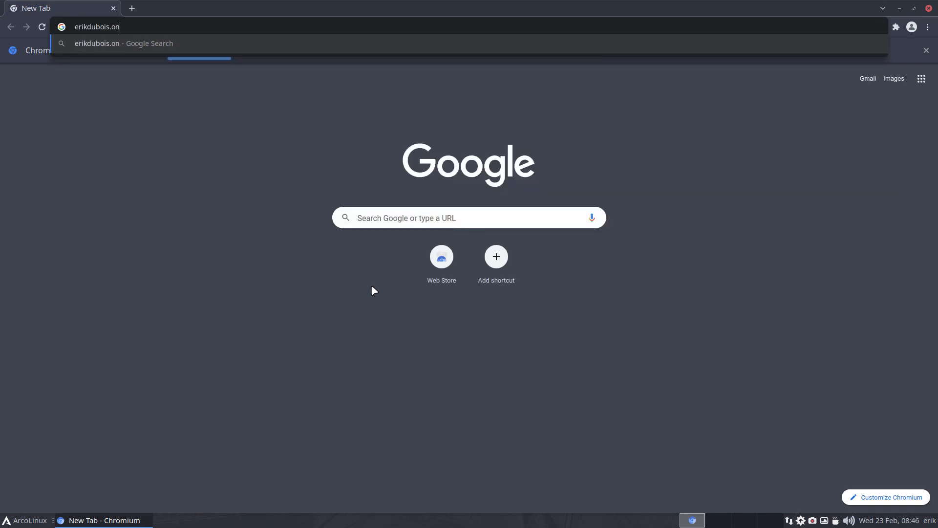
Step: Go to erikdubois.online and open the Surfn page to look through its icon variations and gallery
key(BackSpace)
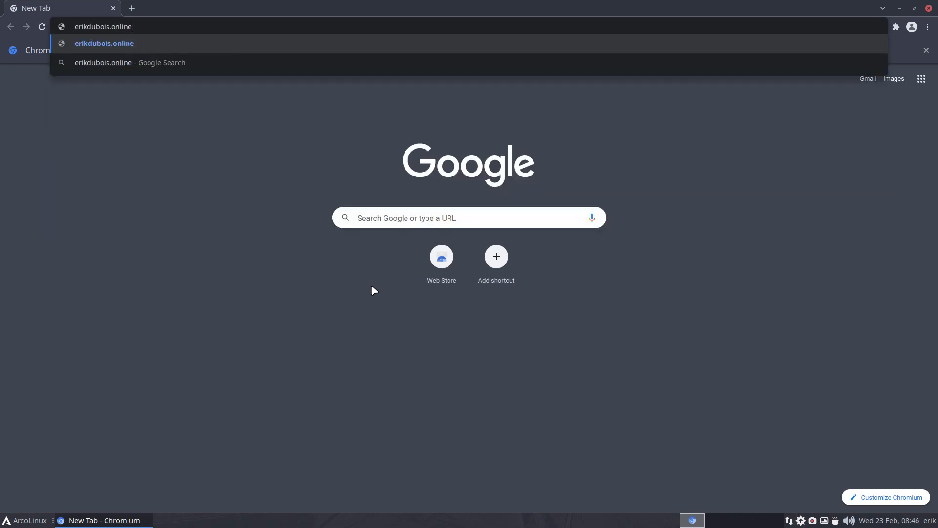
key(Return)
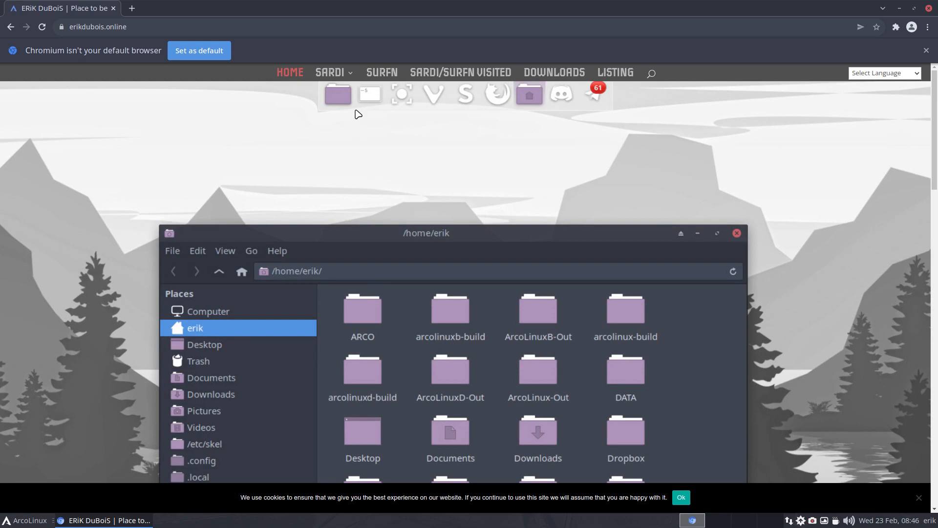
click(376, 73)
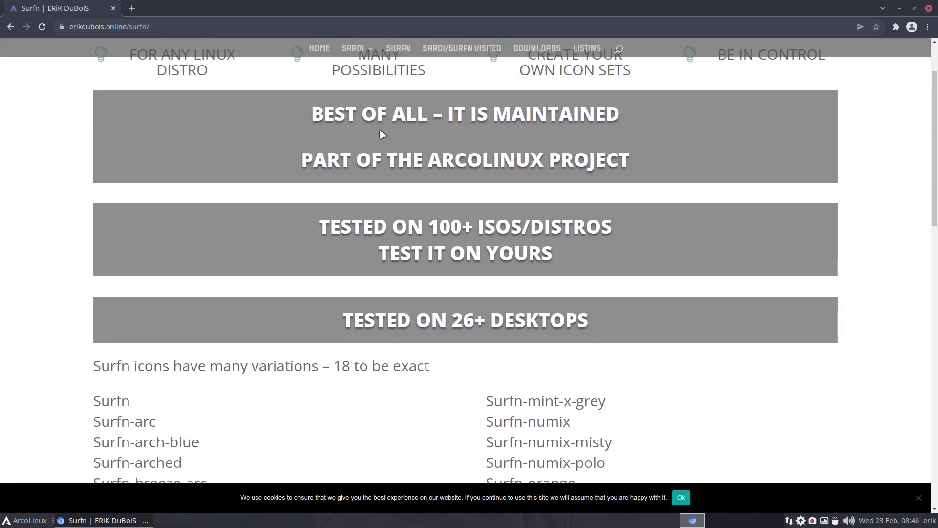
scroll(380, 131, down, 4)
scroll(381, 132, down, 10)
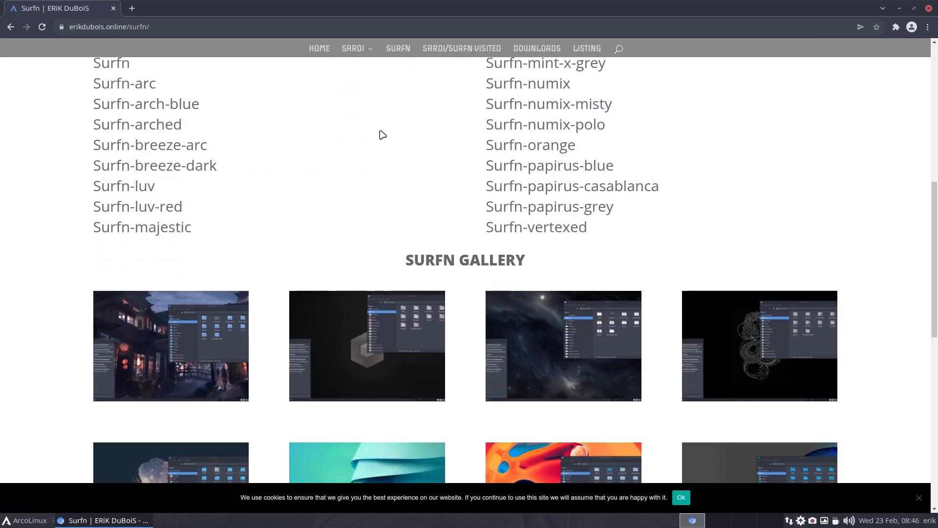
scroll(381, 135, down, 4)
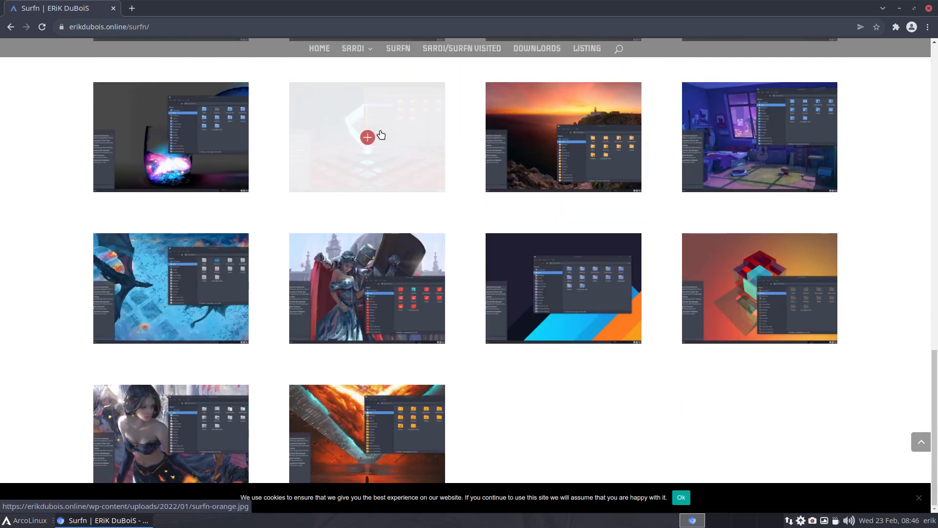
scroll(530, 427, up, 20)
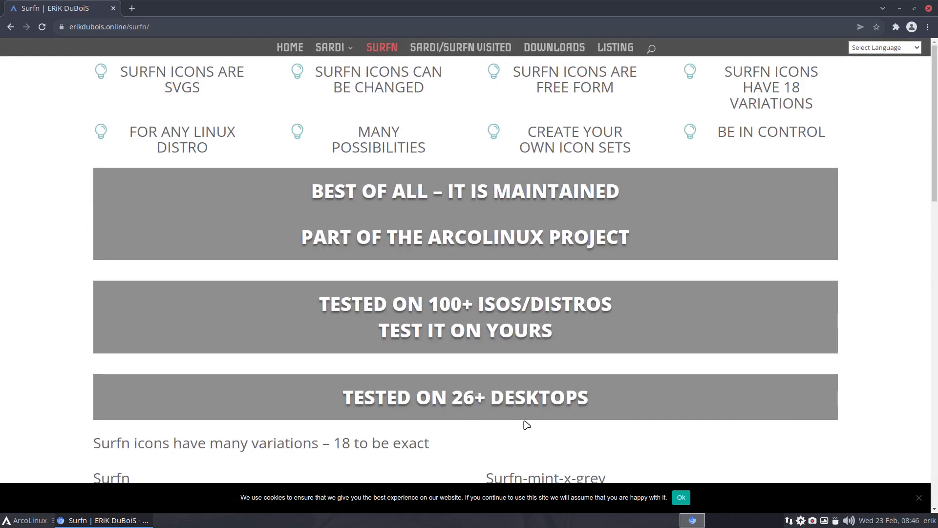
Step: Open the Sardi/Surfn Visited page and look through the list of distros the icons were tested on
click(469, 47)
scroll(326, 251, down, 10)
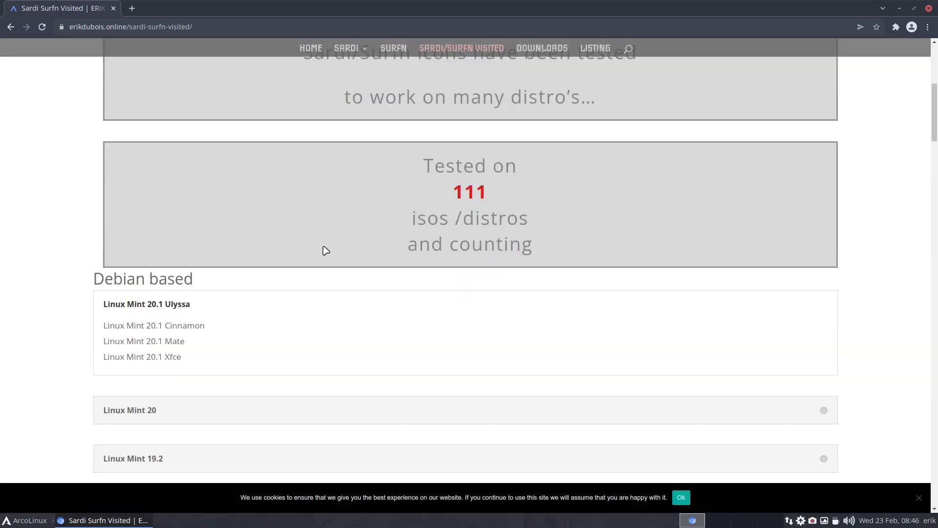
scroll(96, 238, down, 15)
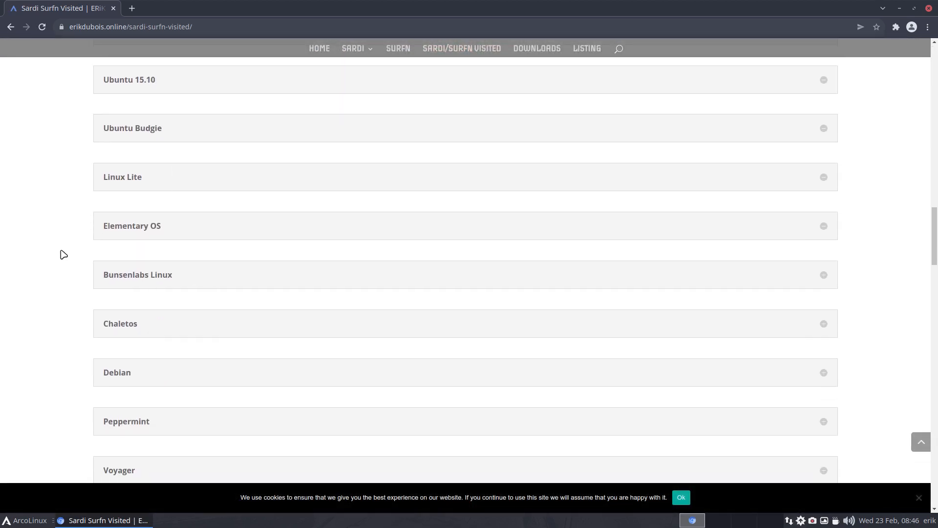
scroll(64, 254, down, 7)
scroll(64, 254, up, 20)
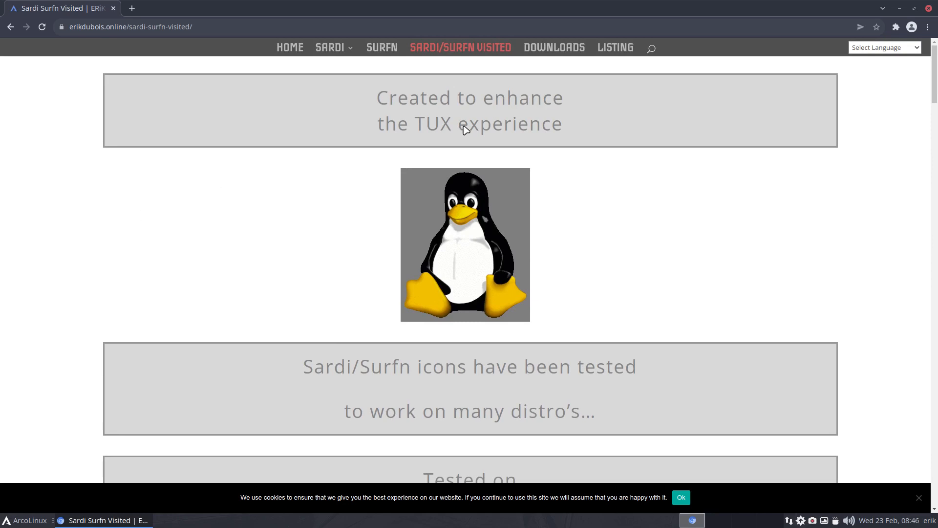
Step: Minimize the browser and examine the icons of the Accessories and All Applications categories in the ArcoLinux application menu
click(902, 9)
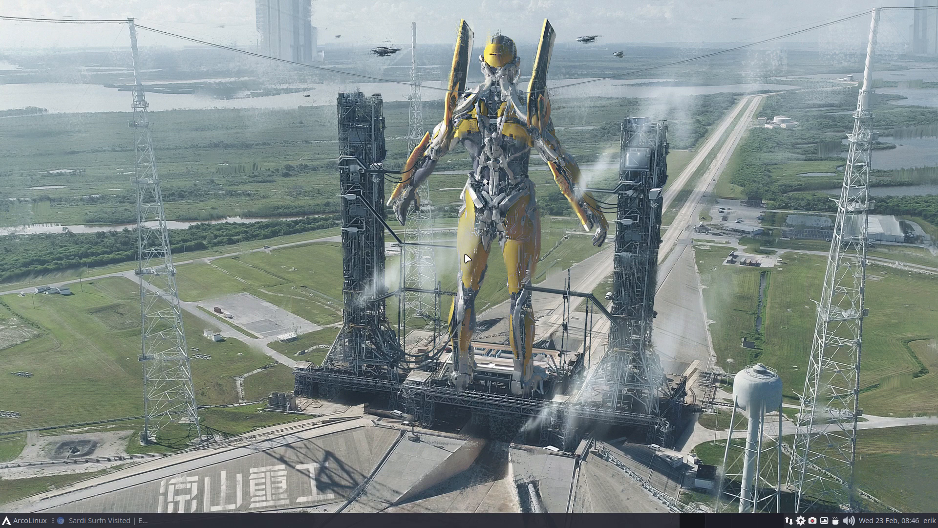
click(29, 521)
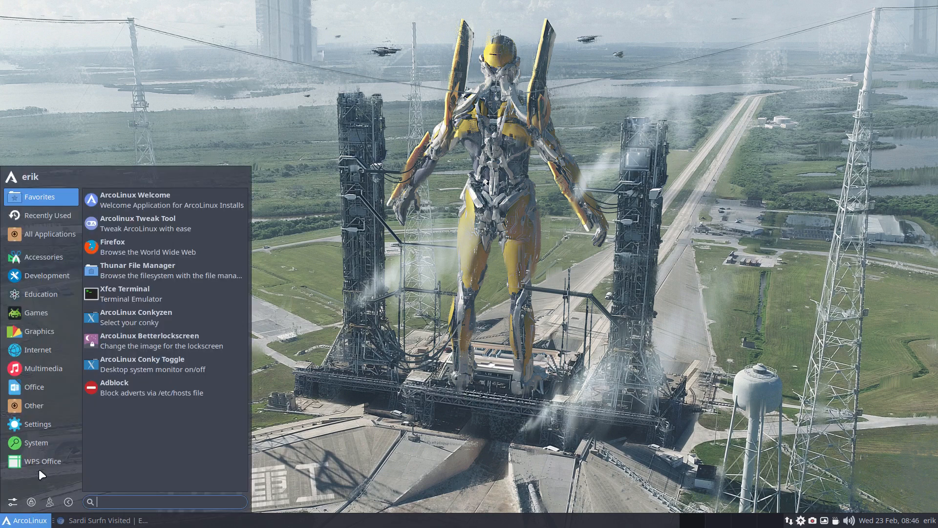
click(45, 260)
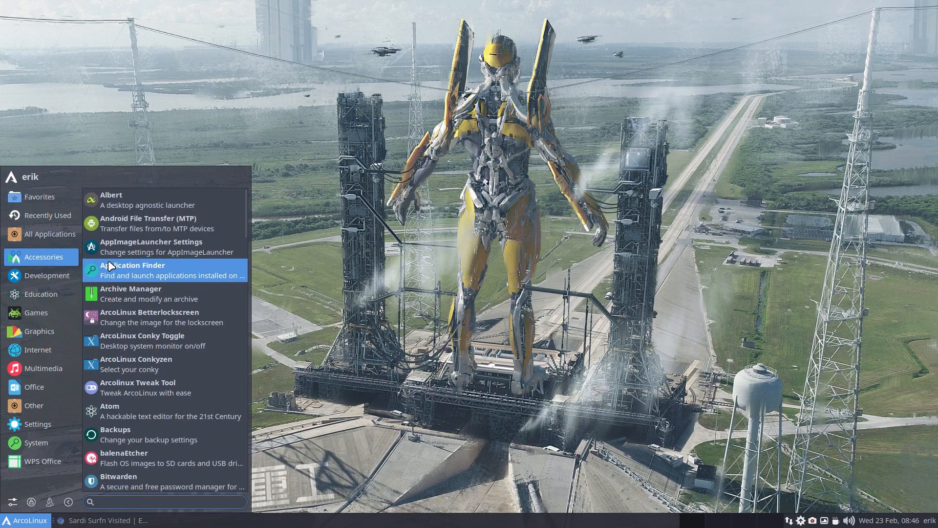
click(69, 236)
scroll(163, 334, down, 10)
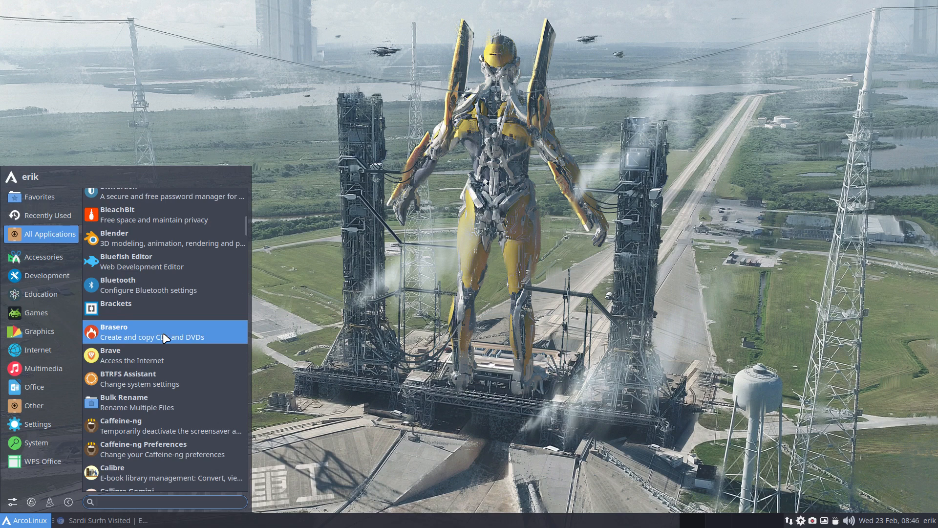
scroll(163, 332, down, 3)
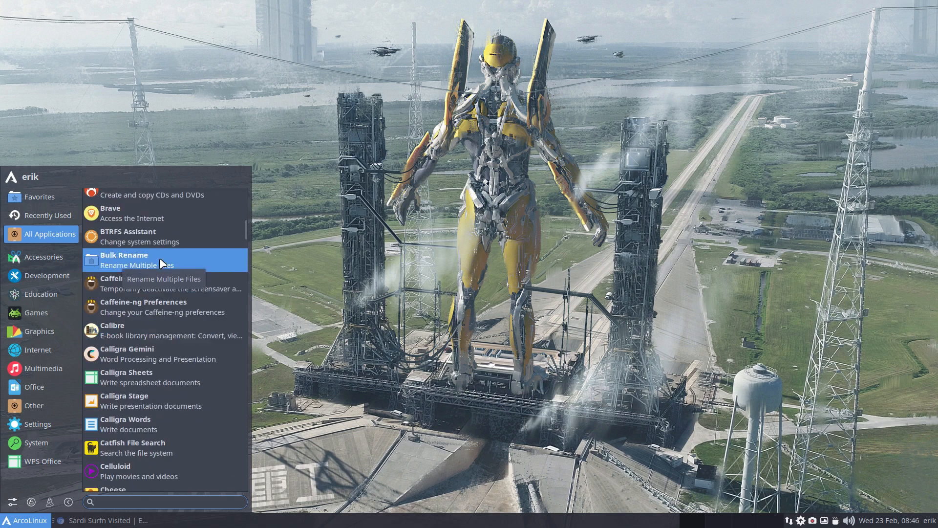
click(295, 265)
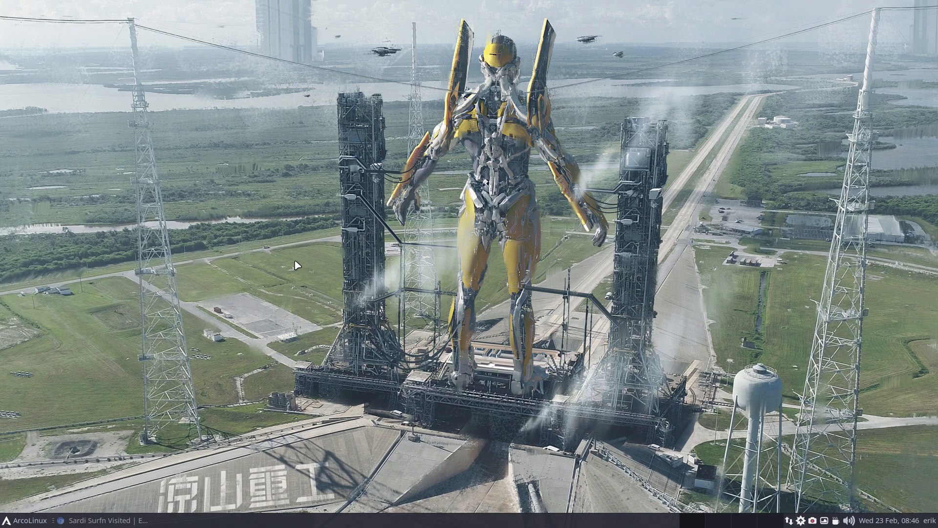
Step: Return to the browser to check the website's Sardi submenu, and minimize the browser again
click(125, 521)
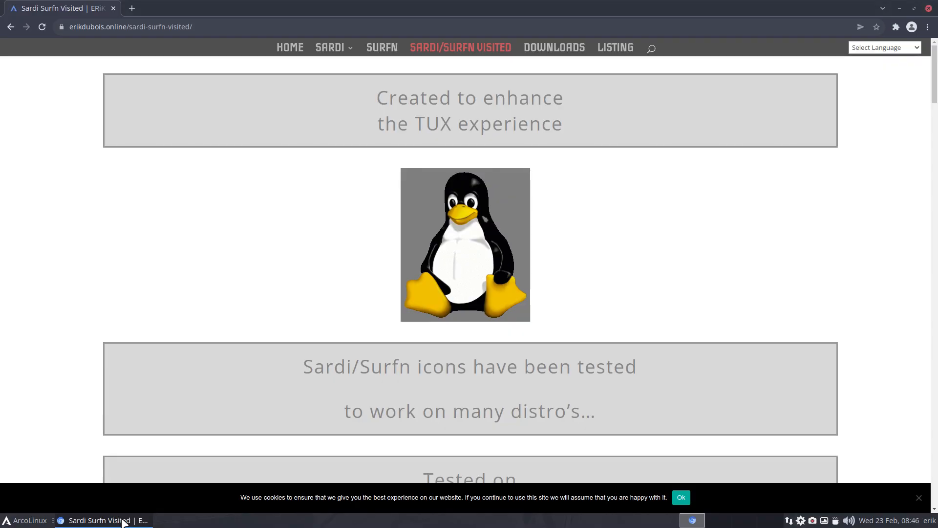
mouse_move(345, 49)
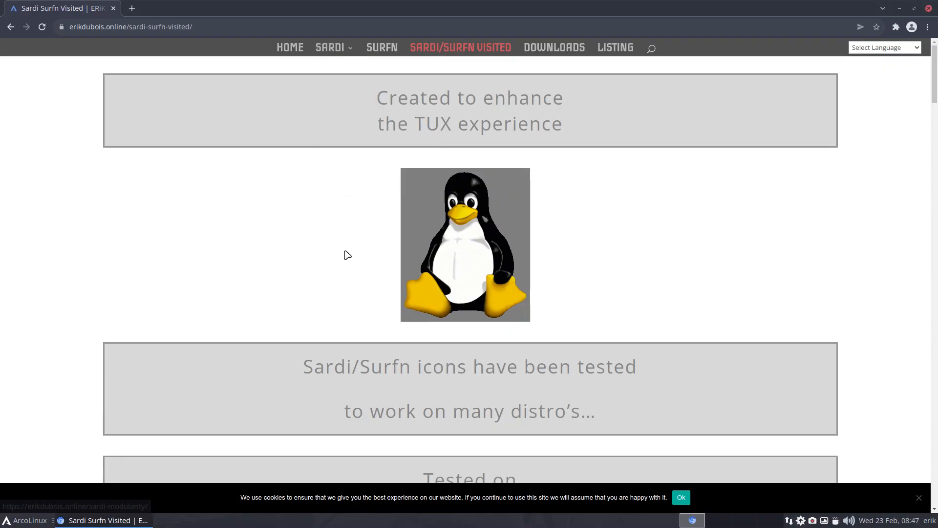
click(899, 7)
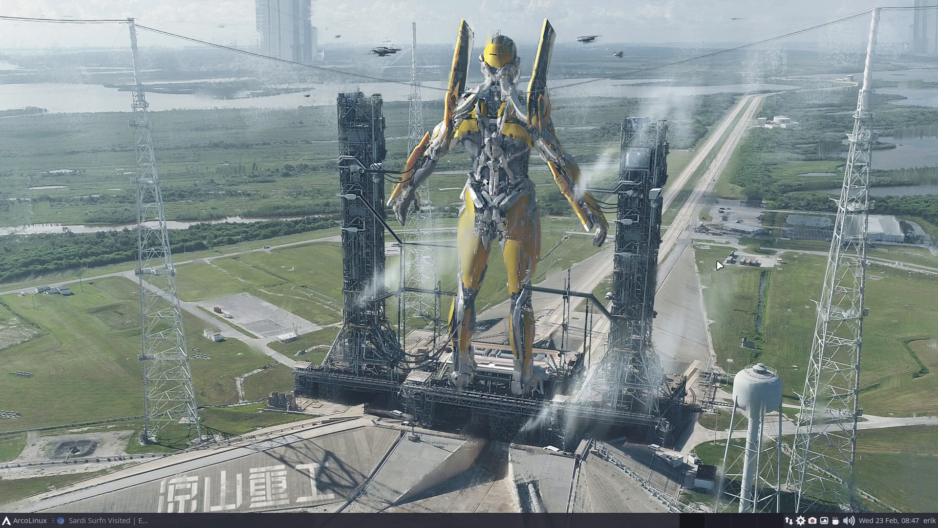
Step: Open the Appearance settings from the settings manager and move the window to the right side of the desktop
click(38, 525)
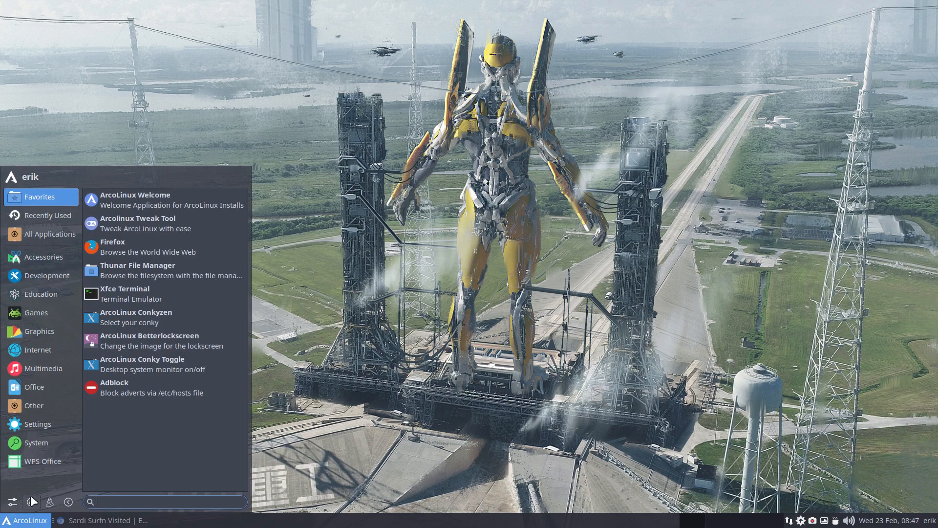
click(12, 502)
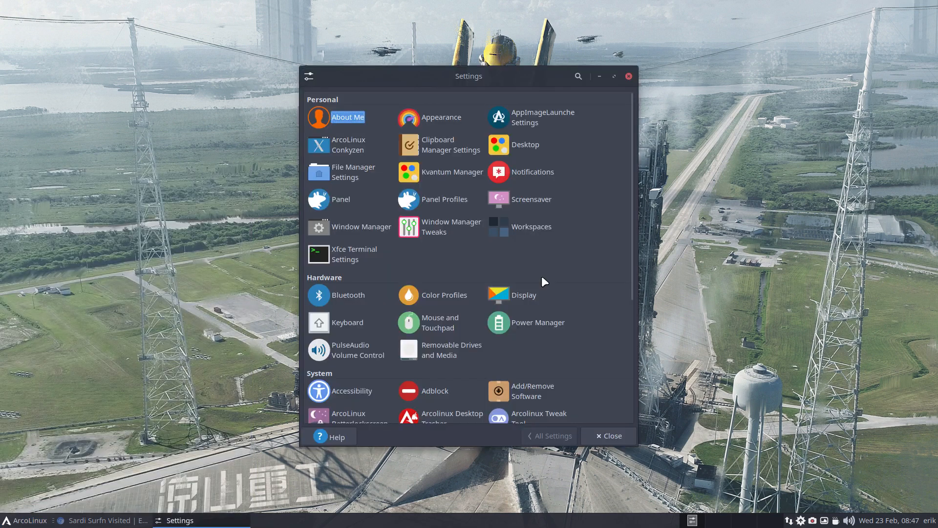
click(450, 118)
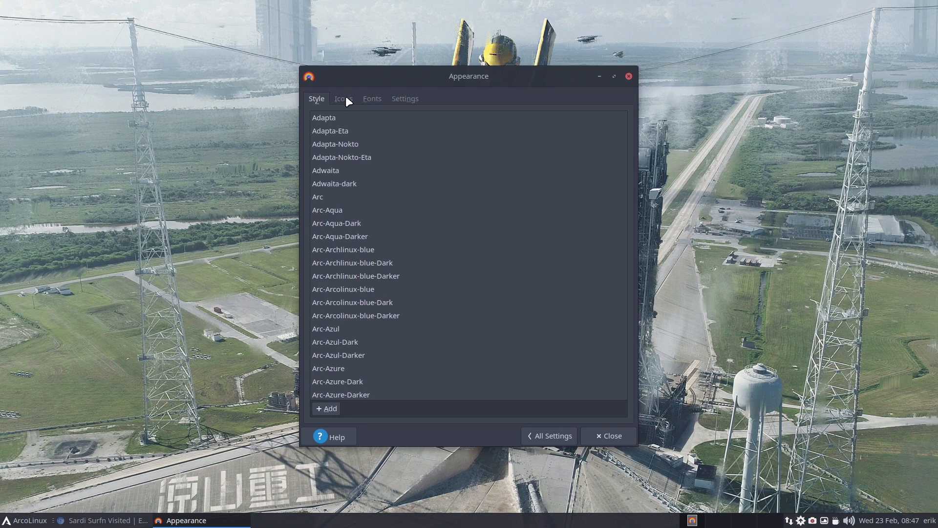
drag(462, 75, 771, 30)
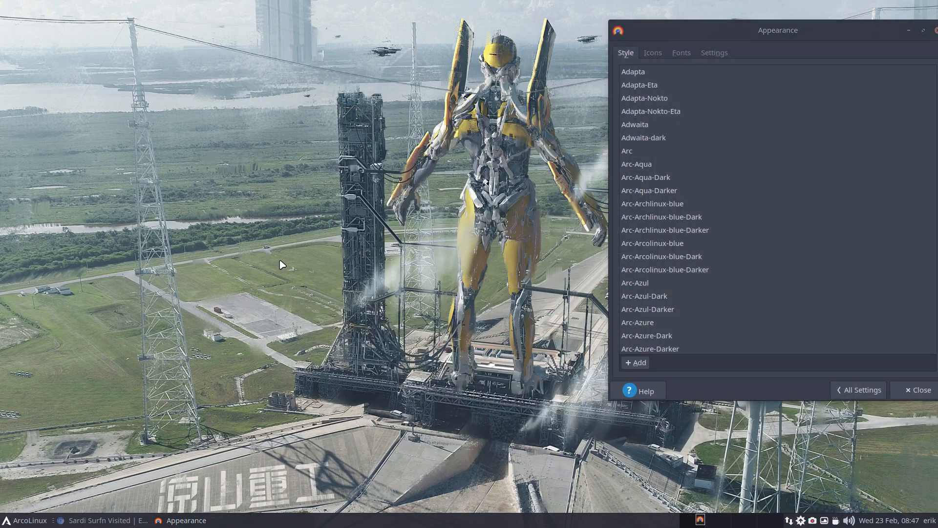
Step: Open a file manager window and locate the icons folder inside /usr/share
key(super+e)
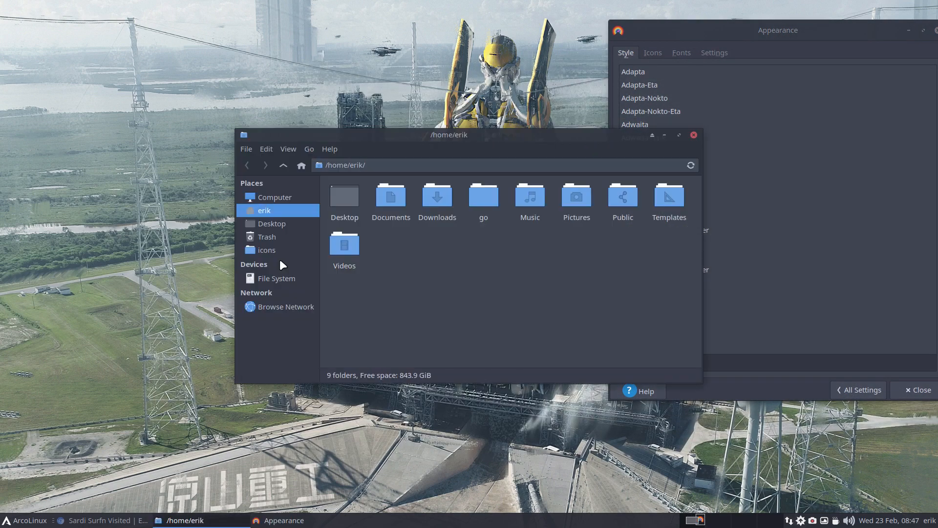
click(281, 276)
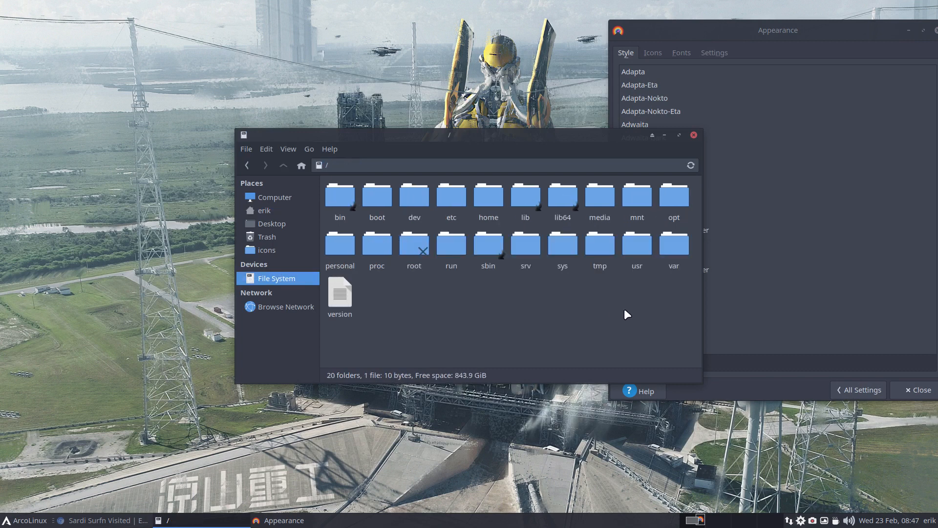
double_click(637, 249)
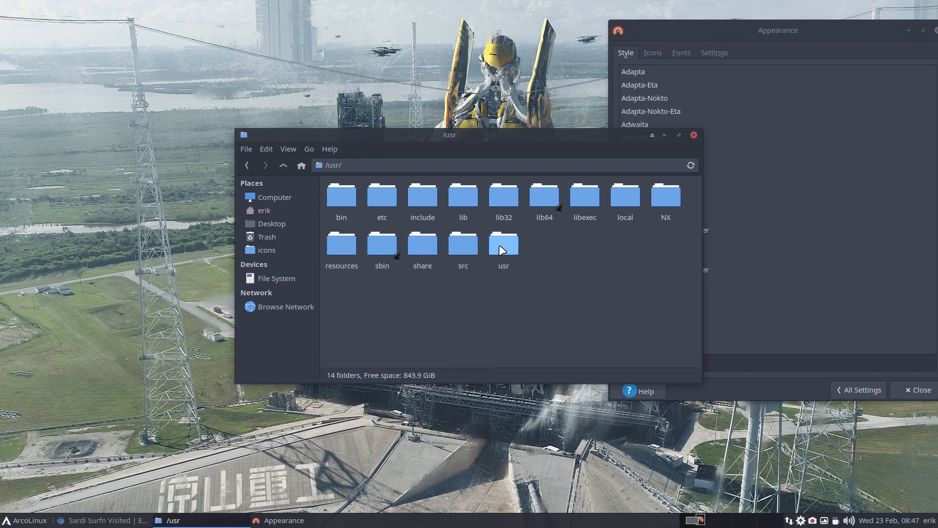
double_click(416, 247)
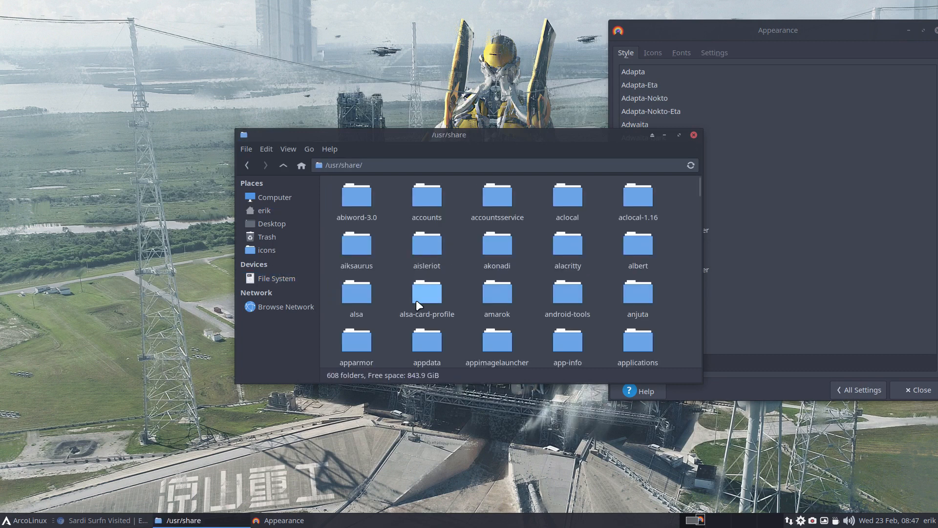
text(icons)
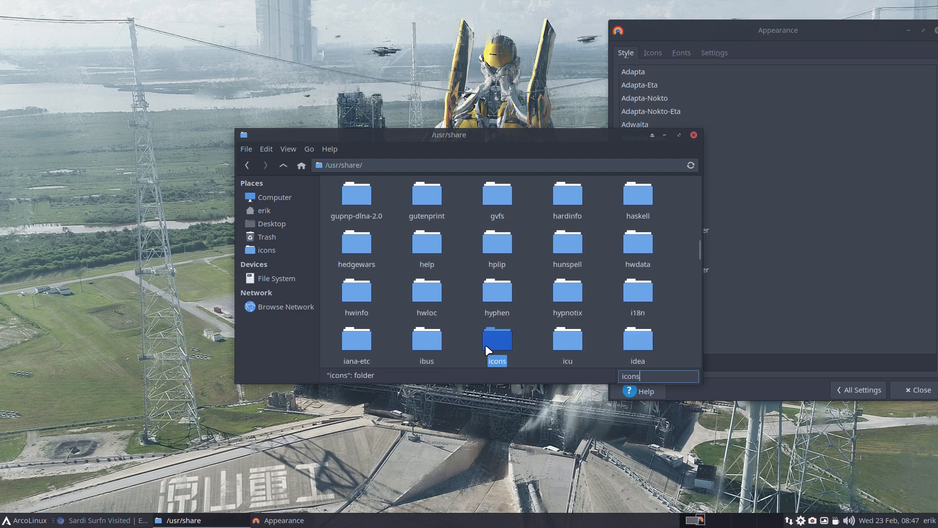
Step: Try to bookmark the icons folder, open /usr/share/icons from its bookmark, and move the window clear of the Appearance settings
click(486, 343)
drag(480, 325, 283, 253)
click(268, 250)
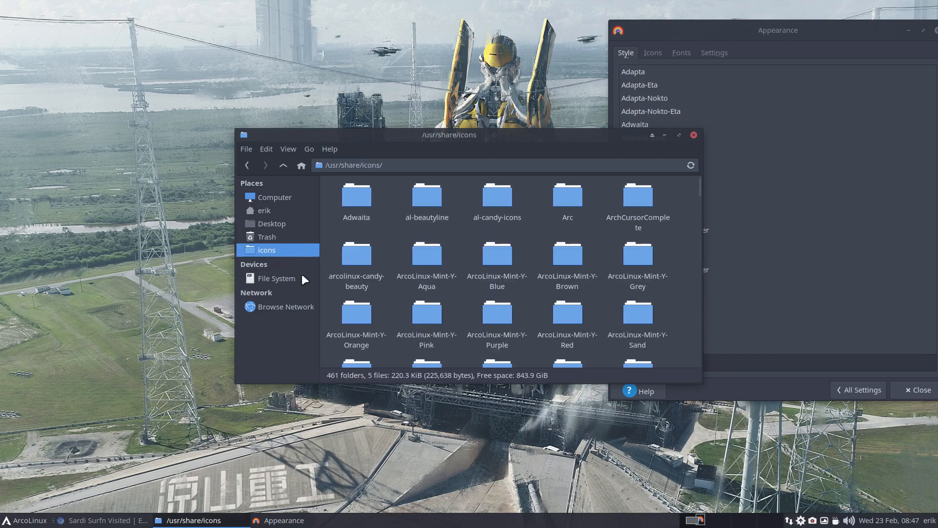
drag(494, 136, 368, 53)
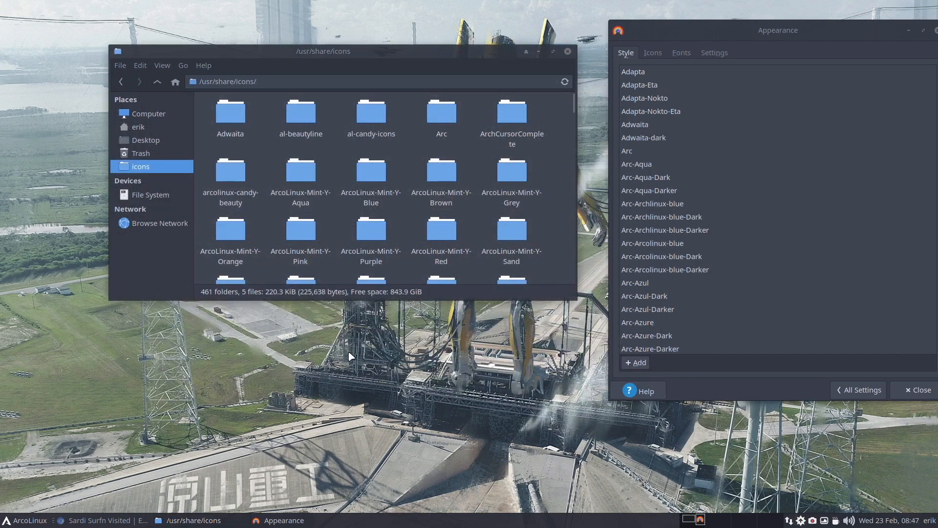
Step: Open a second file manager window on the home folder and show its hidden files and folders
key(super+shift+Return)
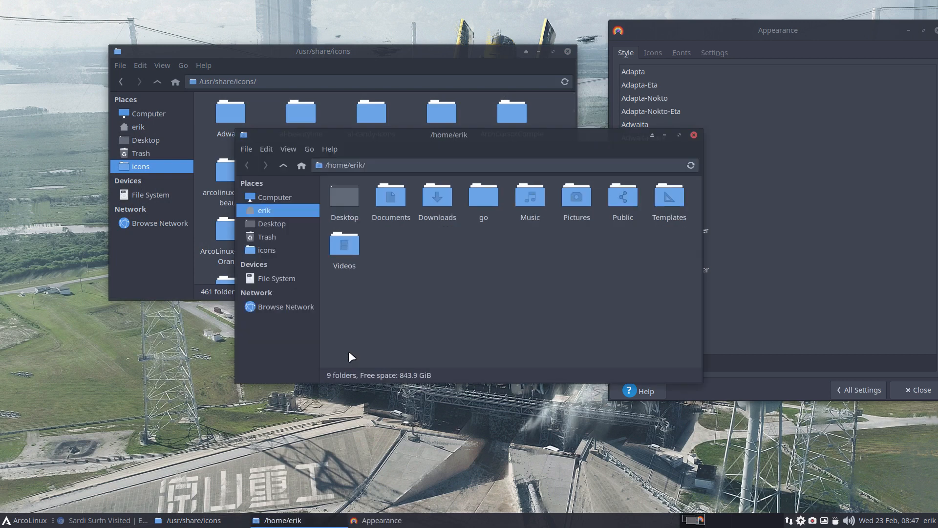
key(ctrl+h)
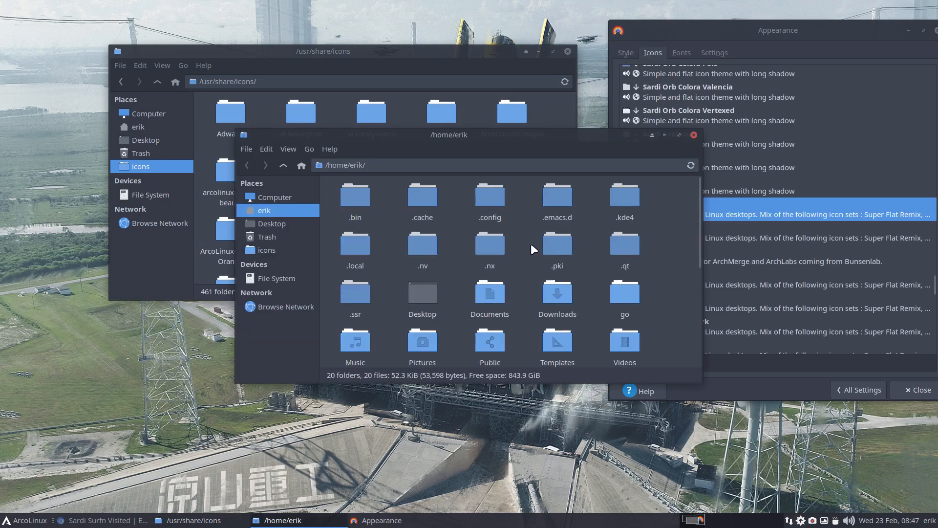
scroll(530, 308, down, 1)
scroll(529, 308, down, 1)
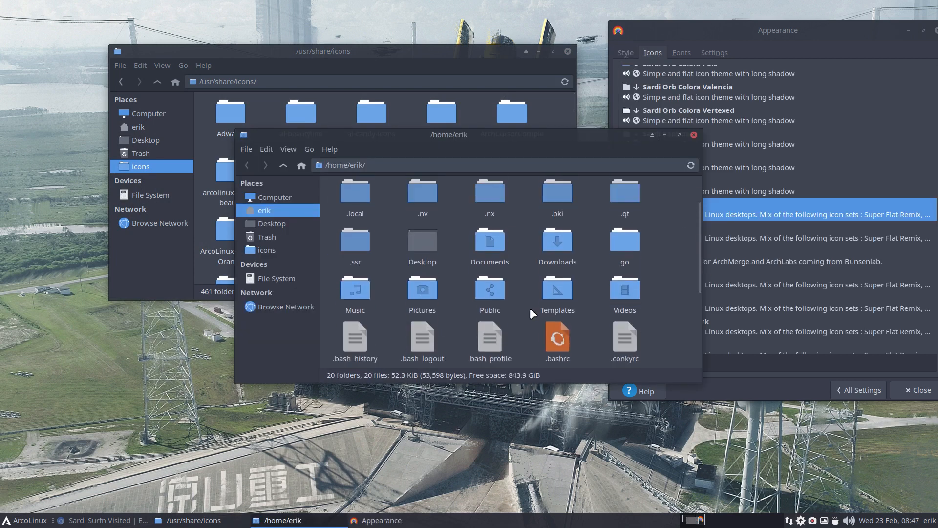
scroll(529, 308, up, 2)
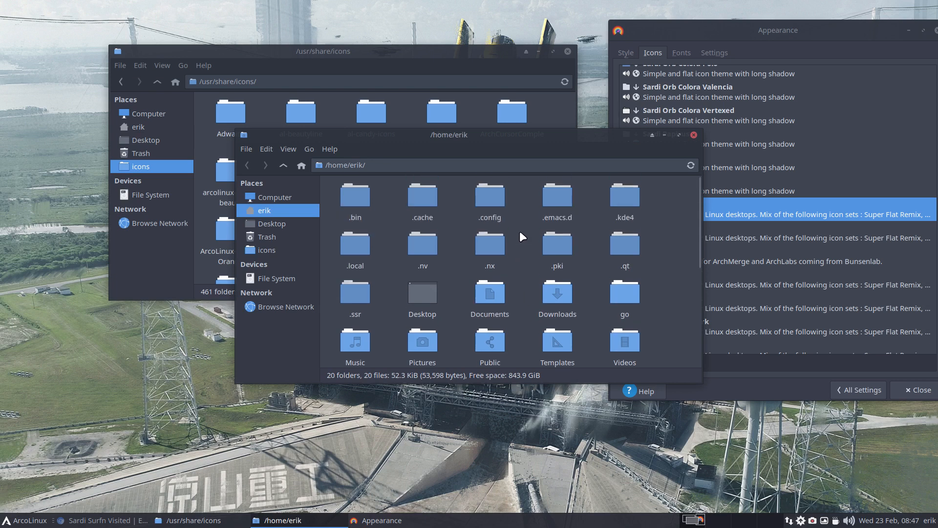
Step: Look inside .local/share for the user's icons folder and return to the home folder
click(364, 247)
double_click(363, 246)
double_click(345, 203)
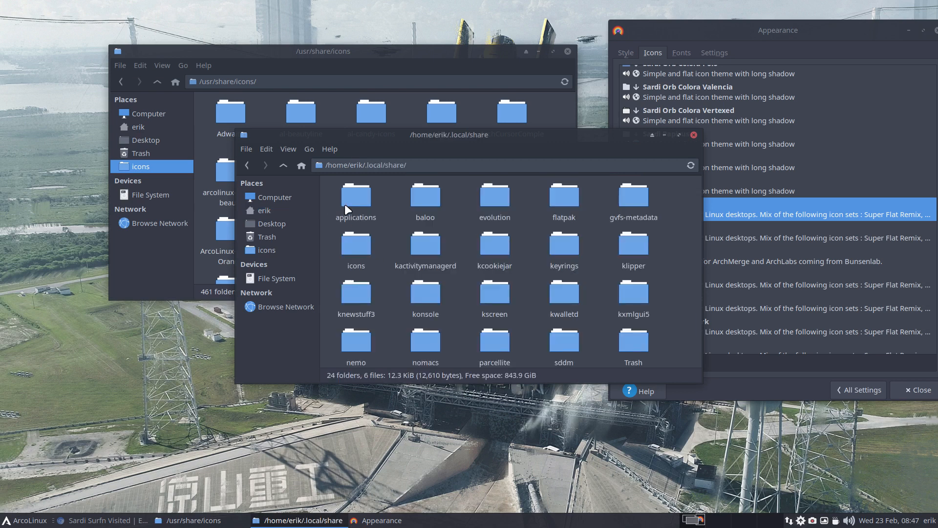
click(285, 166)
click(285, 166)
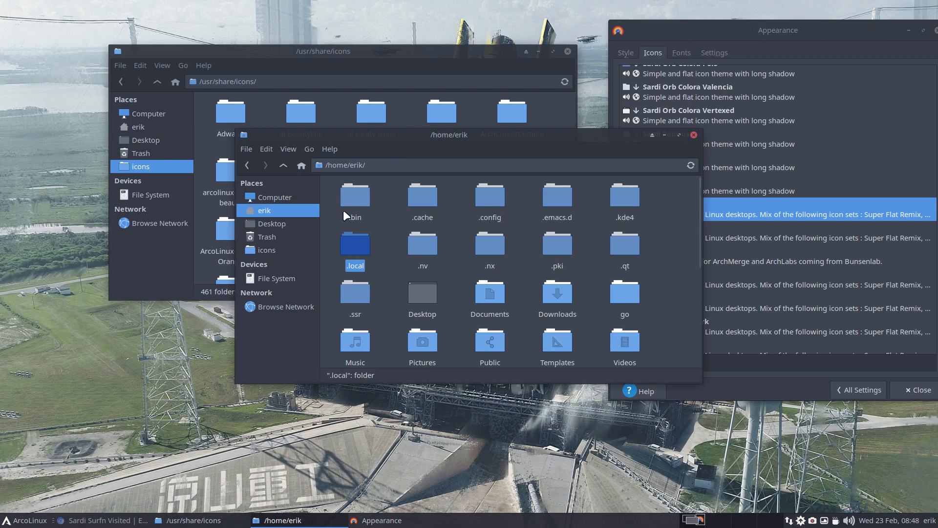
Step: Create a hidden folder named .icons in the home folder and bookmark it in the file manager
right_click(454, 230)
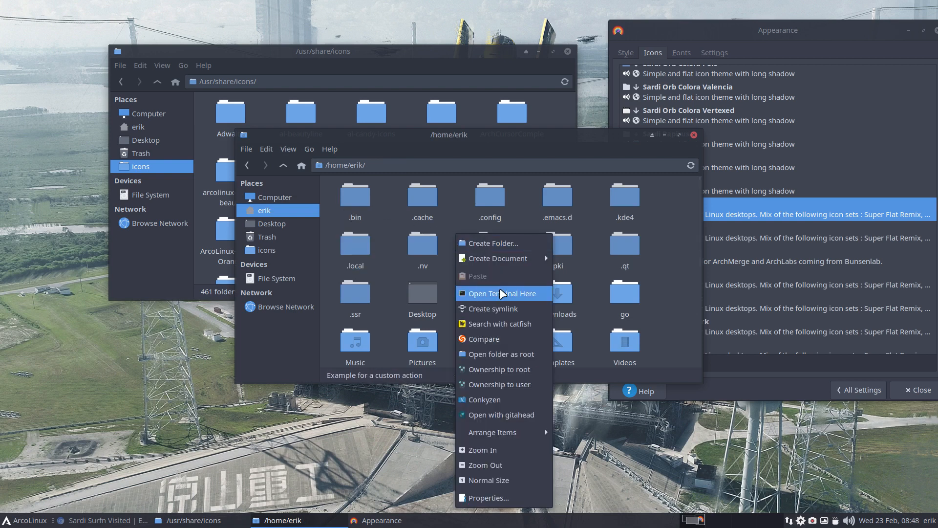
click(499, 244)
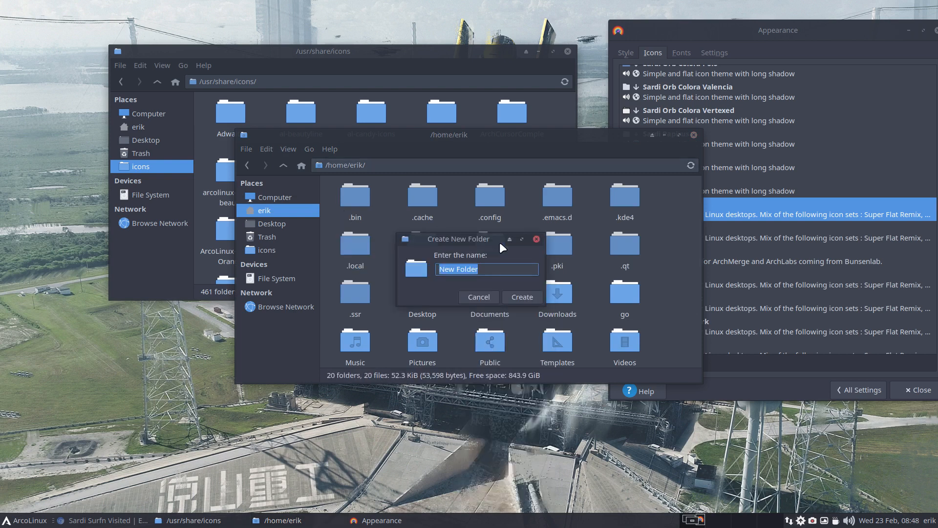
text(./)
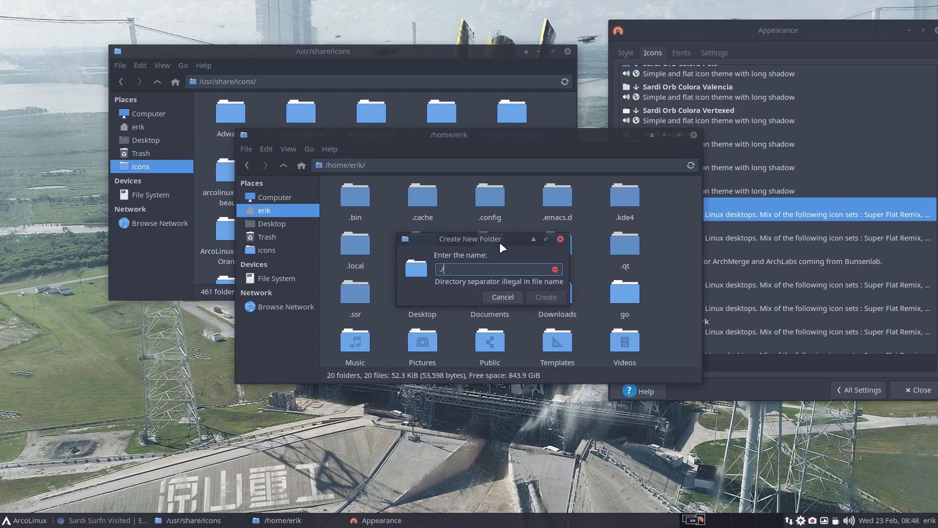
key(BackSpace)
key(BackSpace)
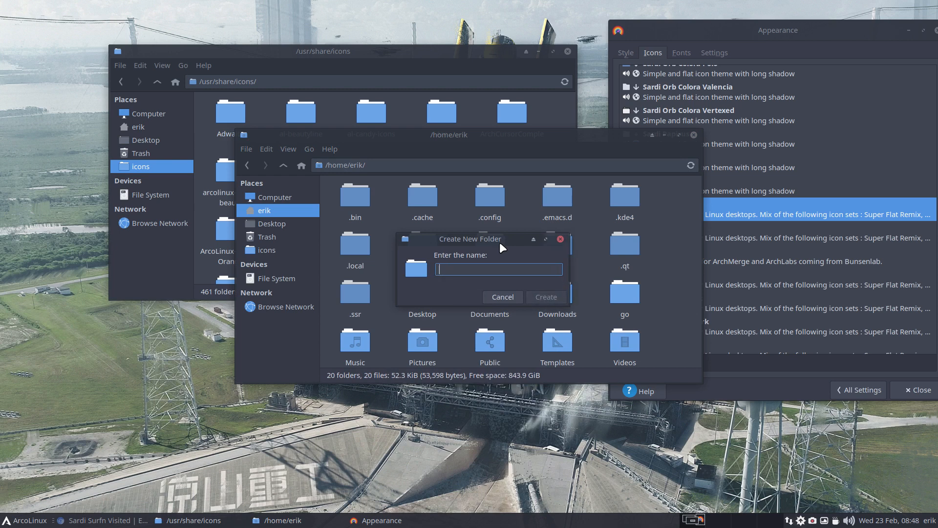
text(.icons)
key(Return)
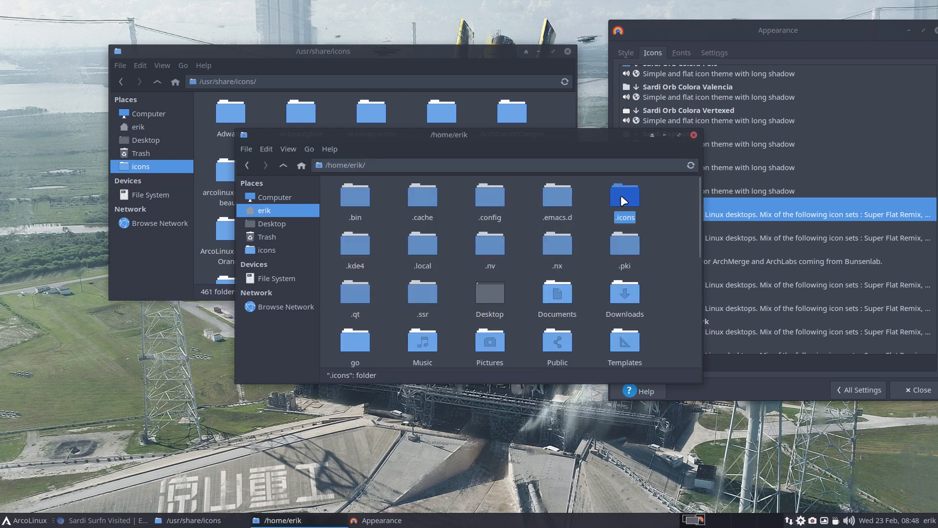
drag(621, 195, 269, 263)
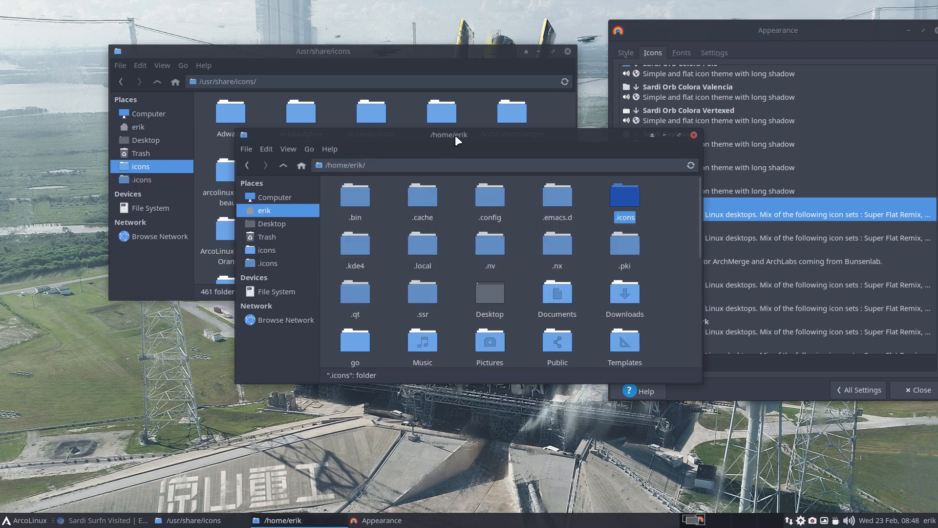
Step: Stack the two file manager windows along the desktop's left edge, with /usr/share/icons above the home folder, clear of the Appearance settings
drag(456, 135, 321, 212)
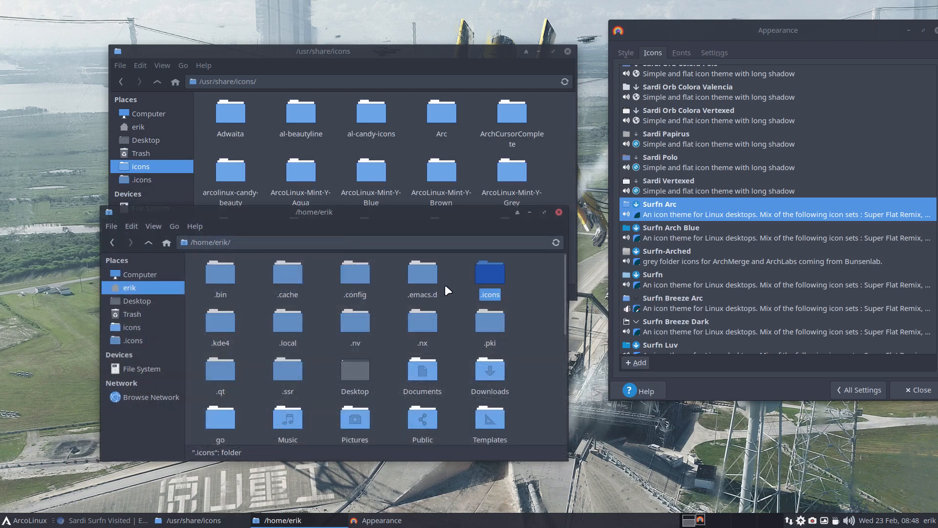
click(462, 285)
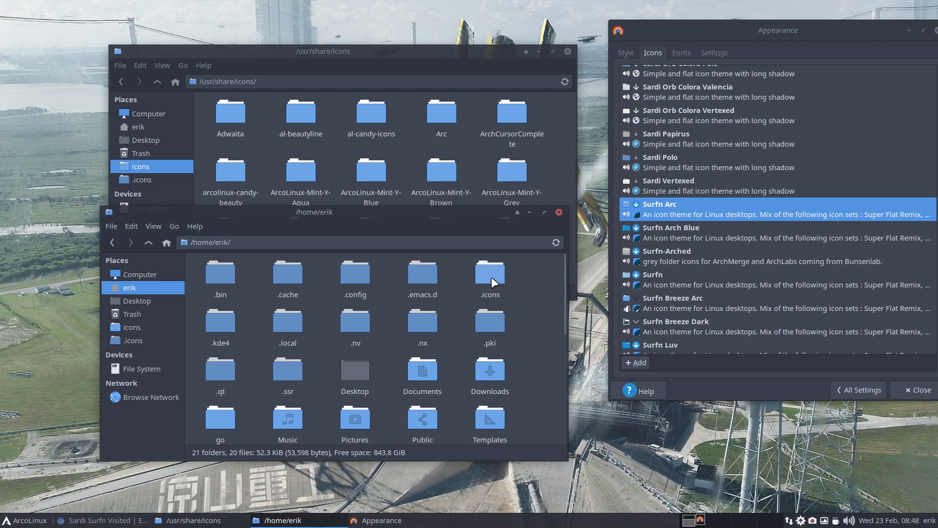
drag(335, 211, 285, 244)
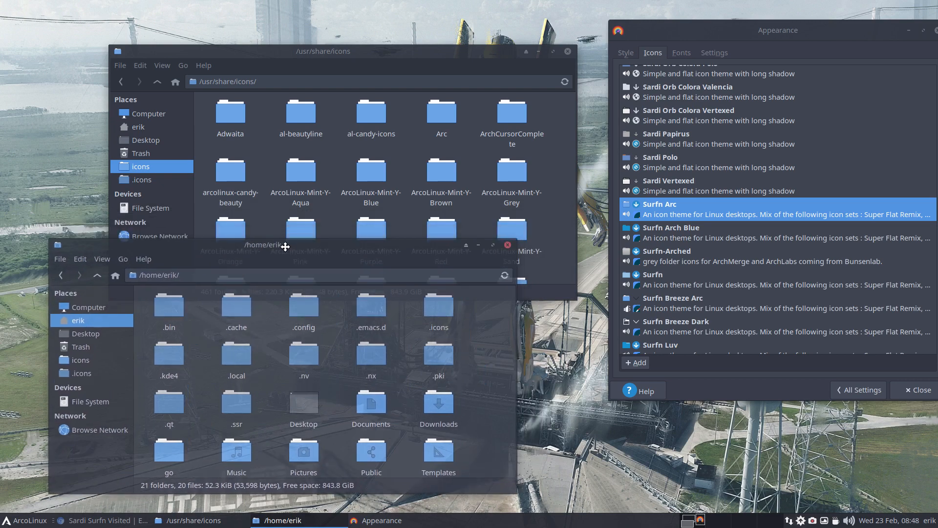
drag(251, 57, 1, 1)
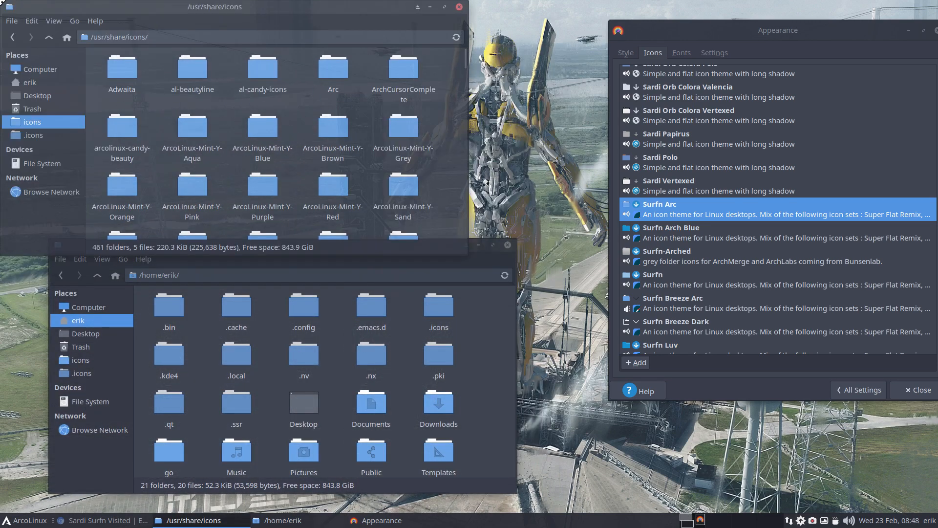
click(276, 258)
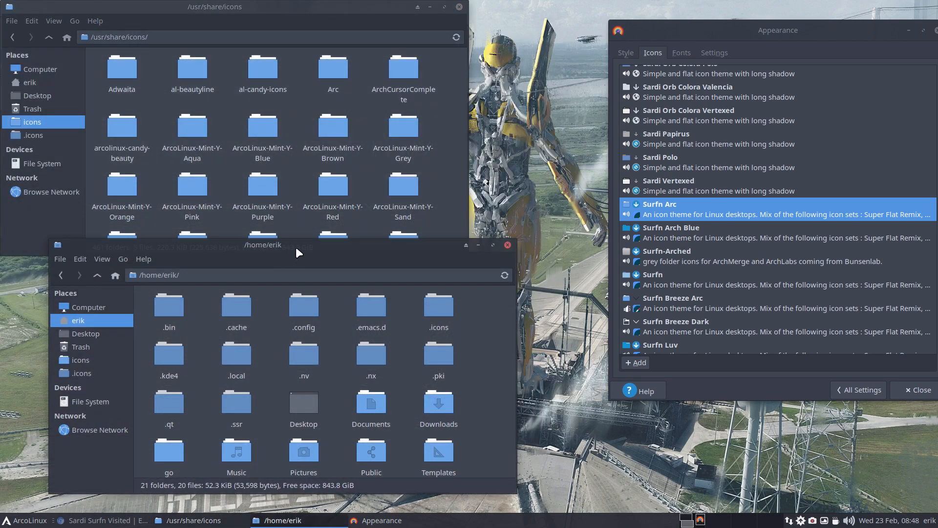
drag(295, 247, 6, 521)
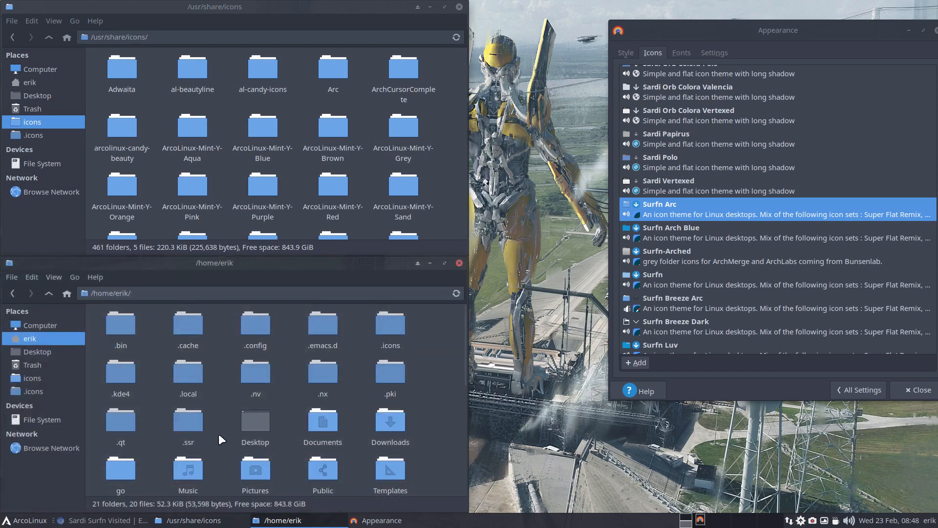
Step: Find the Surfn Tela icon theme in the Appearance settings and apply it
click(686, 207)
scroll(678, 284, down, 5)
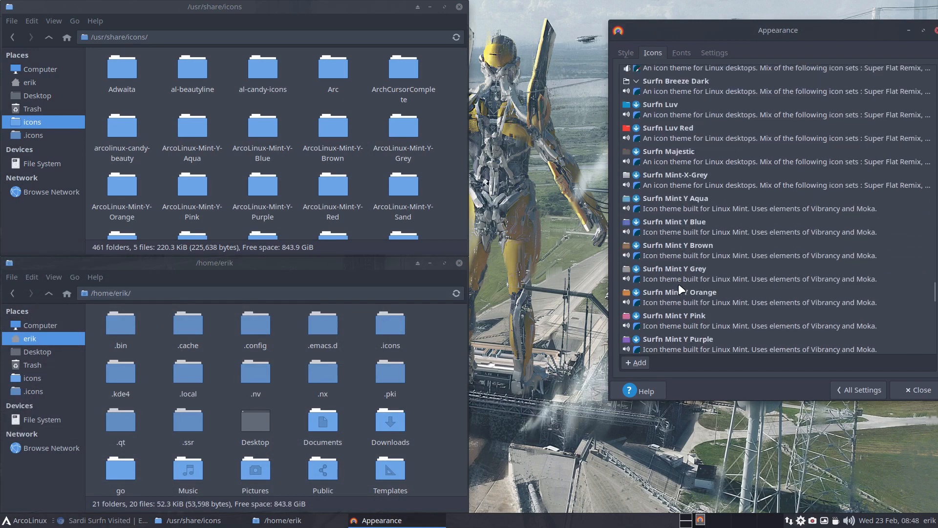
scroll(678, 286, up, 2)
scroll(678, 288, down, 7)
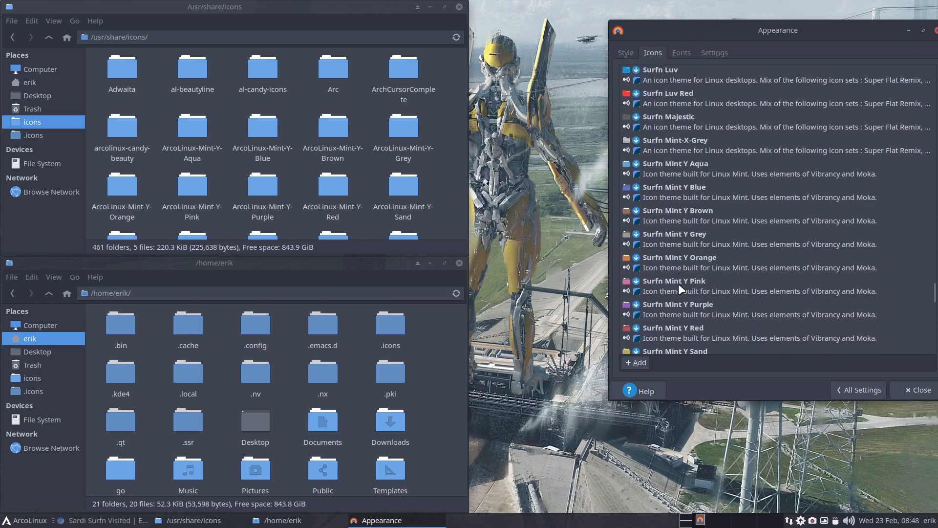
scroll(679, 286, down, 2)
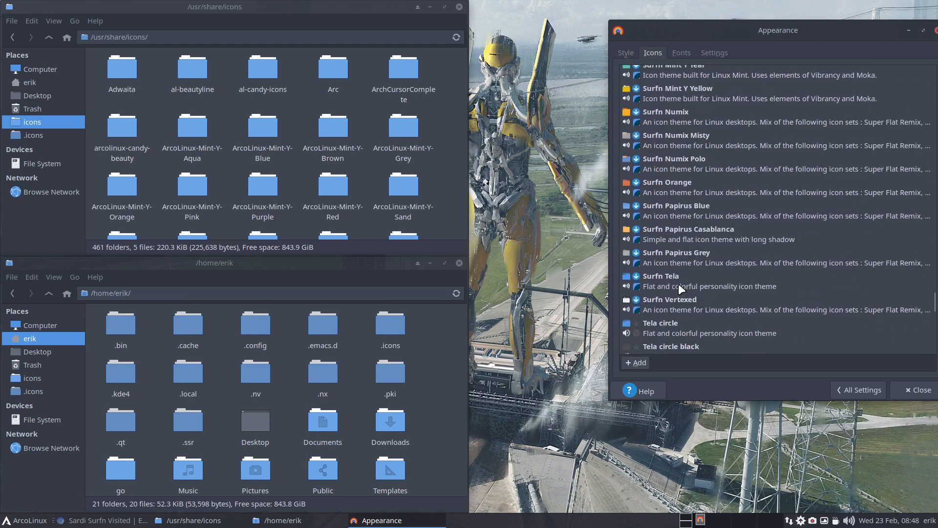
click(680, 282)
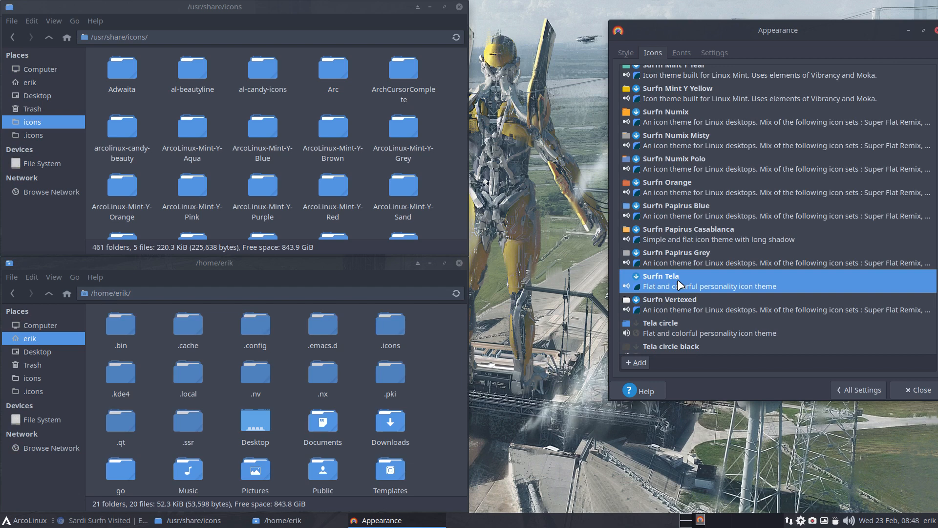
Step: Find the Tela circle dark icon theme among the Tela circle variants and apply it for comparison
scroll(678, 280, up, 10)
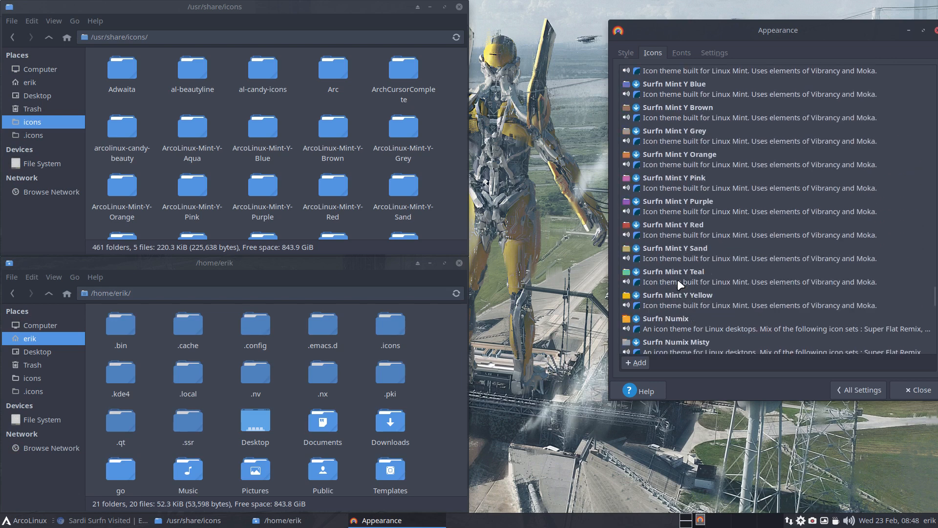
scroll(677, 279, up, 3)
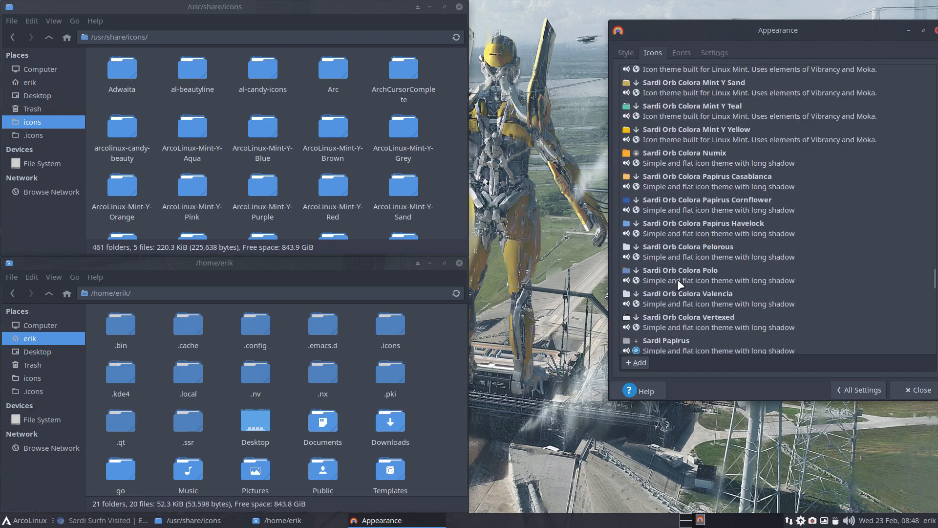
scroll(678, 280, down, 15)
scroll(678, 280, up, 10)
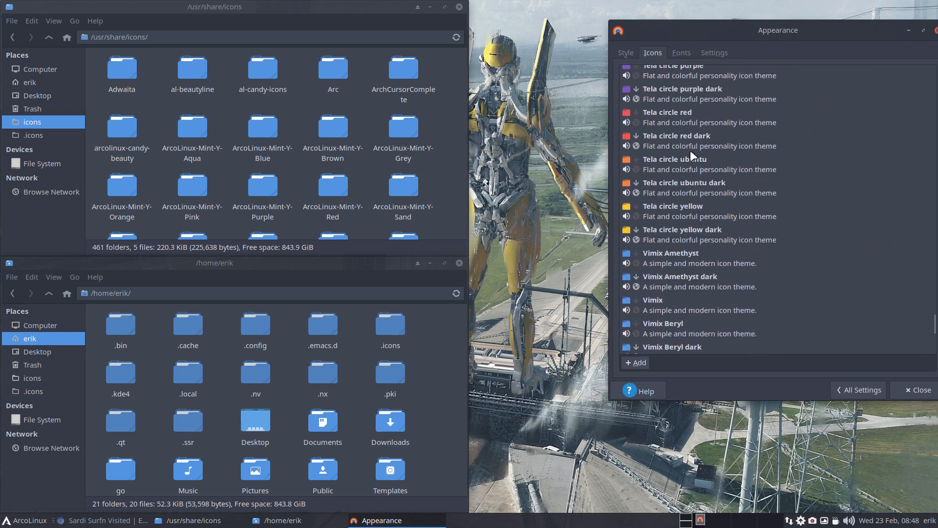
scroll(674, 171, up, 8)
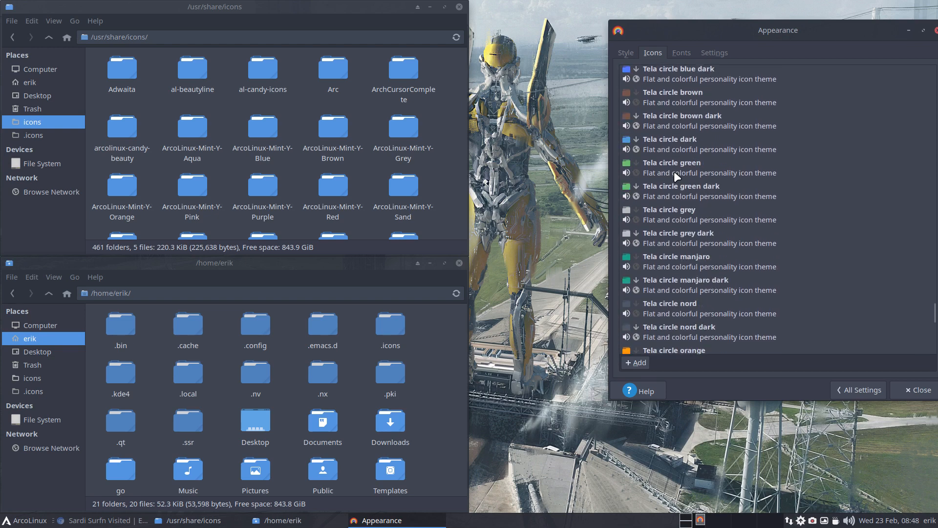
click(673, 173)
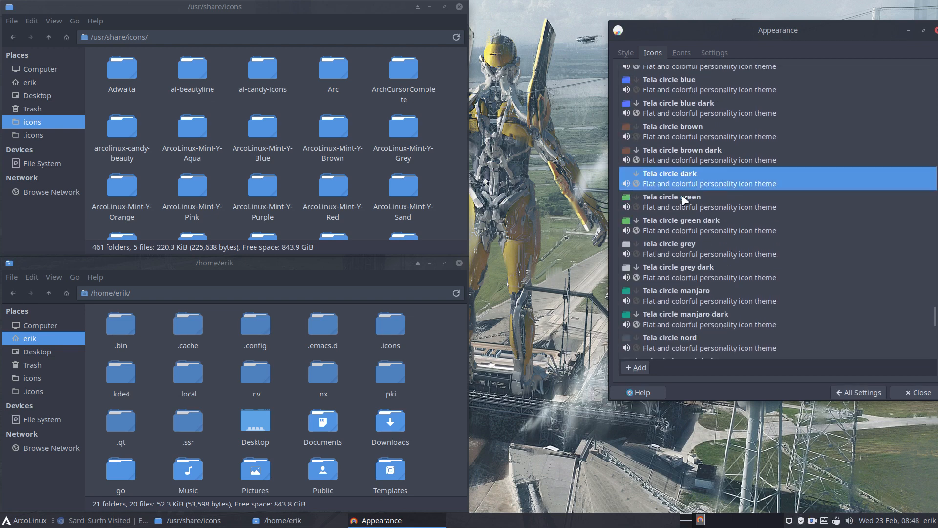
Step: Browse the application menu's categories from System up to All Applications to examine the application icons of Tela circle dark
click(34, 520)
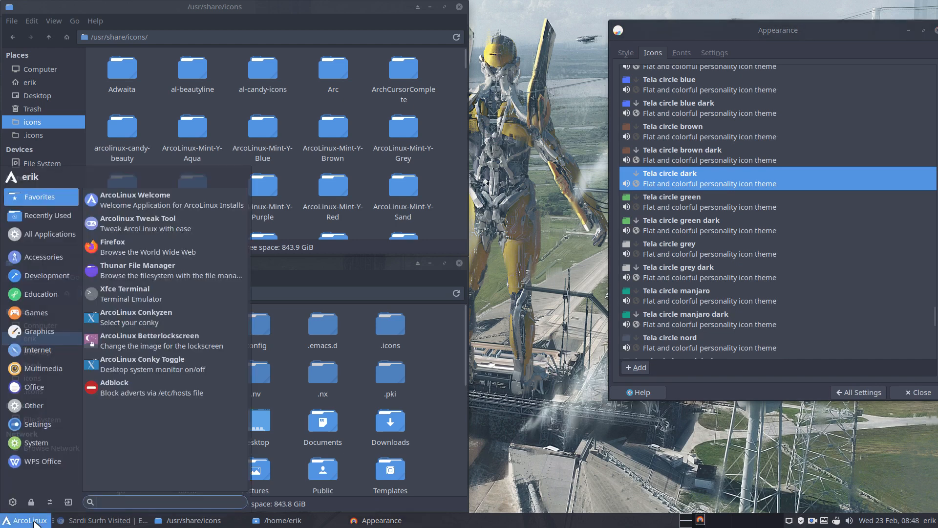
click(30, 461)
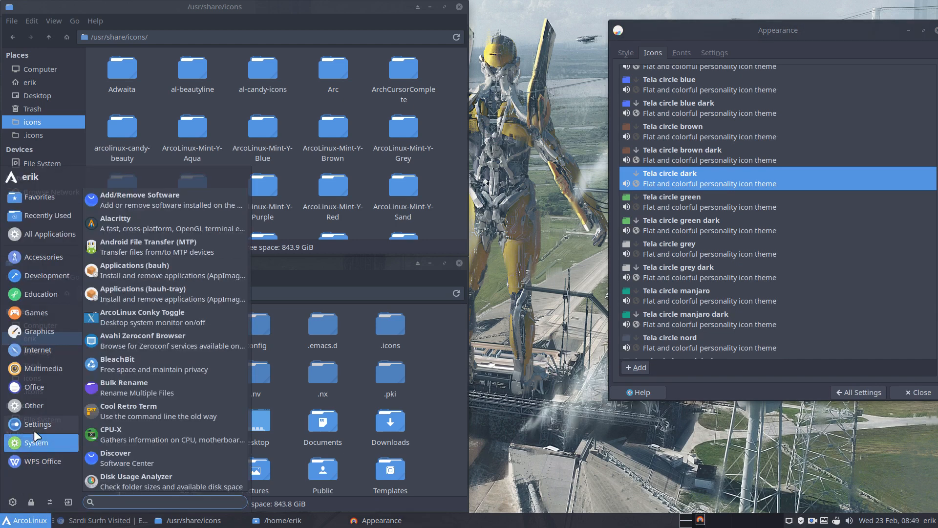
mouse_move(40, 404)
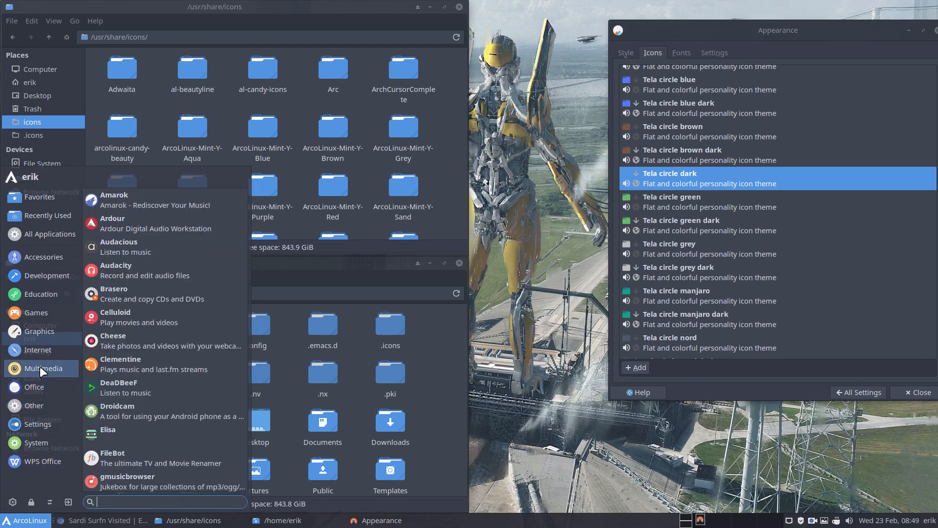
mouse_move(39, 345)
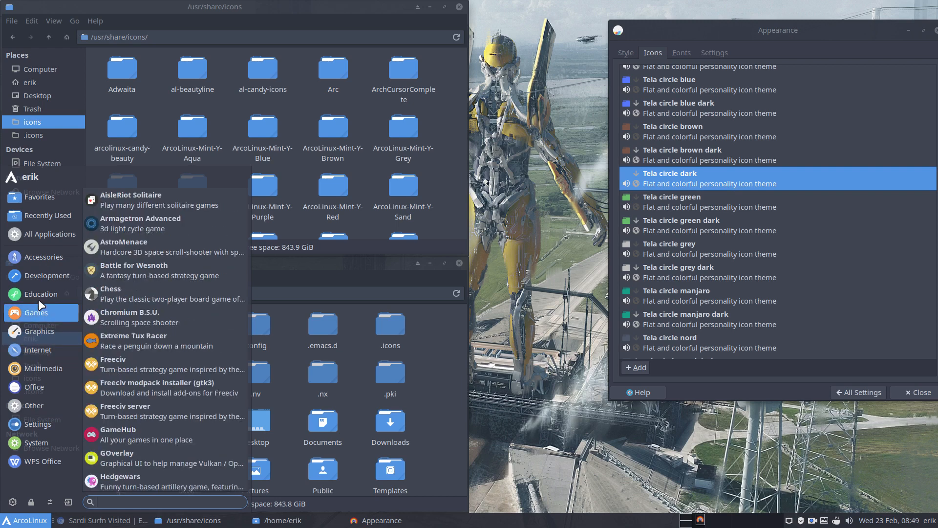
mouse_move(45, 251)
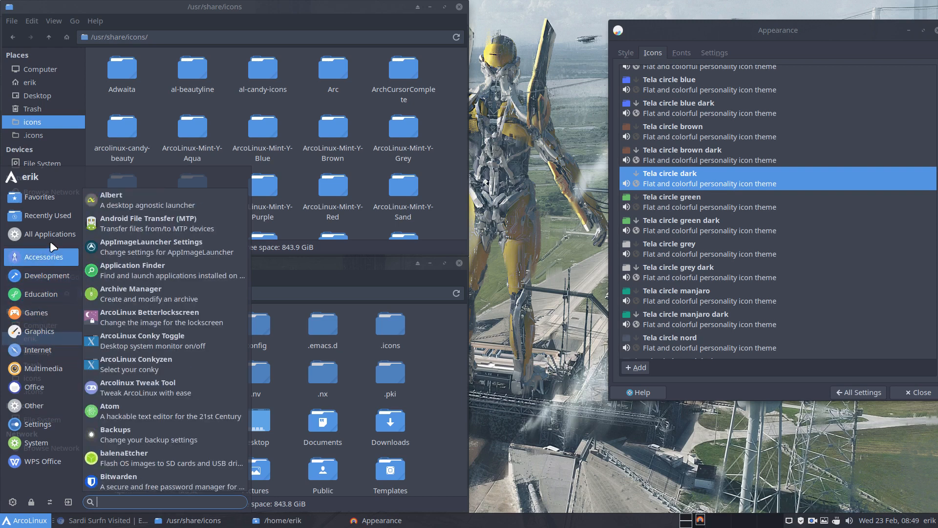
mouse_move(55, 233)
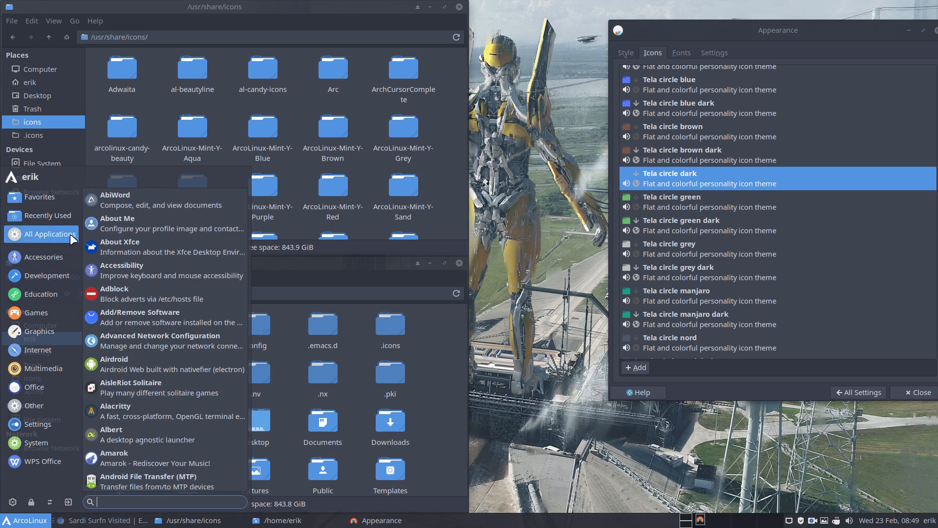
Step: Close the application menu and switch the icon theme back to Surfn Tela
click(709, 178)
scroll(708, 179, up, 3)
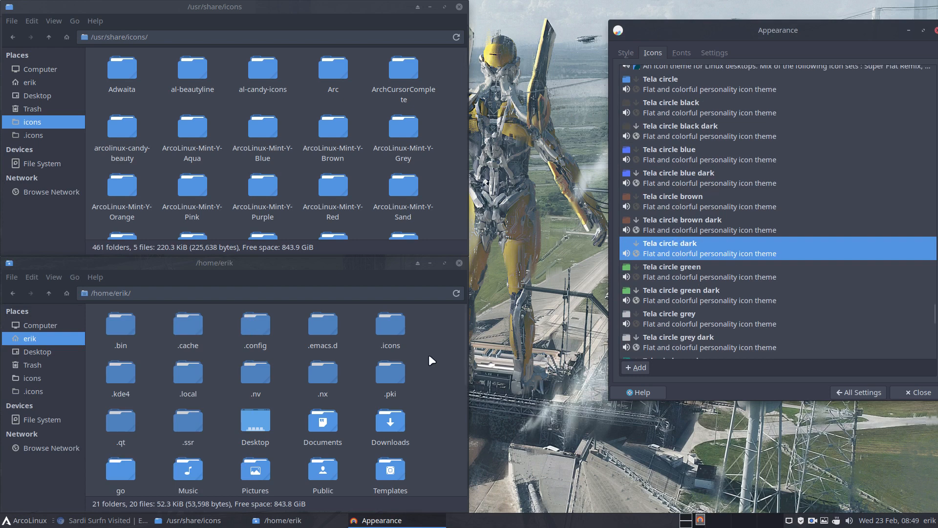
scroll(663, 254, up, 12)
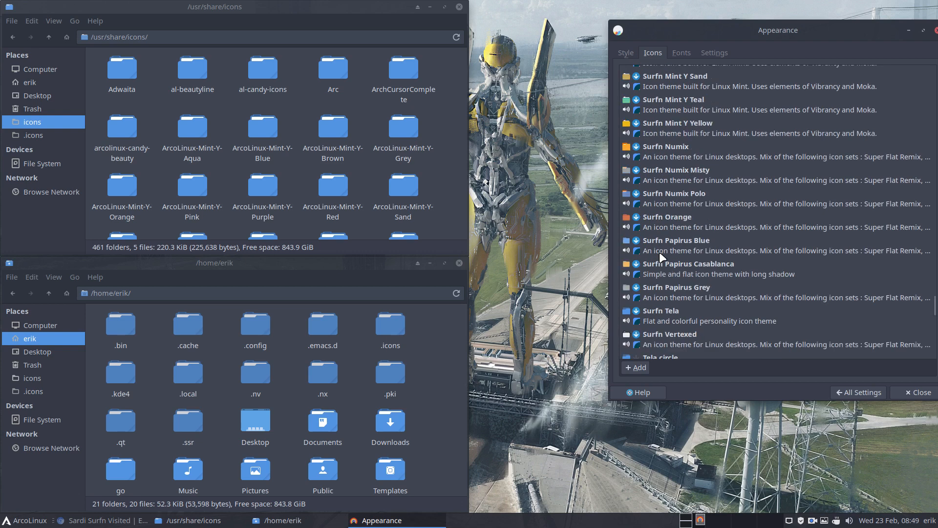
scroll(660, 254, up, 10)
scroll(659, 251, down, 5)
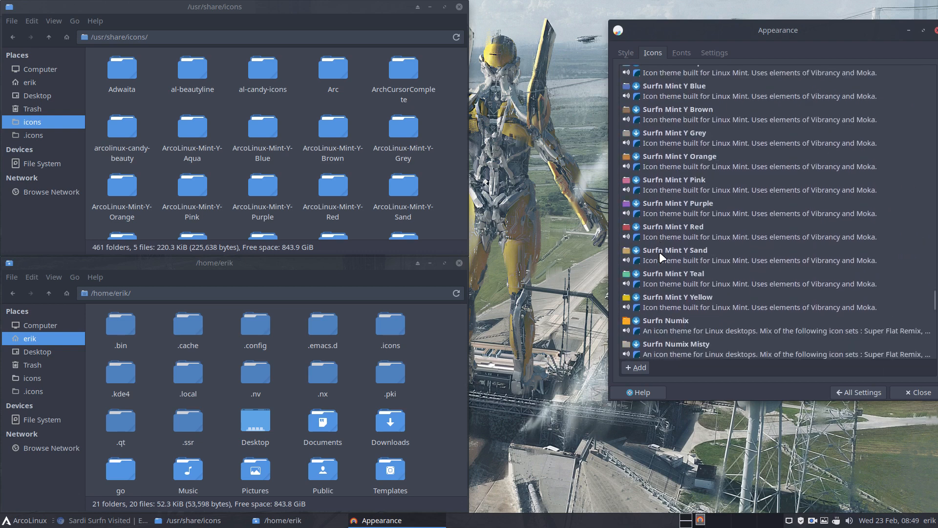
scroll(674, 307, down, 4)
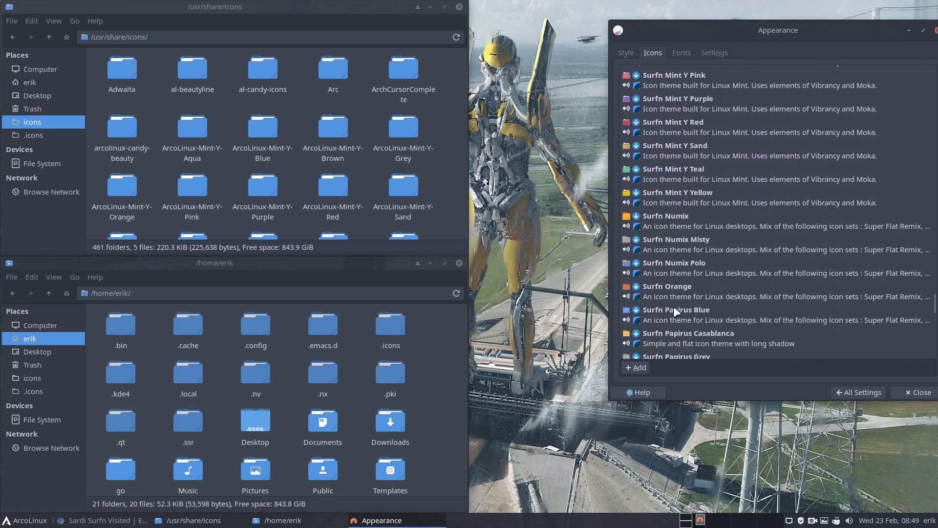
click(668, 280)
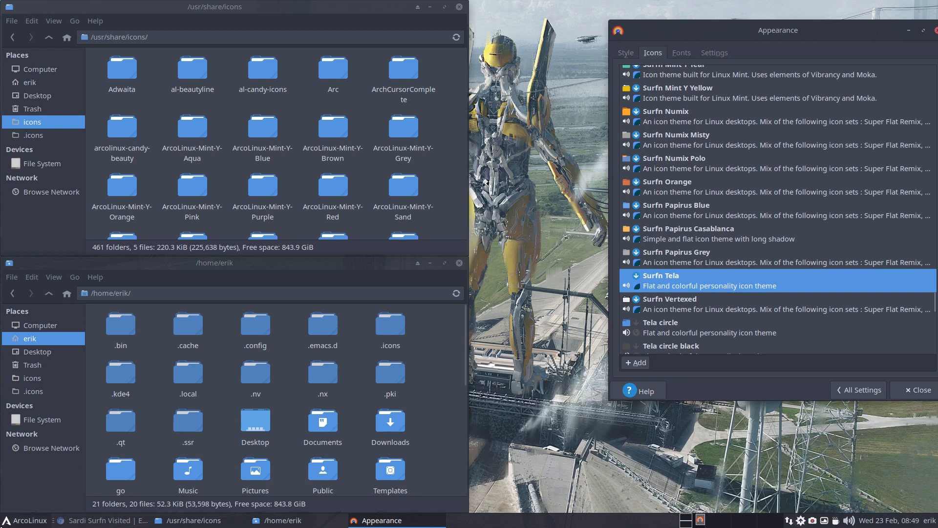
Step: Examine the Surfn Tela icons of all applications in the application menu, and close the menu
click(25, 521)
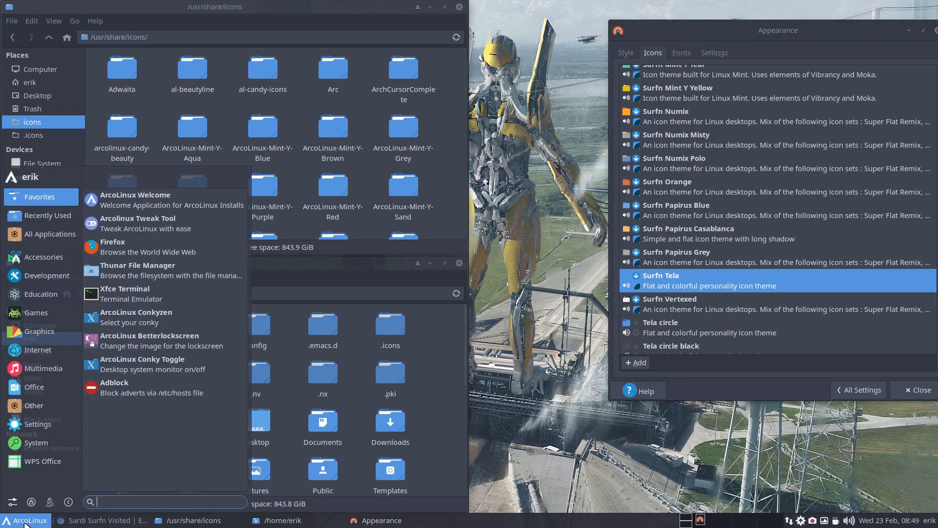
click(42, 234)
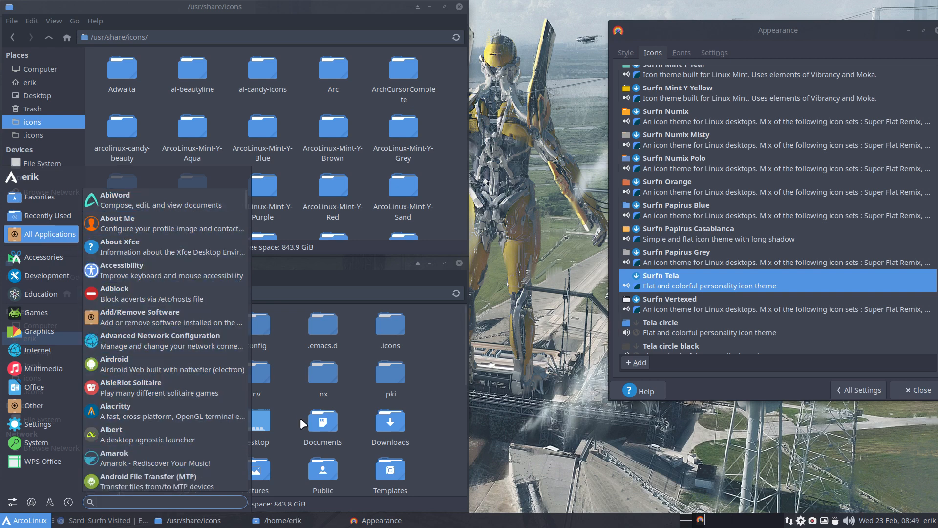
click(285, 406)
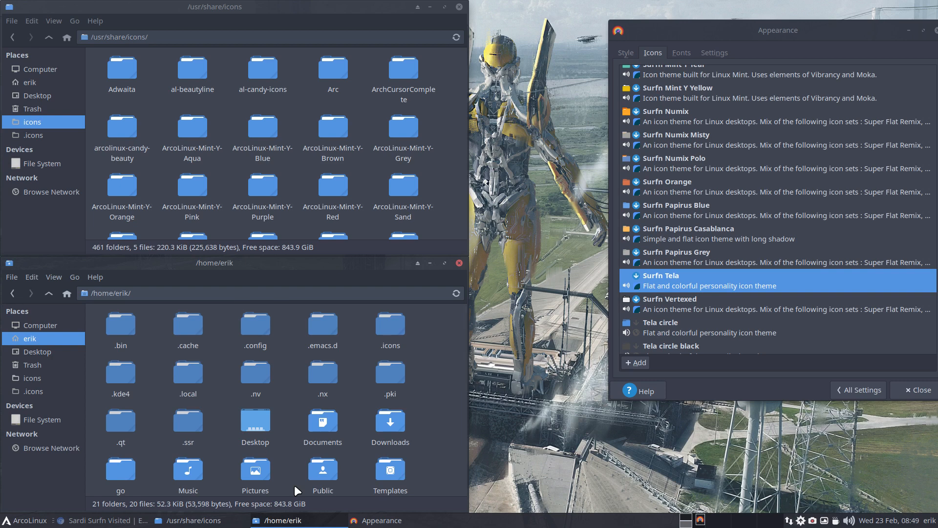
Step: Look through the whole list of installed icon themes, from Adwaita down to Zafiro-icons-Dark
scroll(707, 262, down, 1)
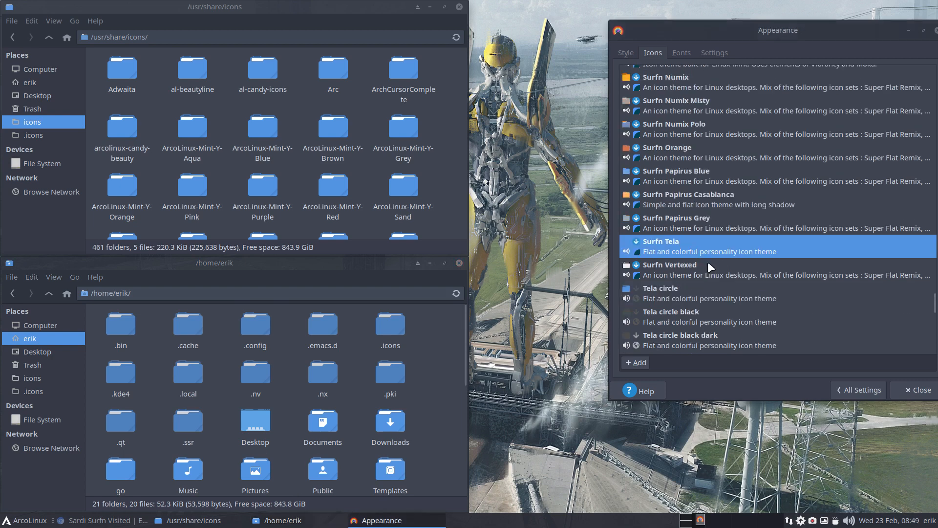
scroll(707, 262, down, 20)
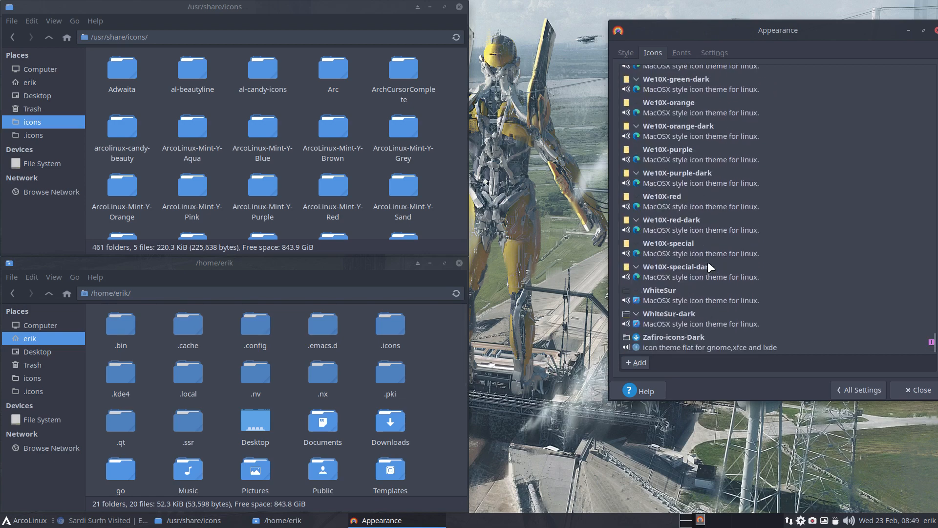
scroll(708, 262, up, 20)
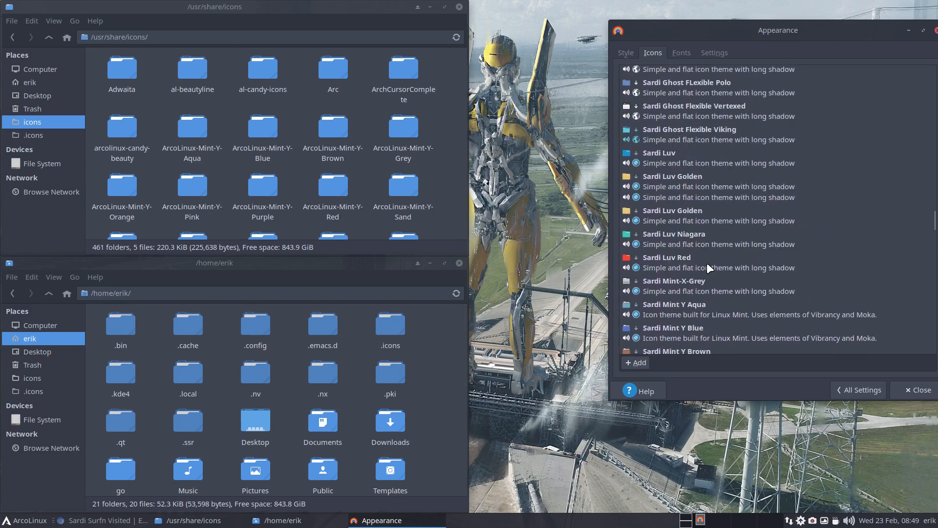
scroll(707, 262, up, 20)
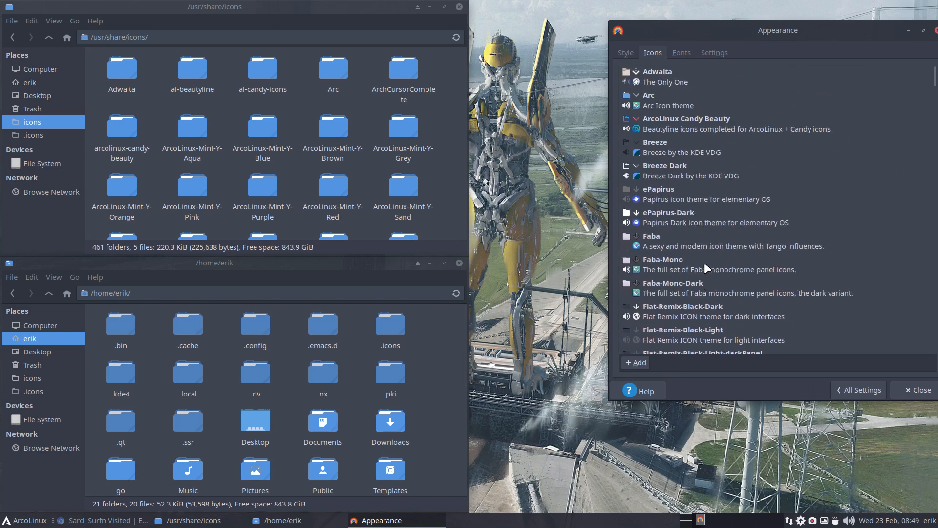
scroll(705, 262, down, 20)
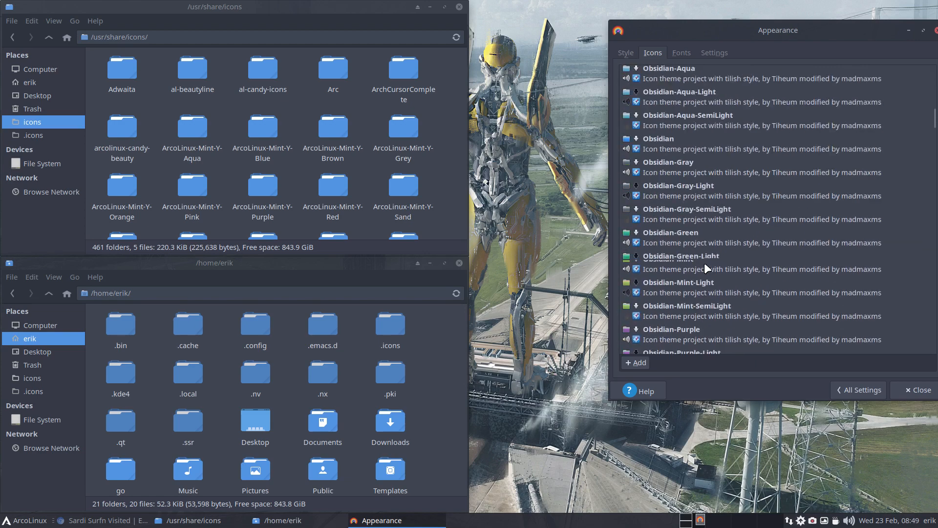
scroll(705, 262, down, 20)
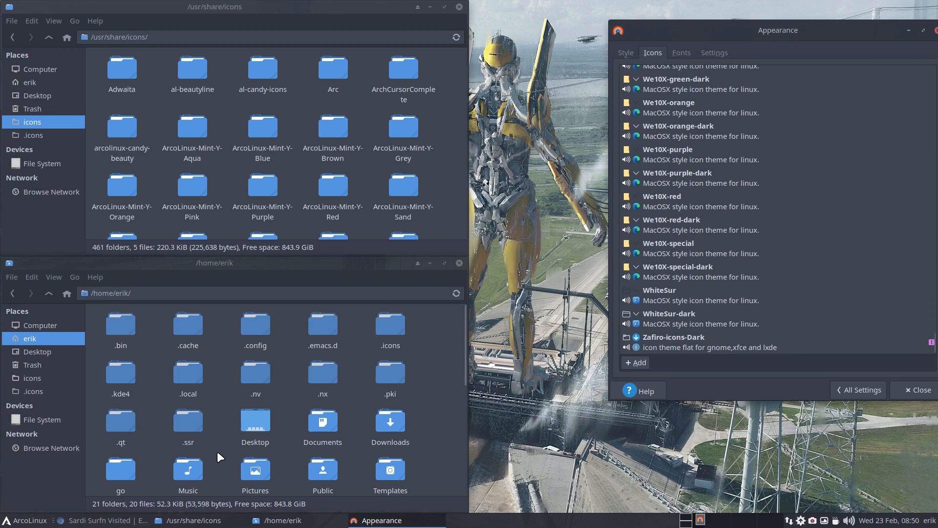
Step: Find the Surfn-Tela folder in /usr/share/icons by searching for "surfn-t", and open it
click(212, 160)
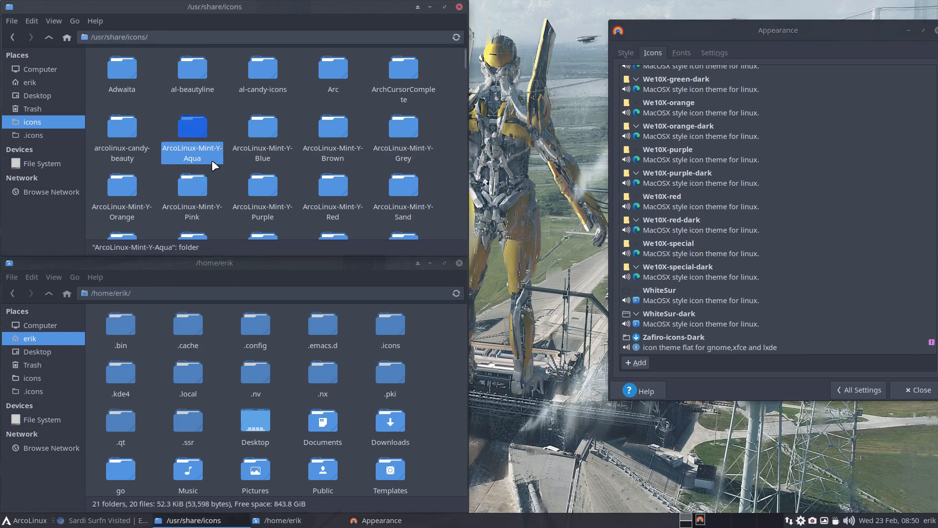
text(surnf)
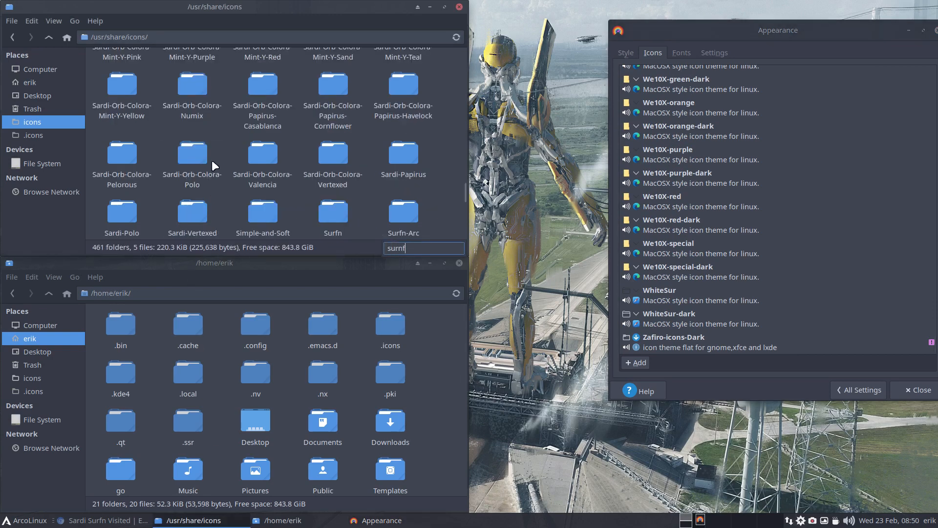
key(BackSpace)
key(BackSpace)
text(ft)
key(BackSpace)
text(n-t)
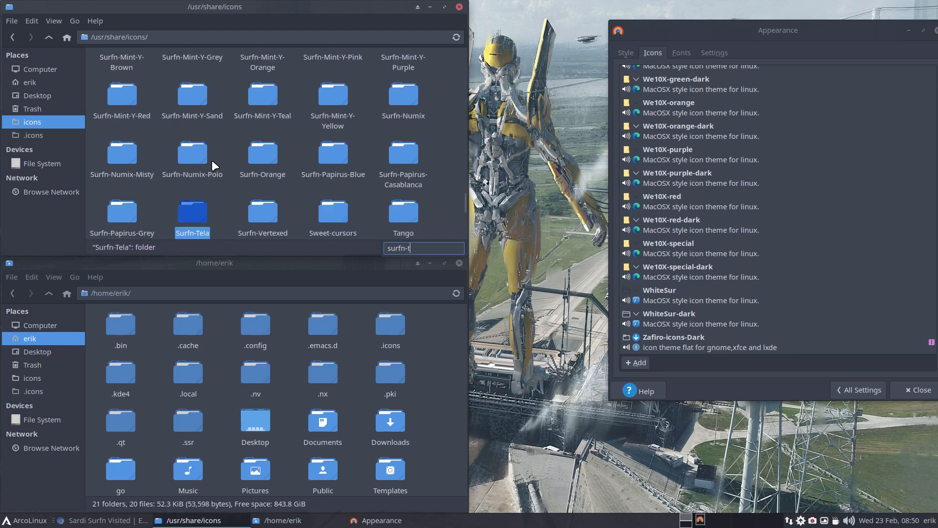
double_click(198, 212)
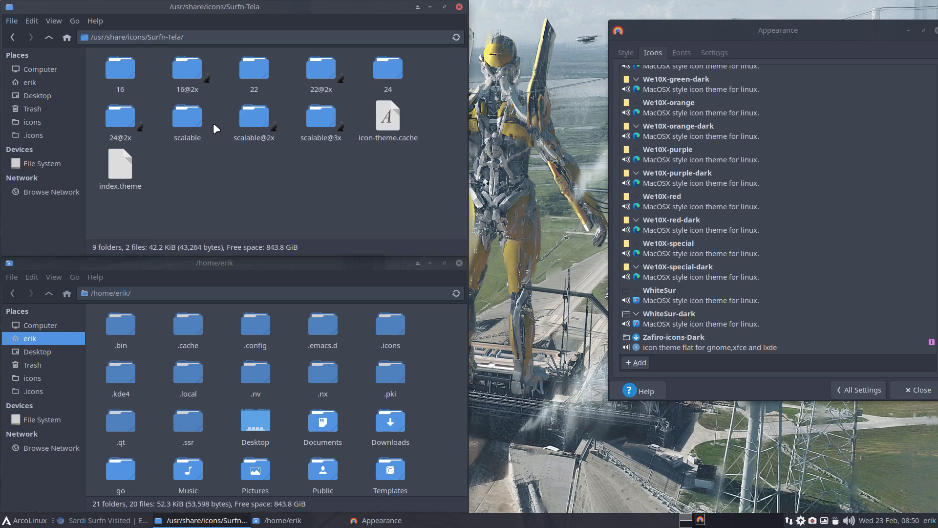
Step: Open the scalable/places folder of Surfn-Tela and examine its coloured folder icons
double_click(194, 113)
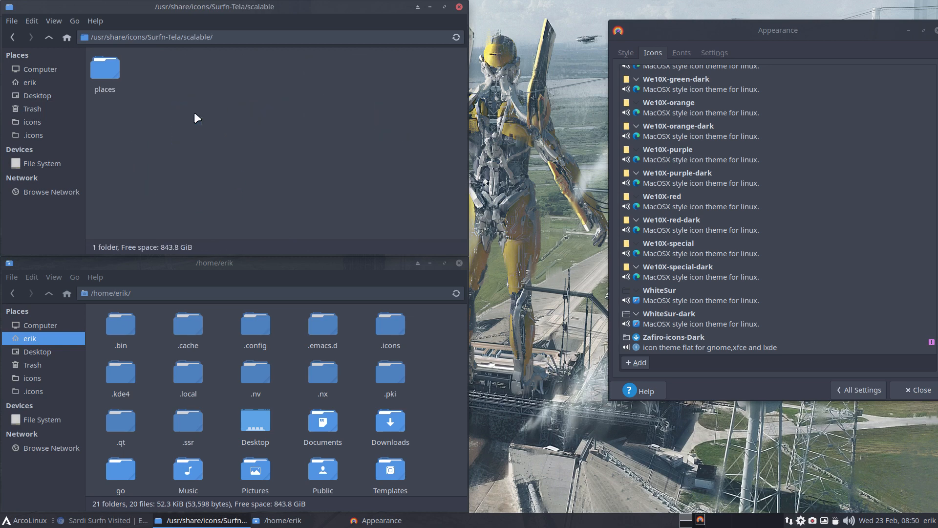
click(108, 67)
double_click(107, 69)
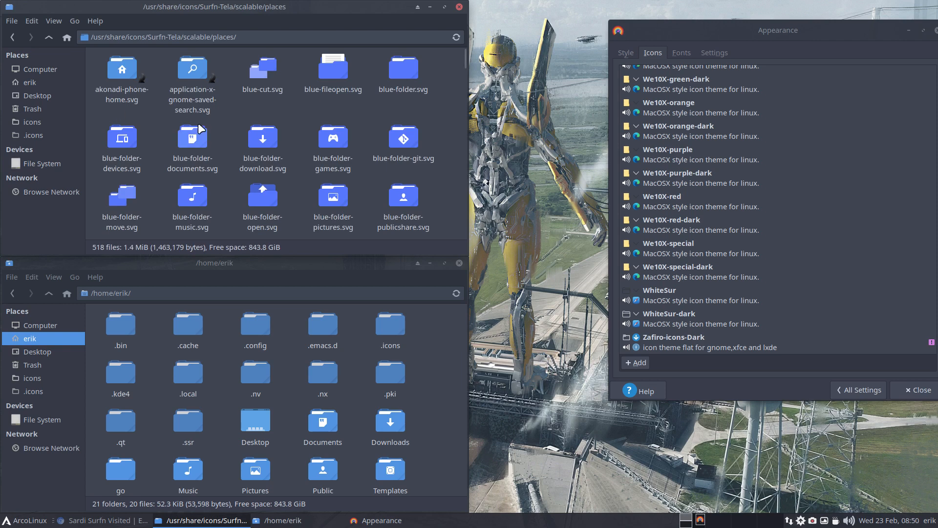
scroll(198, 122, down, 10)
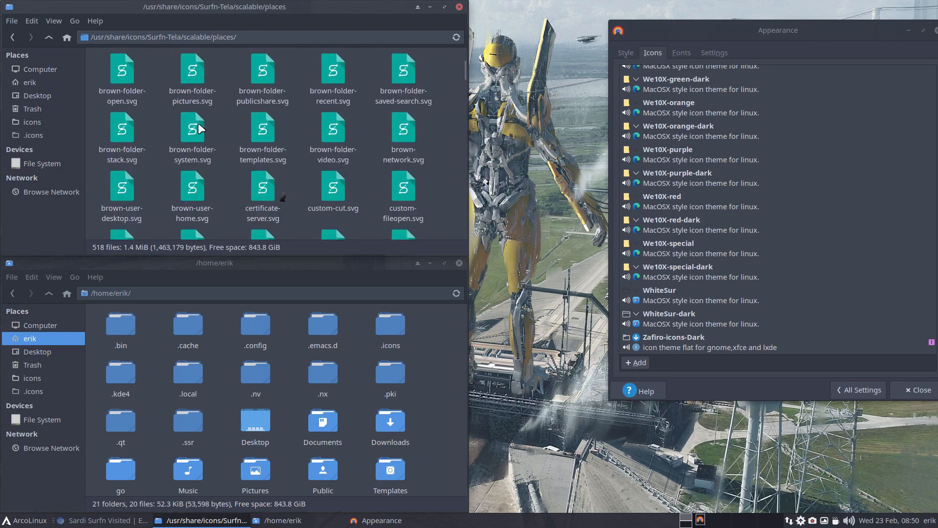
scroll(198, 123, down, 3)
scroll(198, 122, up, 3)
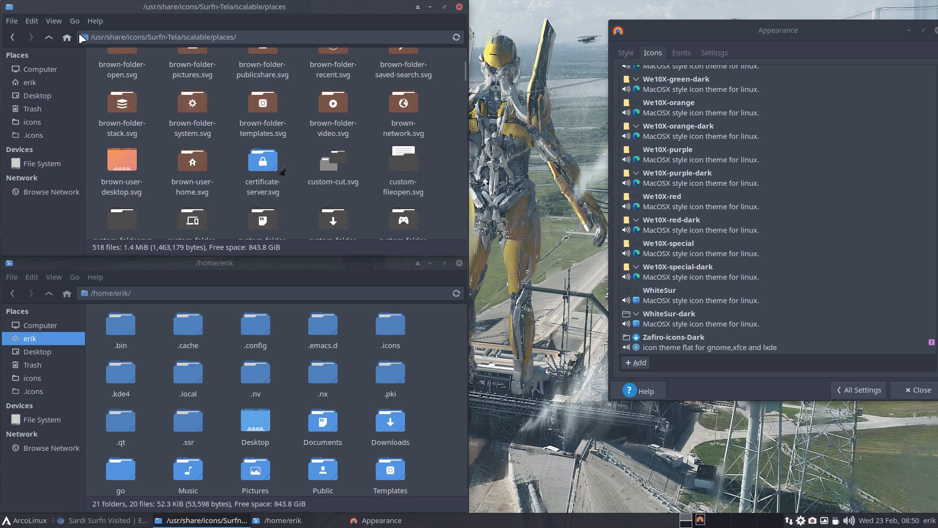
Step: Return to /usr/share/icons and check the total size of the Surfn-Tela folder in its properties
click(48, 37)
click(49, 37)
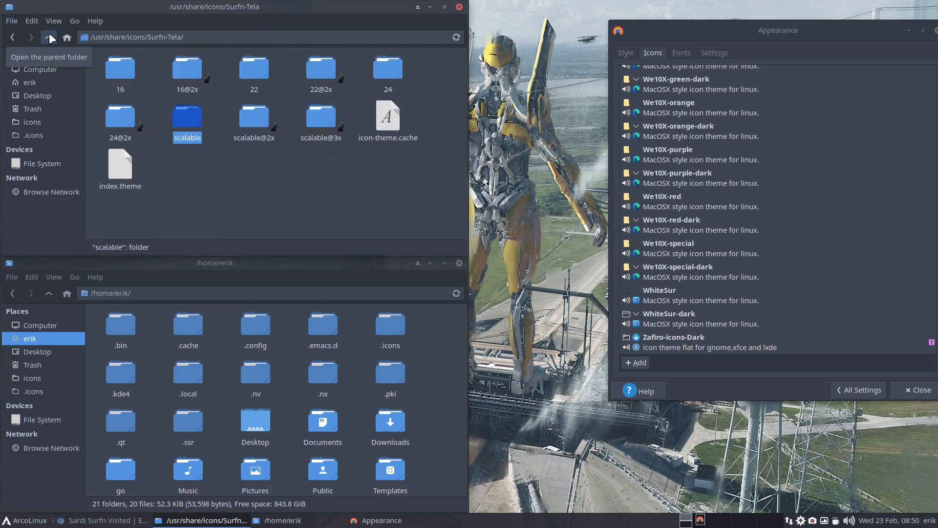
click(49, 37)
right_click(198, 219)
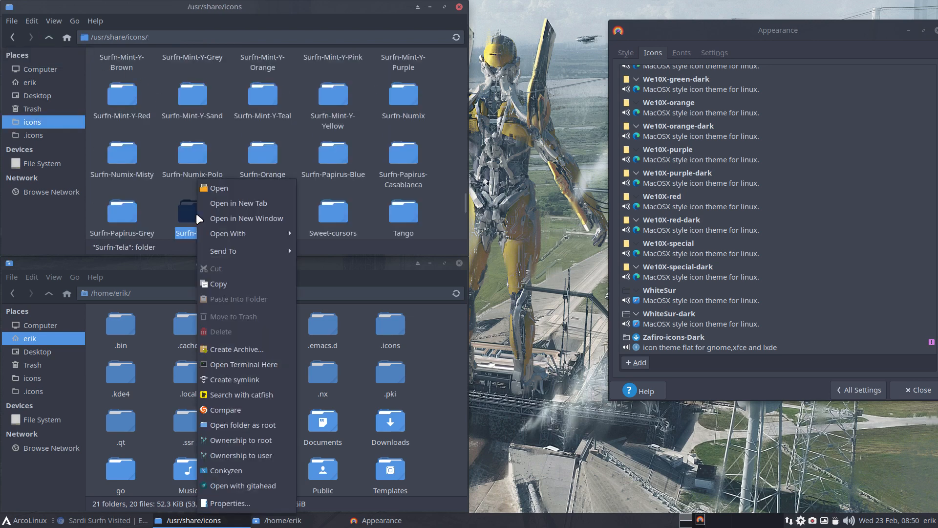
click(231, 503)
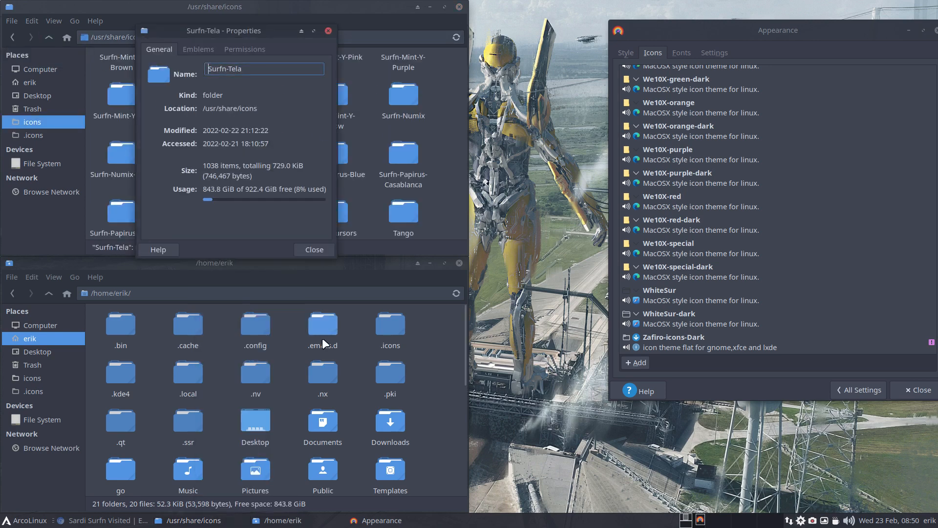
drag(272, 166, 304, 167)
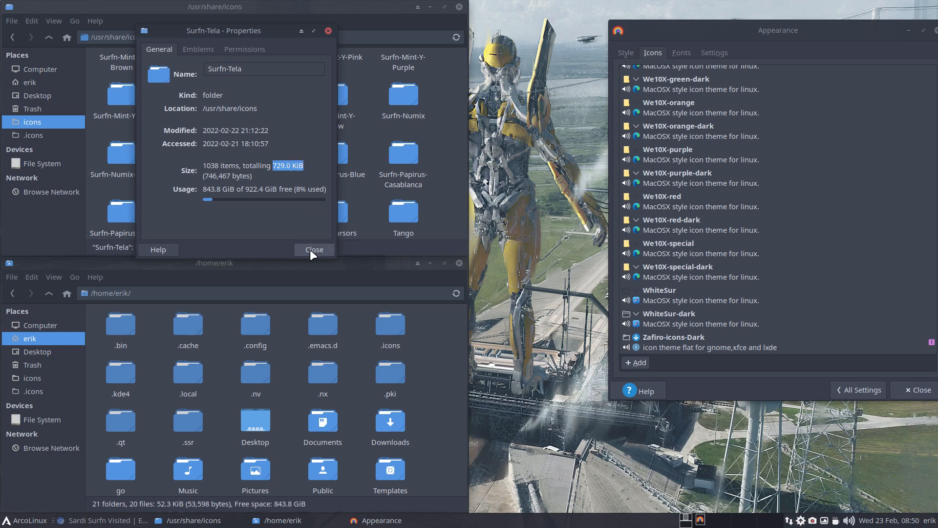
click(312, 250)
click(230, 195)
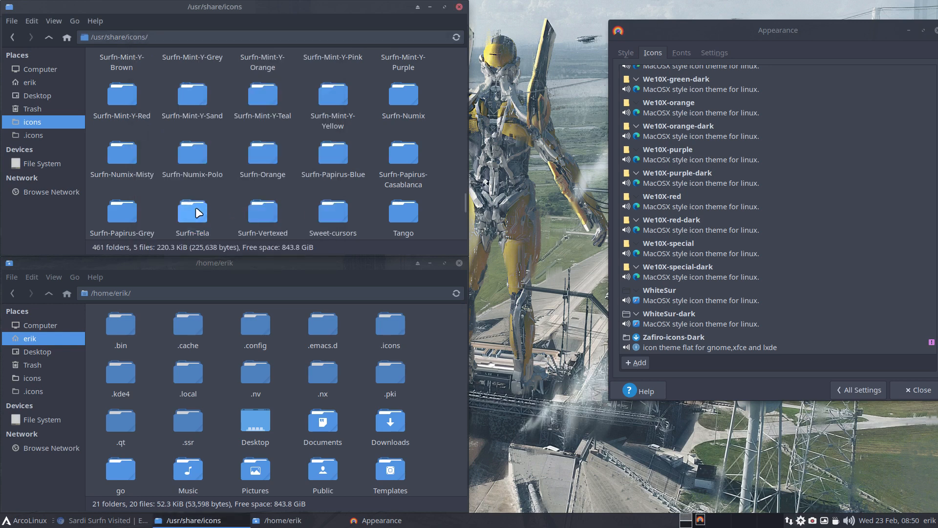
Step: Copy the Surfn-Tela folder from /usr/share/icons into the .icons folder of the home directory
click(194, 208)
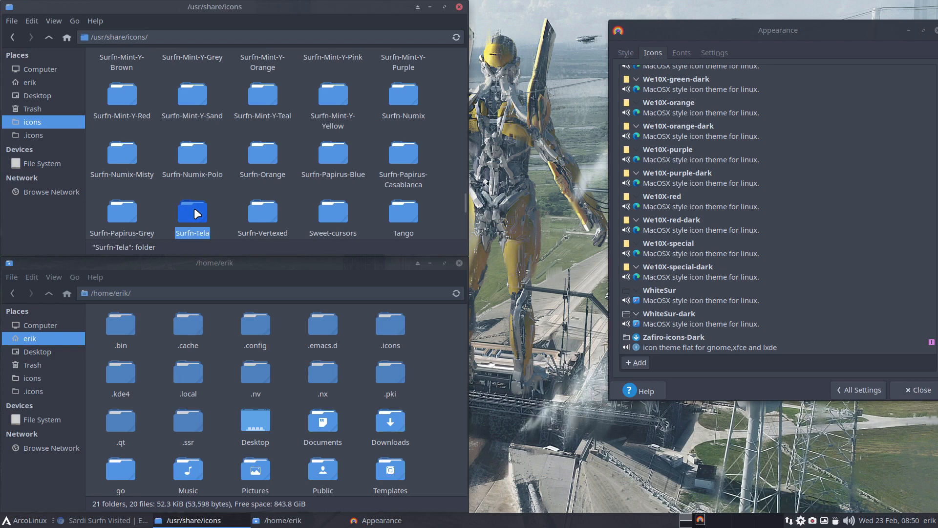
click(45, 390)
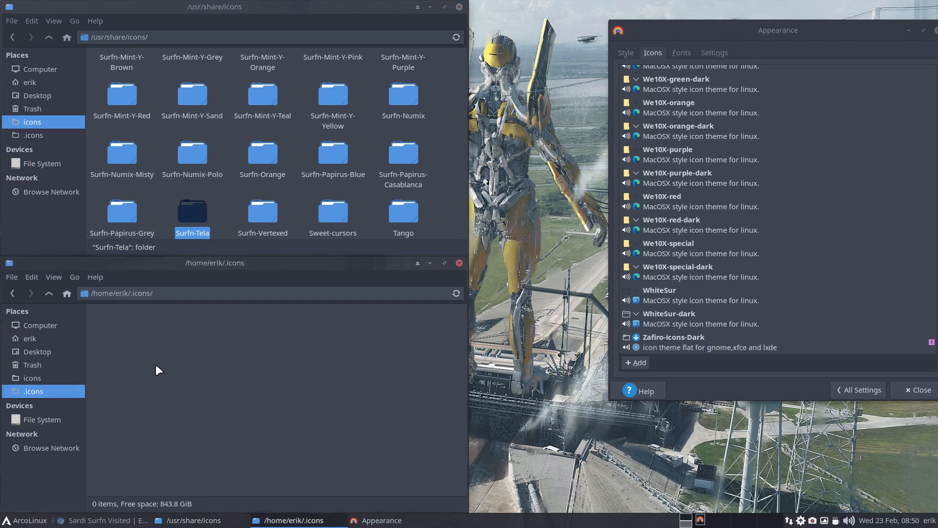
click(247, 10)
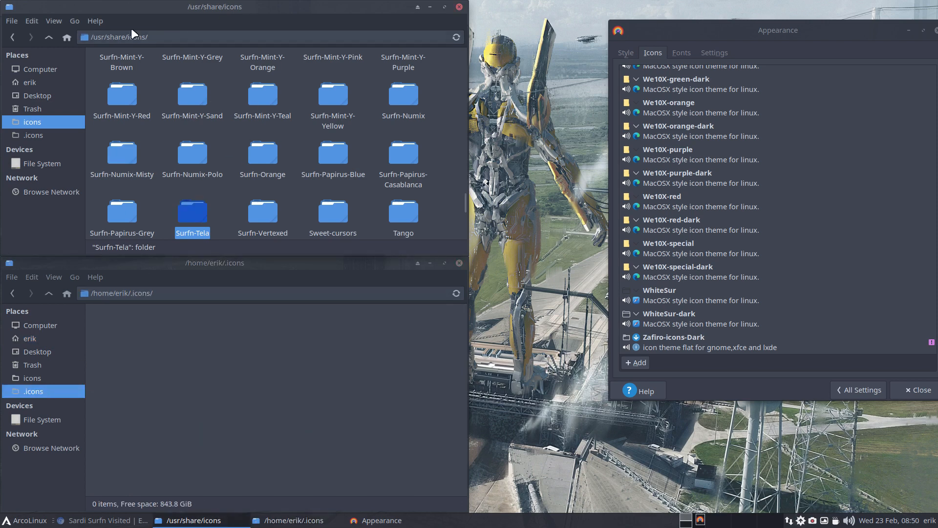
click(206, 383)
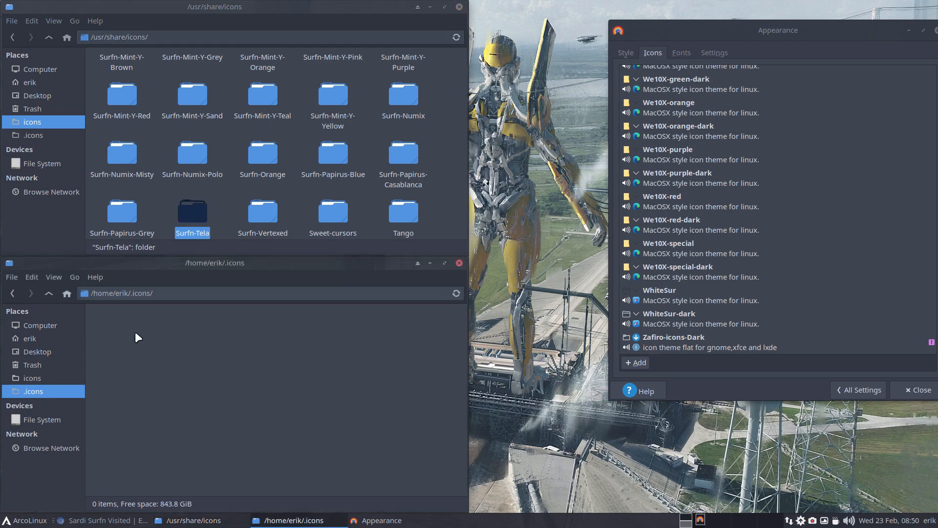
key(ctrl+v)
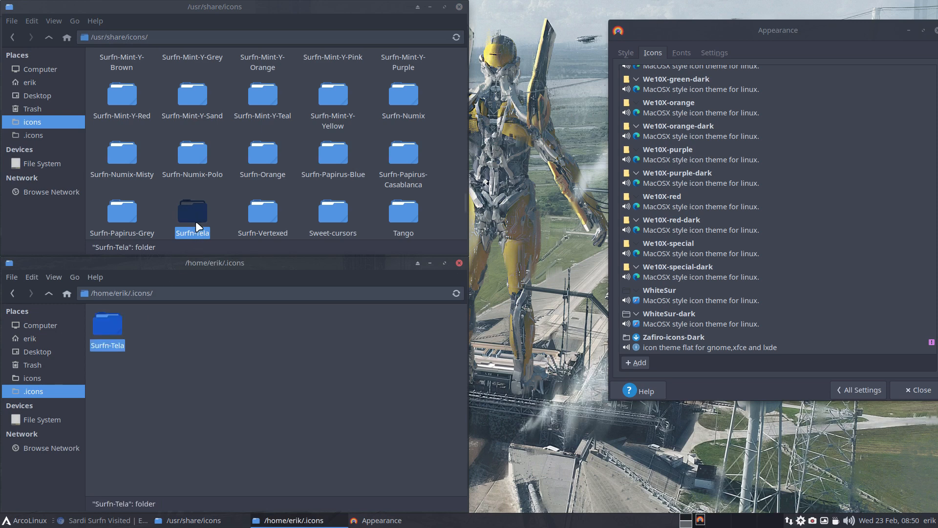
Step: Rename the copied Surfn-Tela folder in .icons as Sardi-Tela
click(140, 328)
click(111, 322)
key(F2)
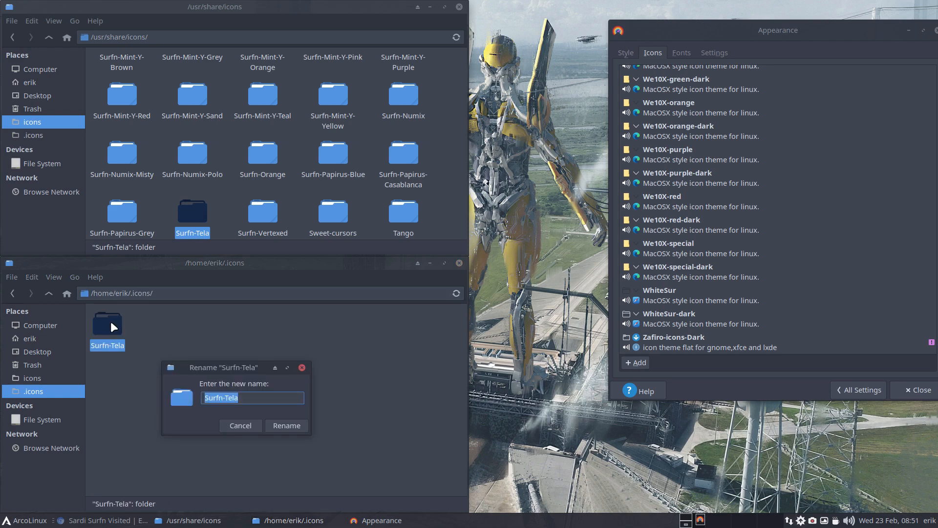
double_click(215, 397)
text(Sardi)
click(293, 421)
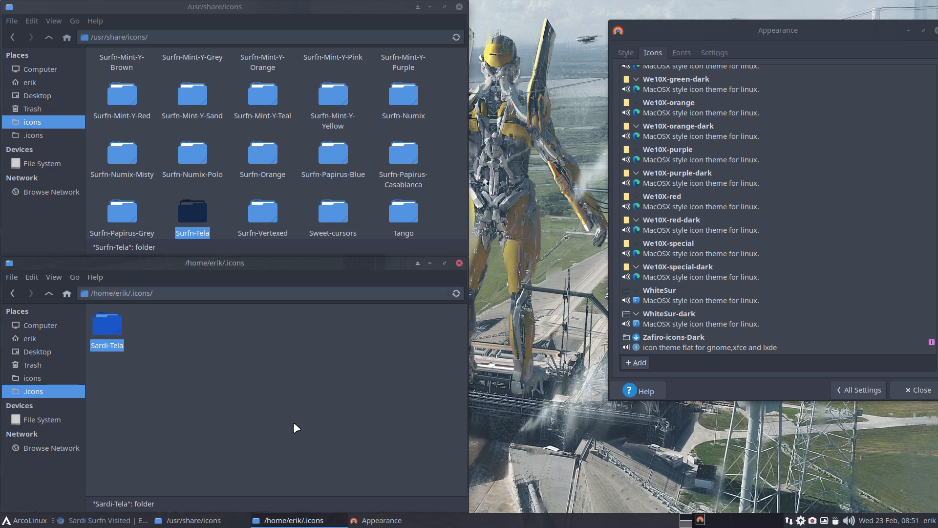
Step: Open the index.theme file of Sardi-Tela in Sublime Text and set the theme's Name to Sardi Tela
double_click(110, 325)
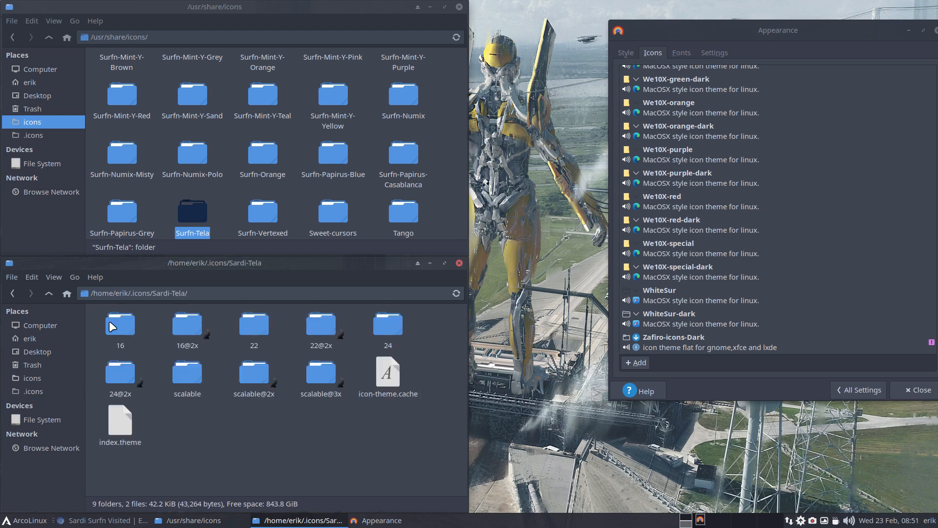
click(123, 428)
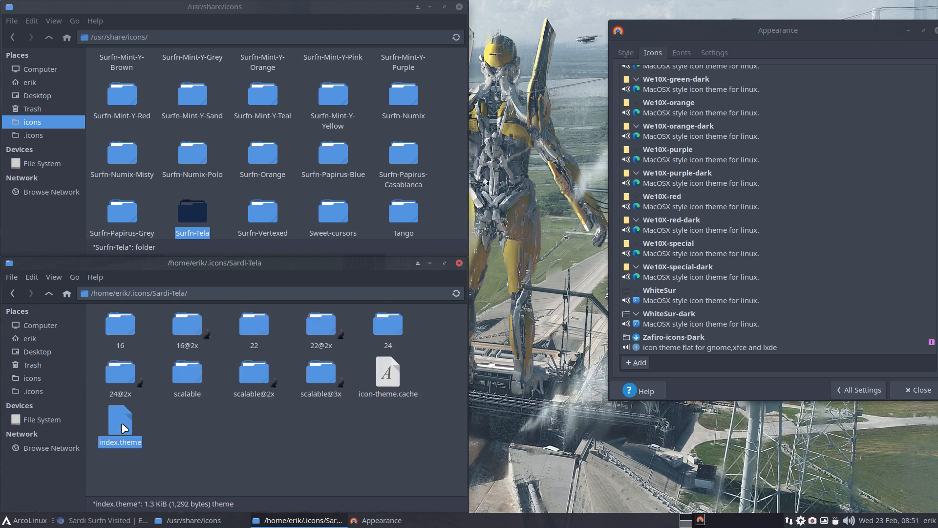
double_click(123, 428)
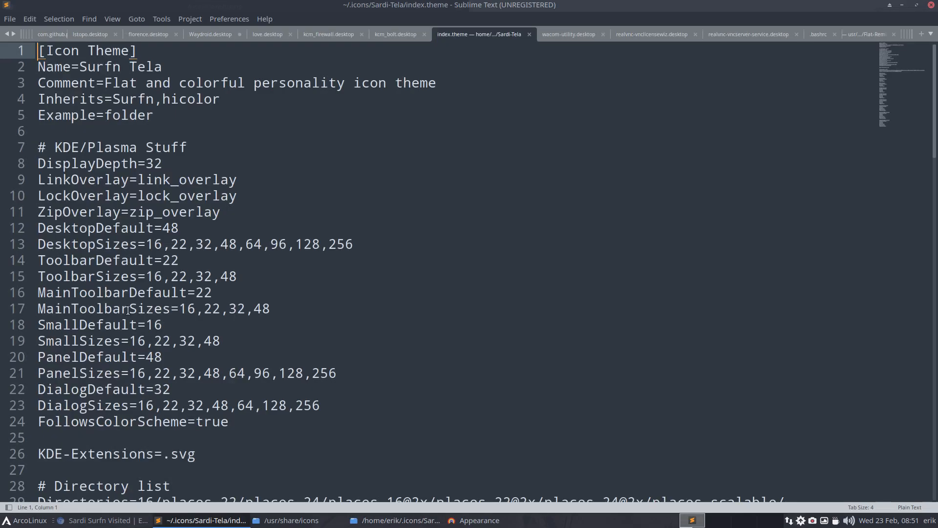
double_click(103, 66)
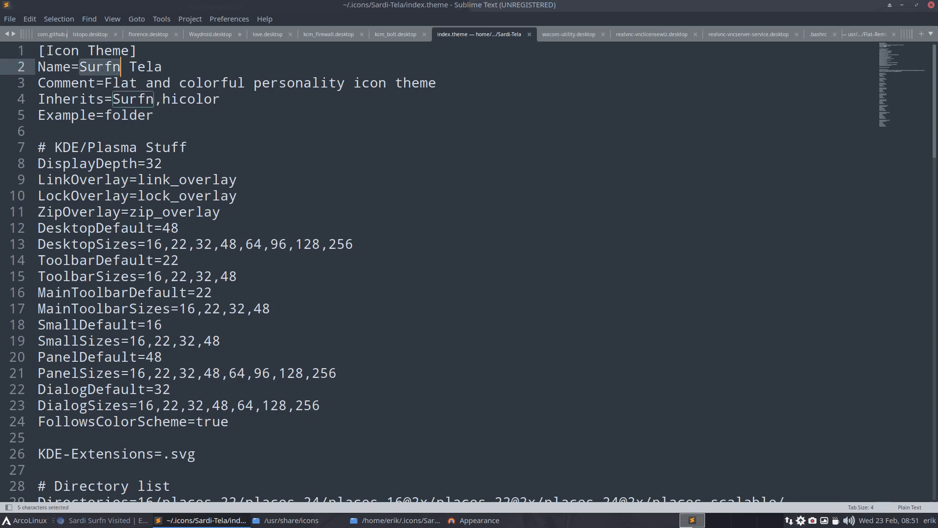
text(Sardi)
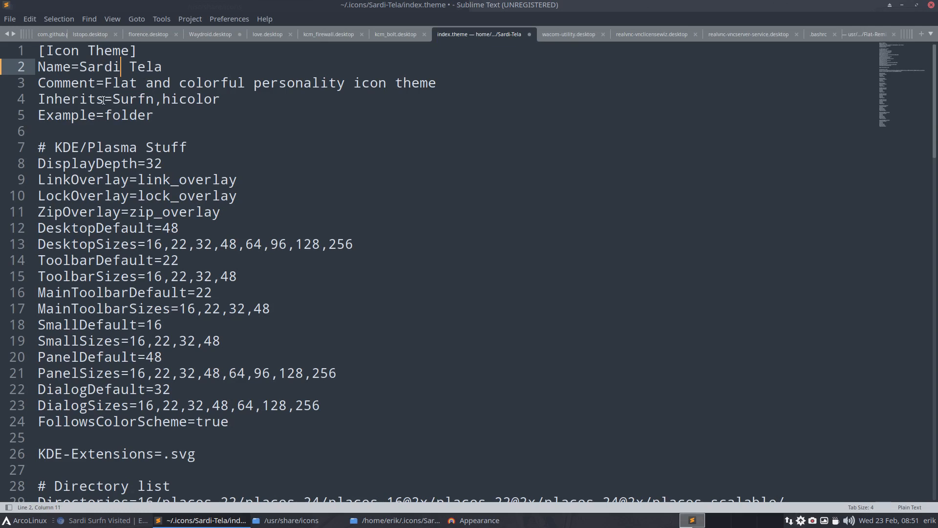
Step: Comment out the Inherits line in index.theme with #, save the file and minimize the editor
click(41, 99)
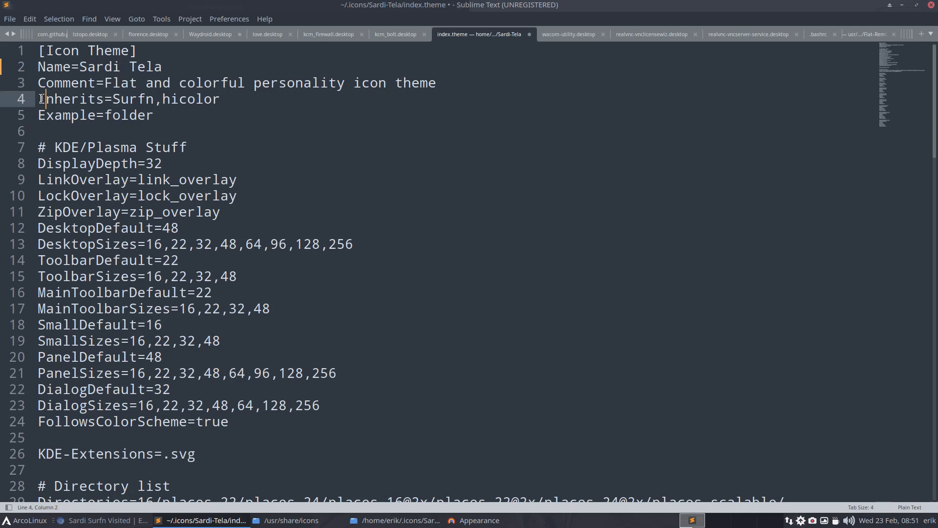
drag(224, 101, 38, 101)
key(Left)
text(#)
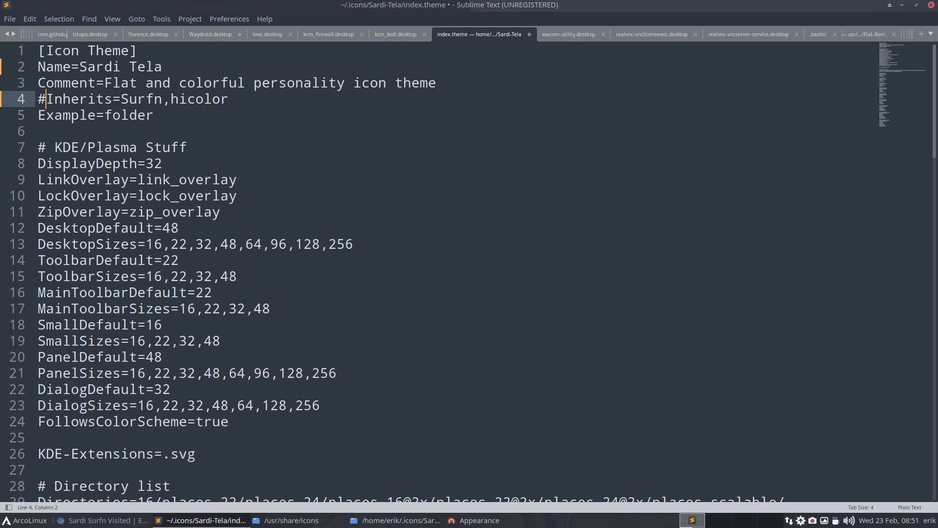
key(ctrl+s)
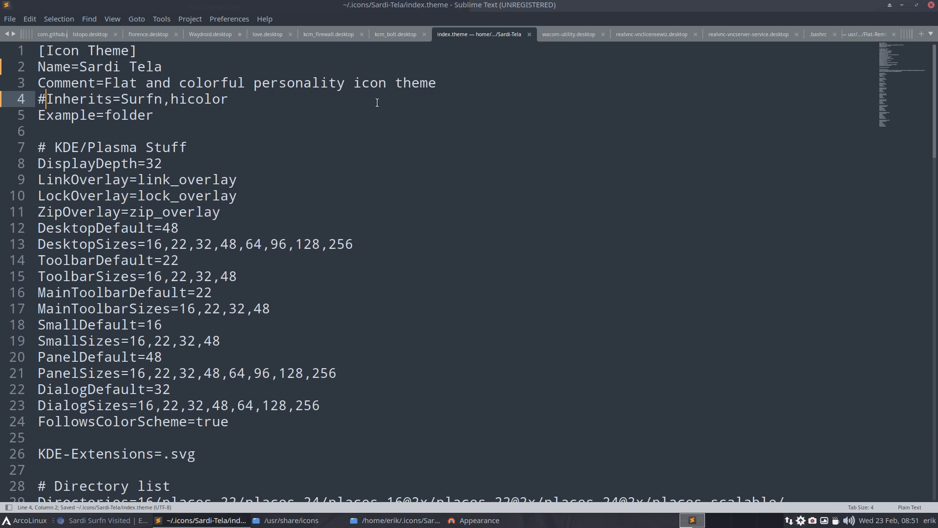
click(902, 5)
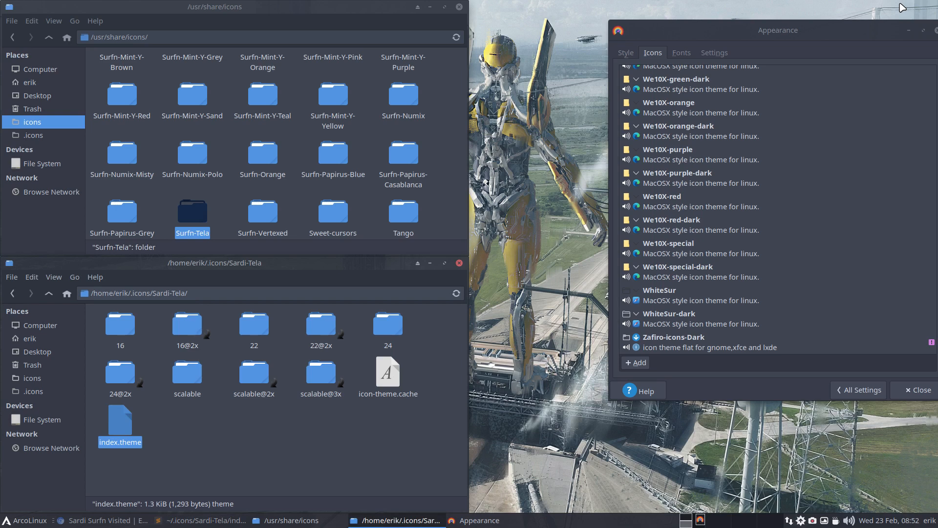
Step: Examine the places folders inside the scalable and 16 folders of Sardi-Tela
click(295, 445)
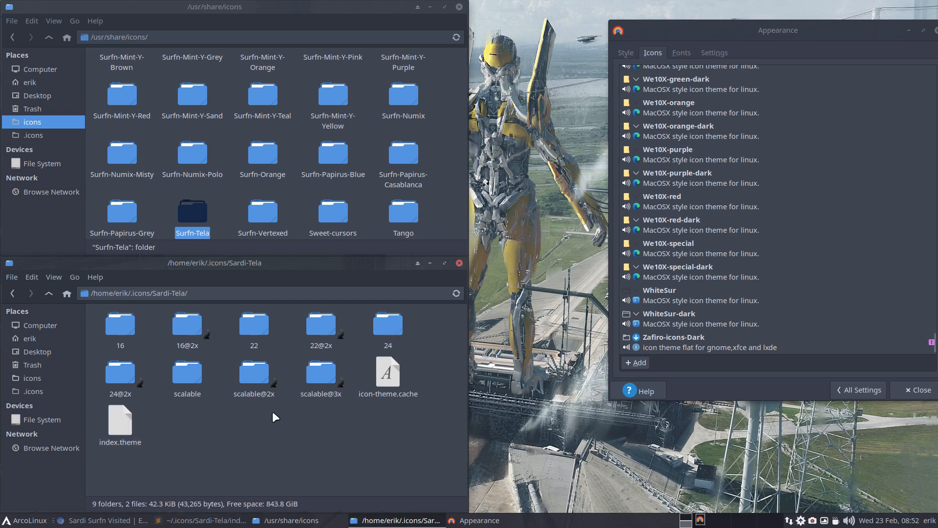
double_click(199, 372)
double_click(98, 319)
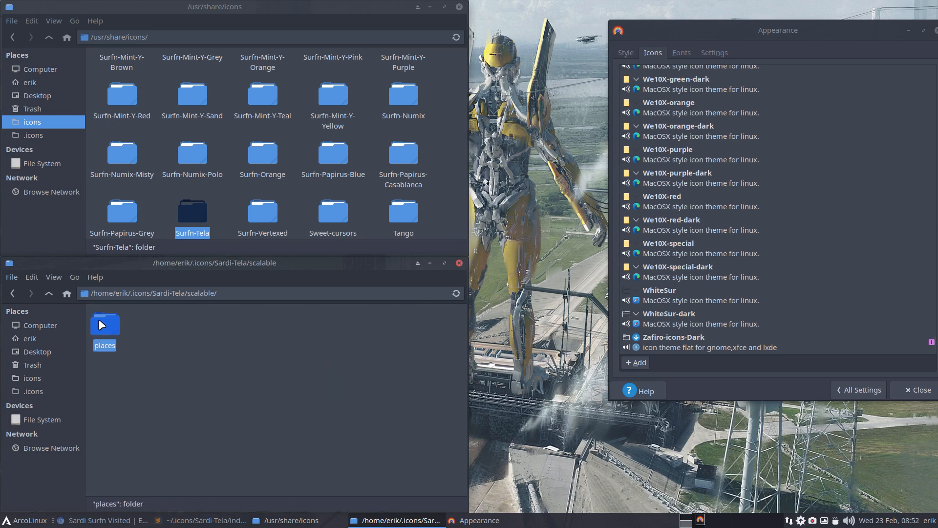
click(43, 291)
click(44, 291)
double_click(128, 327)
double_click(110, 325)
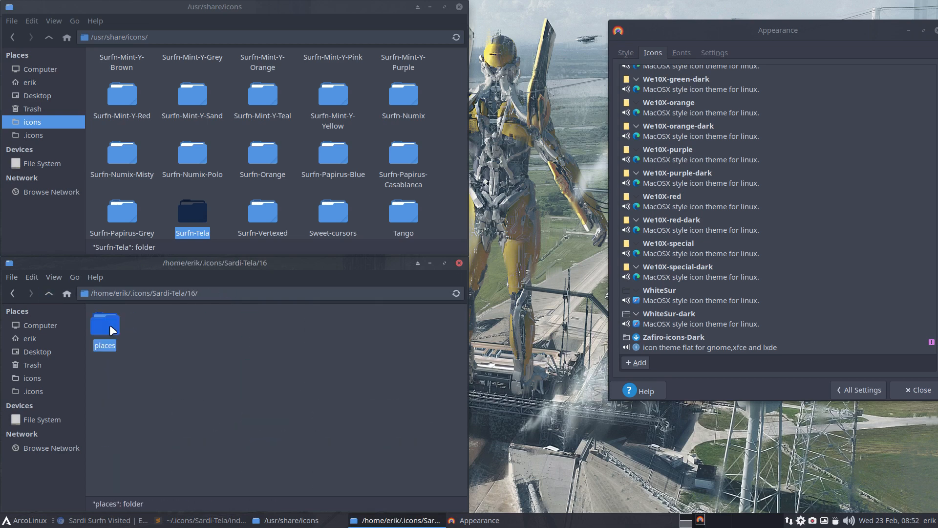
click(48, 293)
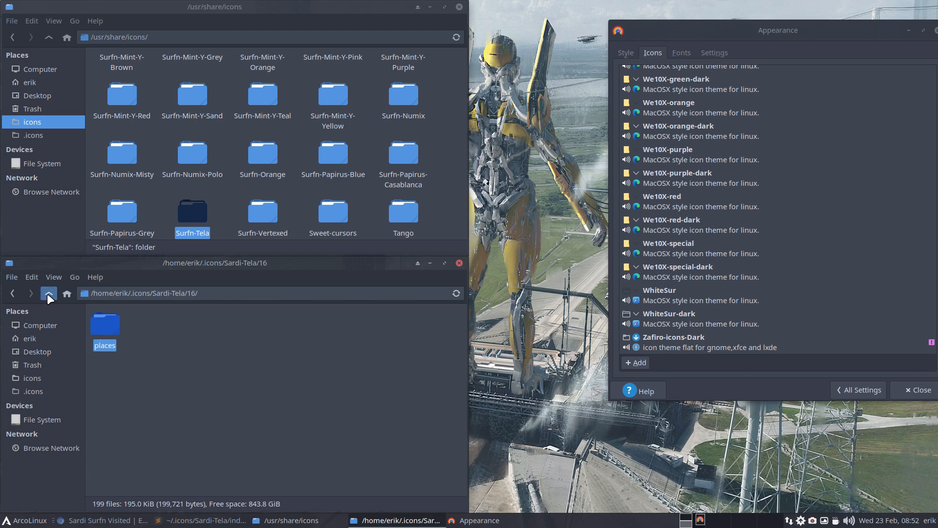
click(48, 293)
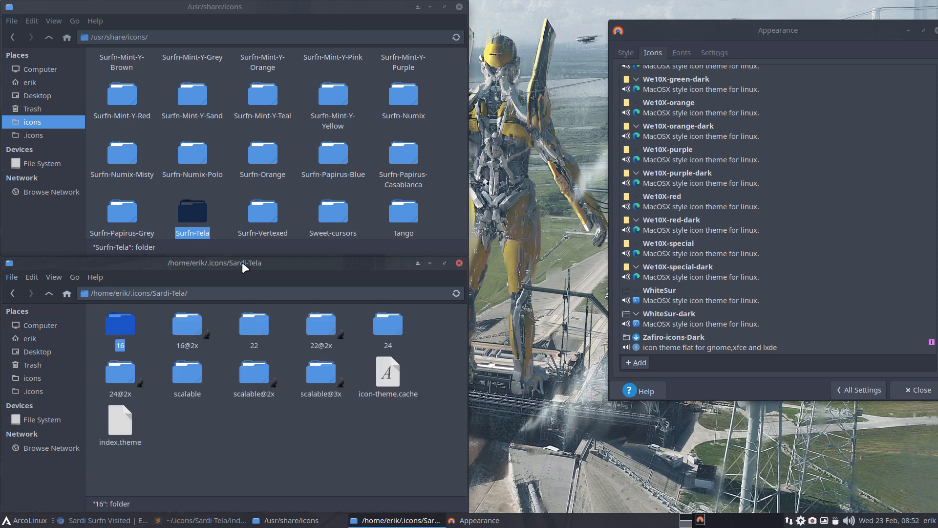
Step: Reopen Sardi-Tela's index.theme, close all other open files without saving Waydroid.desktop, and minimize the editor
double_click(125, 424)
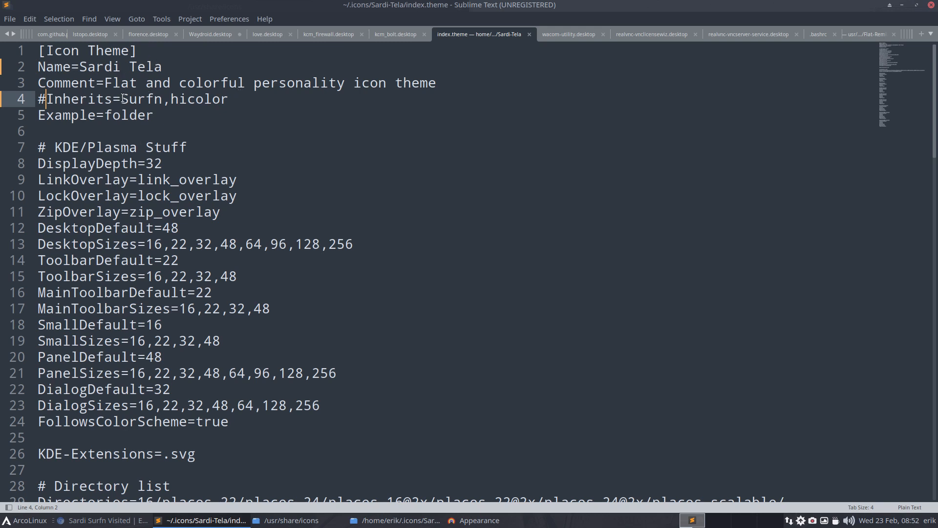
drag(121, 99, 161, 101)
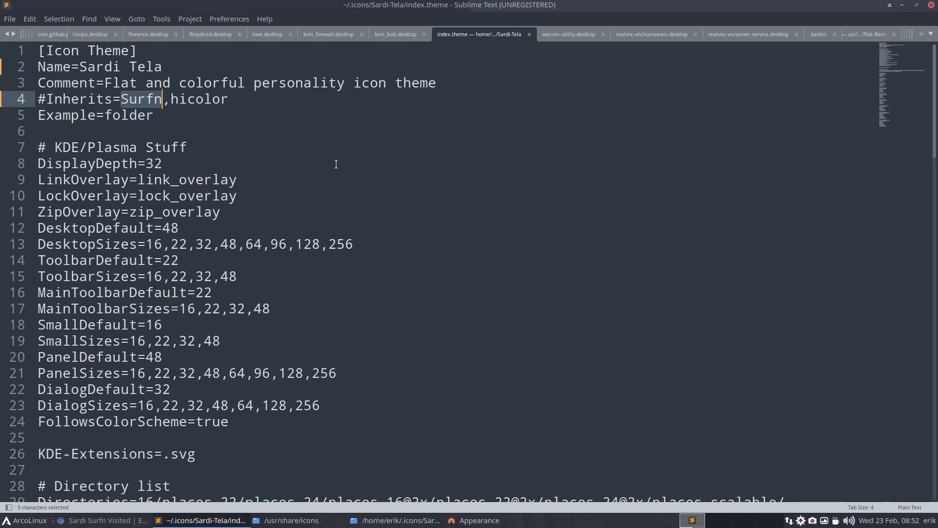
right_click(506, 36)
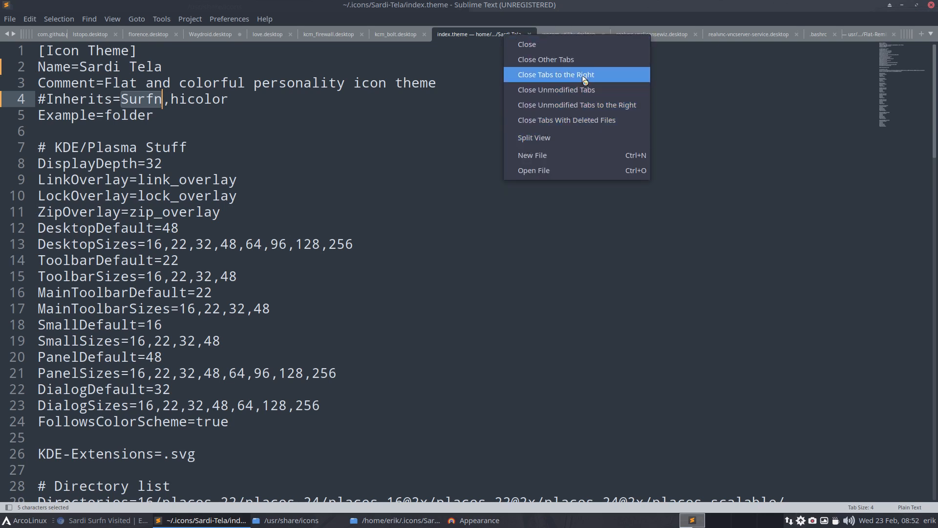
click(570, 59)
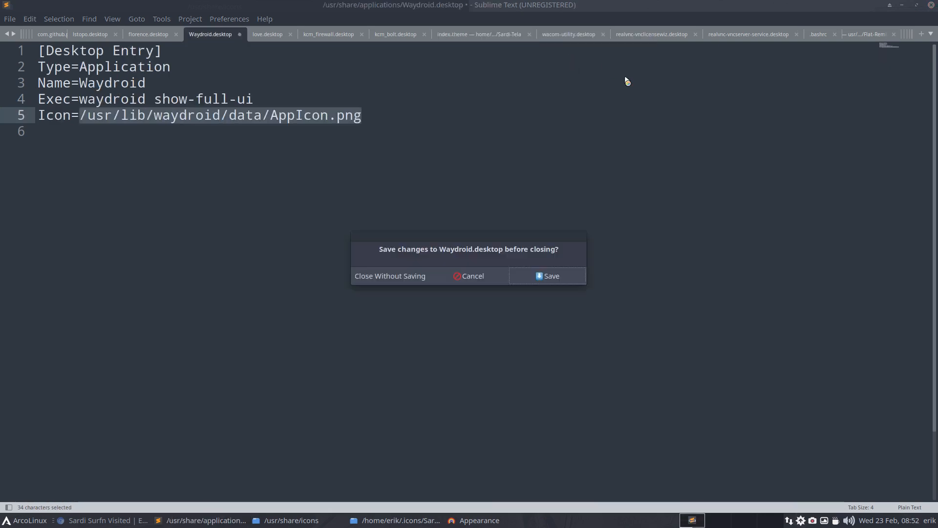
click(424, 276)
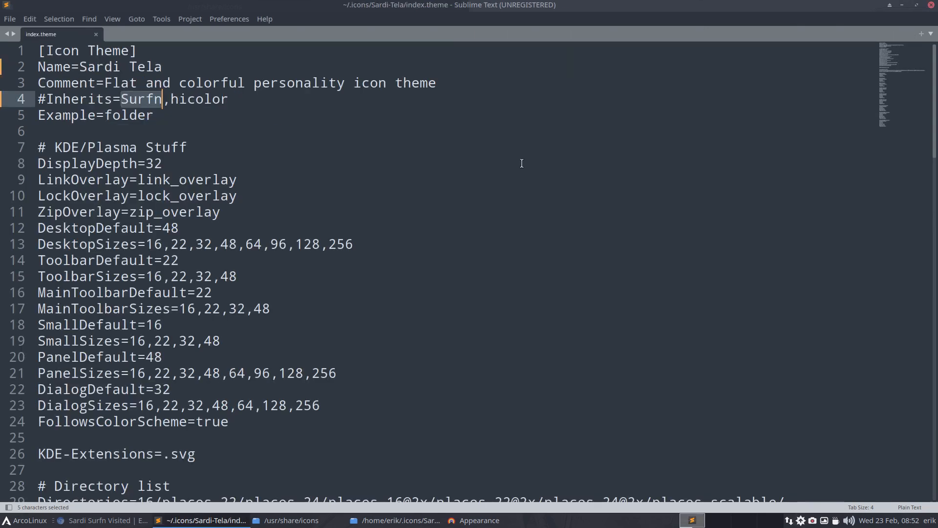
click(902, 5)
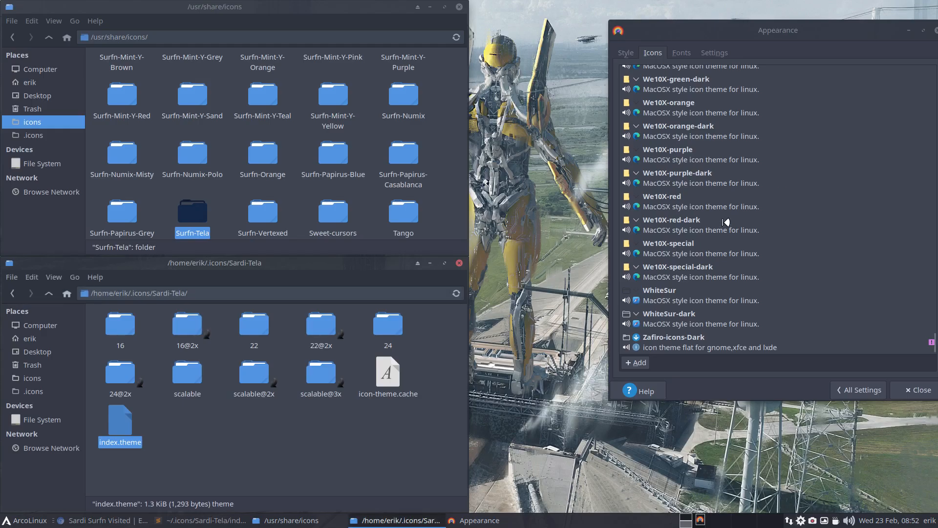
Step: Move the Appearance window fully into view and reload the Appearance settings through the settings overview
drag(795, 39, 722, 31)
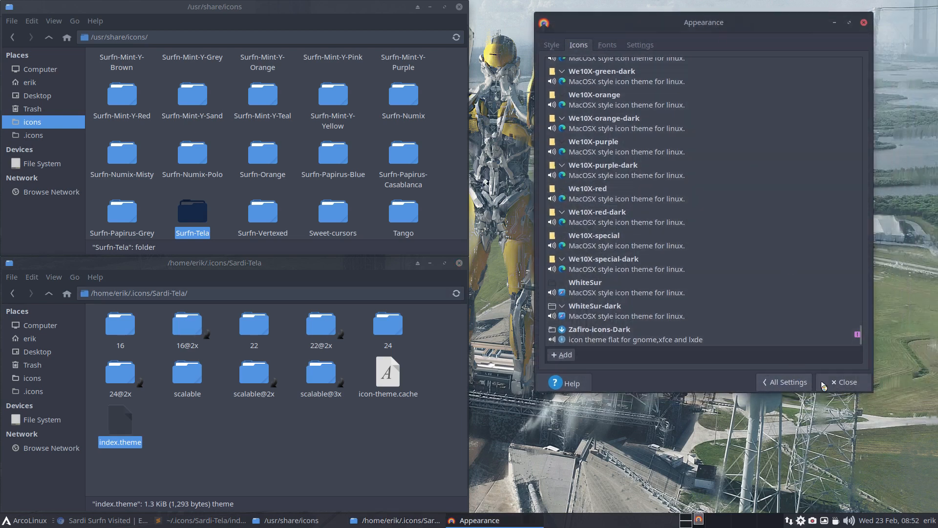
click(803, 385)
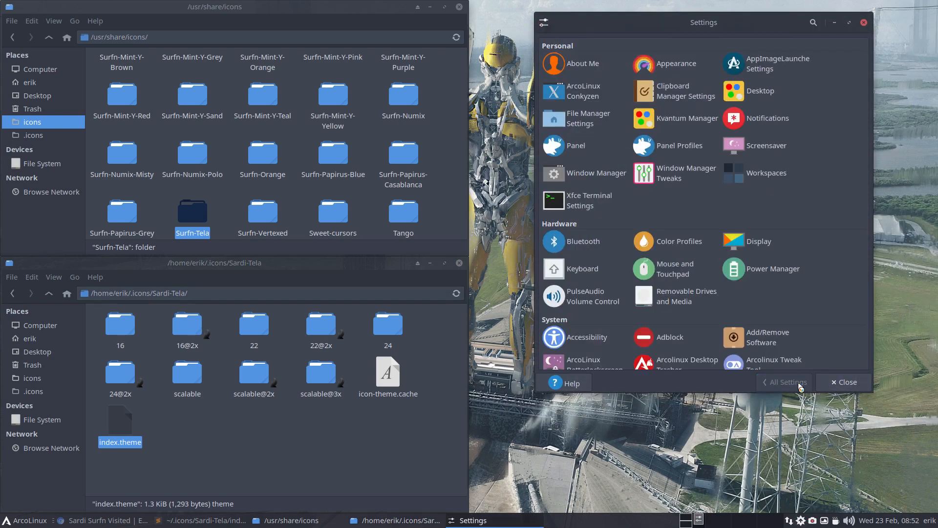
click(679, 65)
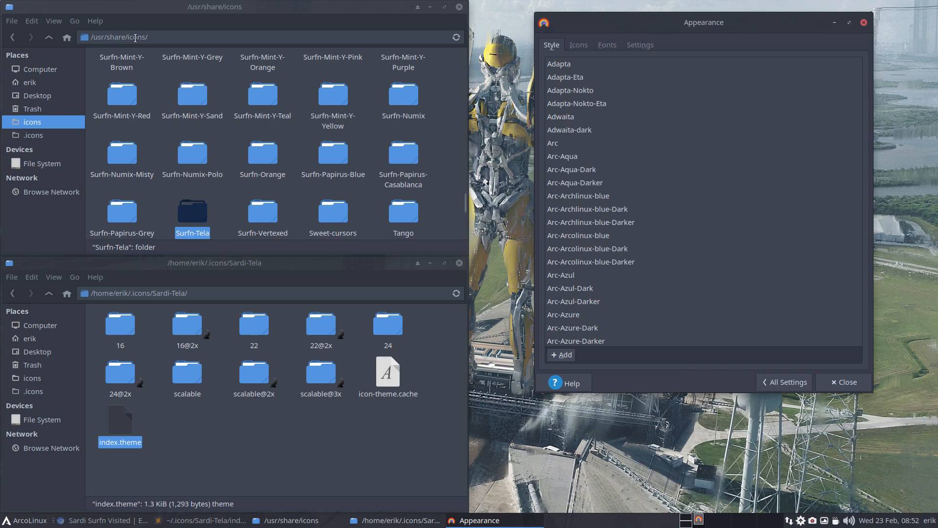
Step: Go to /usr/share/themes in the file manager window that shows /usr/share/icons
drag(129, 36, 242, 43)
key(BackSpace)
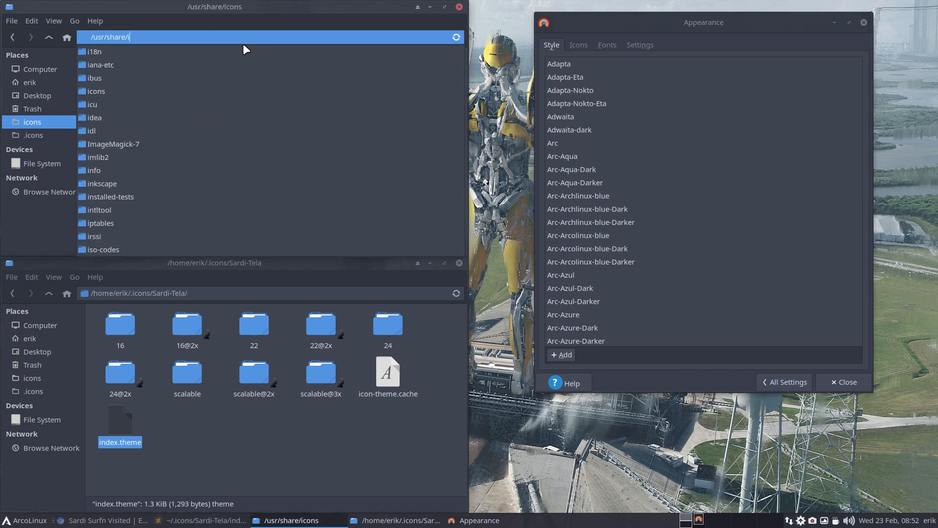
key(BackSpace)
text(thj)
key(BackSpace)
text(emes)
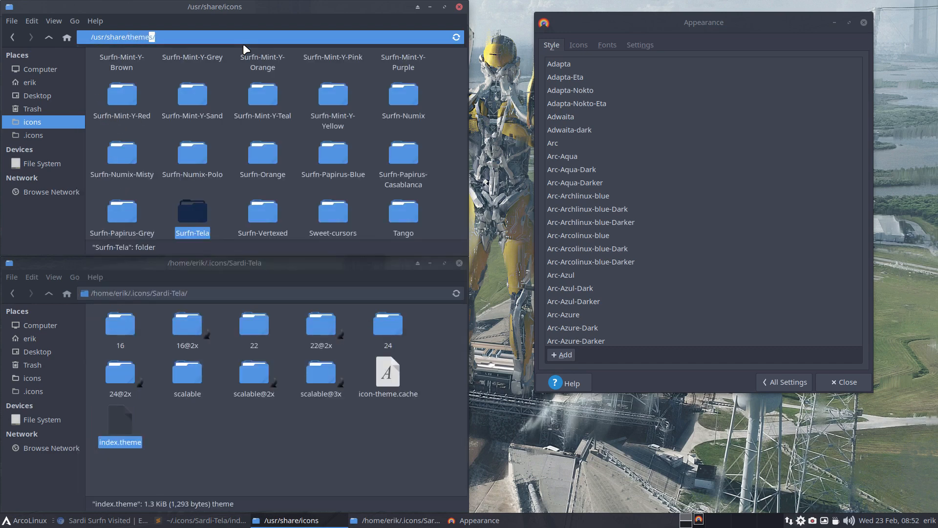
key(Return)
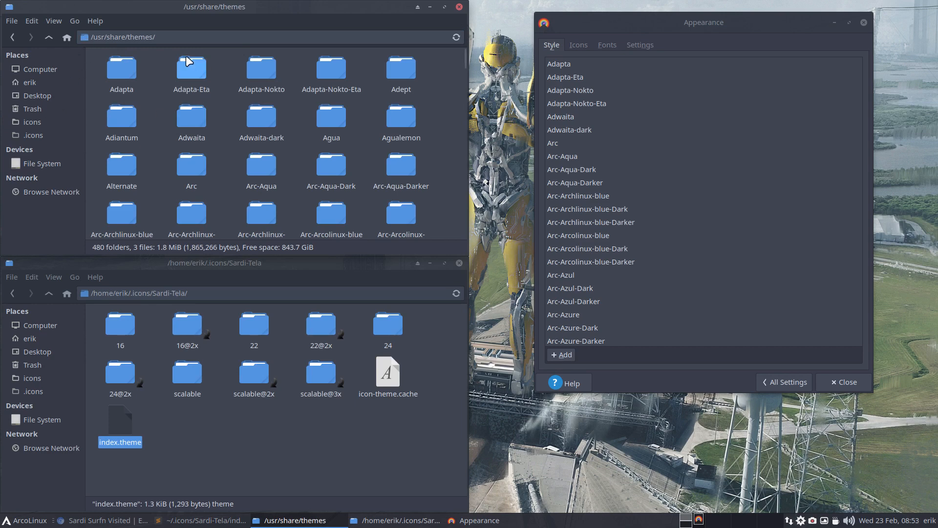
Step: Bookmark the themes folder of /usr/share above icons, open it, and return to the /usr/share/icons folder
click(49, 37)
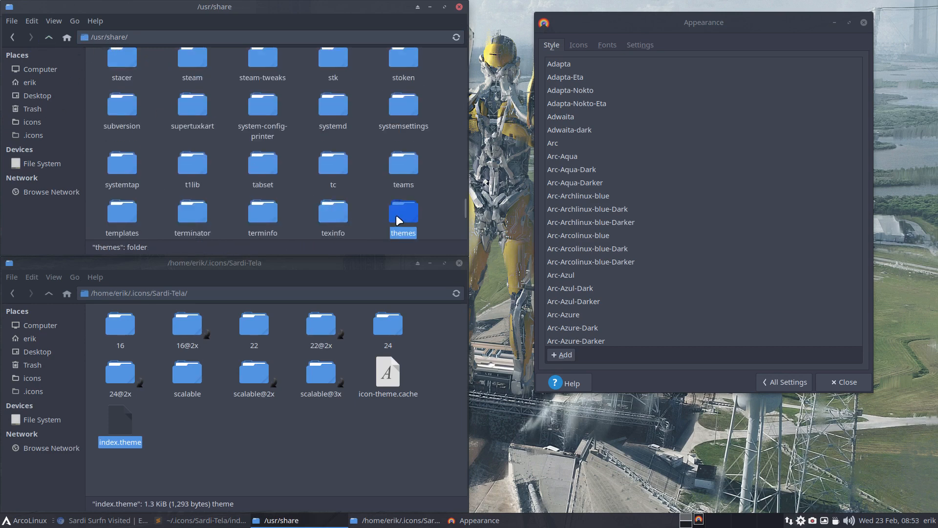
drag(398, 217, 47, 119)
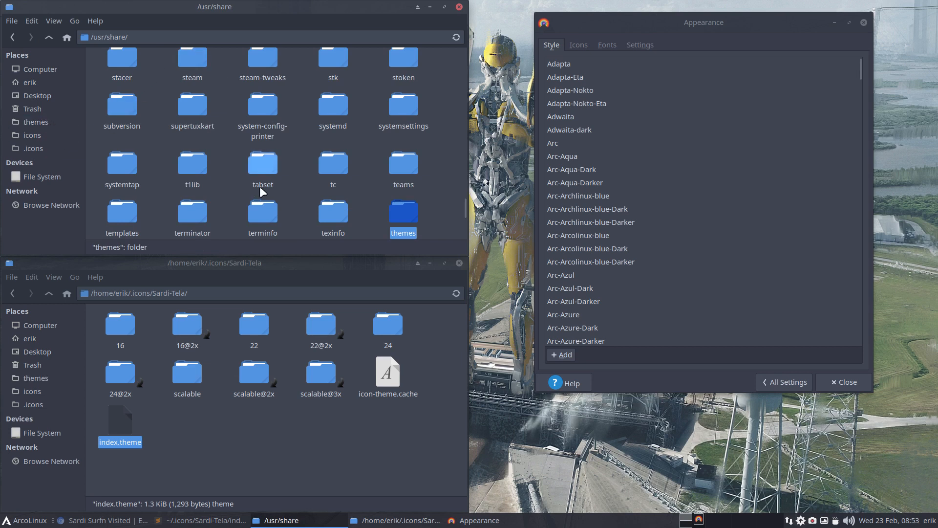
double_click(397, 207)
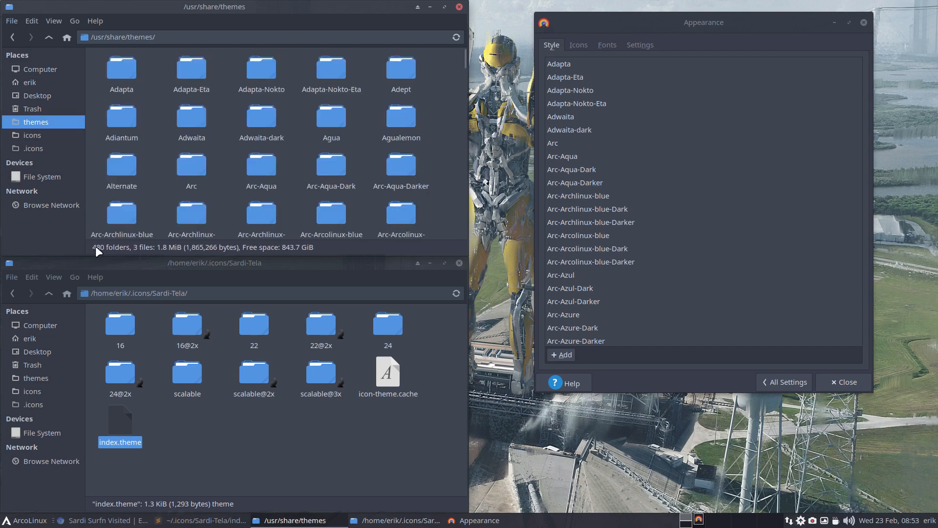
click(43, 134)
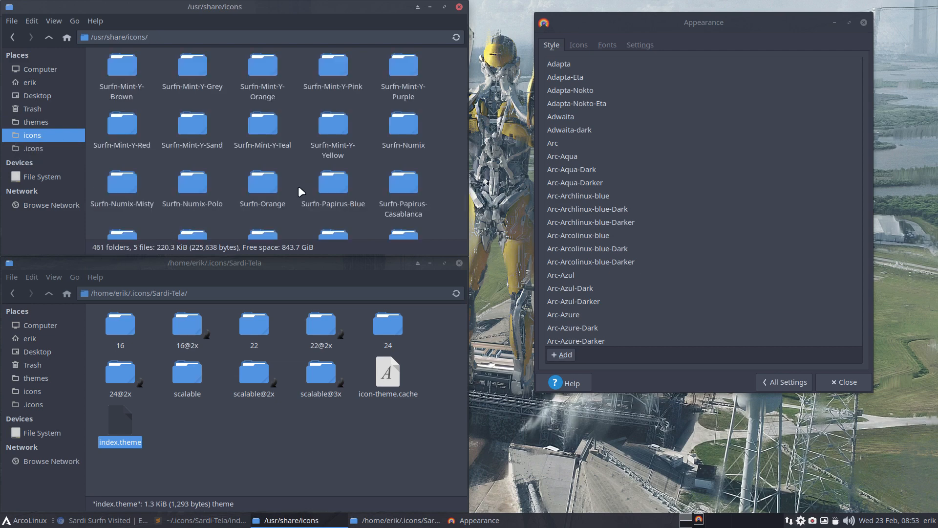
Step: Apply the Sardi Tela icon theme in Appearance and check the application menu's icons
click(579, 44)
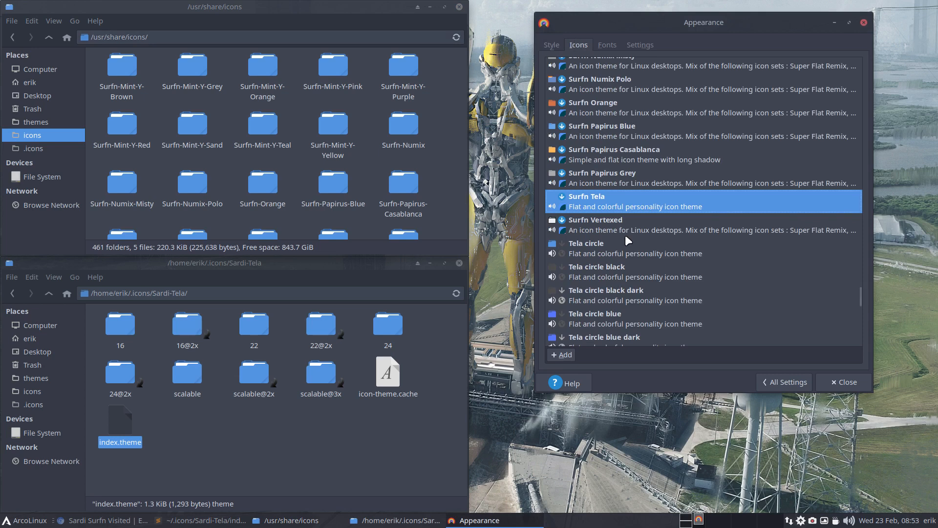
scroll(625, 235, up, 20)
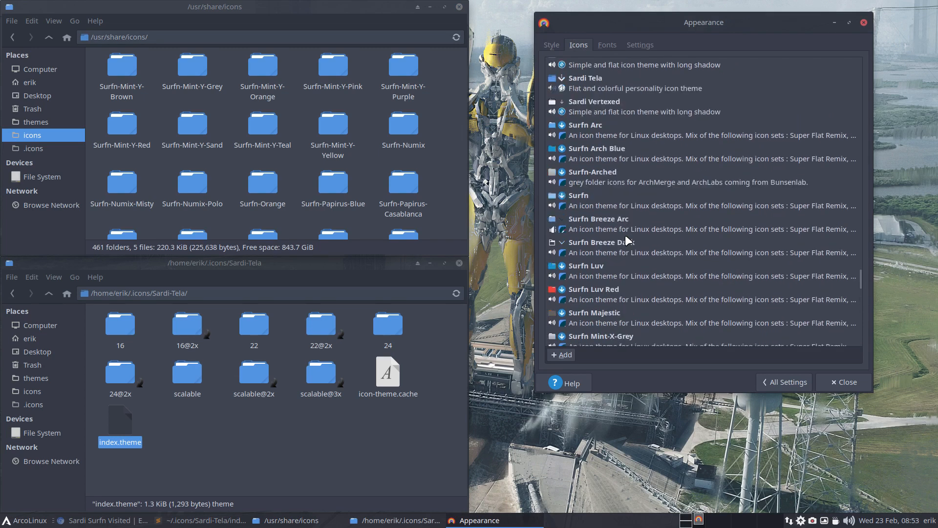
scroll(626, 234, up, 10)
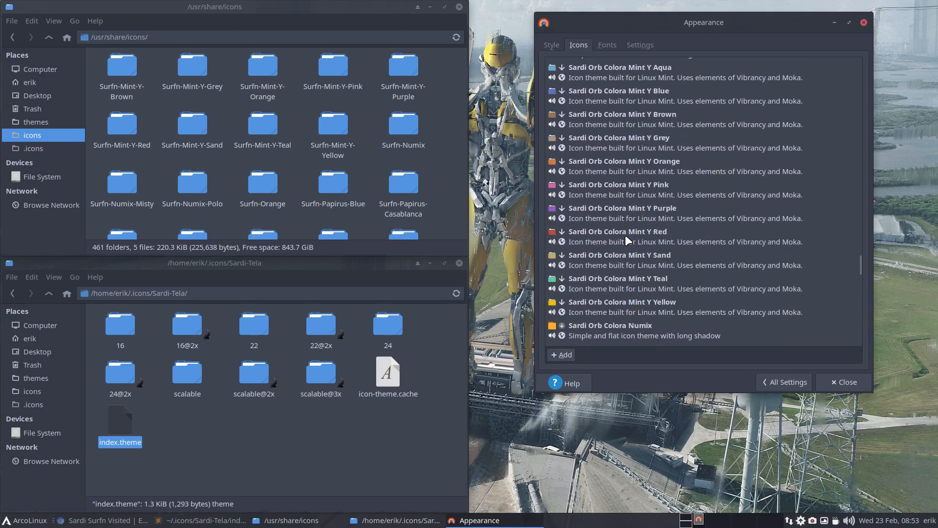
scroll(626, 235, down, 15)
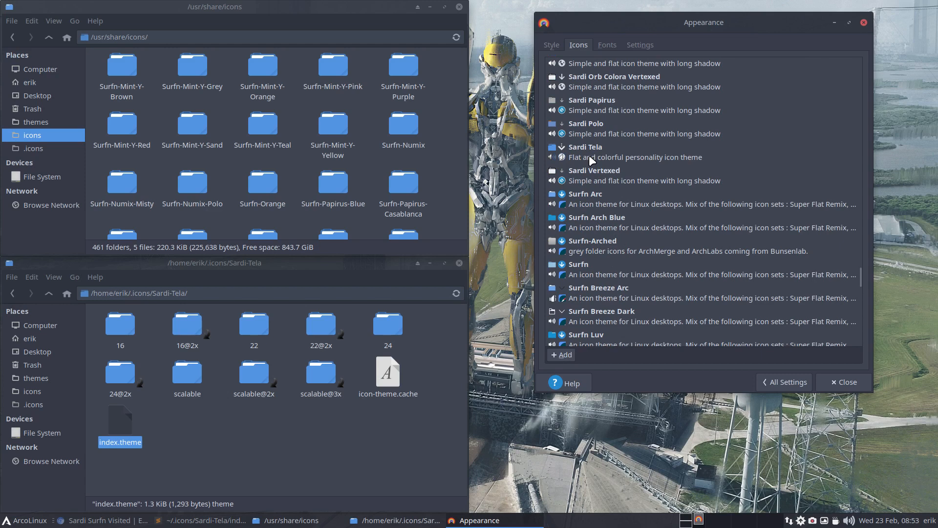
click(20, 521)
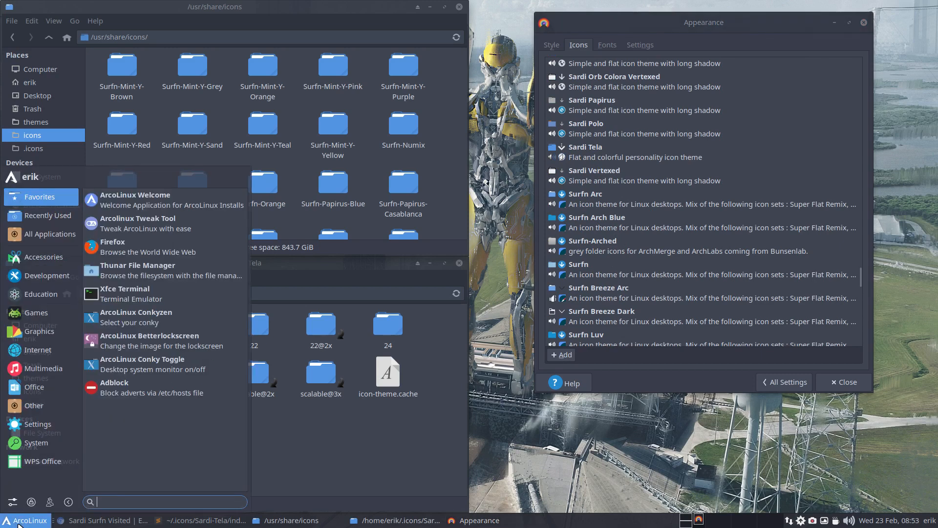
click(604, 148)
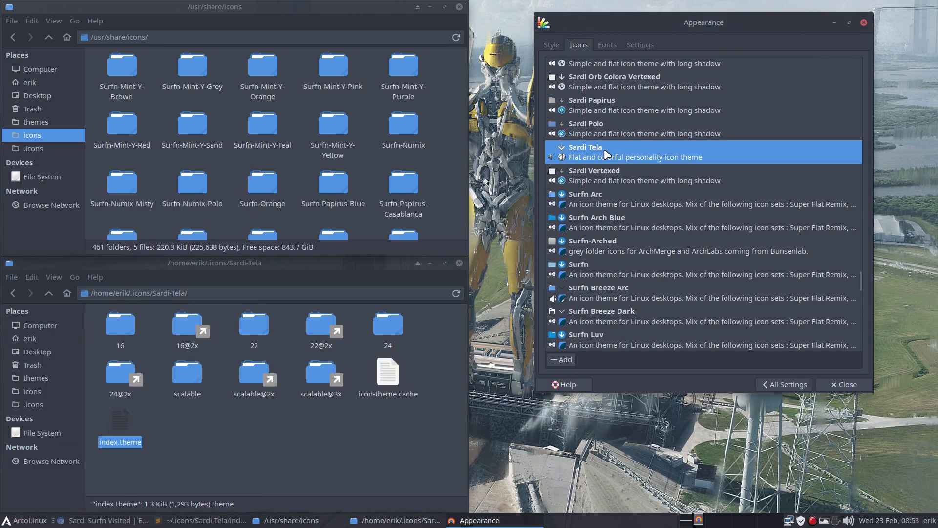
click(19, 521)
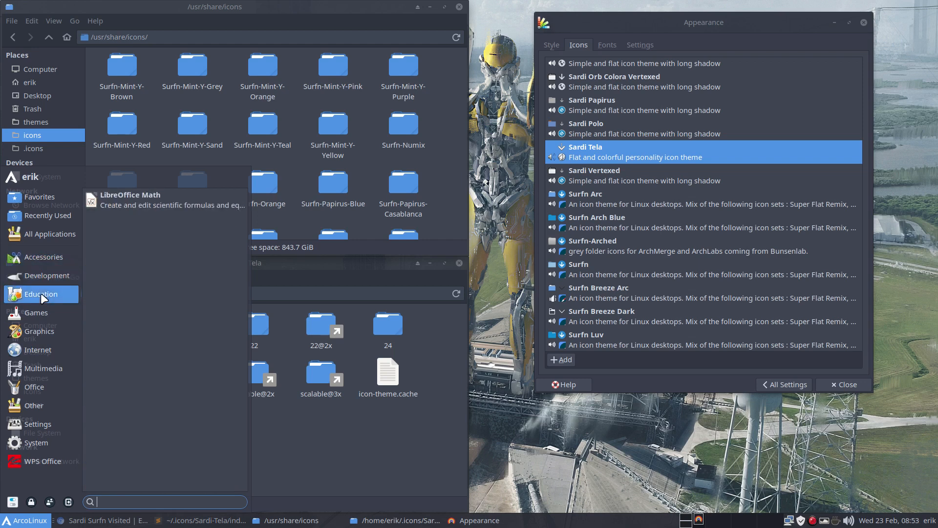
Step: Delete the icon-theme.cache file from the Sardi-Tela folder
click(312, 463)
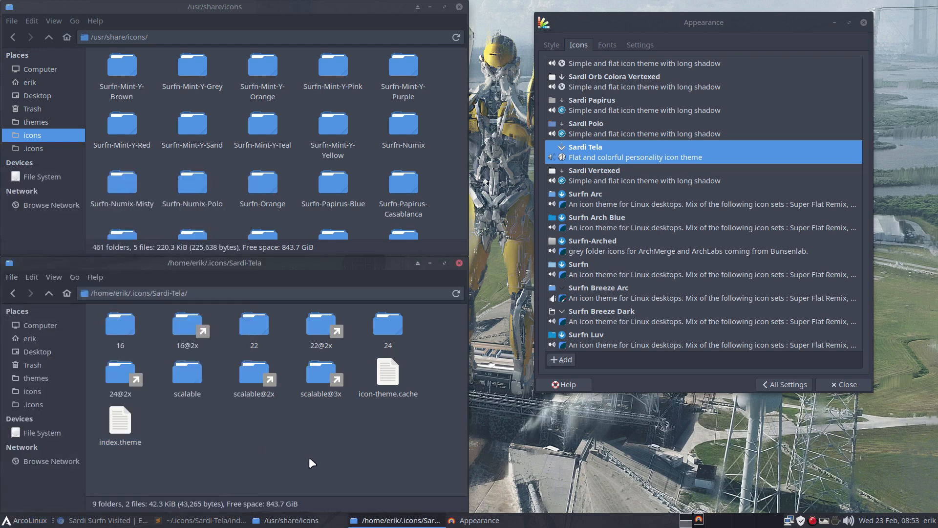
click(388, 372)
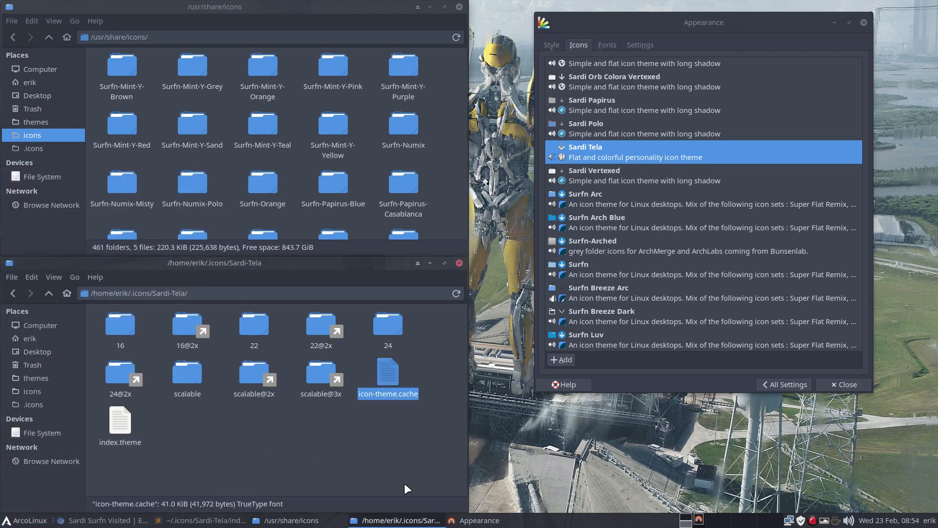
key(Delete)
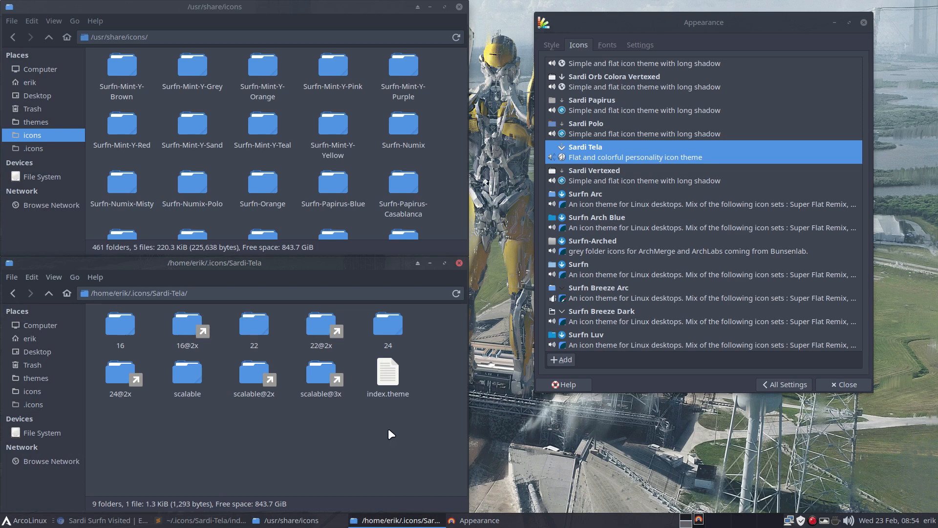
Step: Uncomment the Inherits line in Sardi-Tela's index.theme, replace Surfn with Sardi as the inherited theme, and save the file
double_click(388, 377)
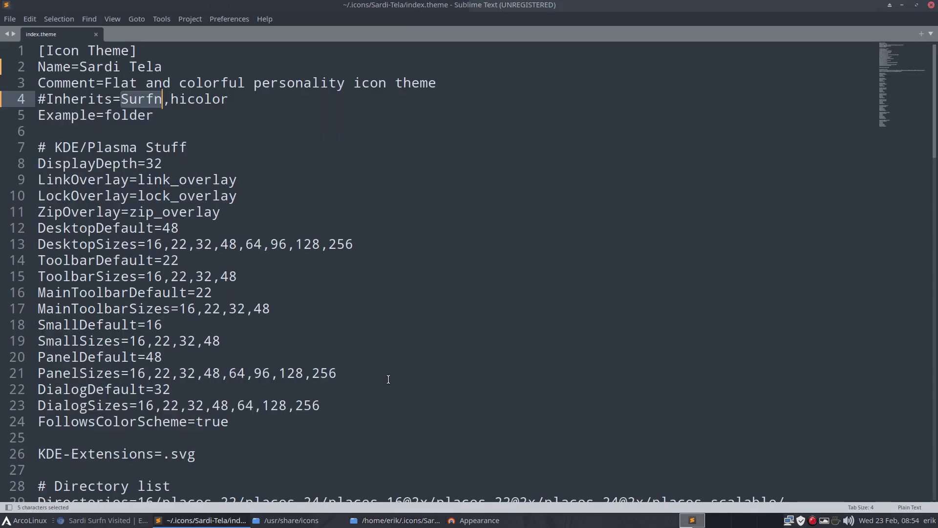
click(46, 94)
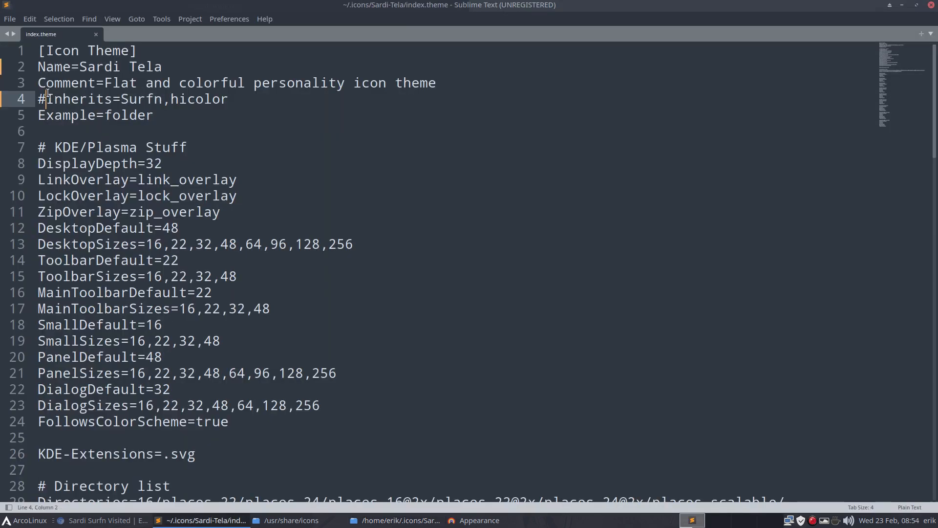
key(BackSpace)
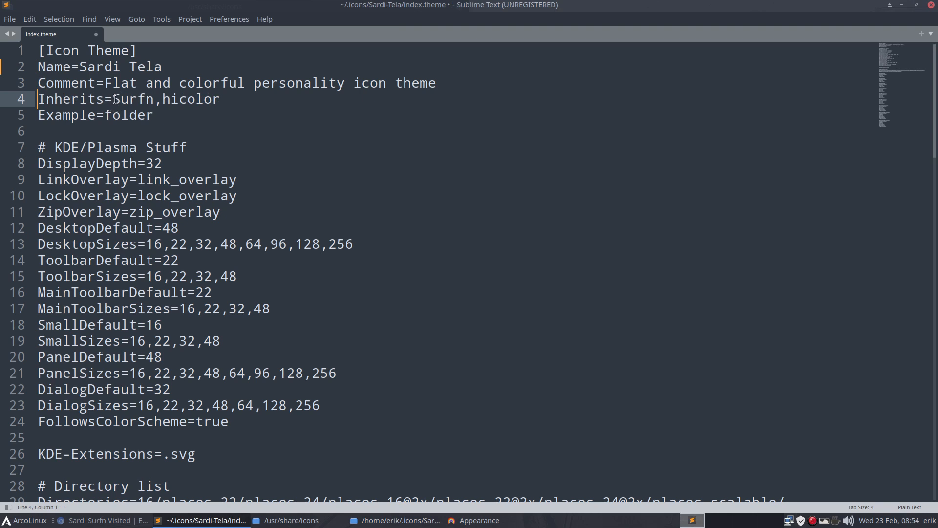
drag(113, 99, 151, 99)
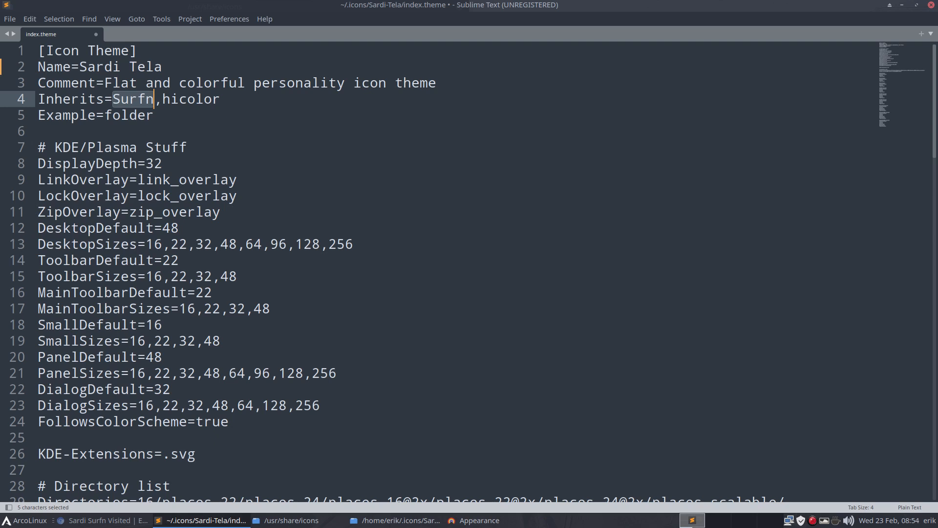
text(Sard)
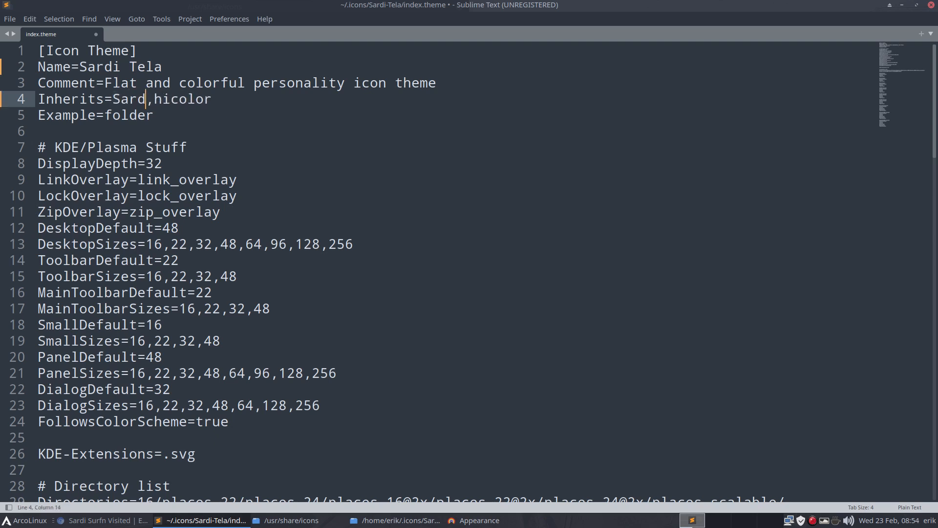
text(i)
key(ctrl+s)
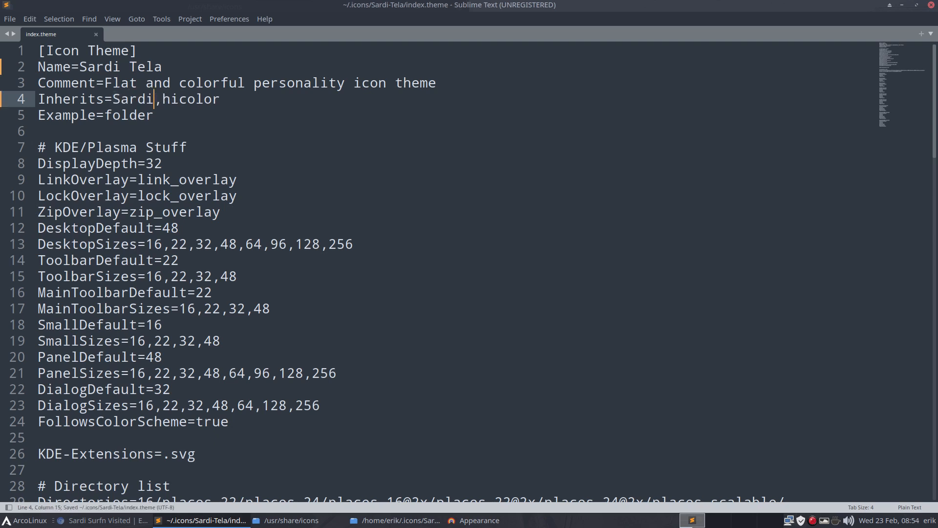
Step: Add gnome before hicolor on the Inherits line, save index.theme and minimize the editor
click(162, 99)
text(gn)
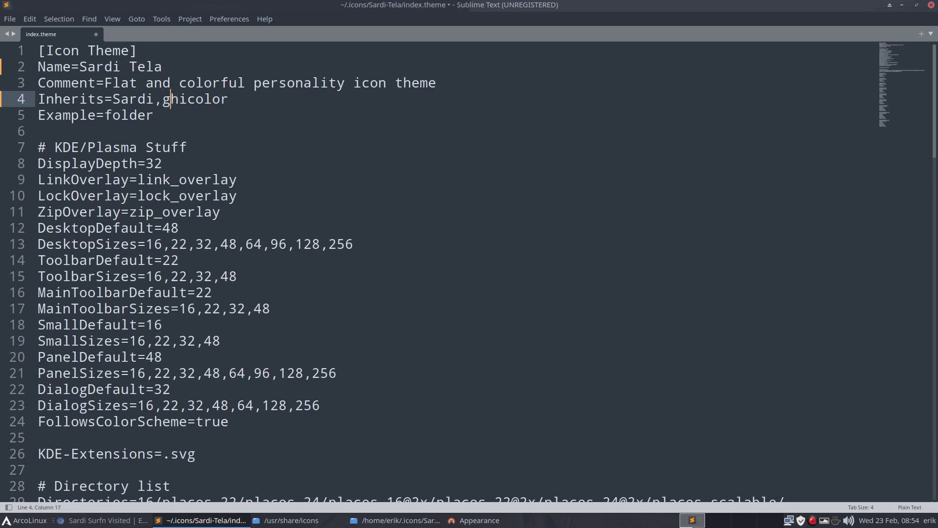
text(ome,)
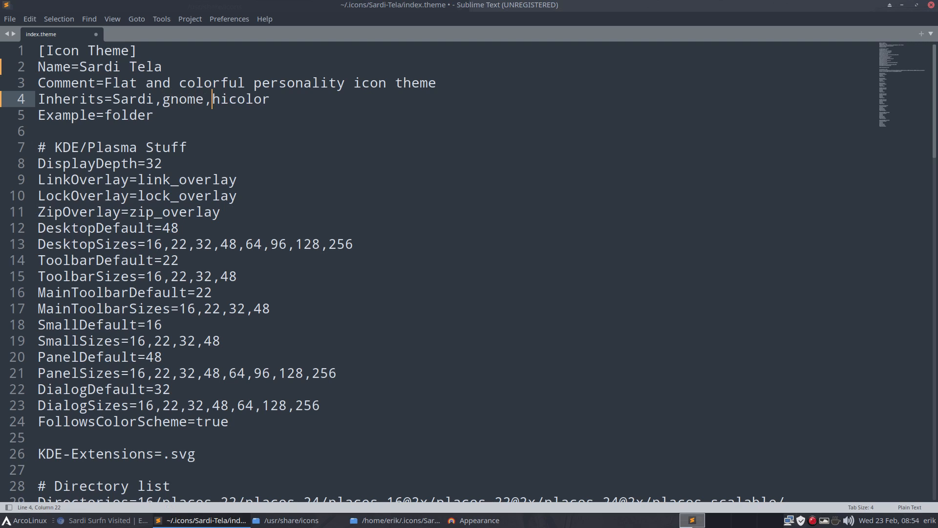
key(ctrl+s)
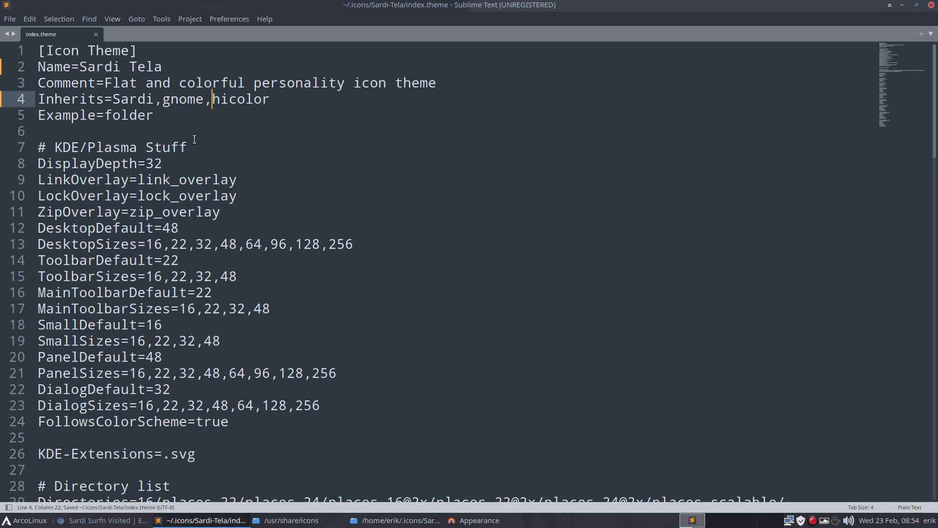
click(903, 5)
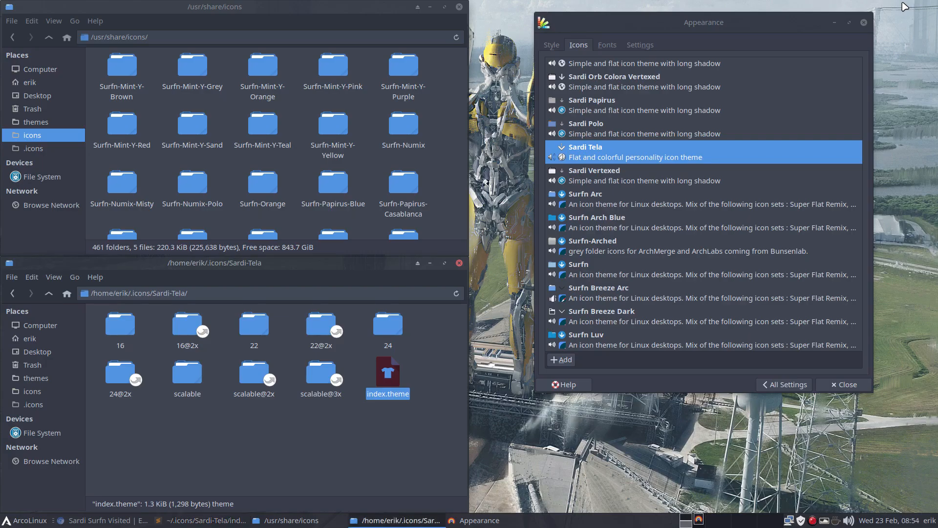
Step: Reload the Sardi Tela icon theme by switching to Sardi Polo and back, and check the icons in the application menu's categories
click(655, 137)
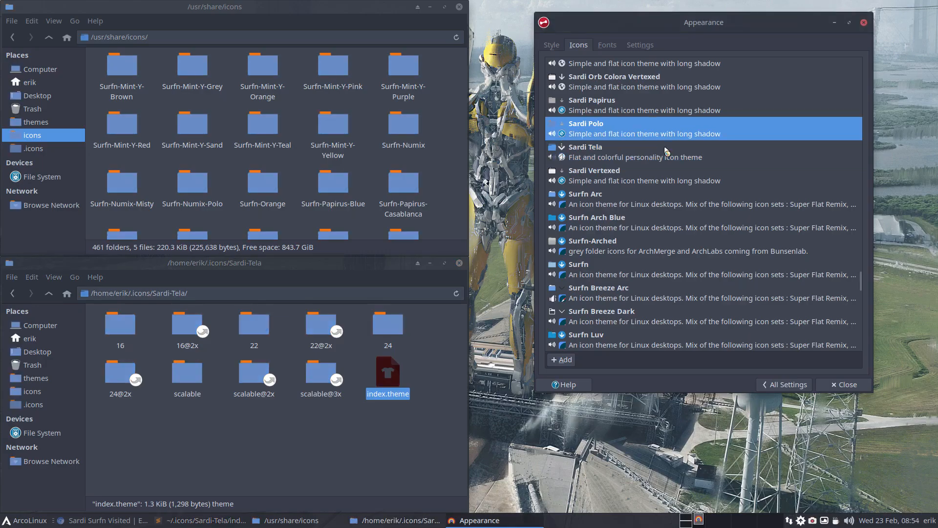
click(639, 161)
click(15, 523)
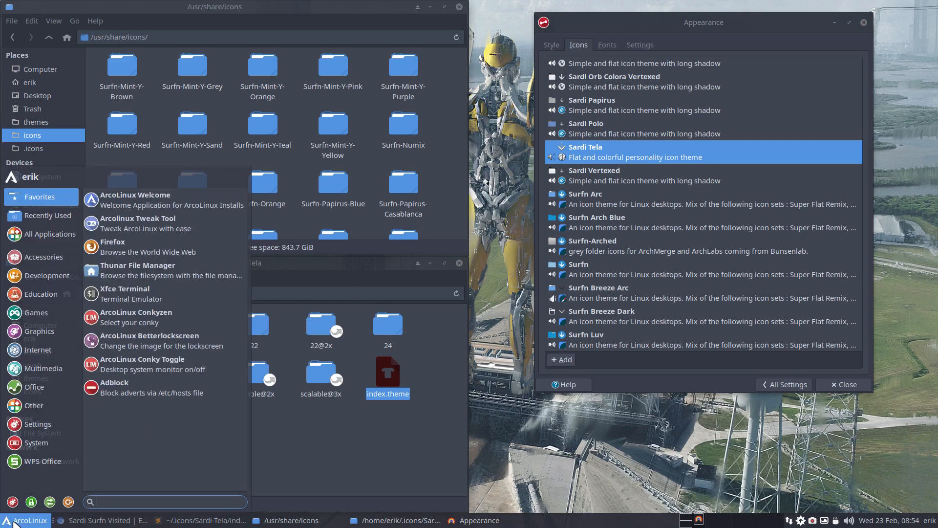
click(43, 464)
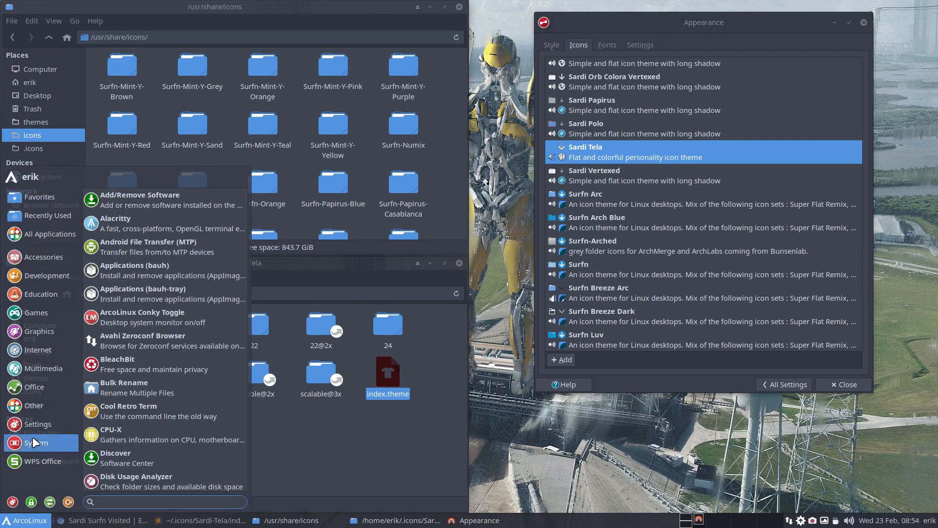
mouse_move(35, 428)
click(33, 405)
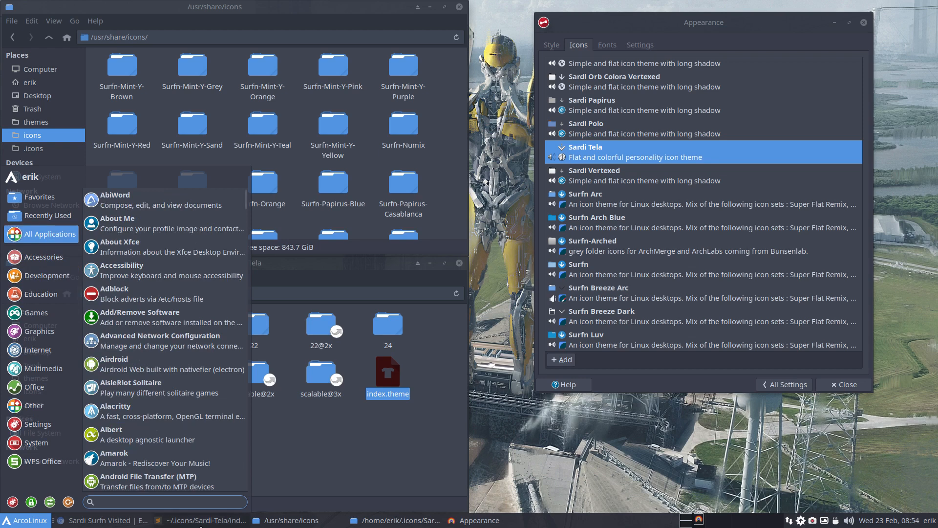
click(320, 455)
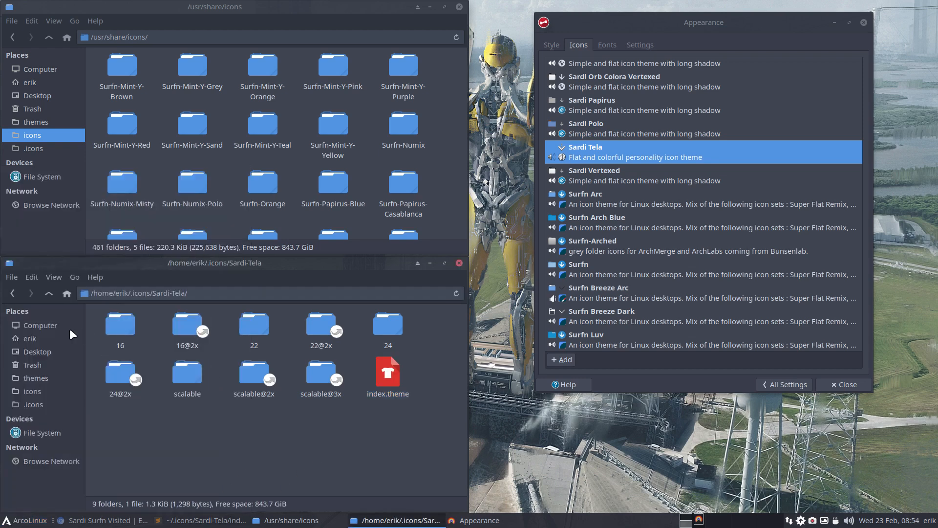
Step: Open the home folder in the file manager and examine the icons of its folders and hidden files
click(58, 338)
scroll(293, 397, down, 5)
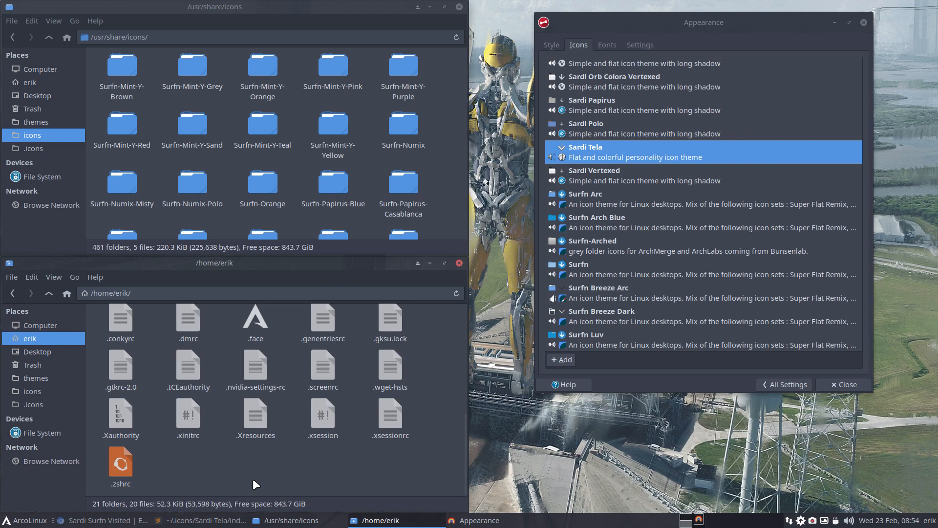
scroll(253, 479, up, 2)
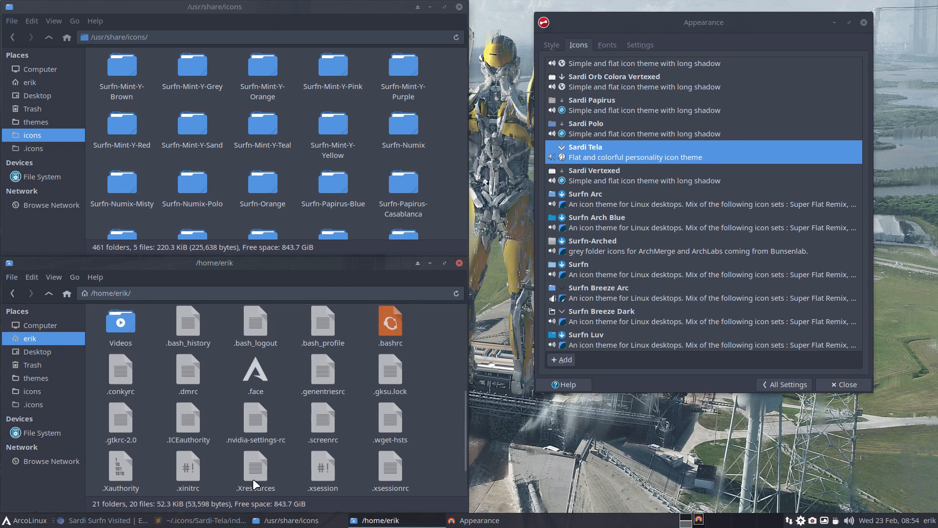
scroll(253, 479, down, 1)
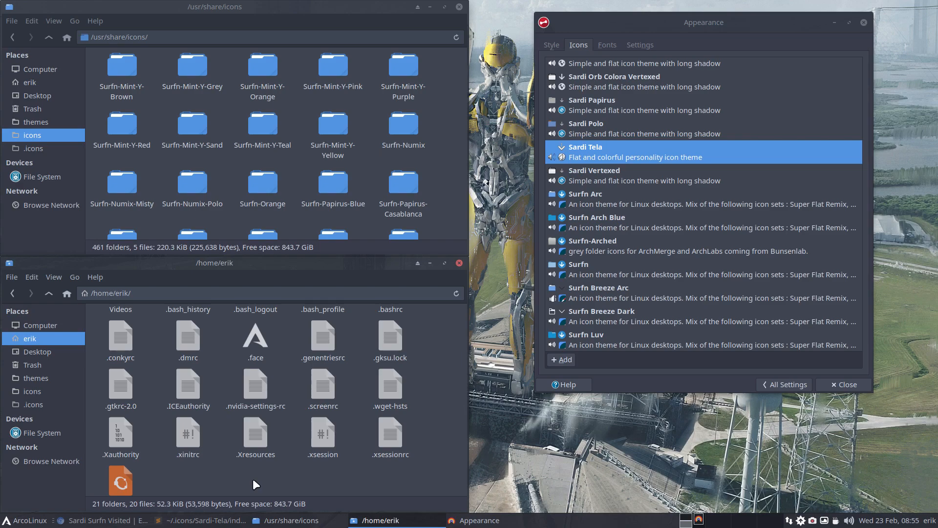
Step: Bring back the index.theme editor and tile it to a quarter of the screen beneath the Appearance window
click(206, 522)
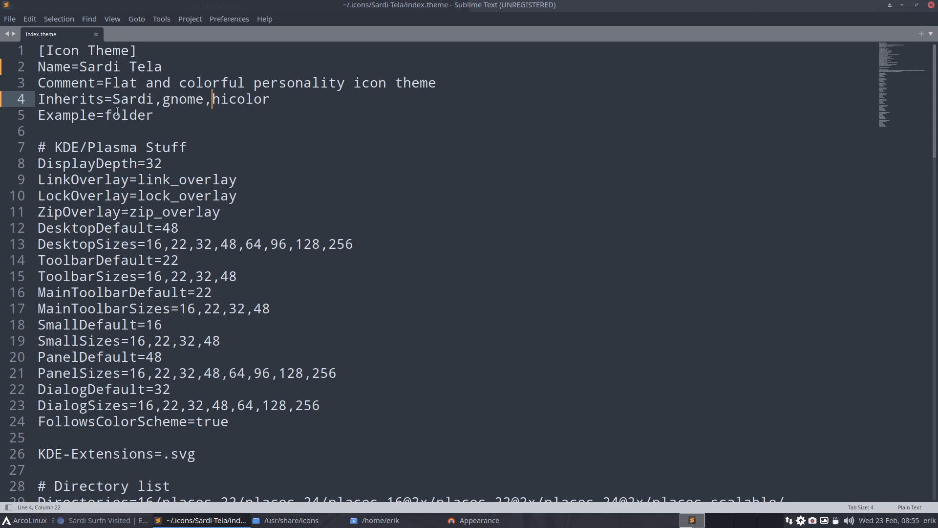
drag(113, 99, 150, 97)
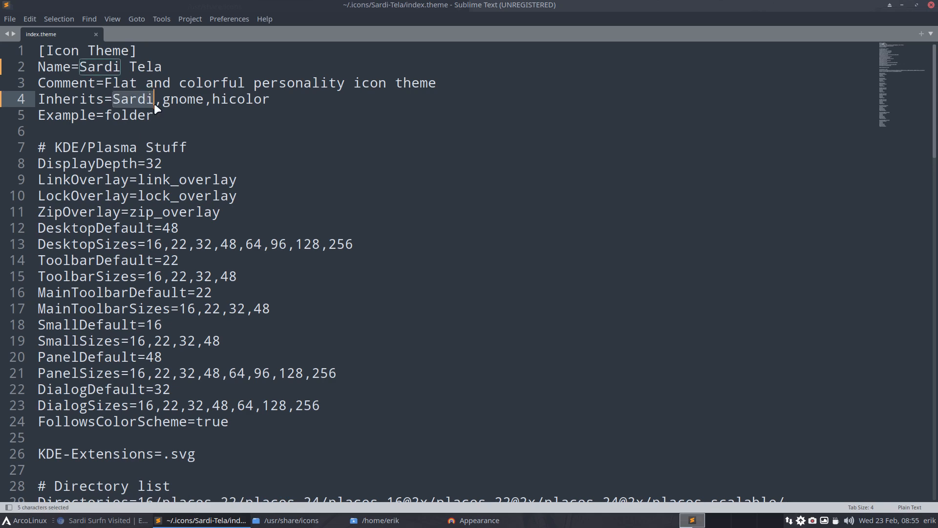
drag(390, 4, 934, 523)
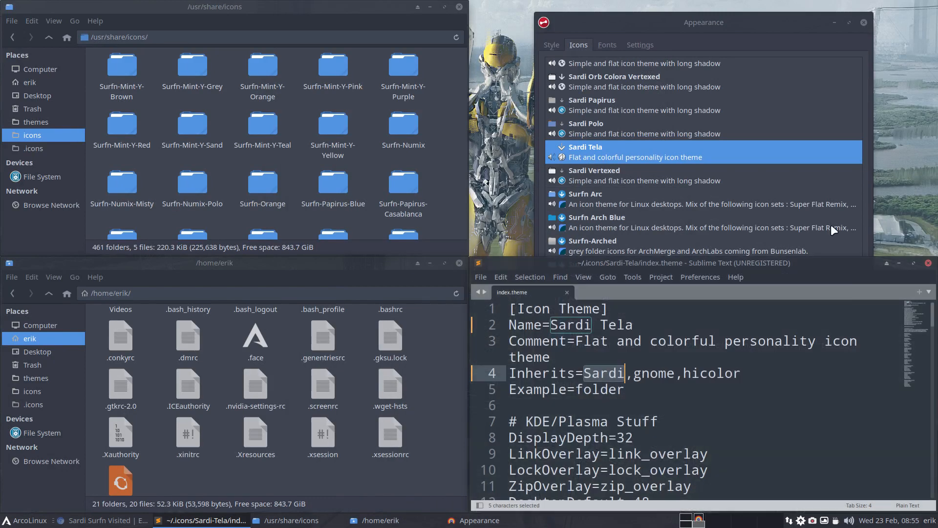
Step: Look through the available icon themes as far as Vimix and replace Sardi with Vimix on the Inherits line of index.theme
click(635, 187)
scroll(635, 186, down, 12)
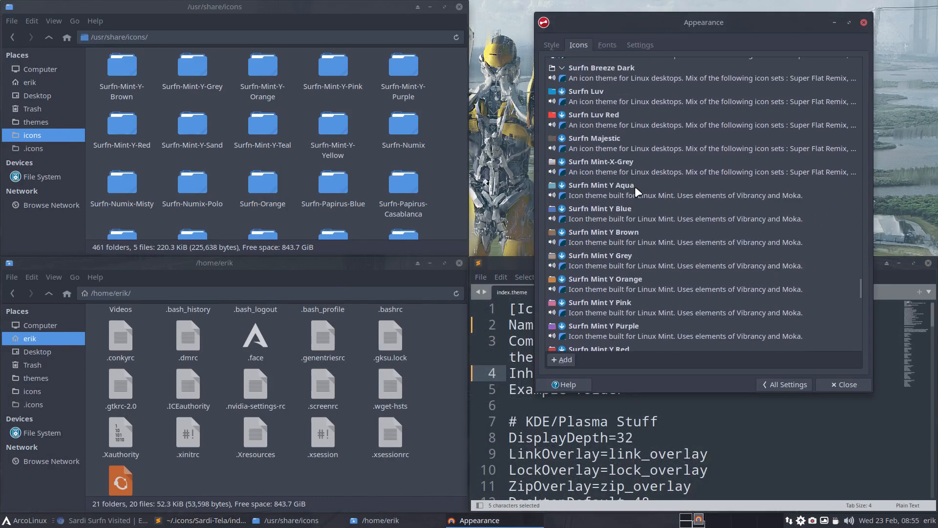
scroll(635, 187, down, 10)
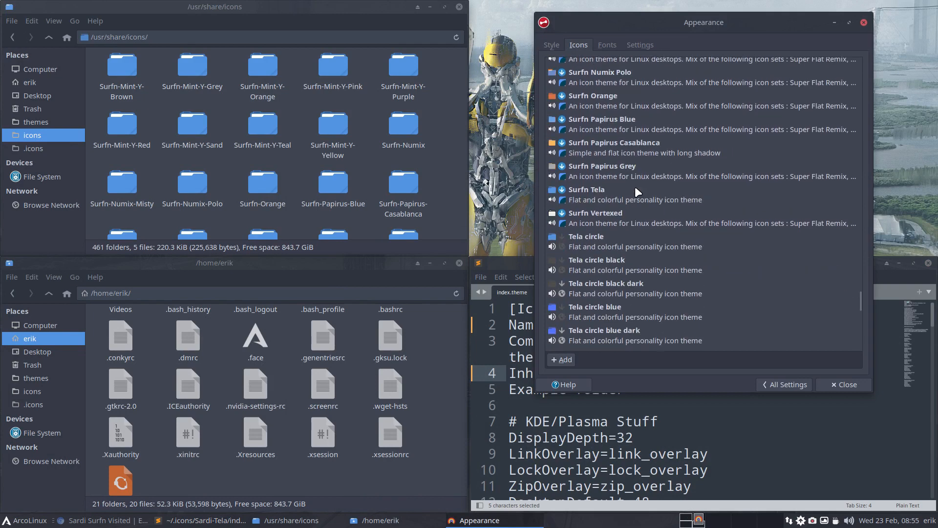
scroll(638, 191, down, 10)
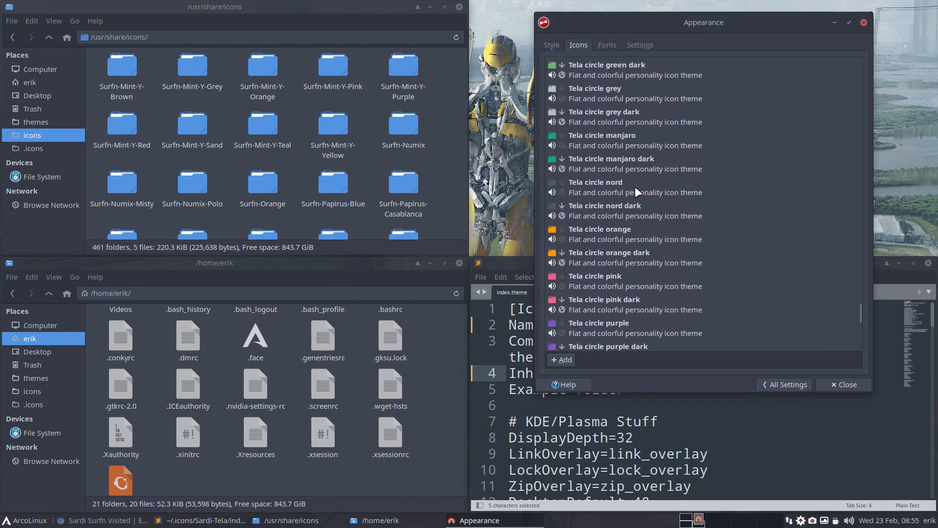
scroll(636, 190, down, 10)
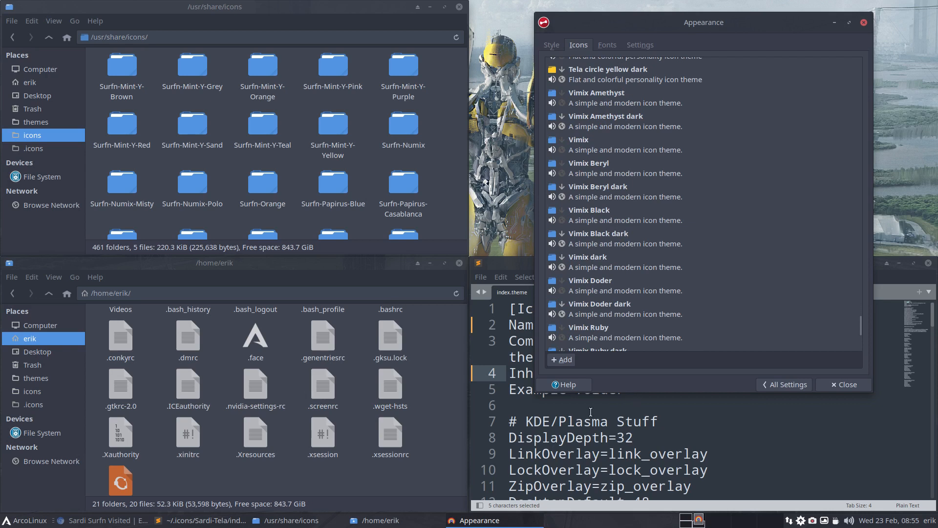
click(564, 398)
drag(584, 374, 625, 373)
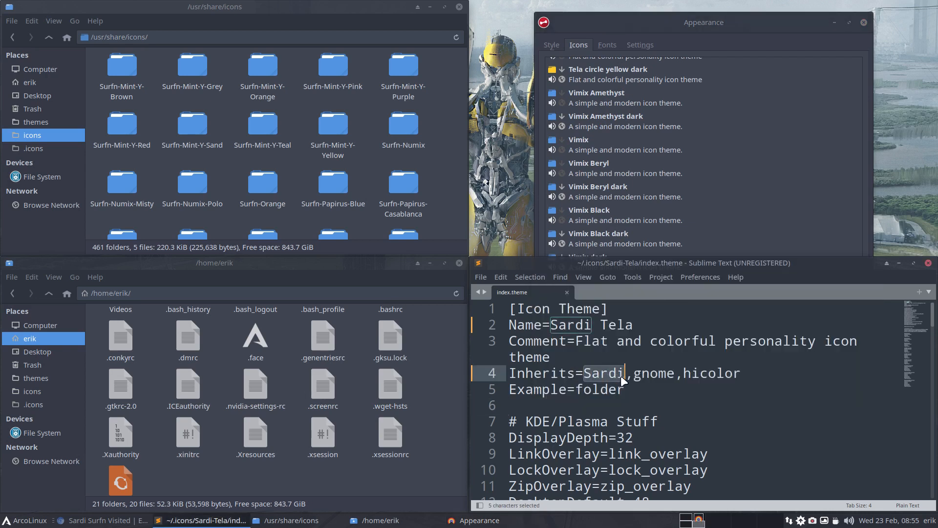
text(Vimix)
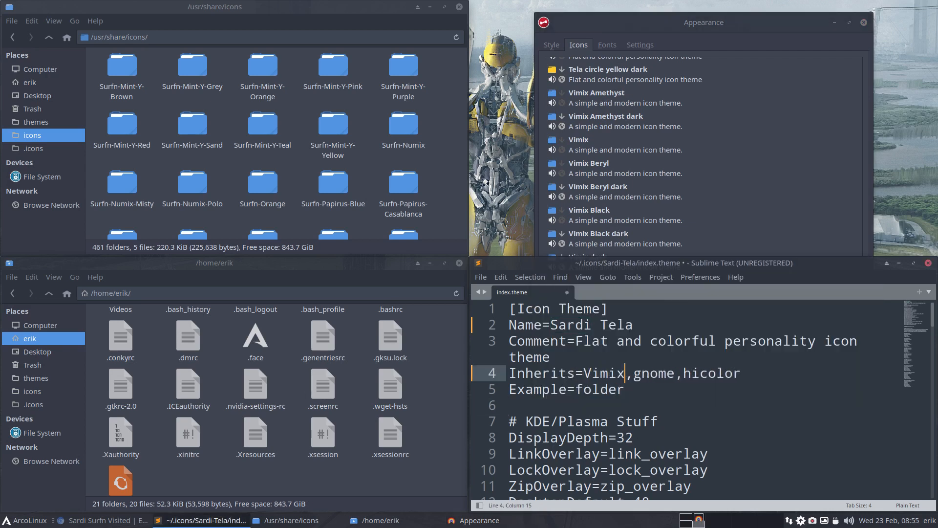
Step: Check the Vimix folder in /usr/share/icons to verify its name and contents, and save the edited index.theme
click(284, 155)
text(Vimix)
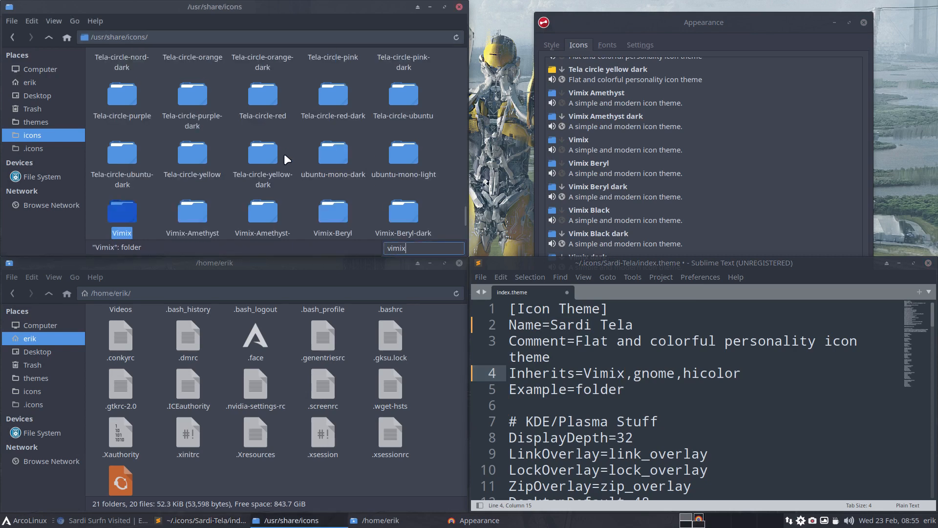
key(Return)
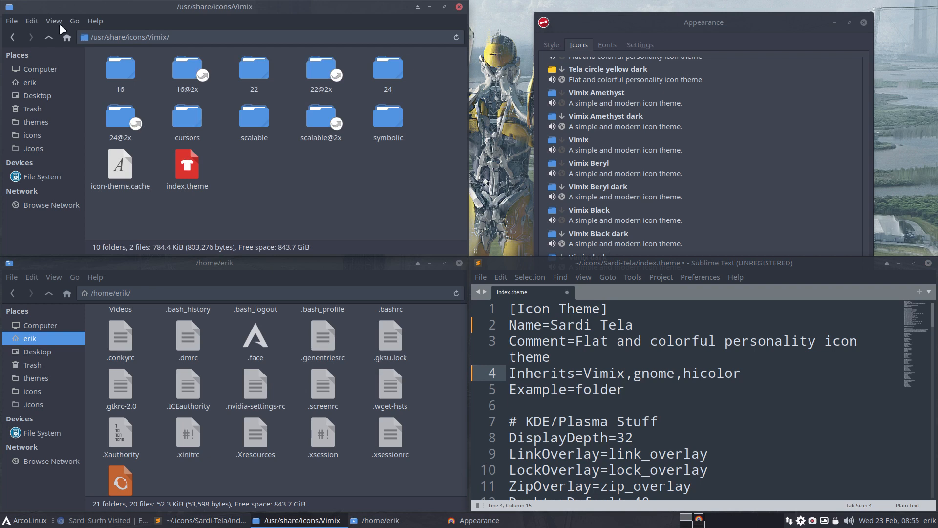
click(48, 37)
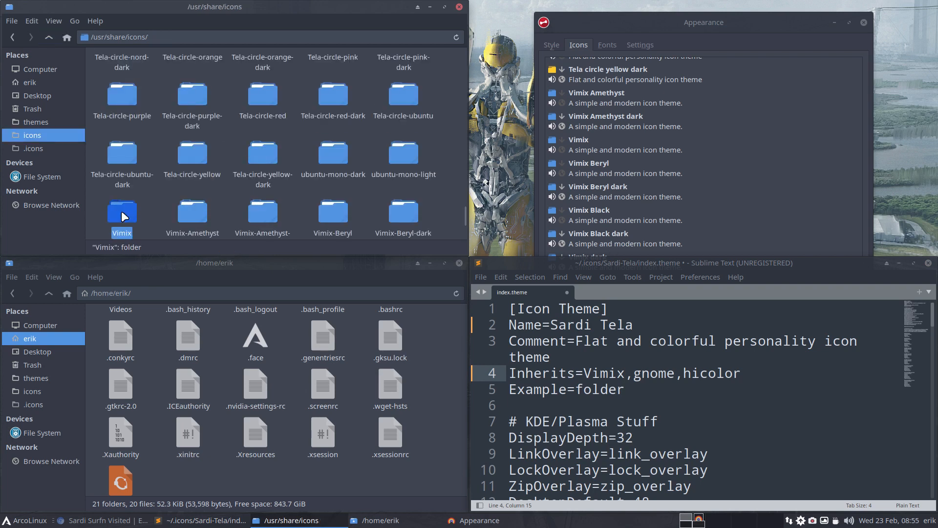
click(607, 372)
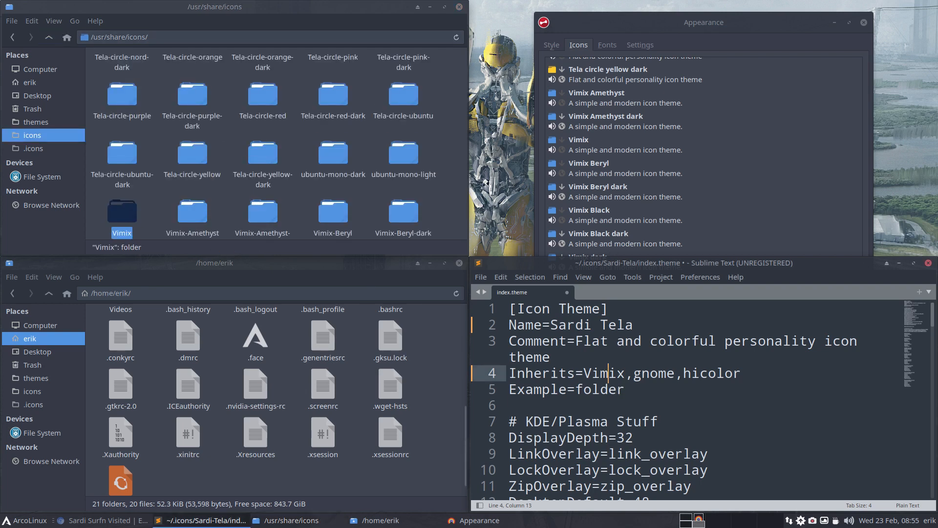
key(ctrl+s)
Step: Apply Sardi Polo and return to Sardi Tela to load the Vimix inheritance, and inspect the application menu's icons
click(628, 243)
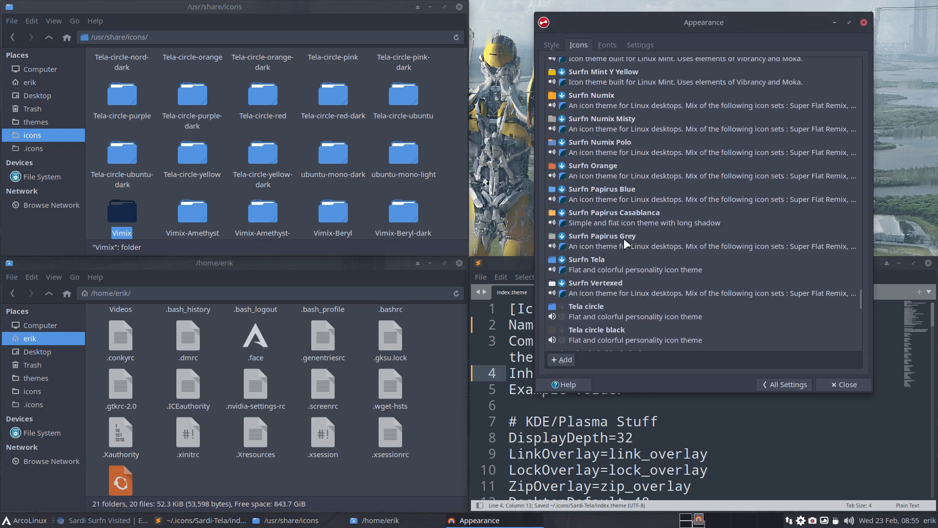
scroll(624, 238, up, 6)
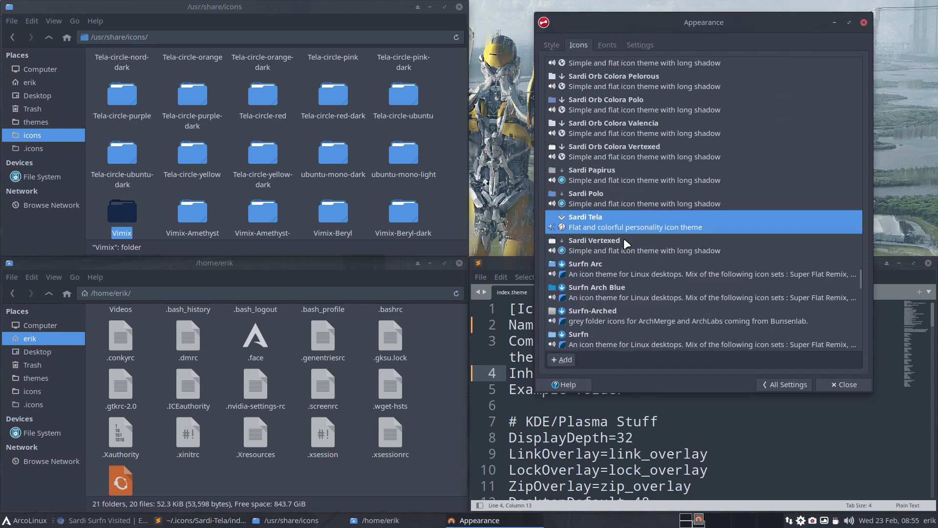
click(607, 200)
click(607, 218)
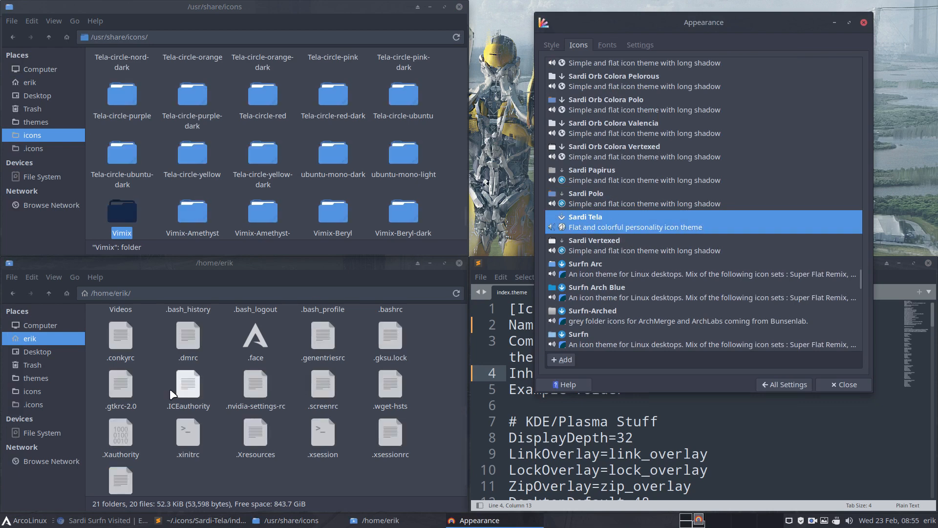
click(17, 523)
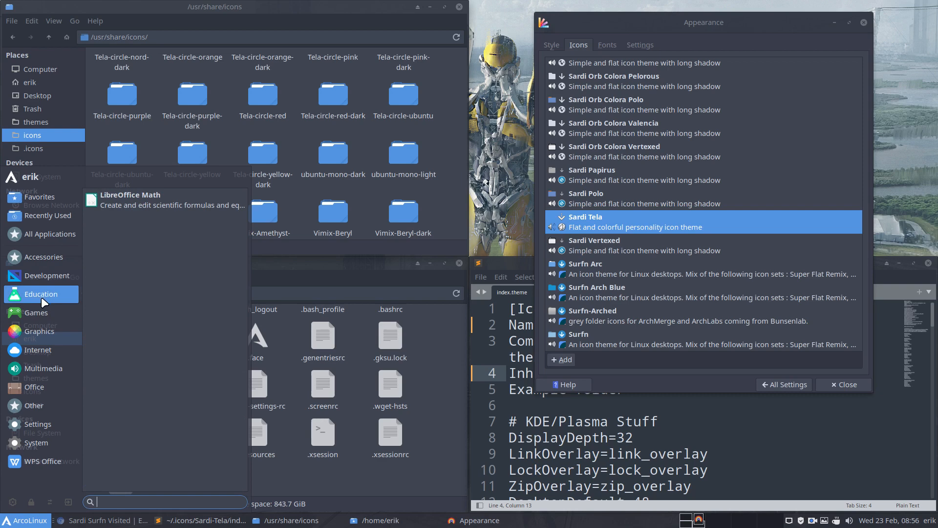
Step: Inspect the Development and Accessories icons in the application menu, and look through the available icon themes back to Qogir
mouse_move(51, 274)
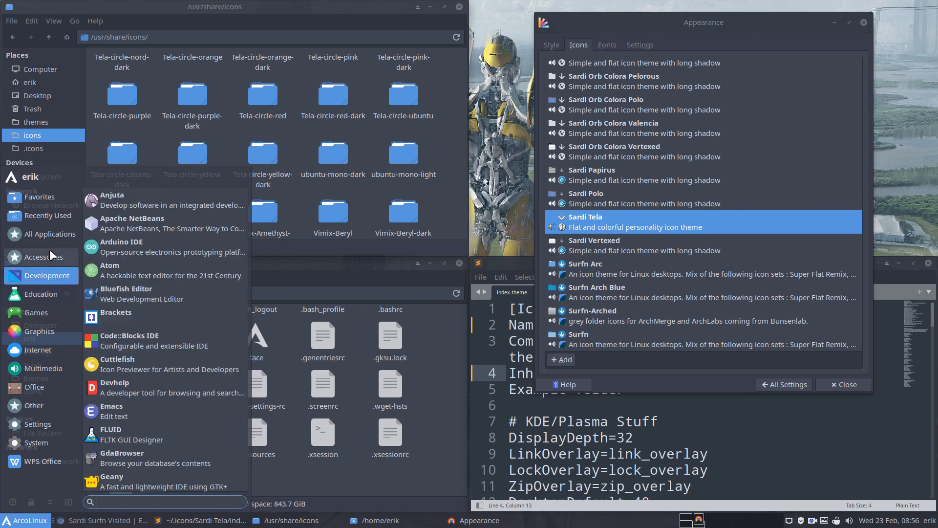
mouse_move(49, 249)
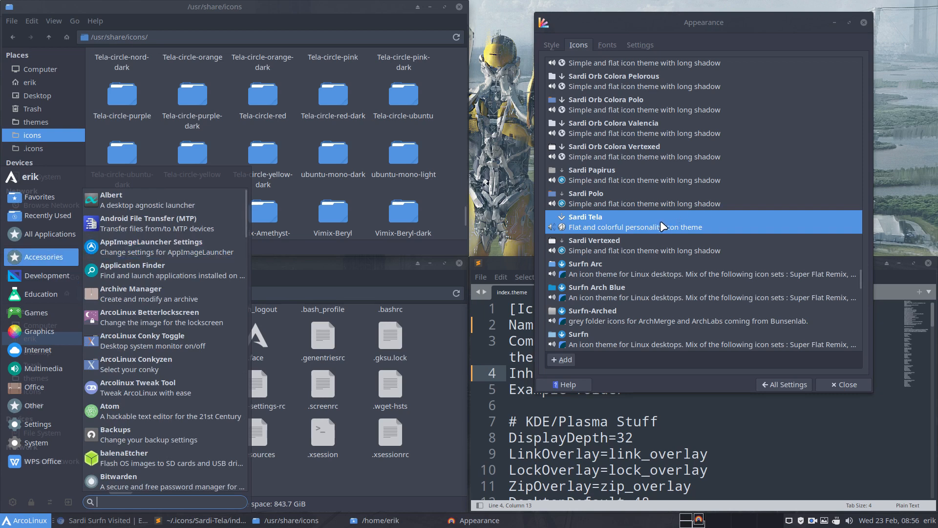
click(625, 203)
scroll(625, 203, up, 10)
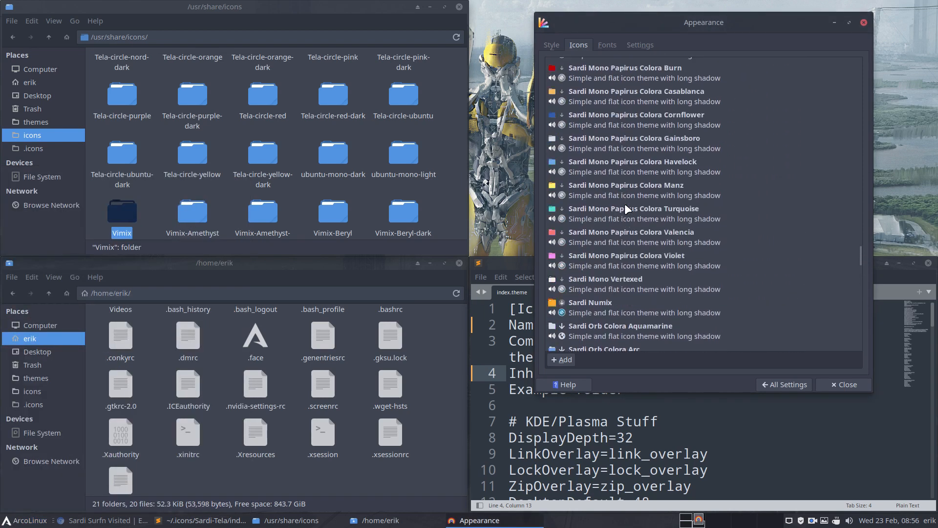
scroll(625, 205, up, 15)
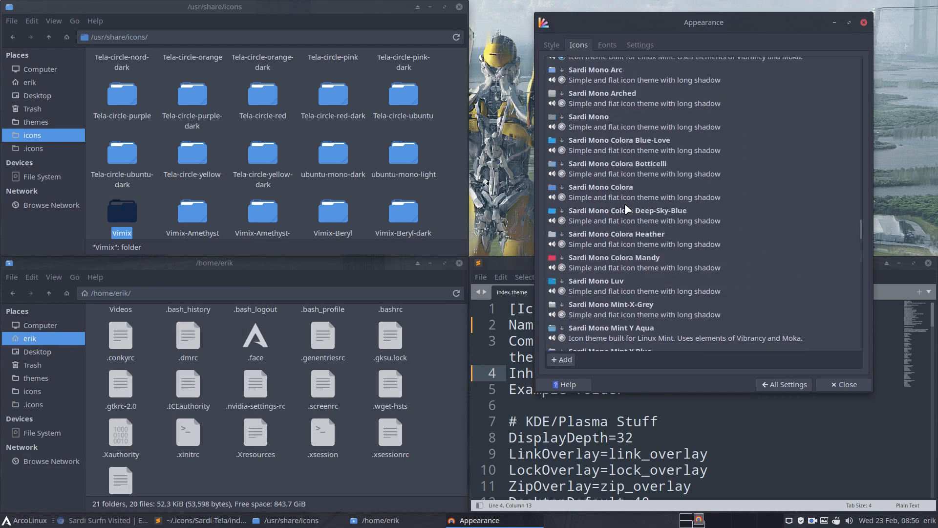
scroll(625, 206, up, 15)
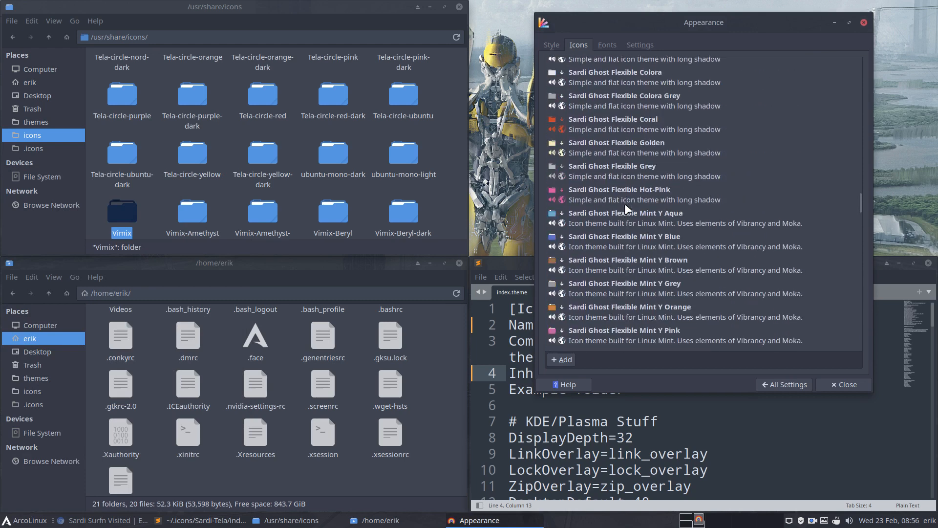
scroll(624, 203, up, 15)
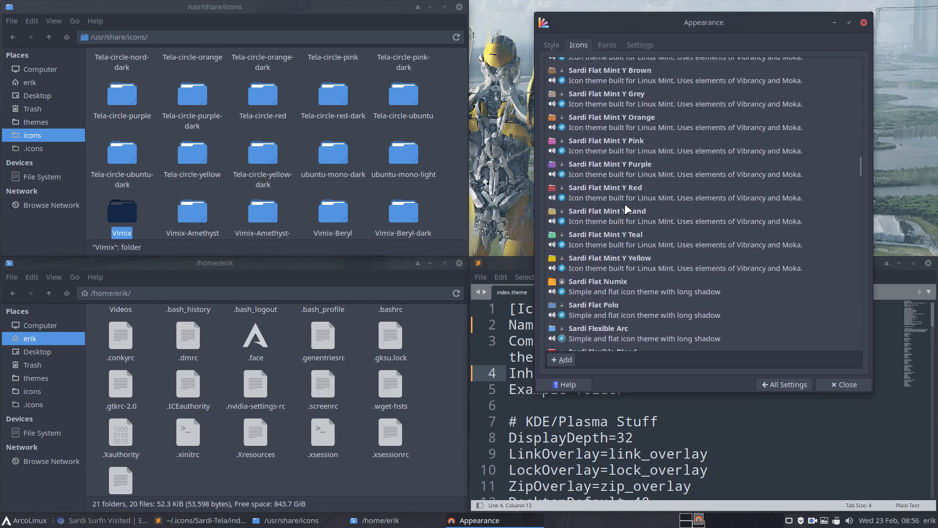
scroll(625, 204, up, 15)
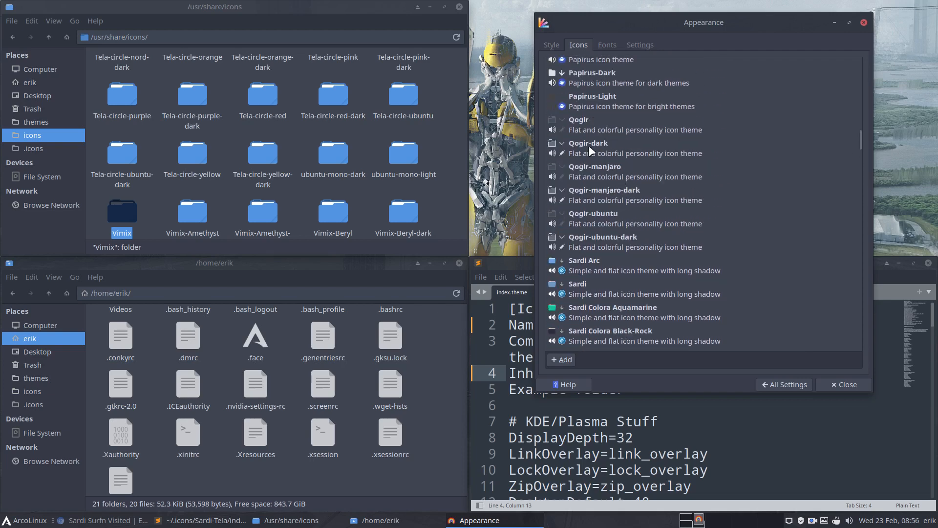
Step: Find the Qogir folder in /usr/share/icons to verify its exact name
click(230, 195)
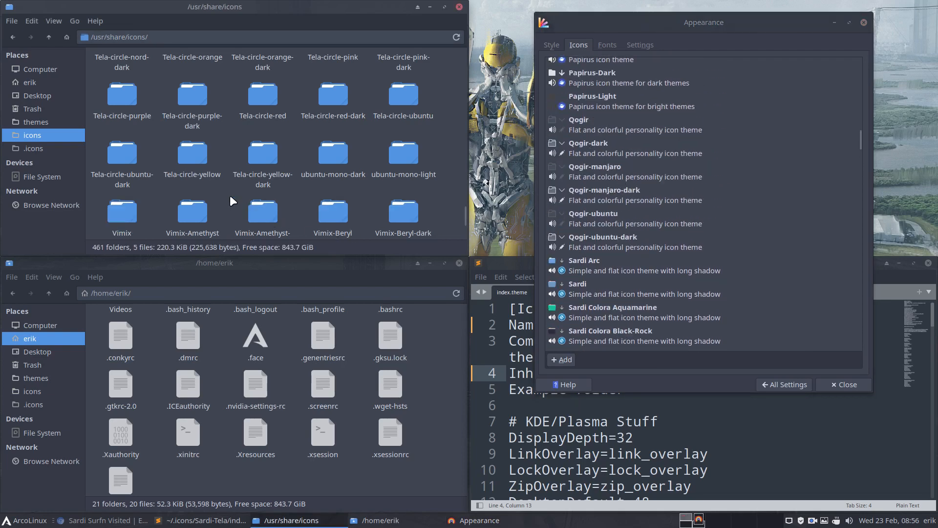
text(aog)
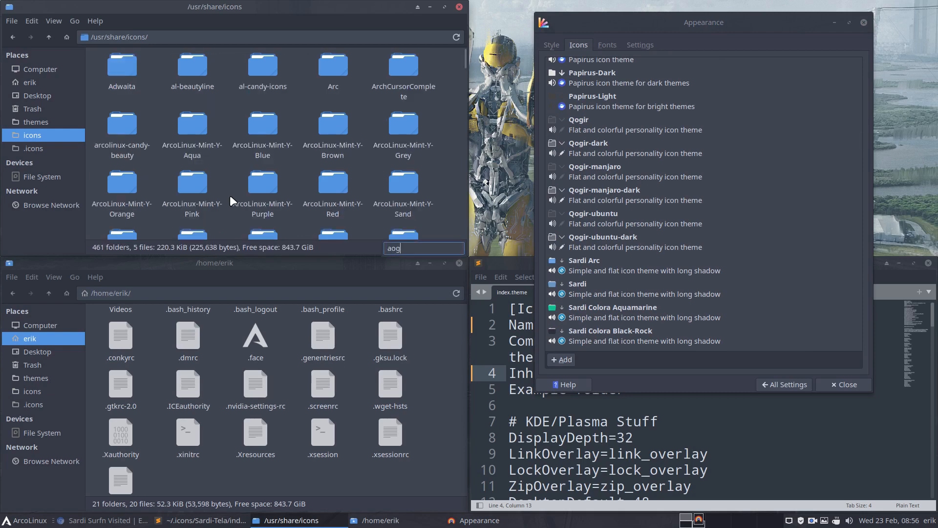
key(BackSpace)
text(qo)
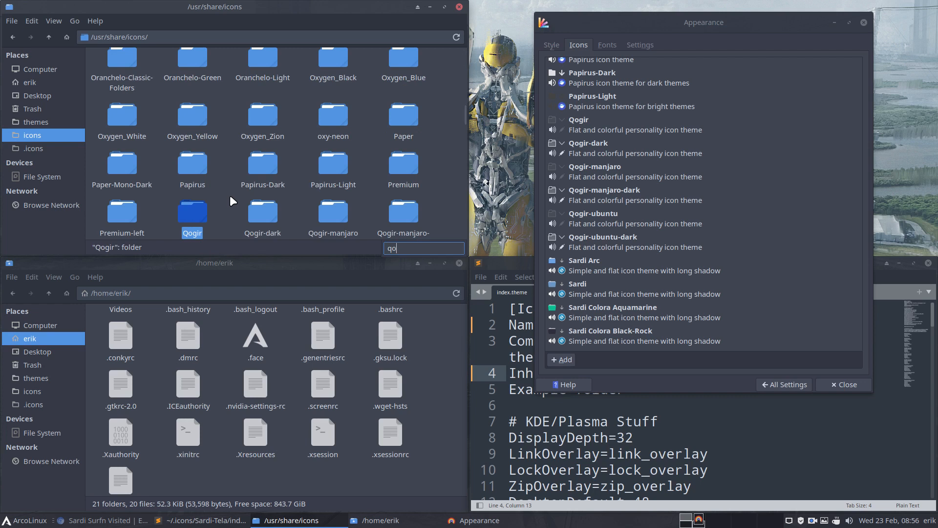
Step: Replace Vimix with Qogir on the Inherits line of index.theme and save the file
click(582, 417)
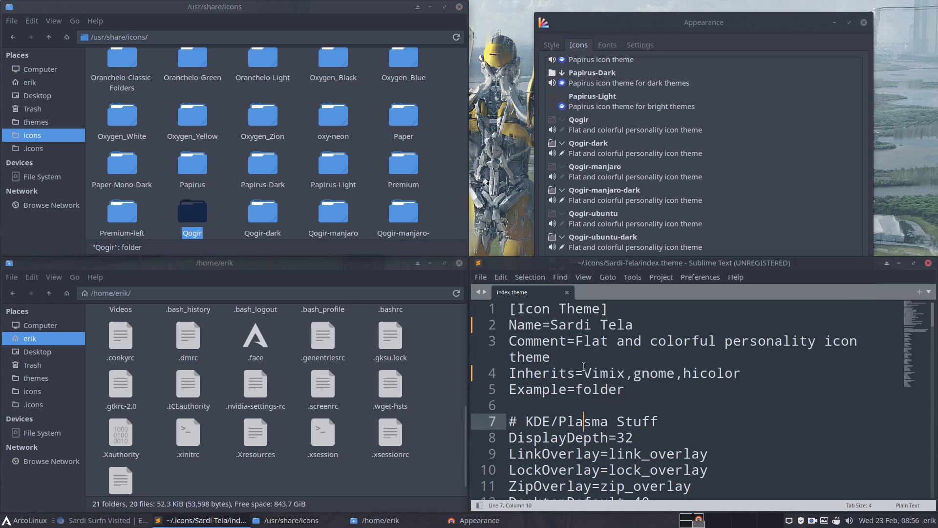
drag(584, 372, 623, 375)
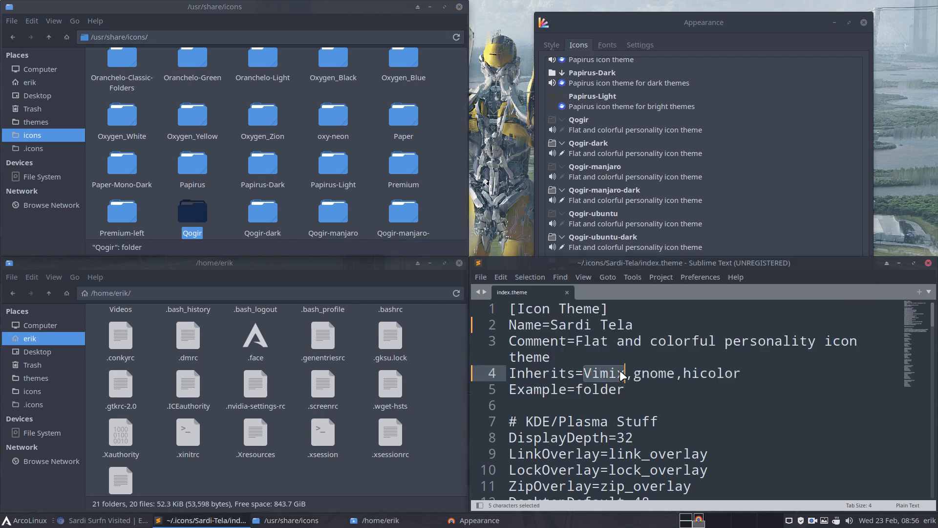
text(A)
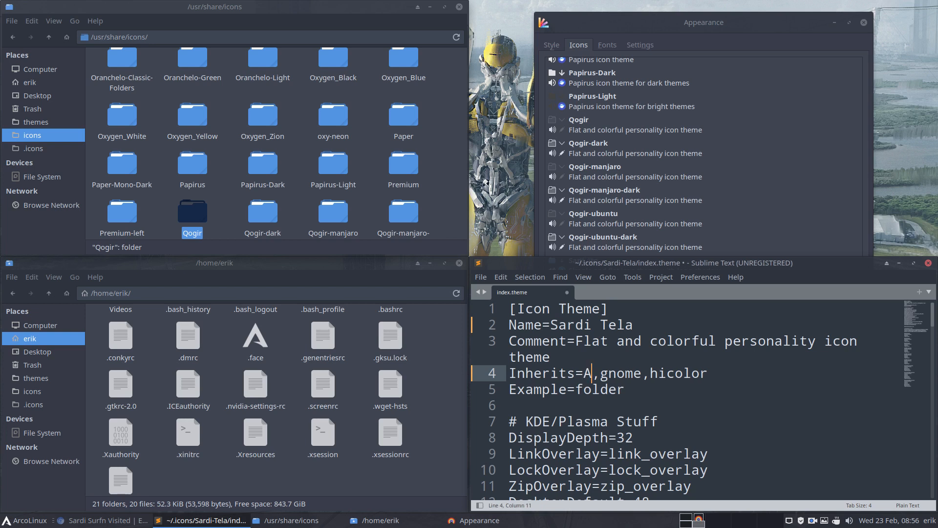
key(BackSpace)
text(Q)
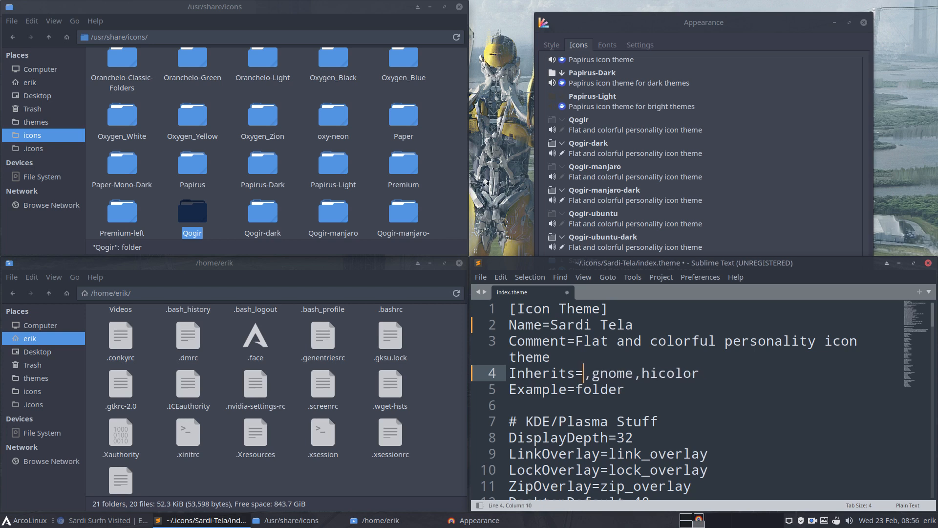
text(ogir)
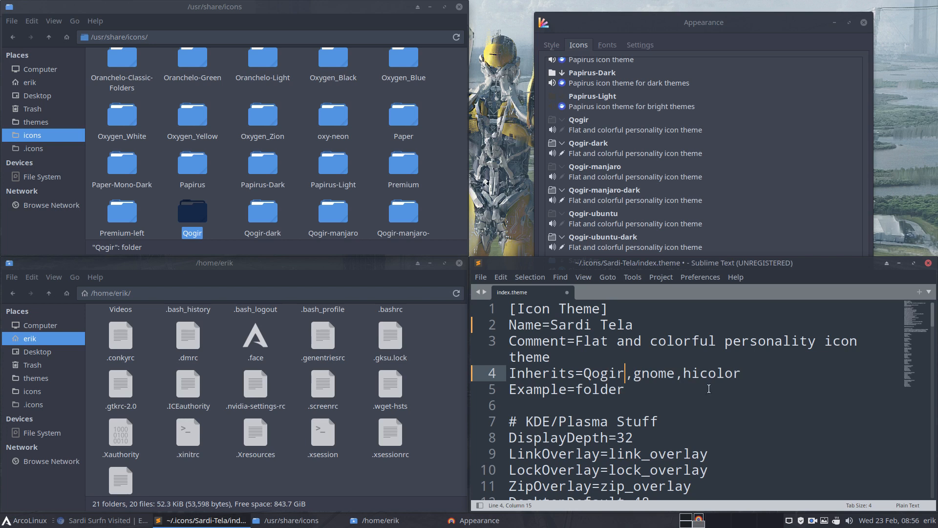
key(ctrl+s)
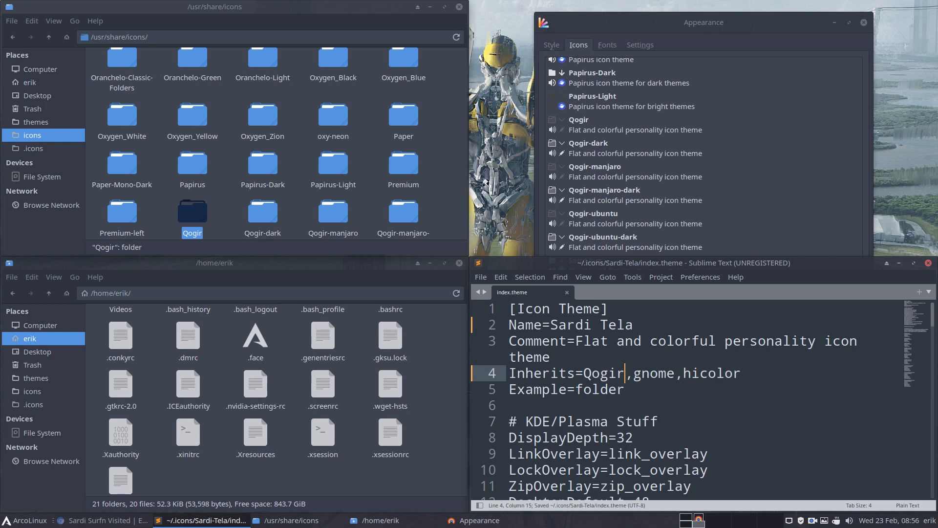
Step: Apply Sardi Polo and return to Sardi Tela to load the Qogir inheritance
scroll(634, 155, down, 1)
click(633, 155)
scroll(634, 154, down, 15)
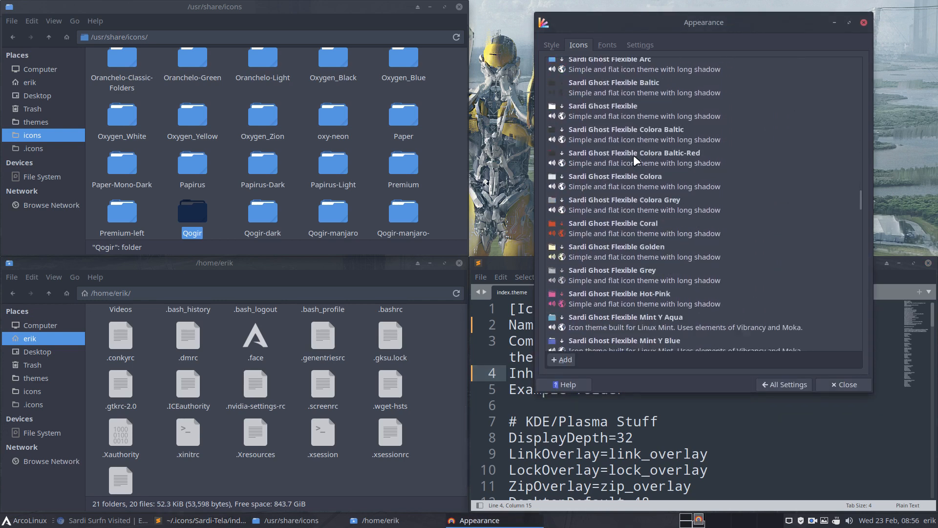
scroll(634, 154, down, 15)
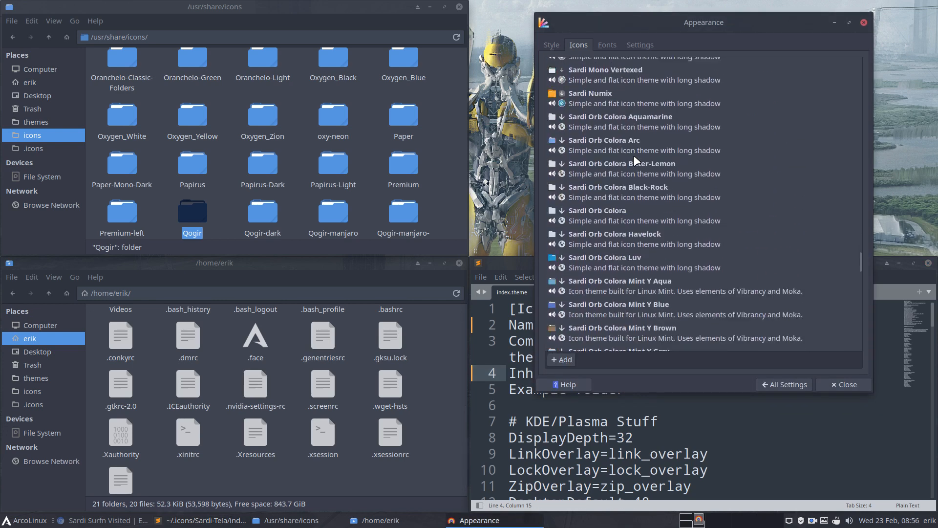
scroll(633, 155, down, 18)
scroll(634, 155, up, 15)
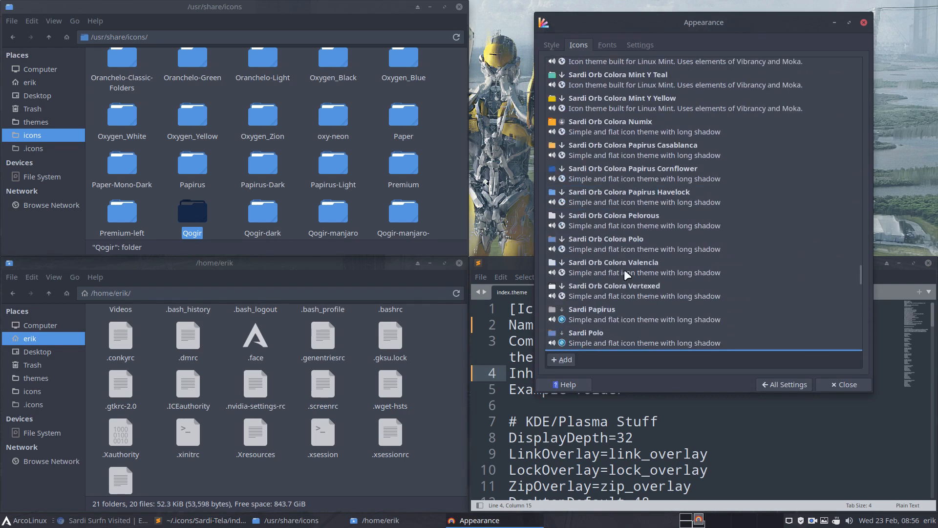
scroll(624, 268, down, 2)
click(34, 522)
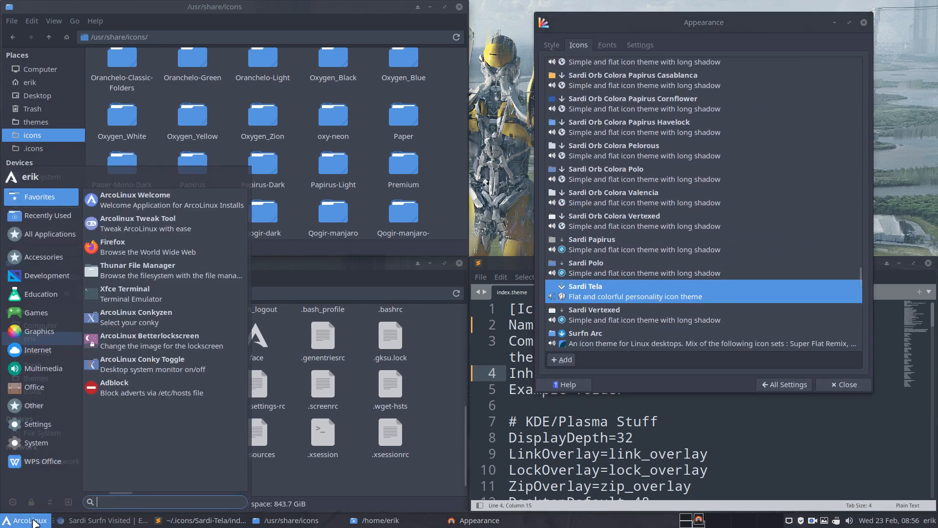
click(633, 284)
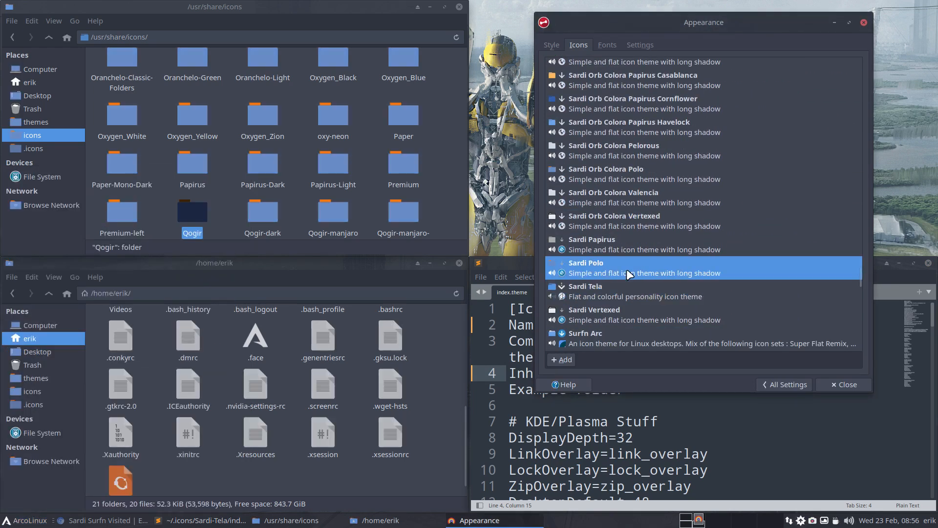
Step: Inspect the application menu's category and program icons from Internet to WPS Office, and return to index.theme
click(30, 521)
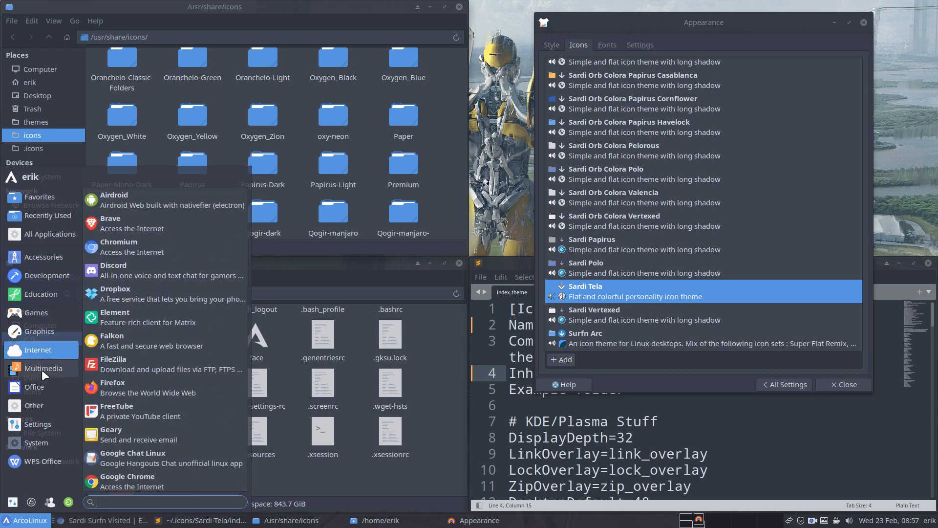
mouse_move(36, 457)
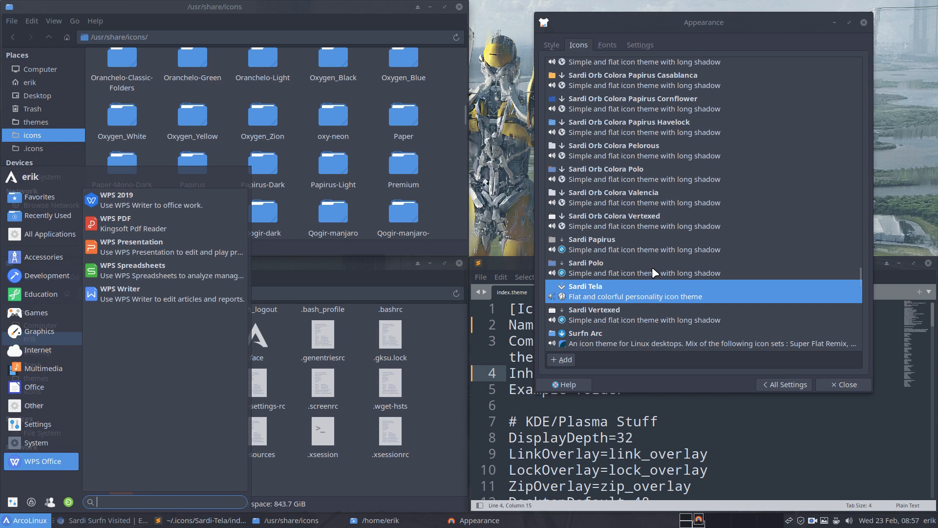
click(617, 455)
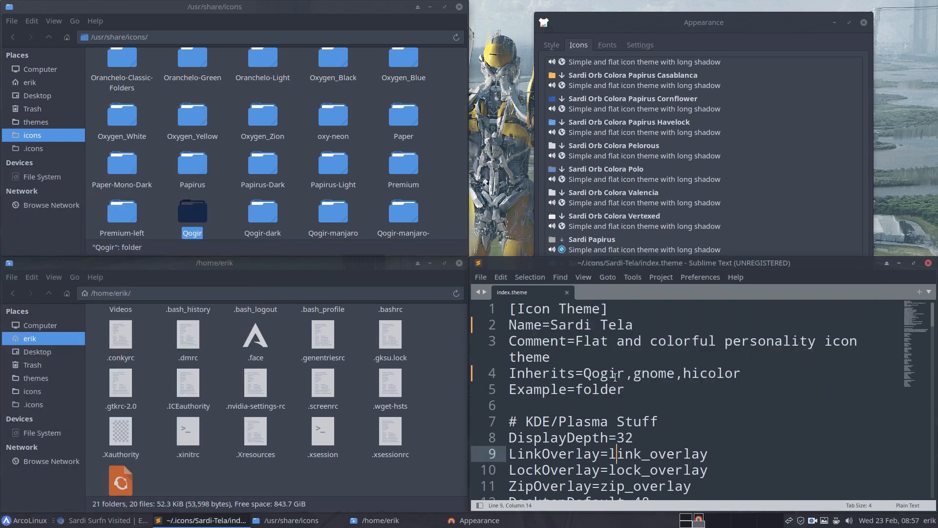
Step: Look through the available icon themes as far as the Flat-Remix variants for another theme to inherit
click(643, 198)
scroll(644, 198, up, 5)
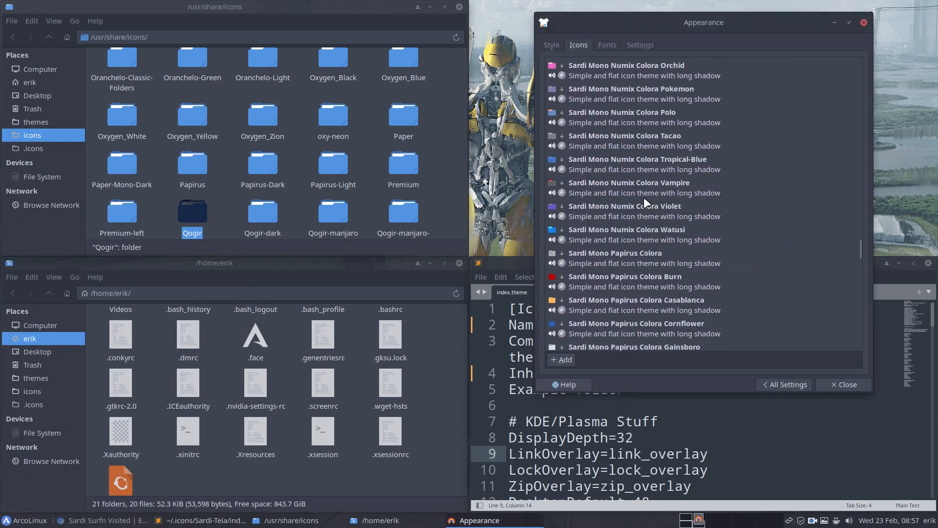
scroll(644, 198, up, 15)
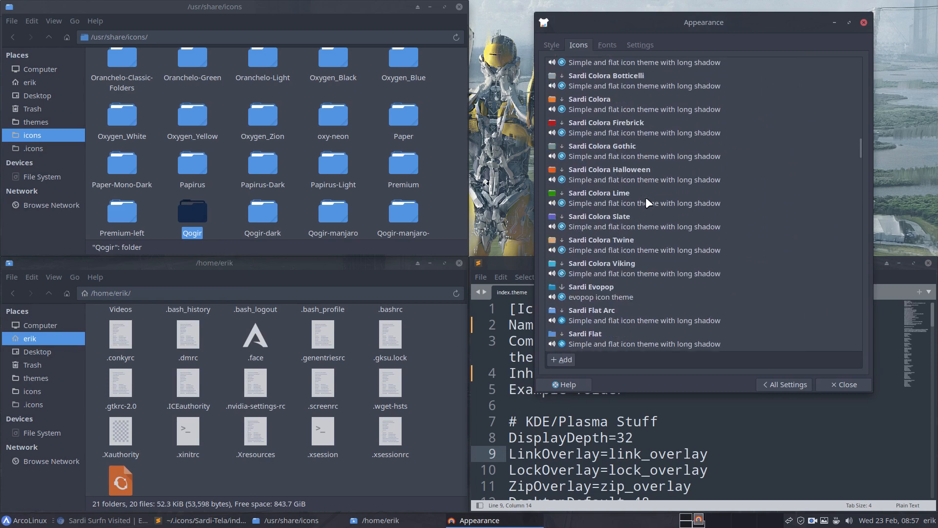
scroll(646, 198, up, 15)
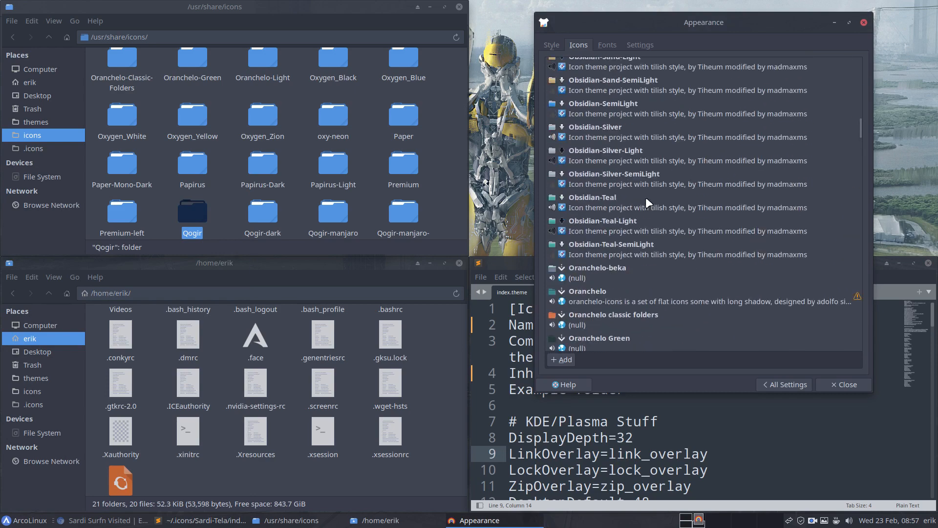
scroll(647, 198, up, 8)
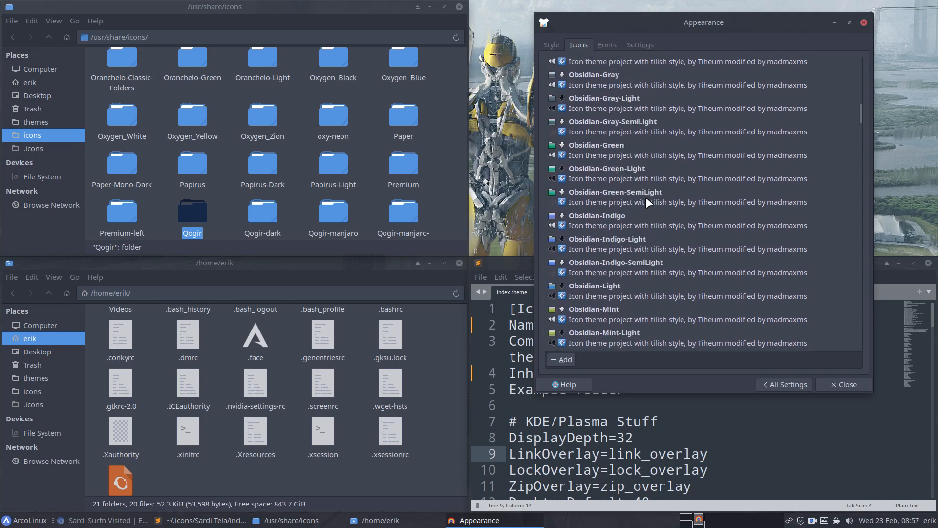
scroll(646, 198, up, 12)
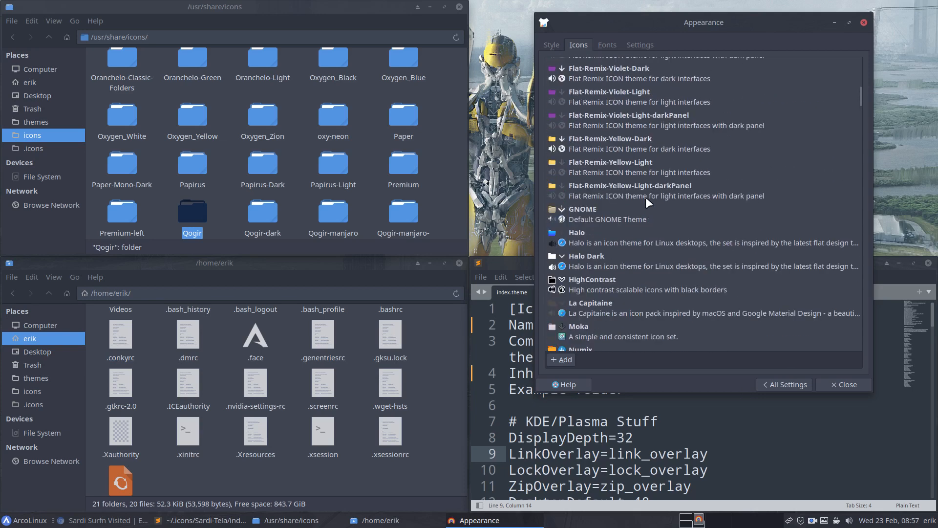
scroll(646, 198, up, 9)
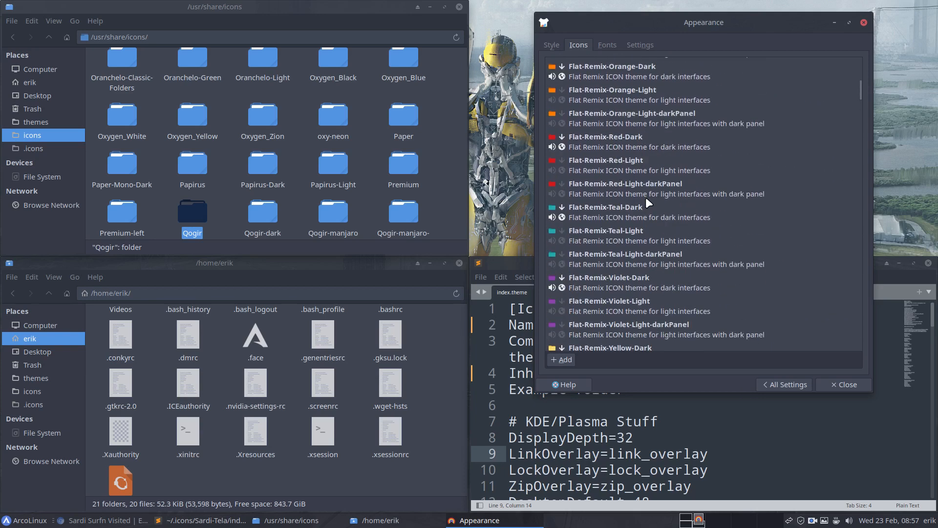
scroll(646, 198, up, 10)
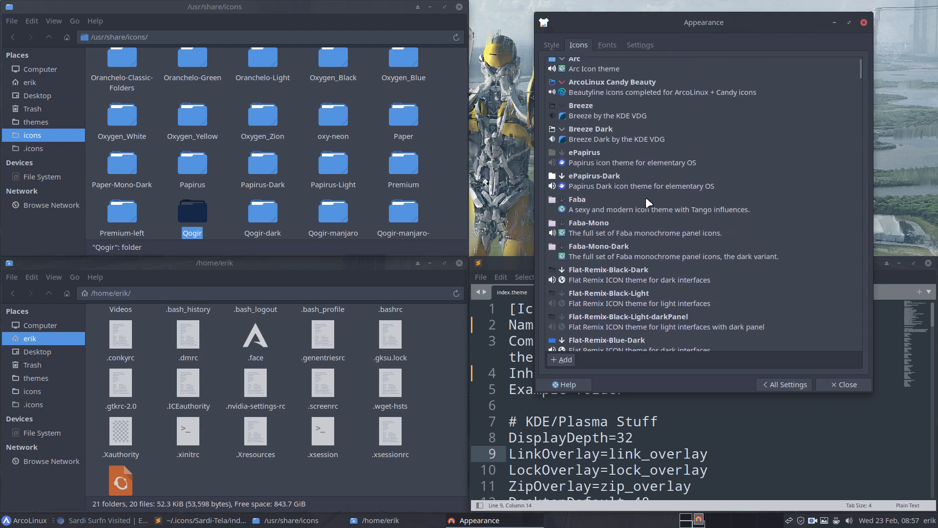
scroll(646, 198, down, 5)
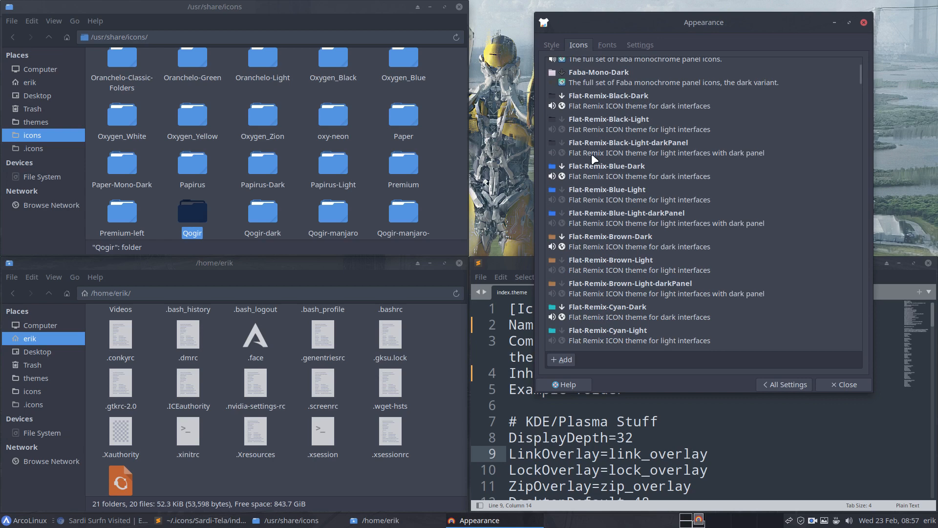
Step: Find the Flat-Remix folders in /usr/share/icons to check their names, and return to the index.theme editor
click(225, 205)
text(flat)
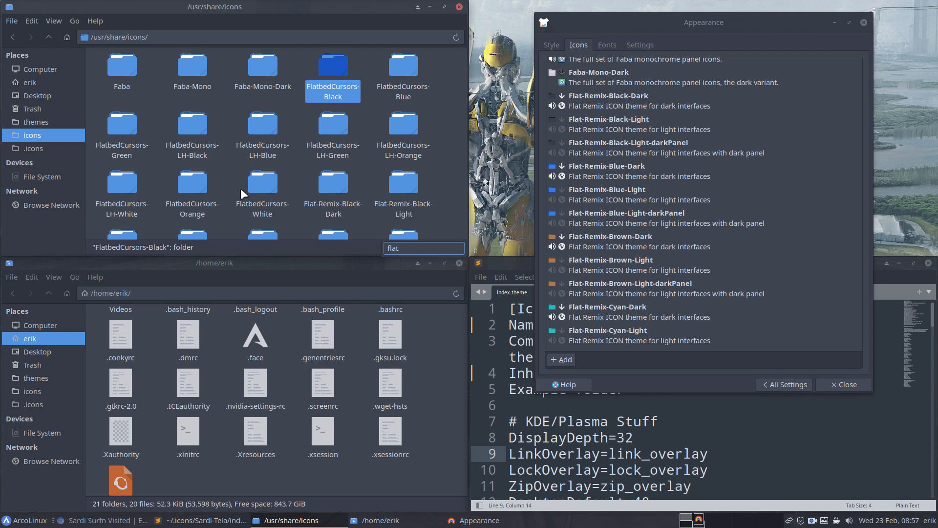
click(240, 188)
scroll(241, 188, down, 3)
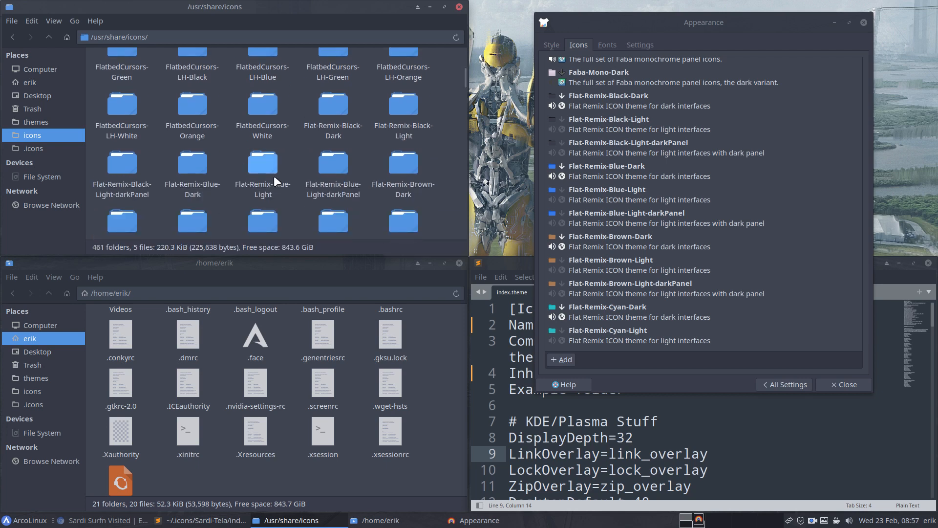
click(595, 408)
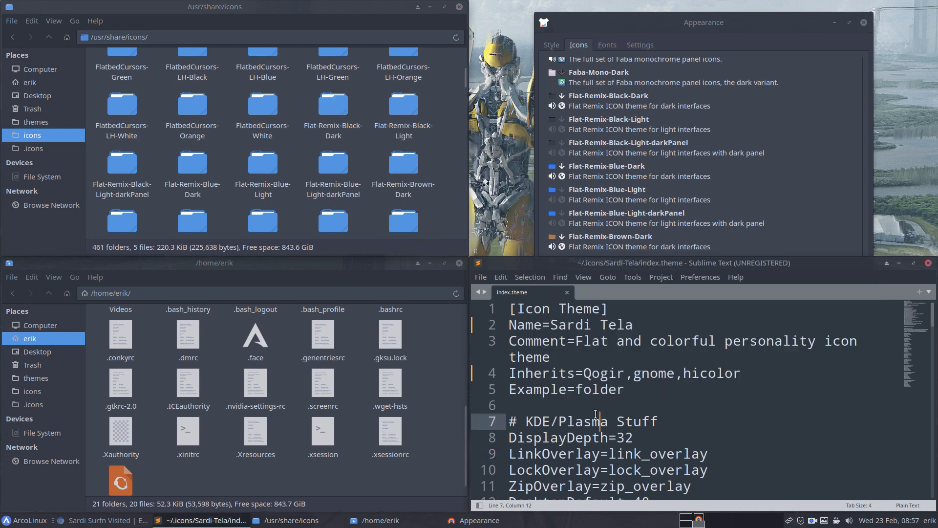
Step: Replace Qogir with Flat-Remix-Black-Dark in the Inherits line of Sardi Tela's index.theme
drag(584, 373, 625, 373)
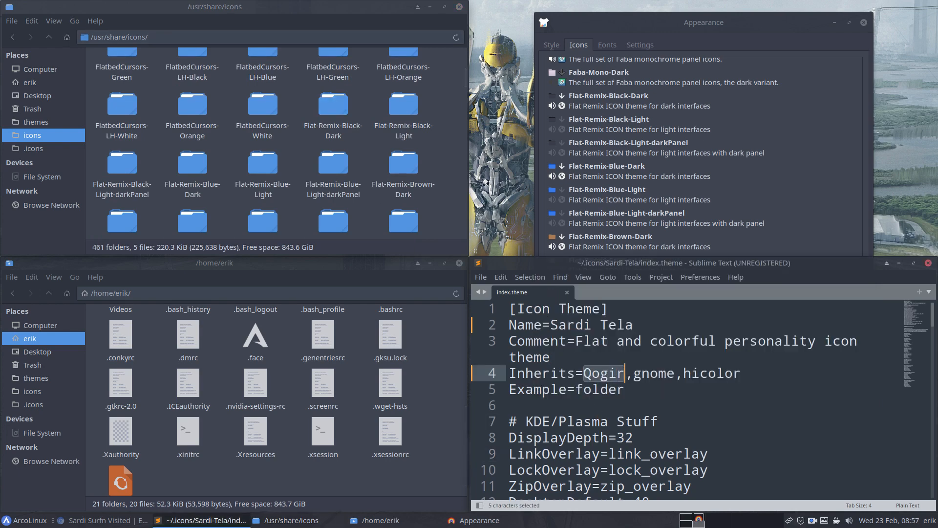
text(Flat)
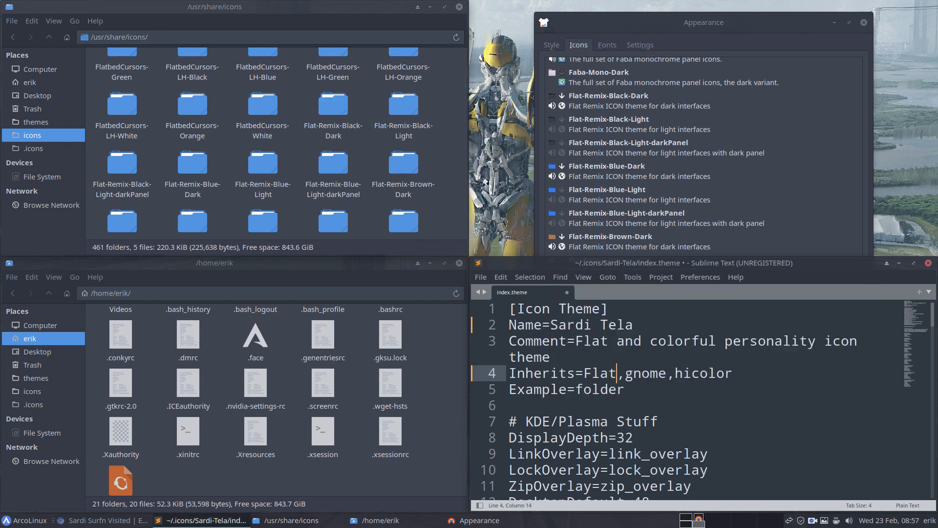
text(-R)
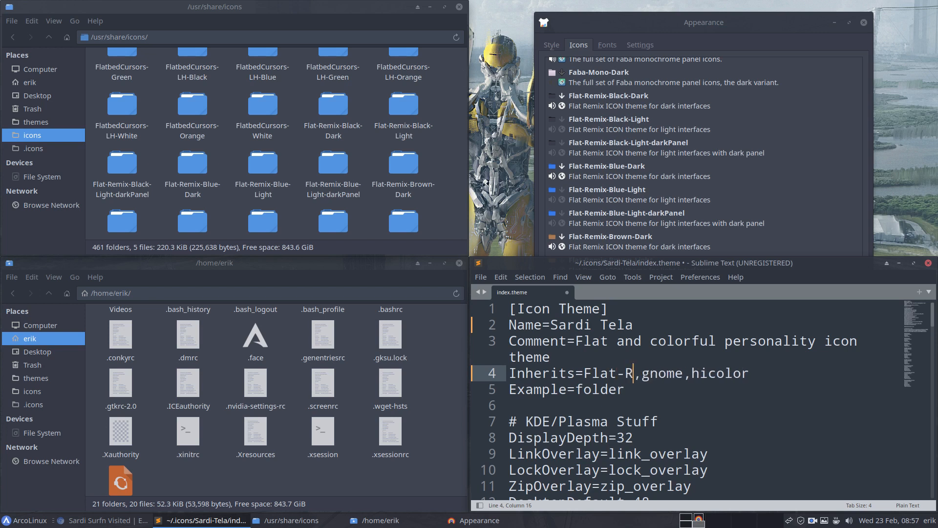
text(emix-)
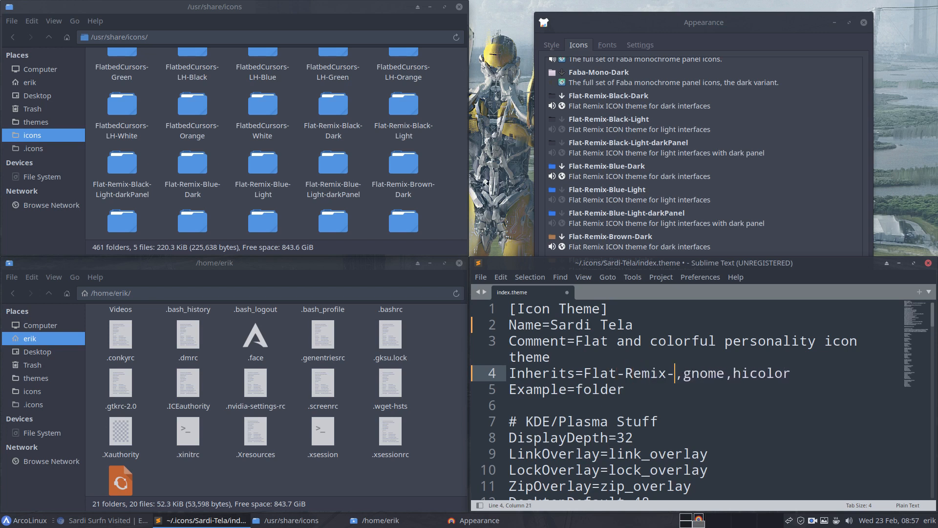
text(Black_)
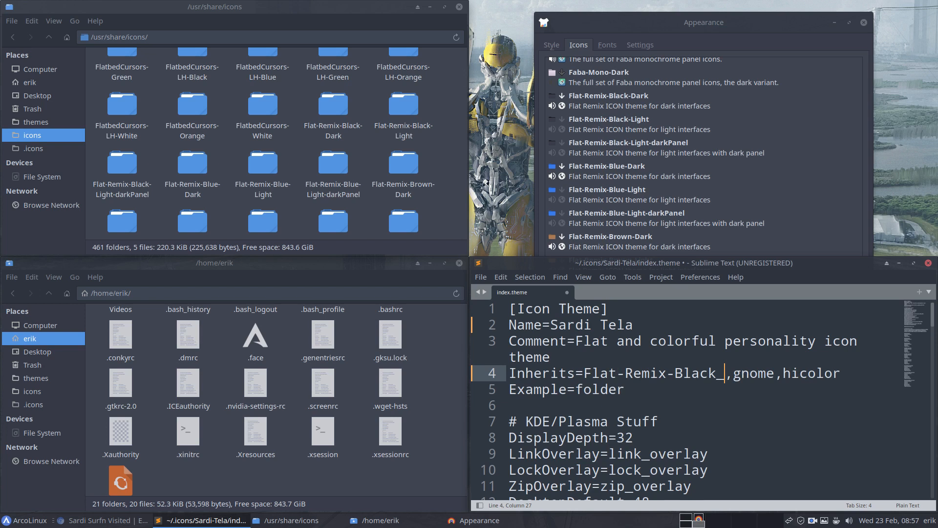
text(Dar)
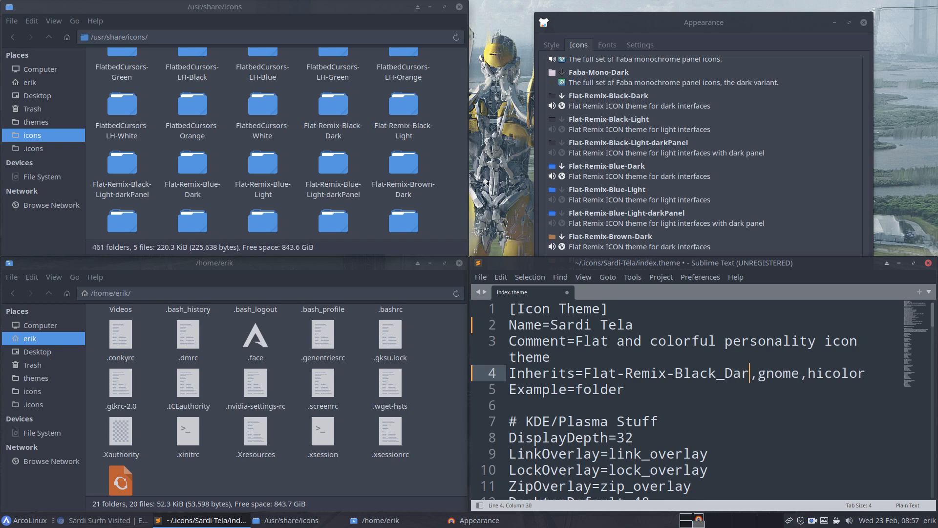
key(BackSpace)
key(BackSpace)
key(BackSpace)
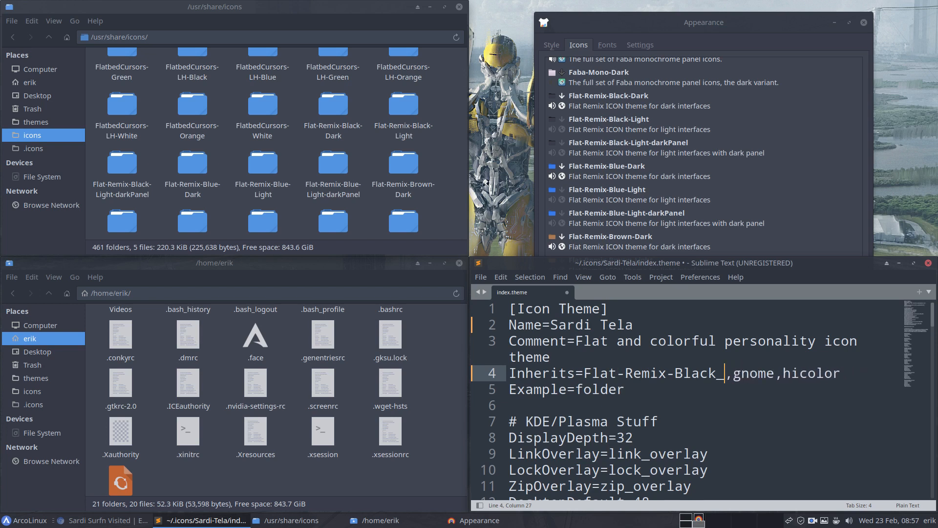
text(-)
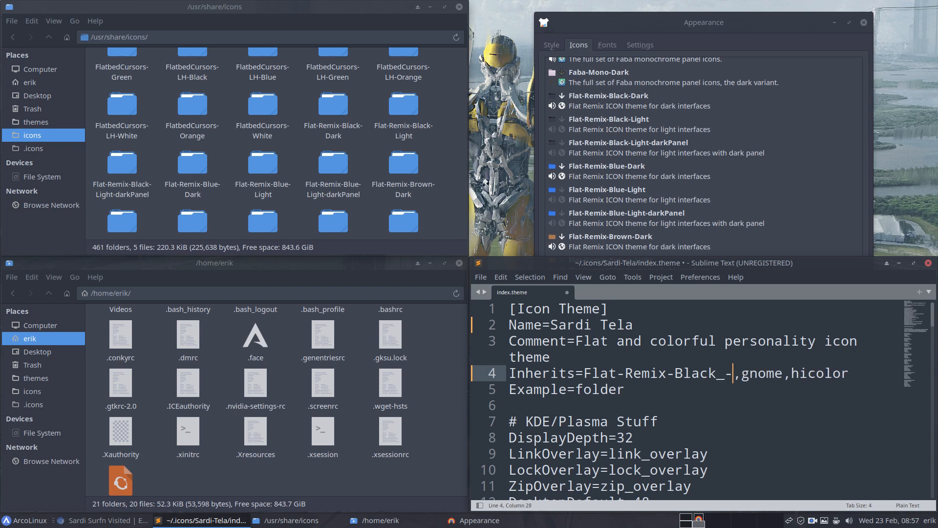
key(BackSpace)
key(BackSpace)
text(-Dark)
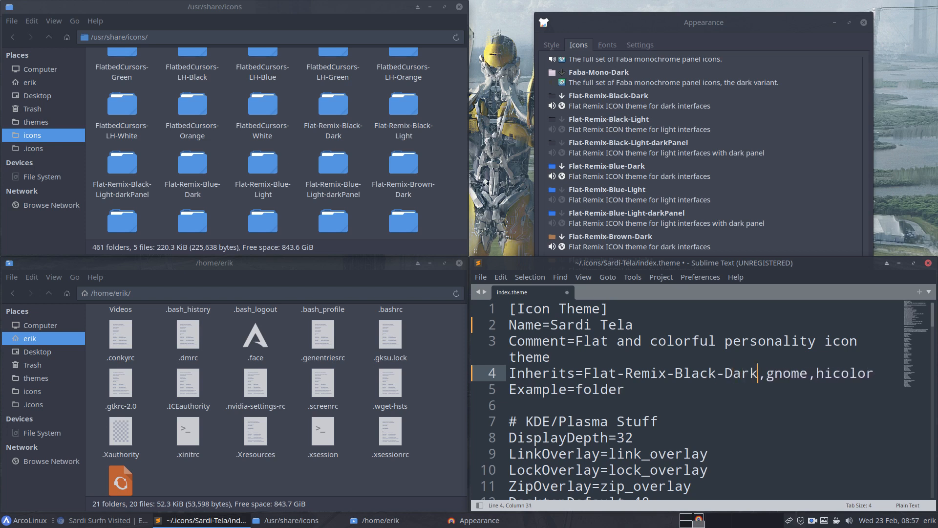
Step: Remove the gnome and hicolor entries from the Inherits line and save index.theme
key(Delete)
key(Delete)
key(Delete)
key(Delete)
key(Delete)
key(Delete)
key(Delete)
key(Delete)
key(Delete)
key(Delete)
key(Delete)
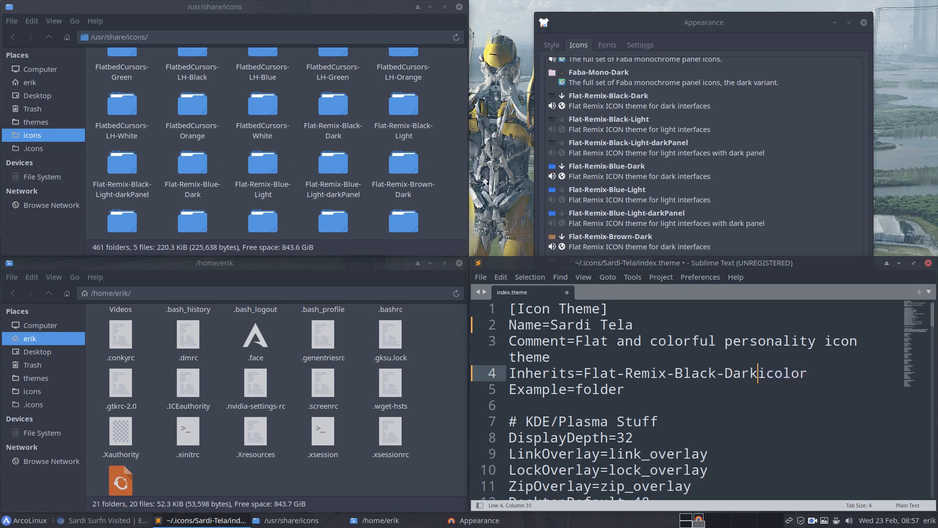
key(Delete)
key(Delete)
key(Delete)
key(ctrl+s)
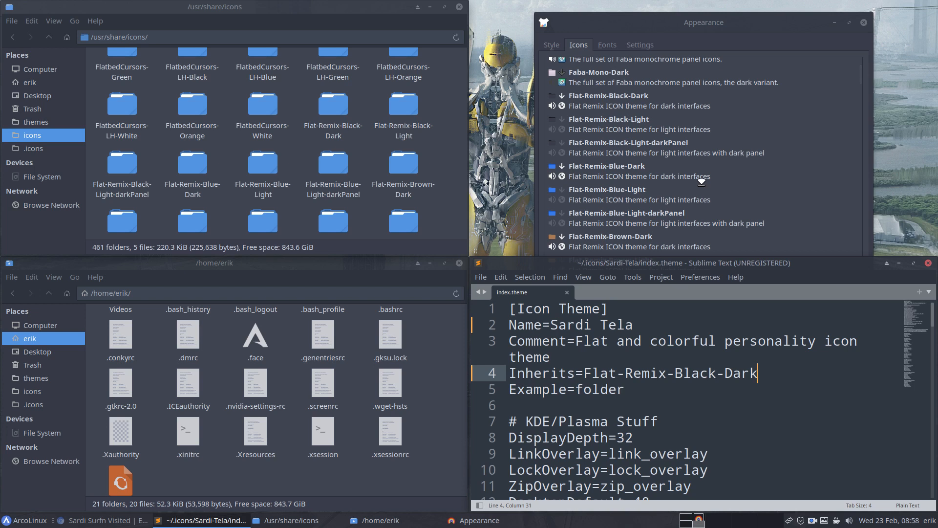
Step: Look at the application icons in Flat-Remix-Black-Dark's apps/scalable folder and return to /usr/share/icons
double_click(345, 108)
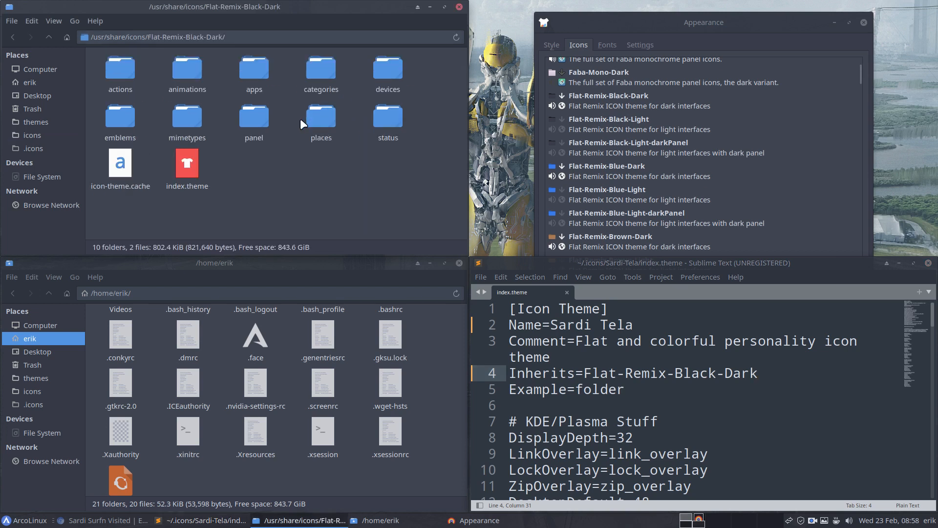
double_click(257, 74)
double_click(101, 71)
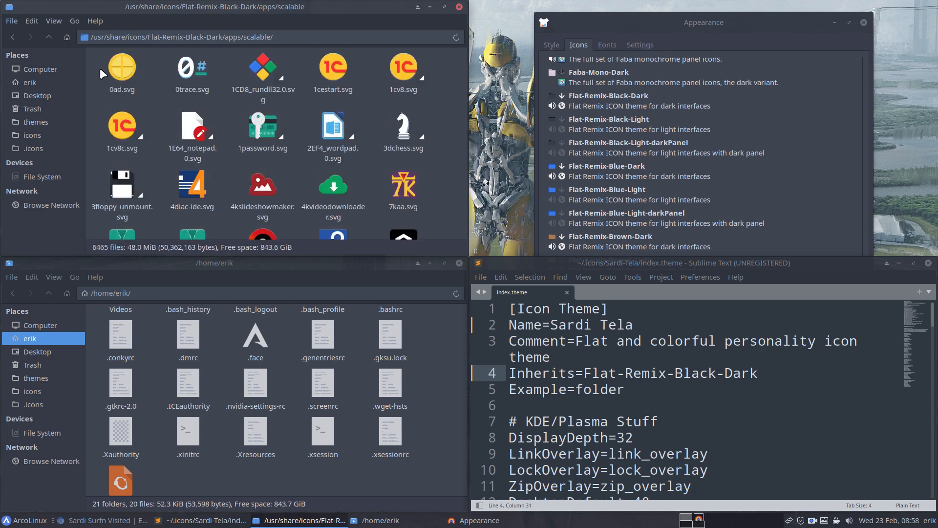
click(44, 37)
click(44, 38)
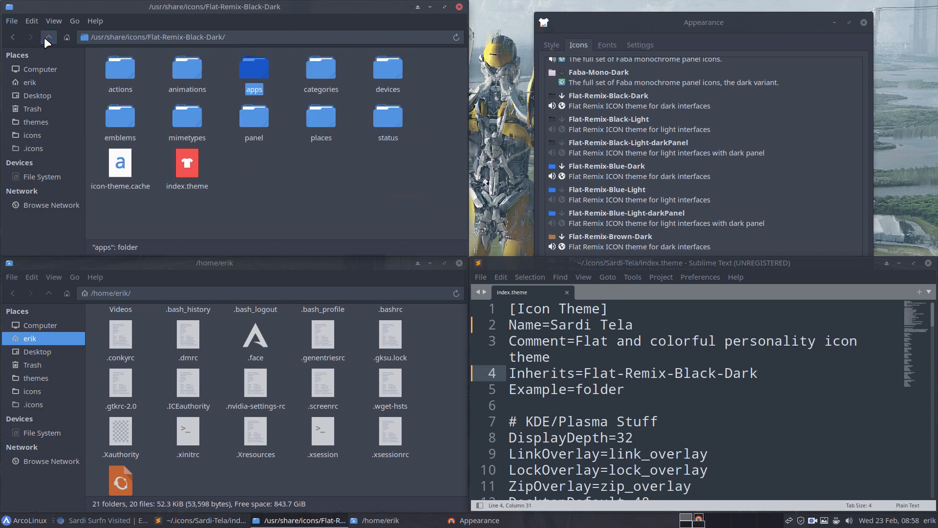
click(44, 37)
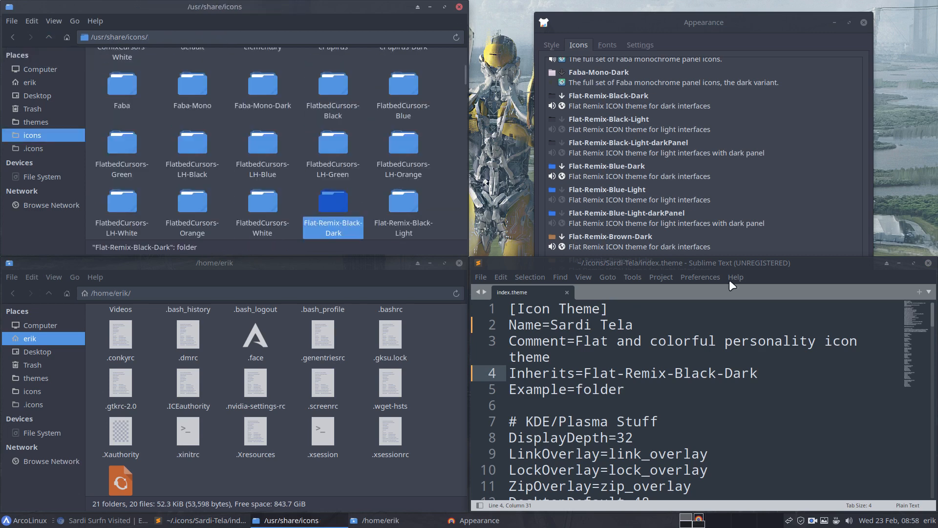
Step: Find Sardi Tela in the icon theme list and reapply it to load the Flat-Remix-Black-Dark inheritance
scroll(684, 205, down, 3)
scroll(684, 203, down, 20)
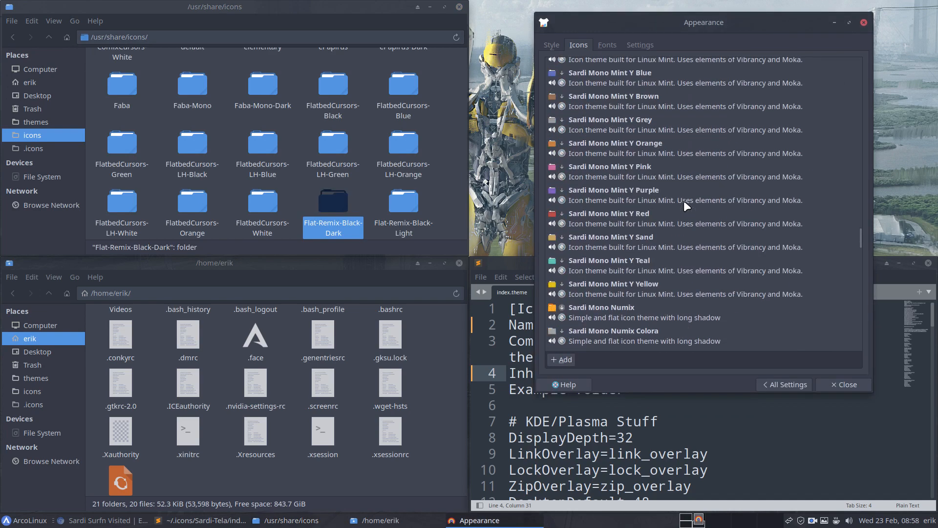
scroll(685, 200, up, 15)
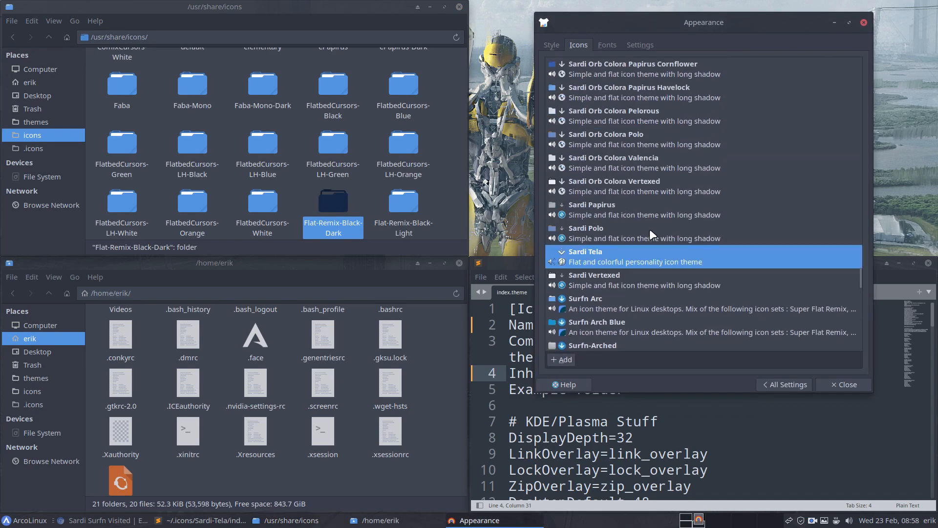
click(647, 255)
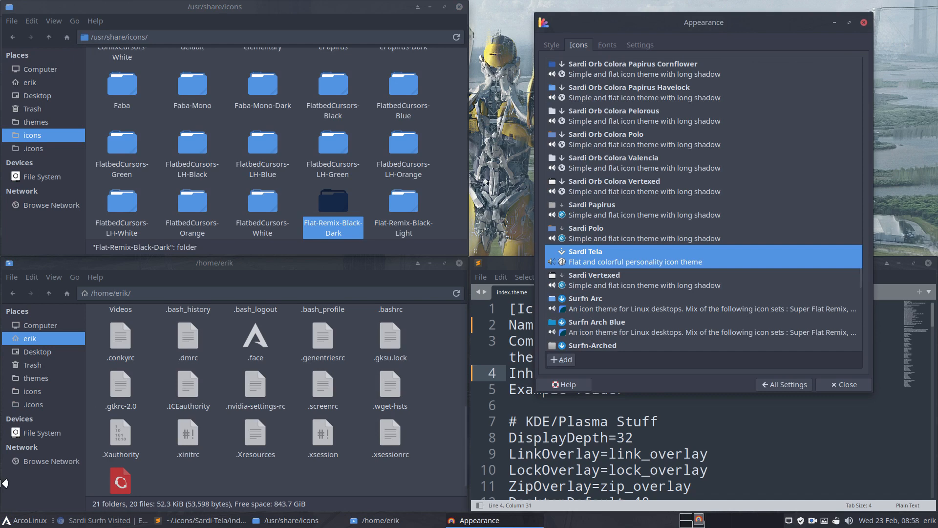
Step: Inspect the application menu's category and program icons, including Other, Graphics and Accessories, and close the menu
click(7, 521)
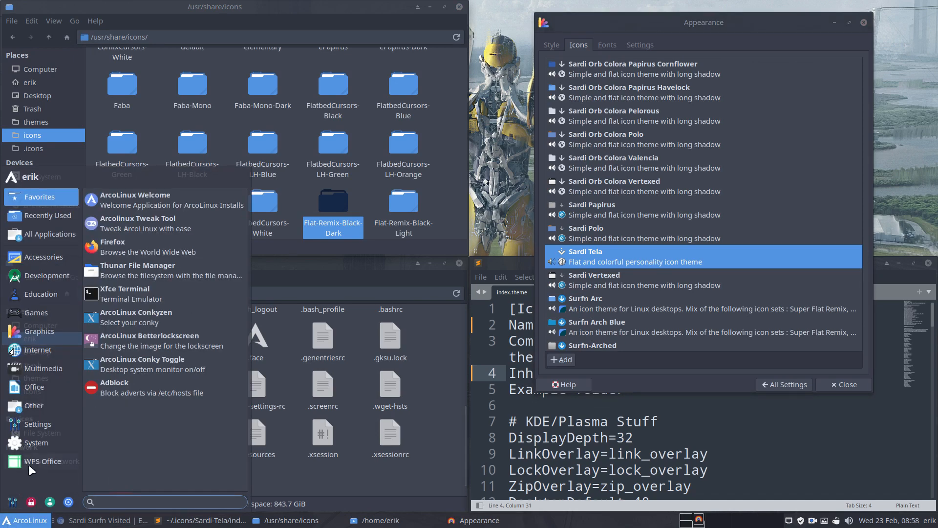
mouse_move(41, 416)
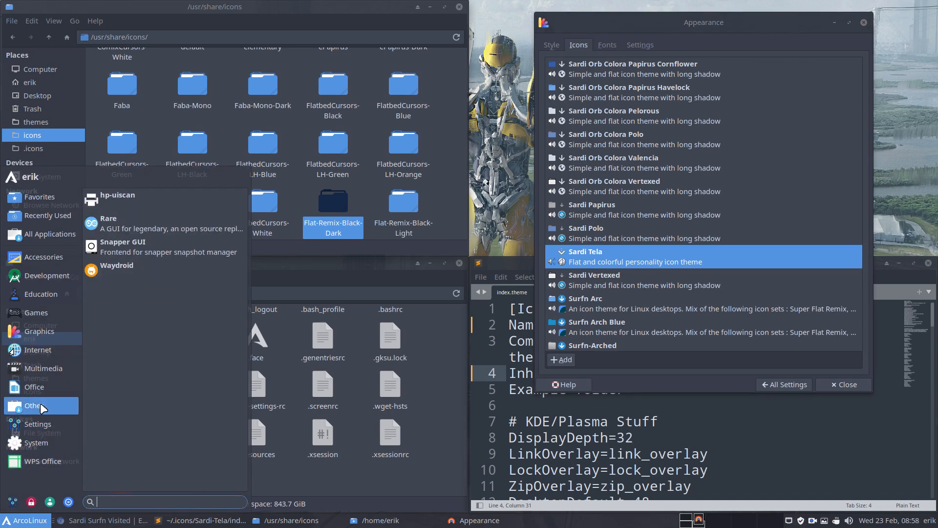
mouse_move(44, 349)
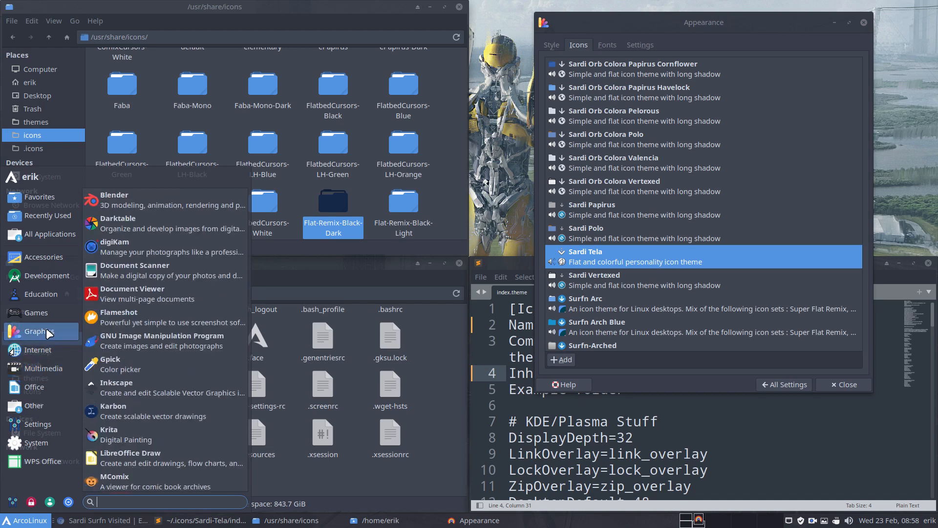
mouse_move(52, 268)
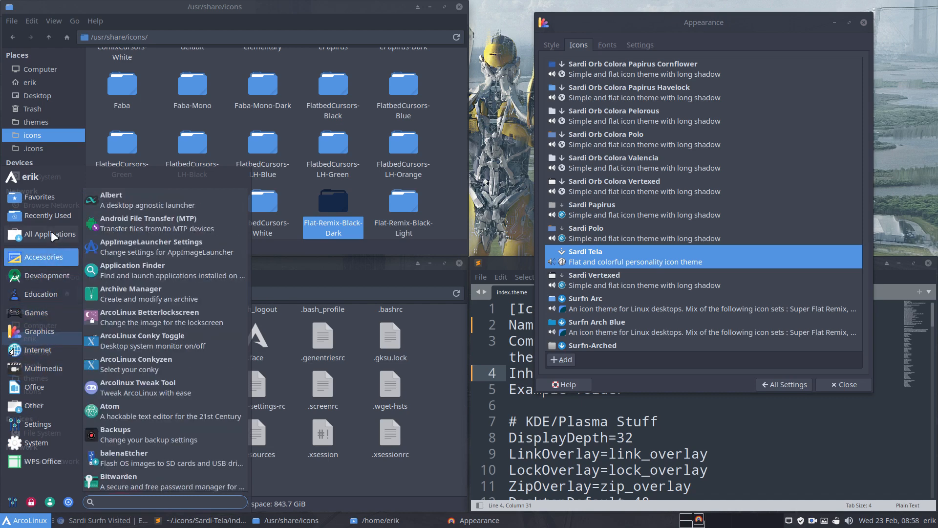
click(362, 244)
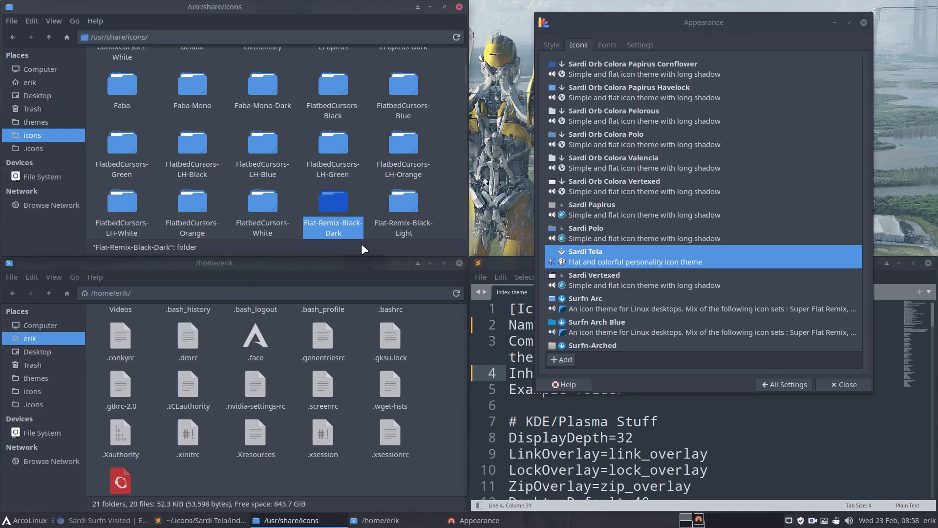
Step: Open ~/.icons in the second file window and look through Flat-Remix-Black-Dark's subfolders, including animations, in the first
click(204, 397)
click(35, 404)
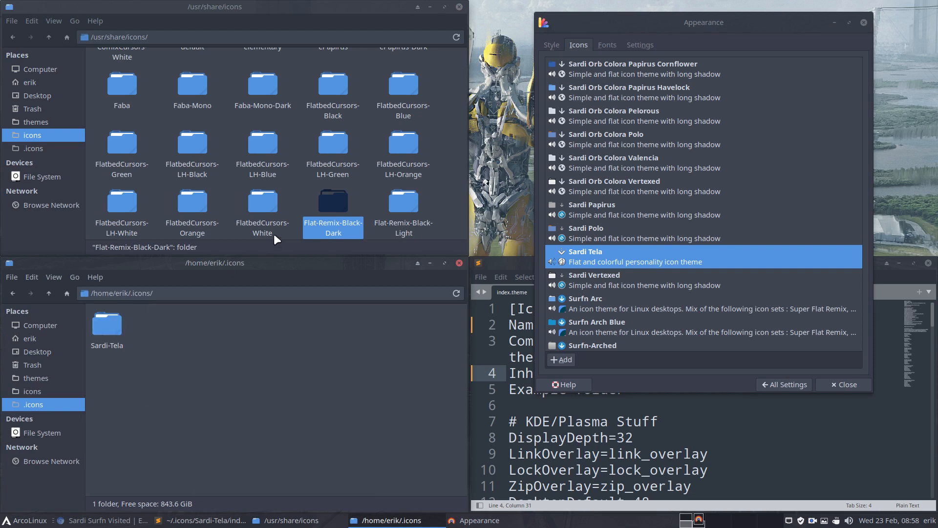
double_click(332, 203)
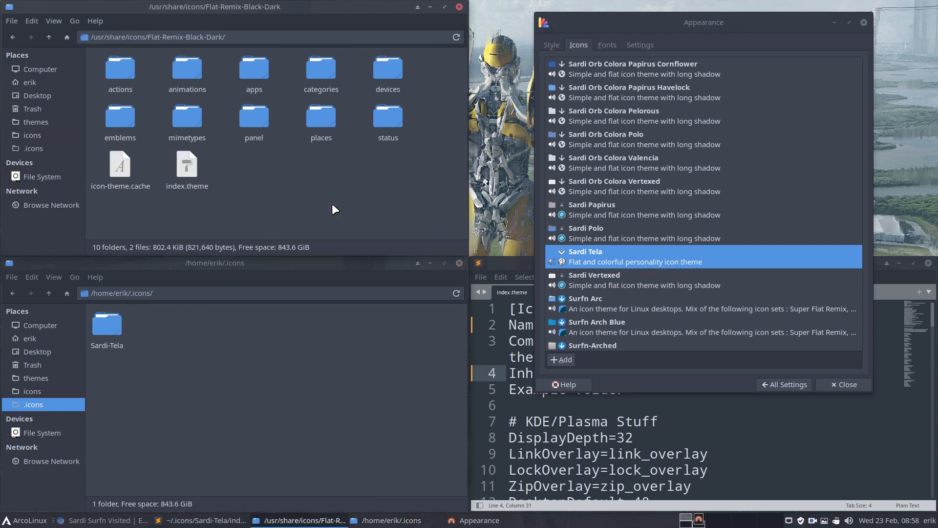
click(122, 66)
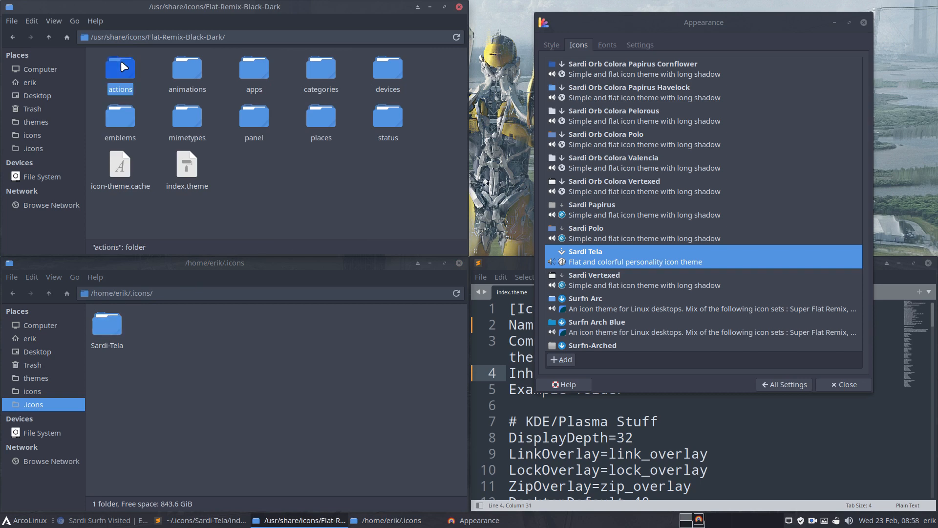
click(187, 68)
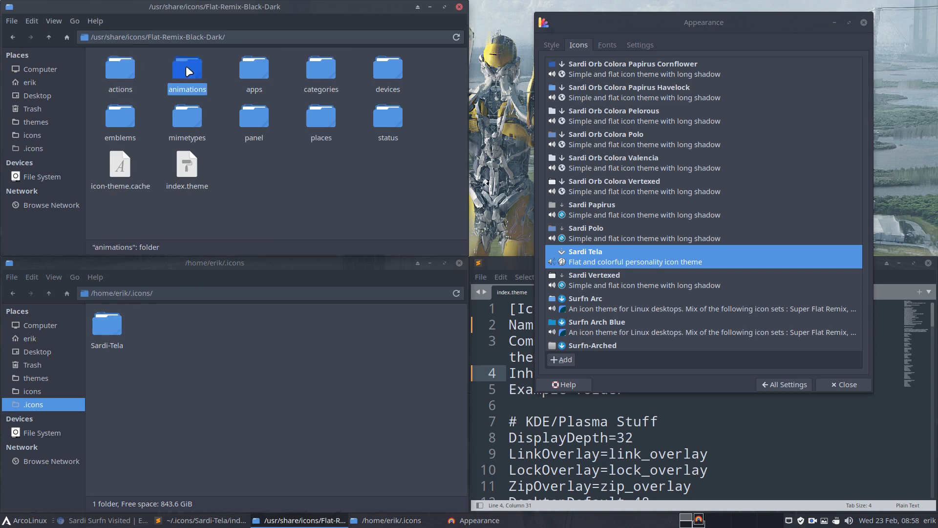
double_click(186, 67)
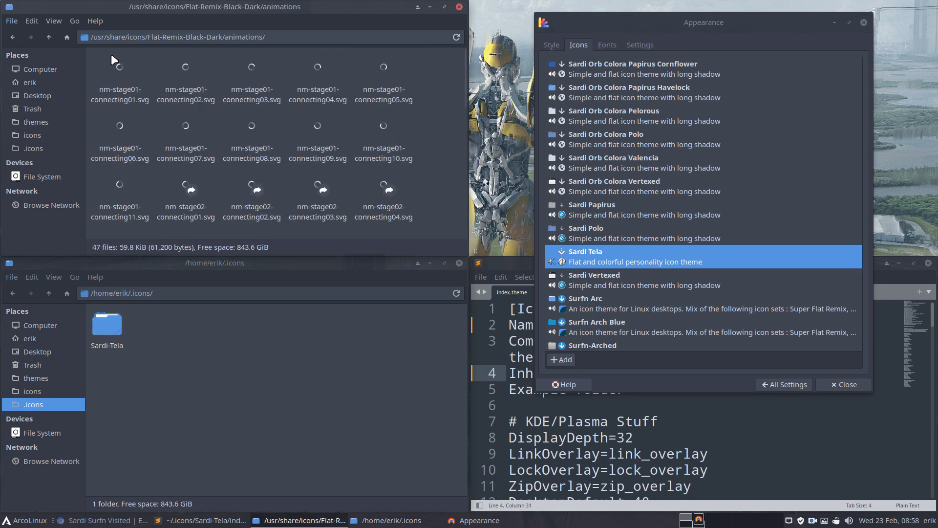
click(49, 36)
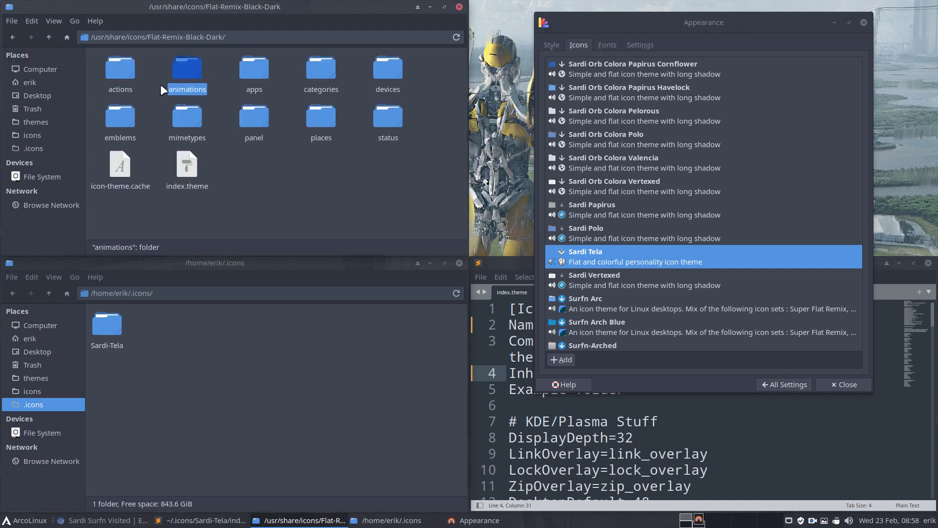
Step: Open index.theme from the Sardi-Tela folder and examine its directory list and the 24/places section
click(100, 330)
double_click(100, 329)
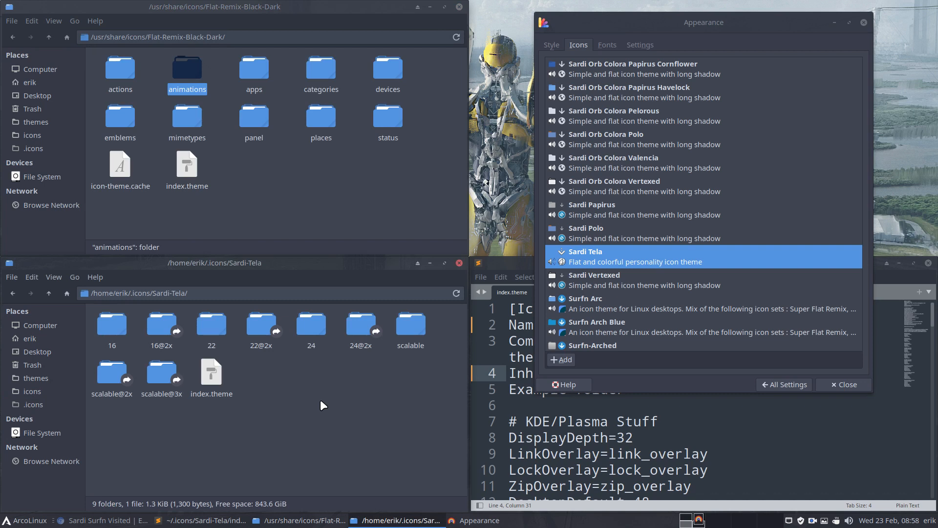
double_click(219, 381)
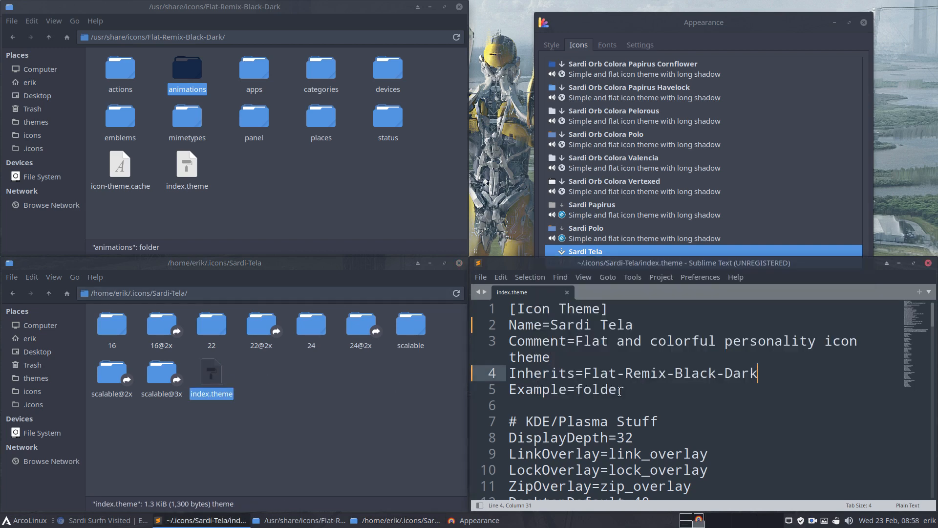
scroll(669, 394, down, 6)
scroll(669, 393, down, 3)
scroll(668, 392, up, 2)
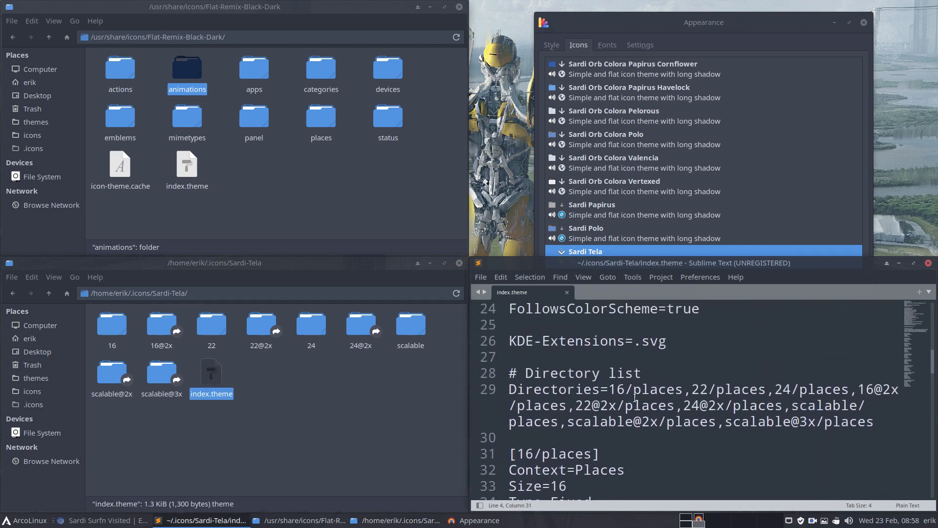
drag(527, 374, 632, 375)
scroll(629, 443, down, 4)
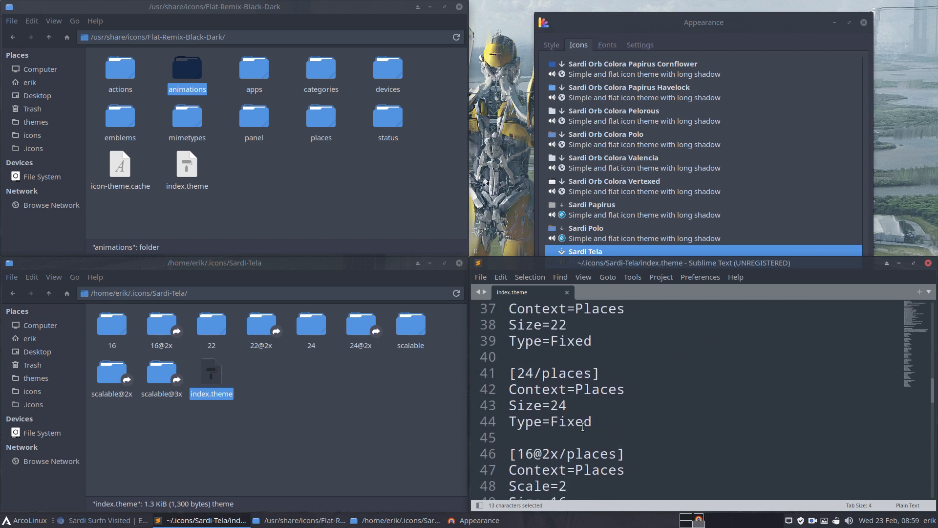
drag(606, 422, 503, 362)
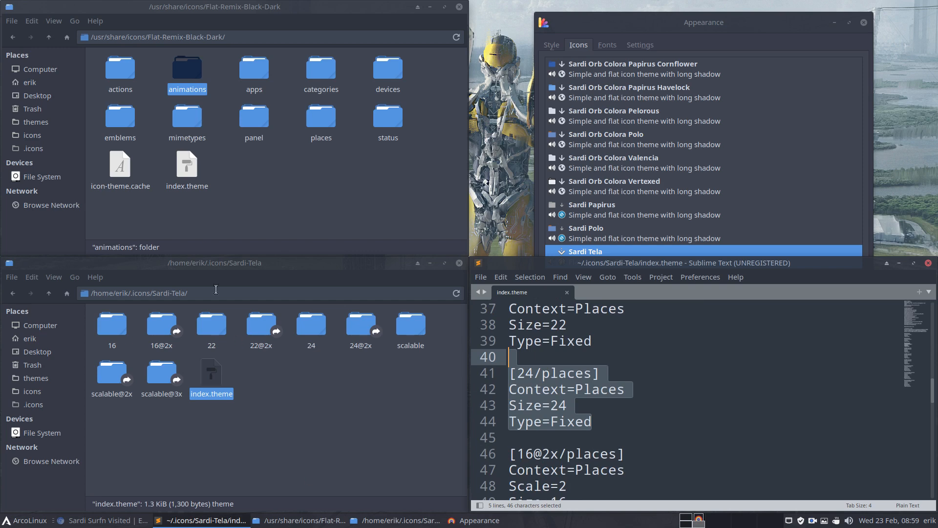
Step: Open Flat-Remix-Black-Dark's index.theme in the editor, find "animat" to examine the animations directory and its section, and close the file
drag(194, 174, 562, 338)
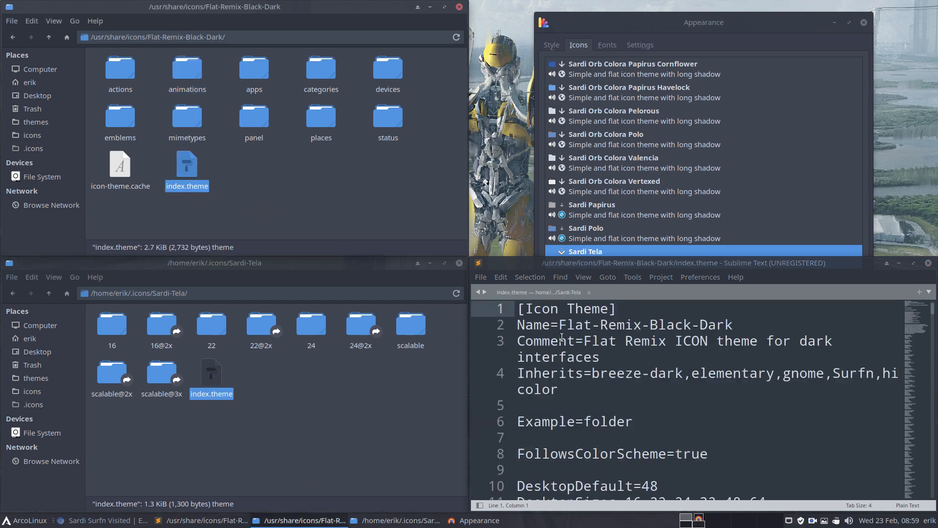
click(607, 390)
key(ctrl+f)
text(animat)
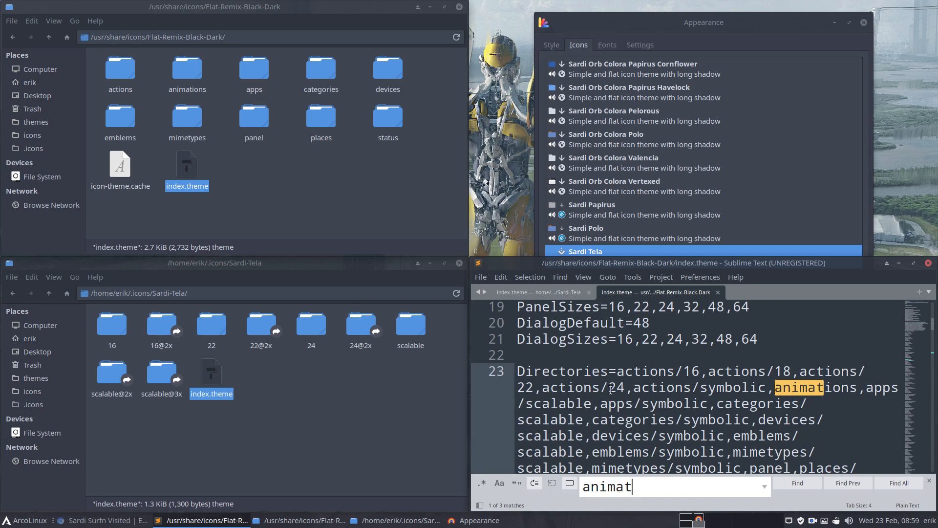
double_click(811, 390)
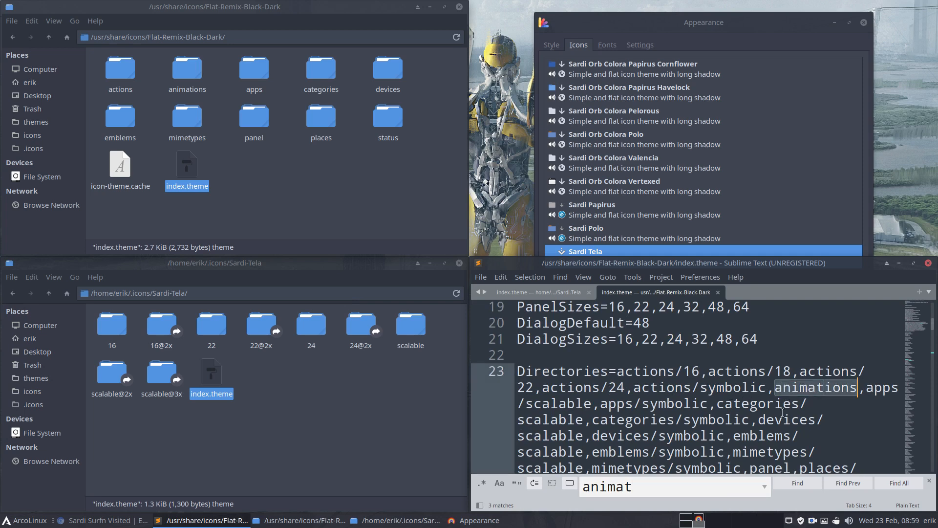
click(798, 483)
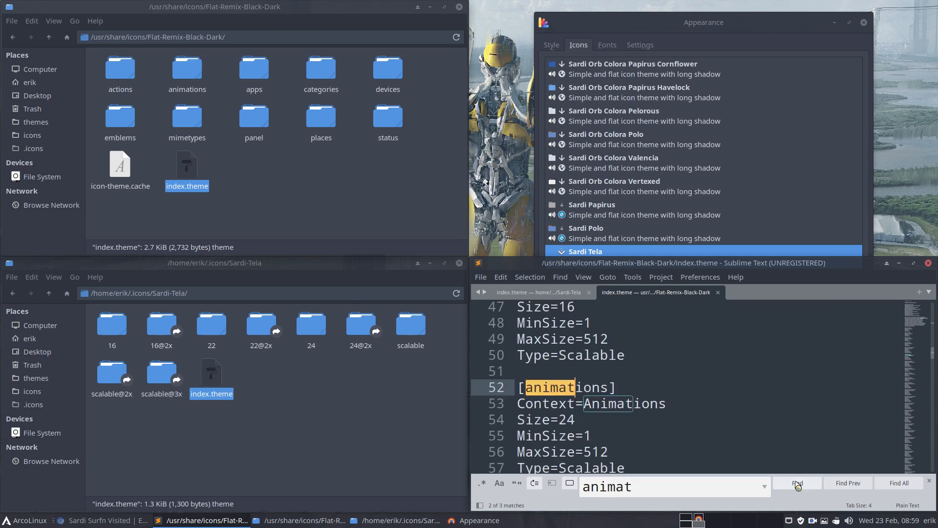
scroll(640, 385, down, 3)
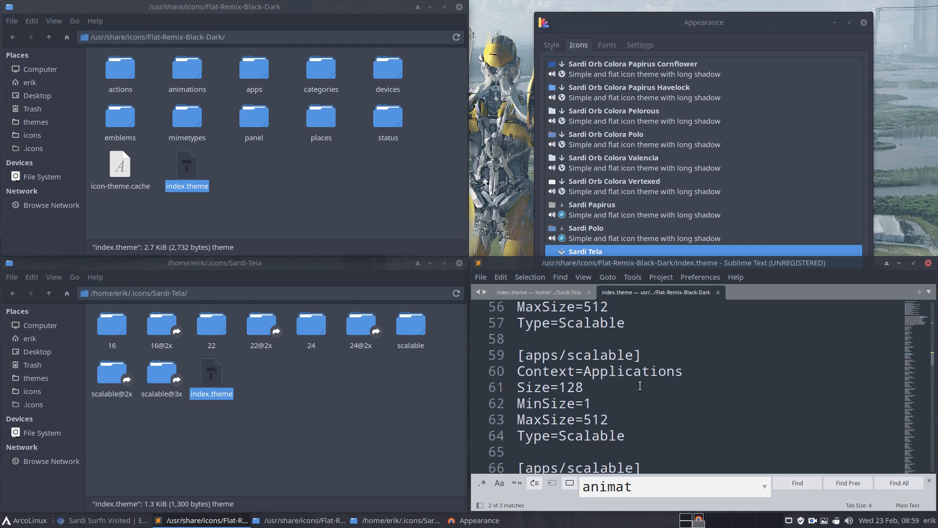
scroll(640, 386, up, 3)
key(ctrl+w)
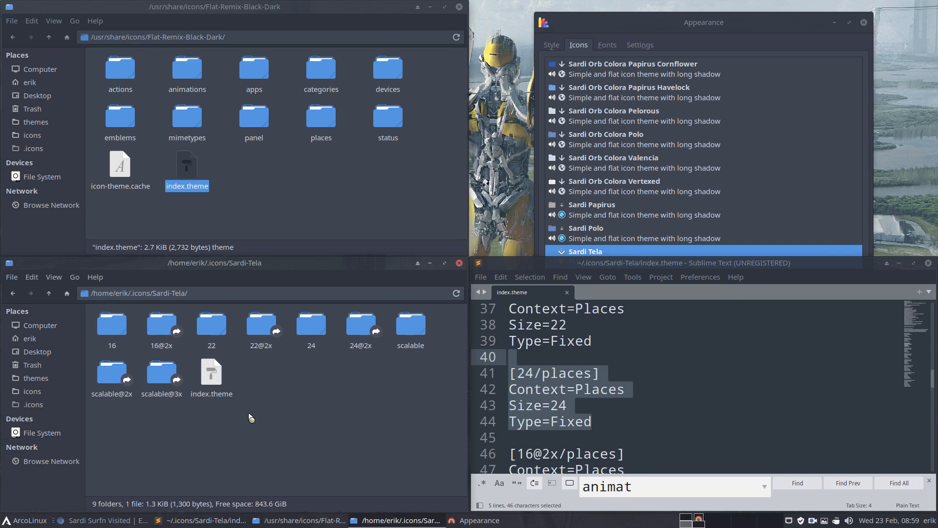
Step: Look up ArcoLinux Candy Beauty in the icon theme list and locate its arcolinux-candy-beauty folder in /usr/share/icons
scroll(630, 154, up, 10)
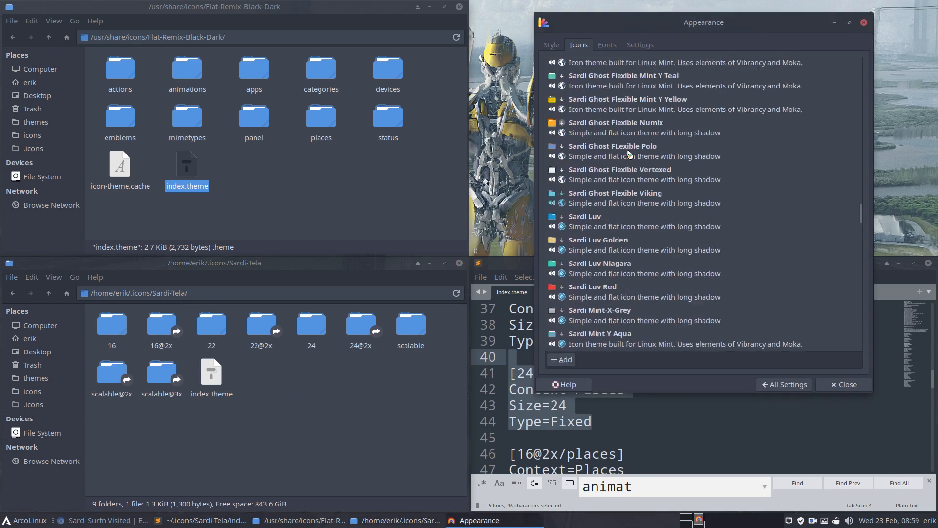
scroll(630, 153, up, 20)
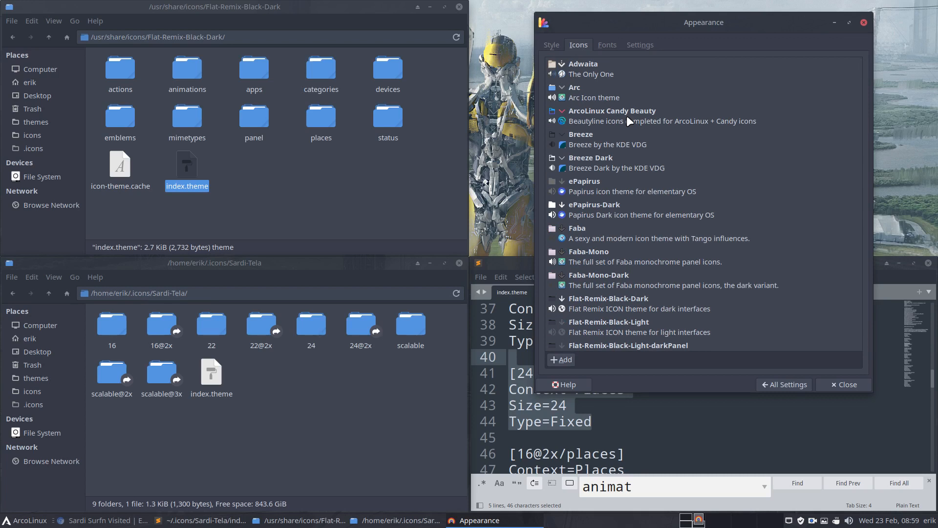
click(49, 38)
scroll(178, 115, up, 3)
scroll(178, 115, up, 5)
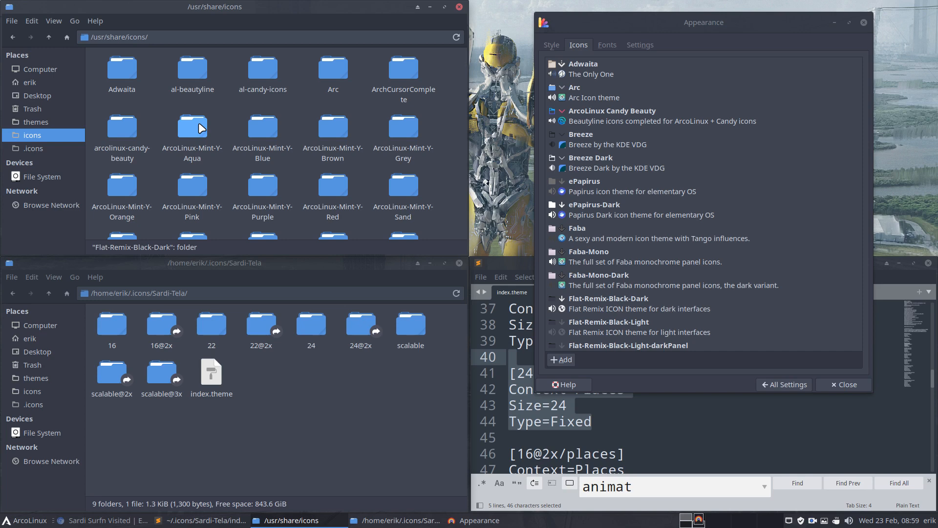
click(122, 128)
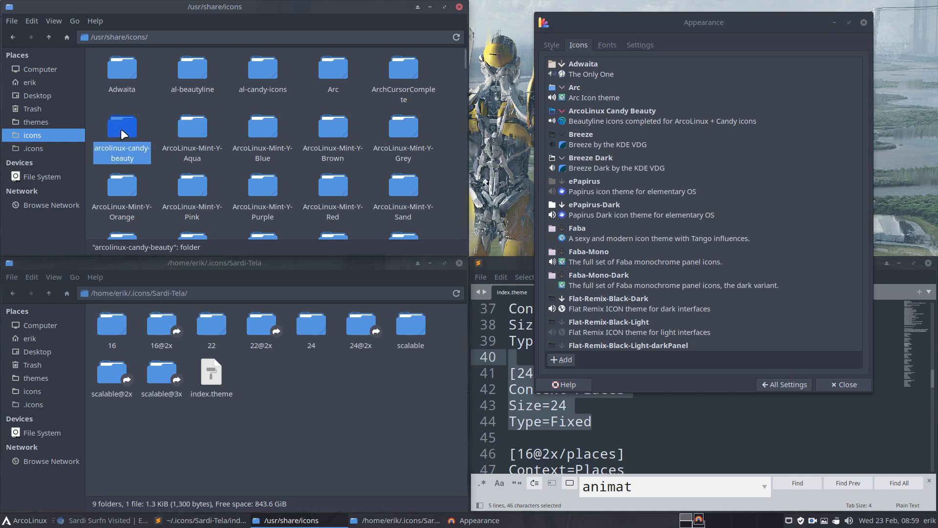
Step: Set the Inherits value in Sardi-Tela's index.theme to arcolinux-candy-beauty and save the file
click(565, 421)
scroll(563, 416, up, 10)
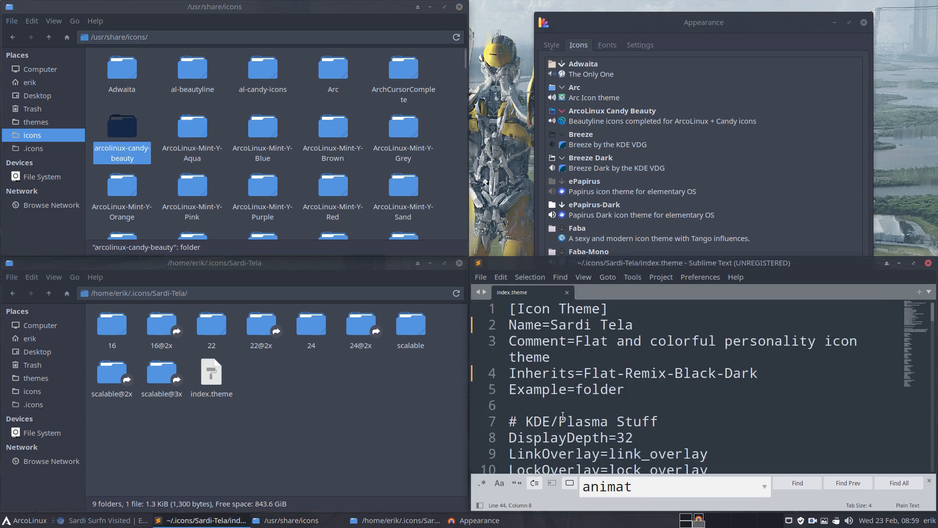
drag(584, 373, 761, 375)
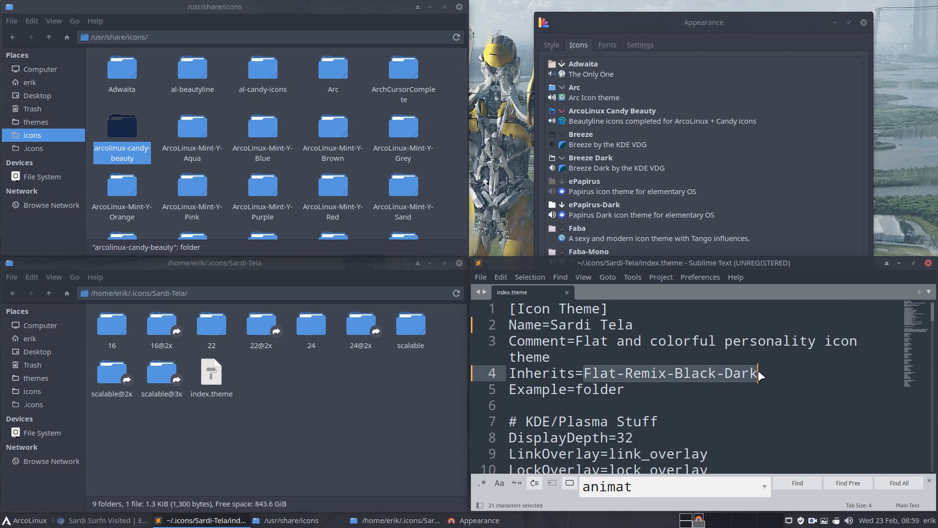
text(arcolin)
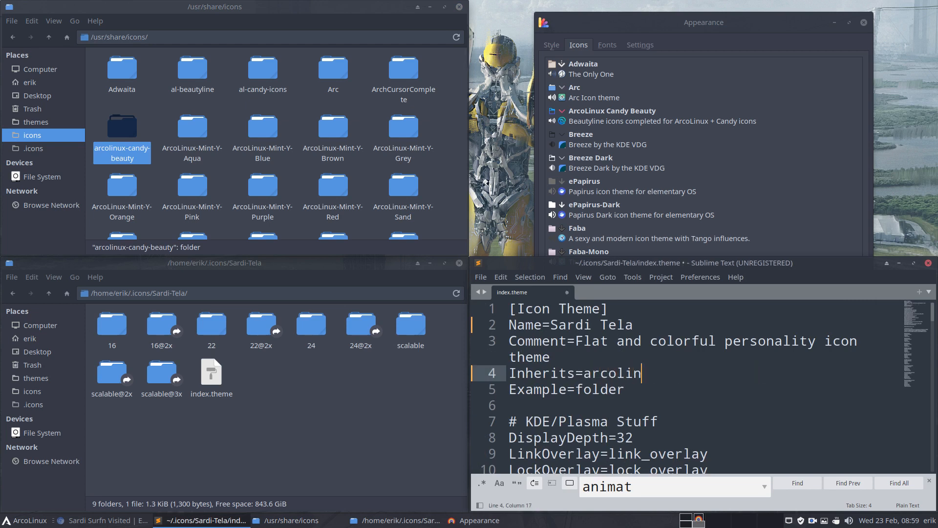
text(ux-candy-beauty)
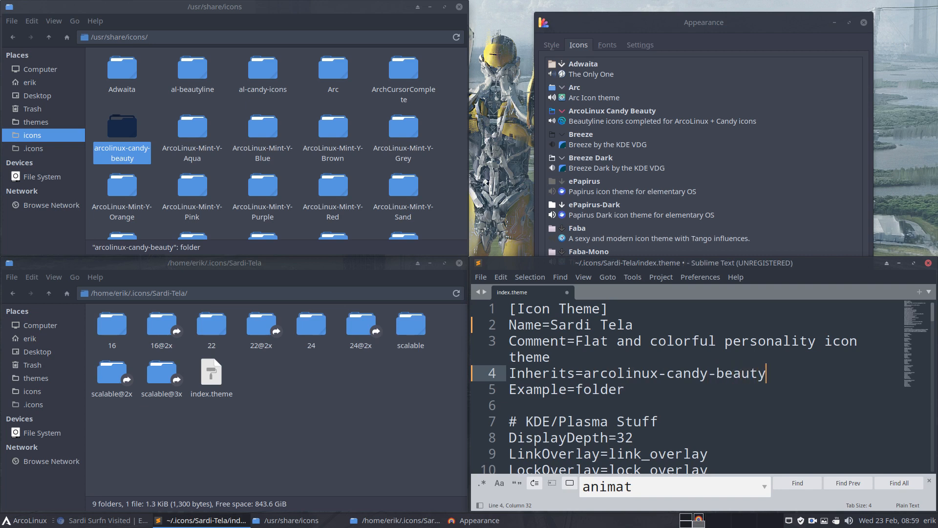
key(ctrl+s)
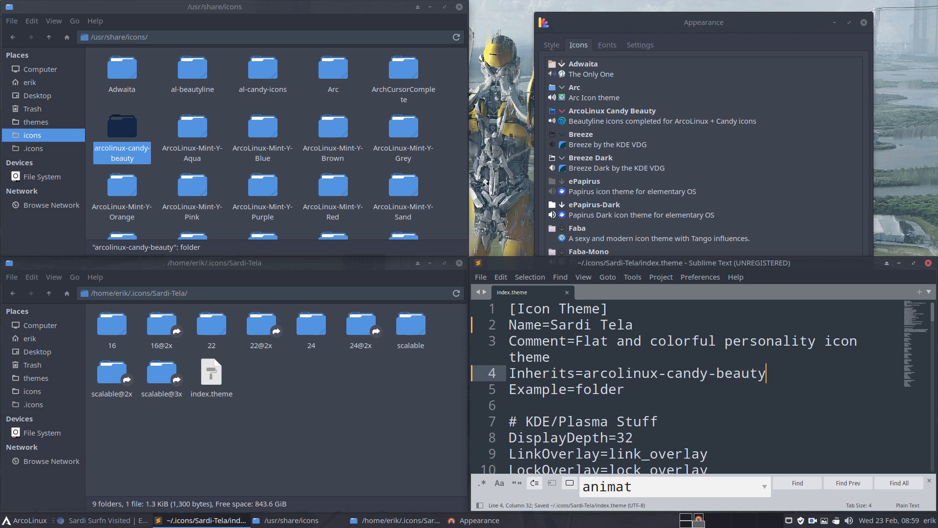
Step: Check the icons in the application menu, close it, and switch the icon theme to Sardi Polo
click(25, 521)
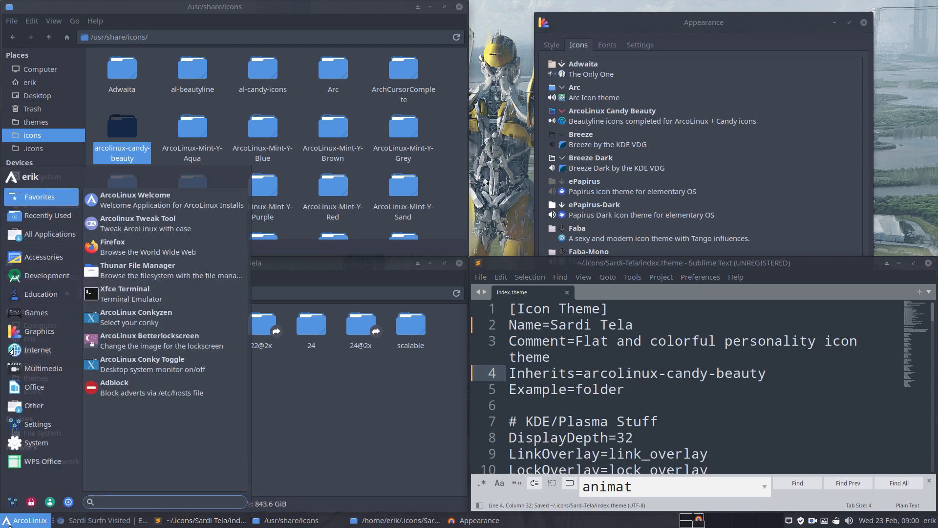
click(9, 523)
click(676, 203)
scroll(697, 184, down, 20)
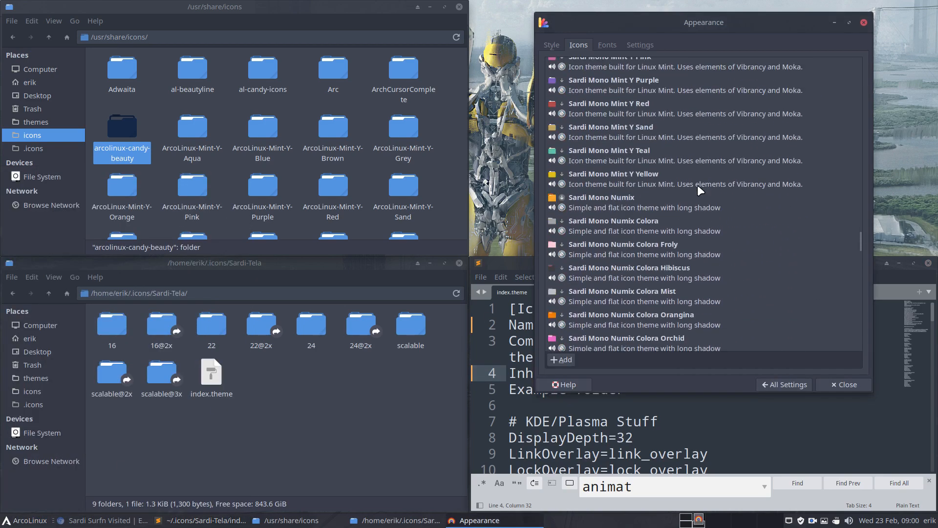
scroll(697, 184, down, 15)
scroll(697, 184, up, 10)
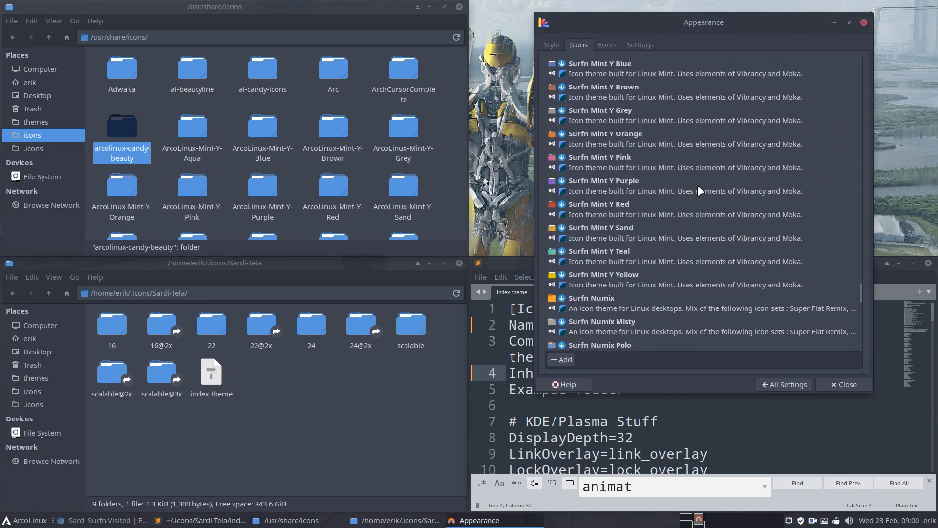
scroll(697, 184, up, 10)
click(644, 122)
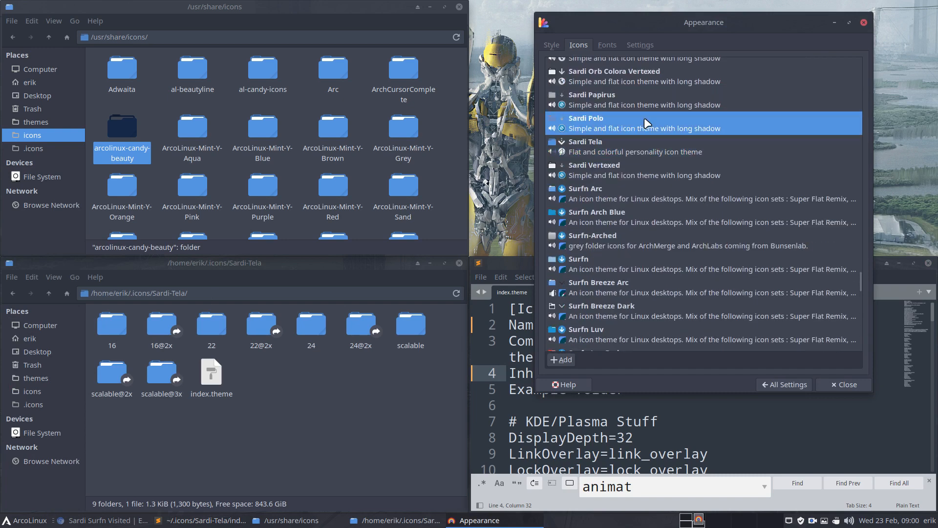
Step: Apply the Sardi Tela icon theme and examine its icons in the application menu's Settings and Favorites categories
click(644, 142)
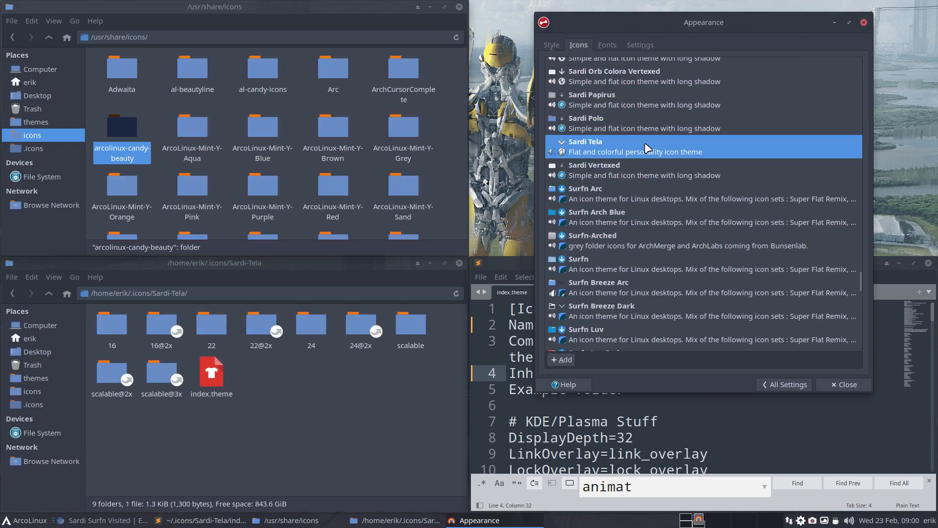
click(9, 521)
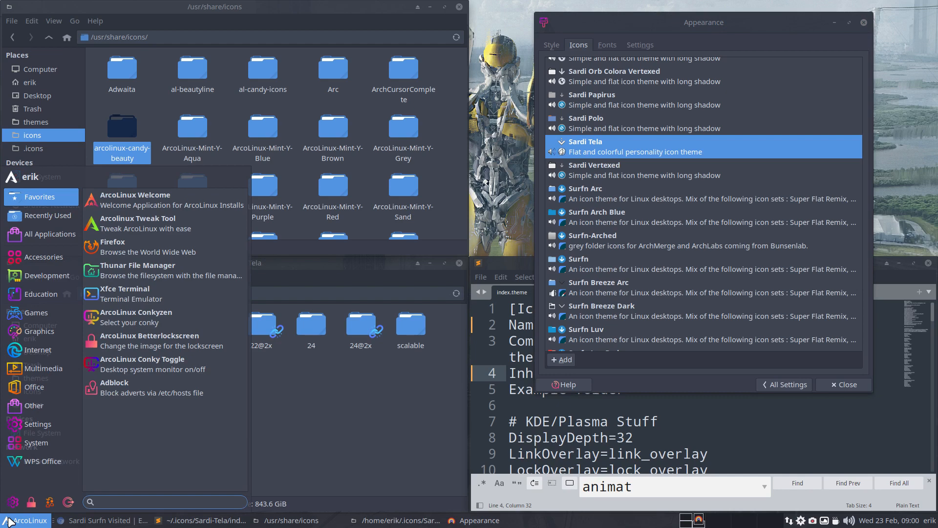
click(29, 425)
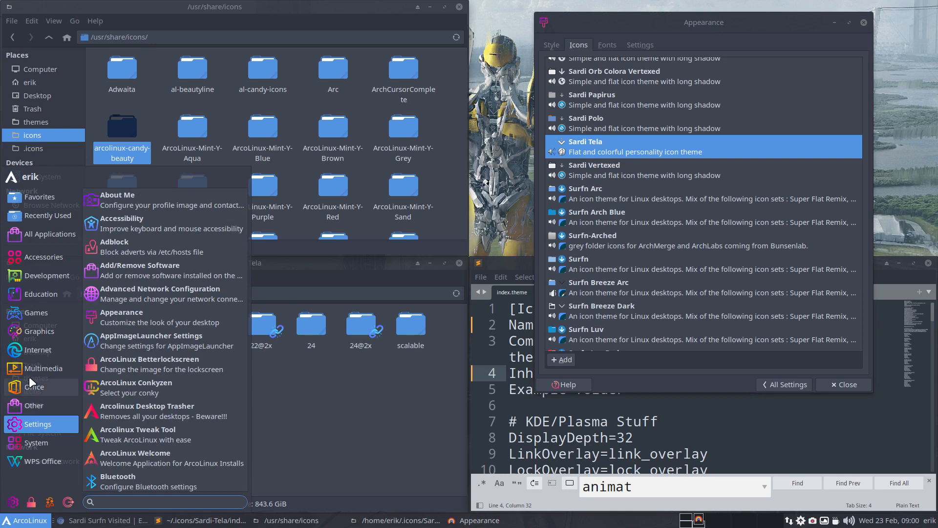
click(42, 196)
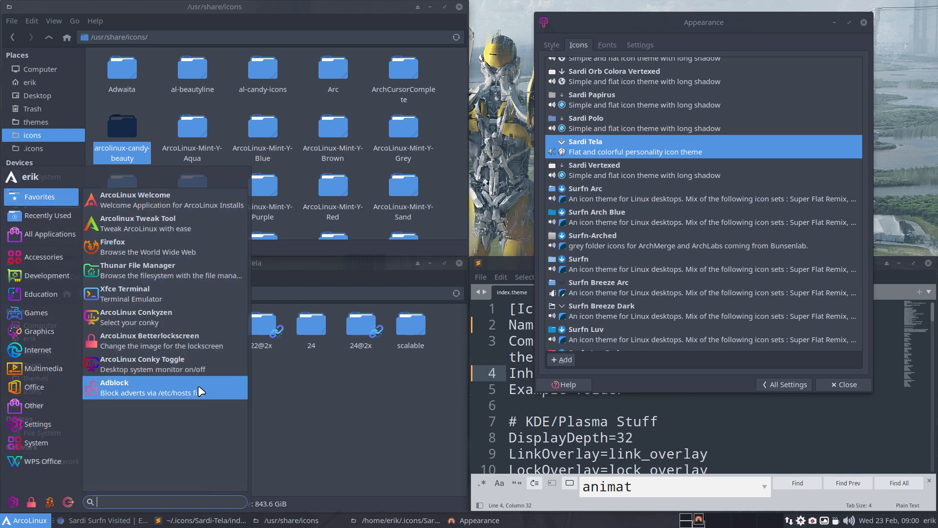
click(302, 401)
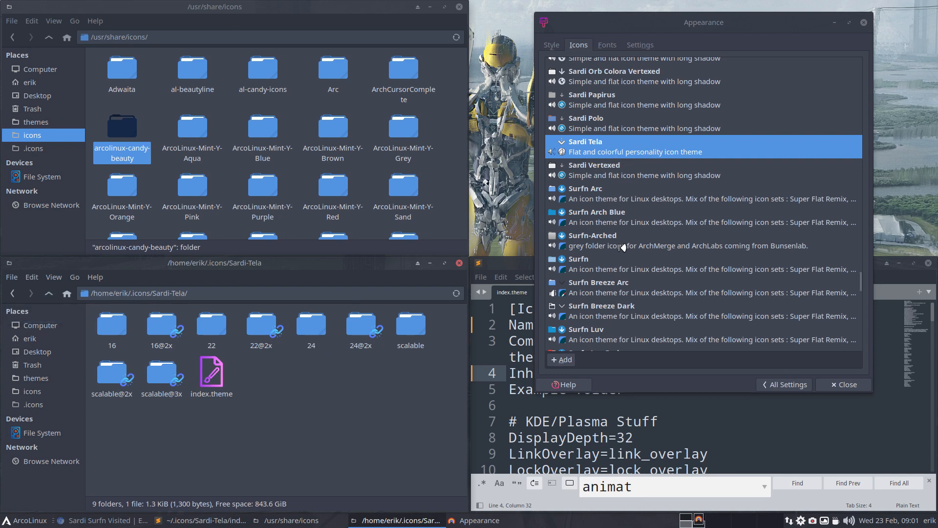
Step: Set the Inherits value in Sardi Tela's index.theme to breeze and save the file
scroll(618, 246, up, 5)
scroll(618, 245, up, 15)
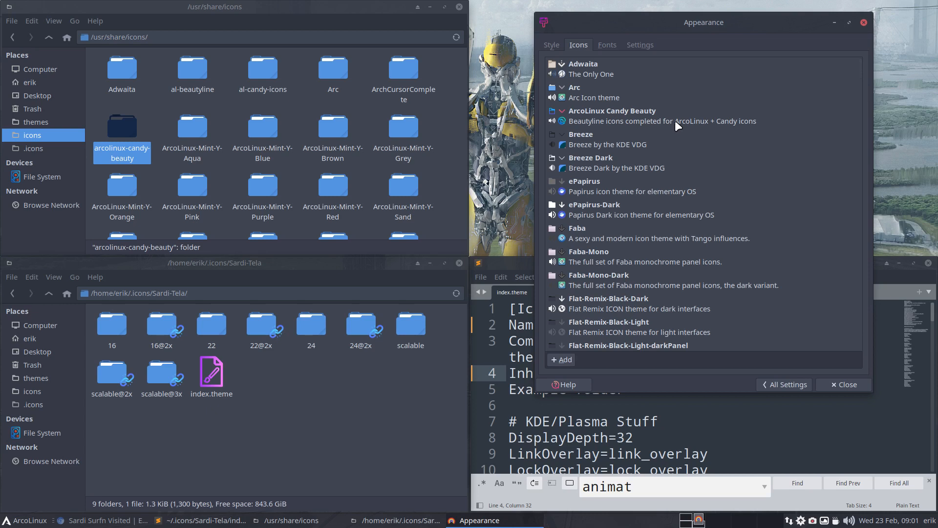
click(545, 411)
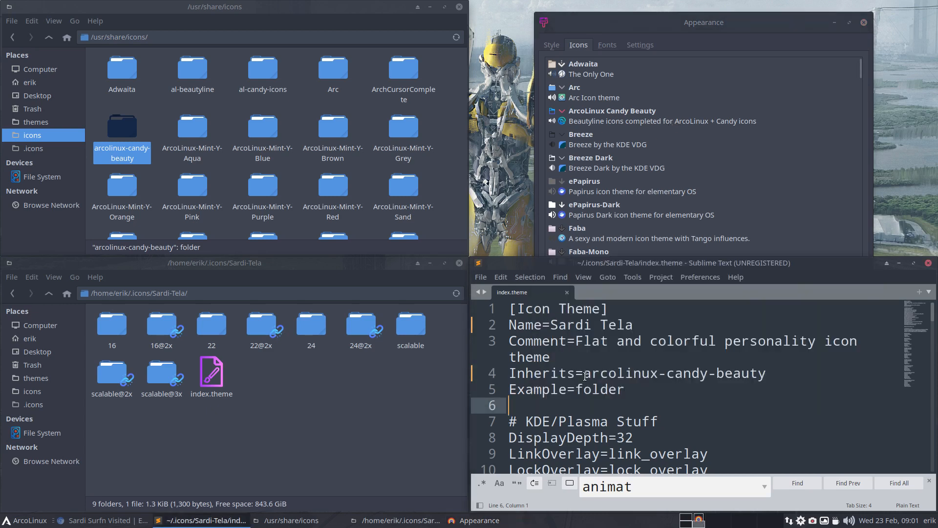
drag(584, 373, 768, 373)
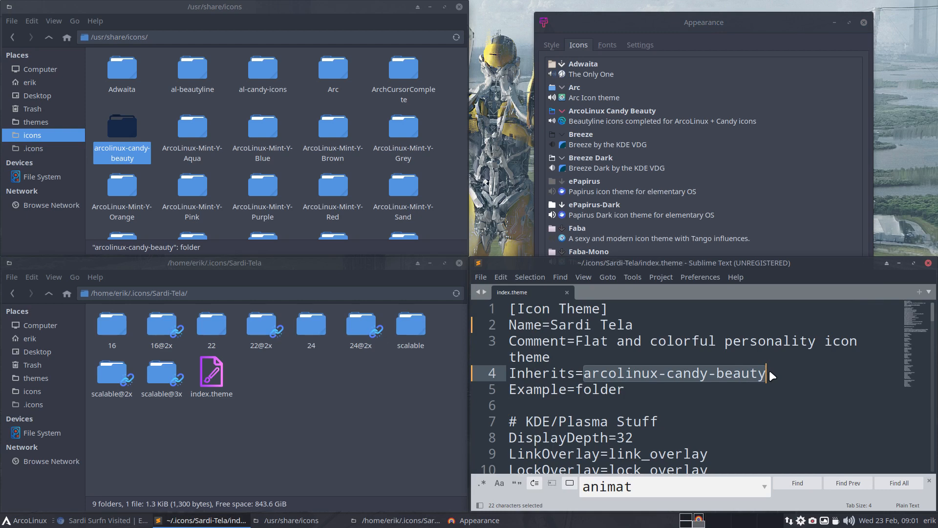
text(breeze)
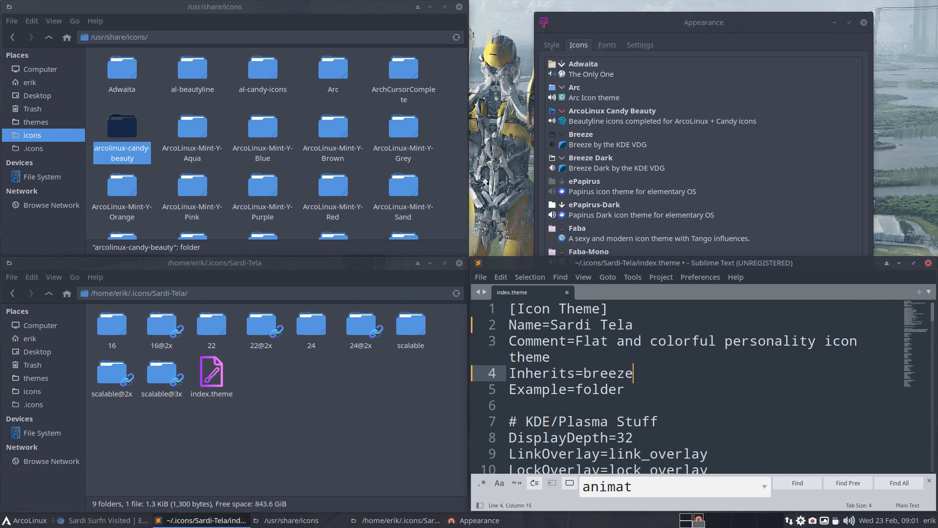
key(ctrl+s)
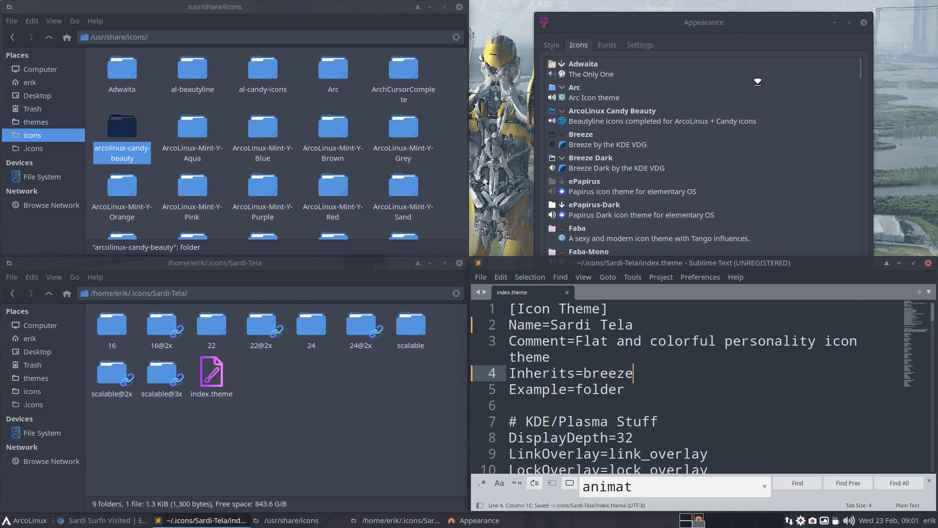
Step: Look up the breeze folder in /usr/share/icons to check the inherited theme's folder name
click(742, 146)
scroll(742, 137, down, 20)
scroll(742, 137, down, 10)
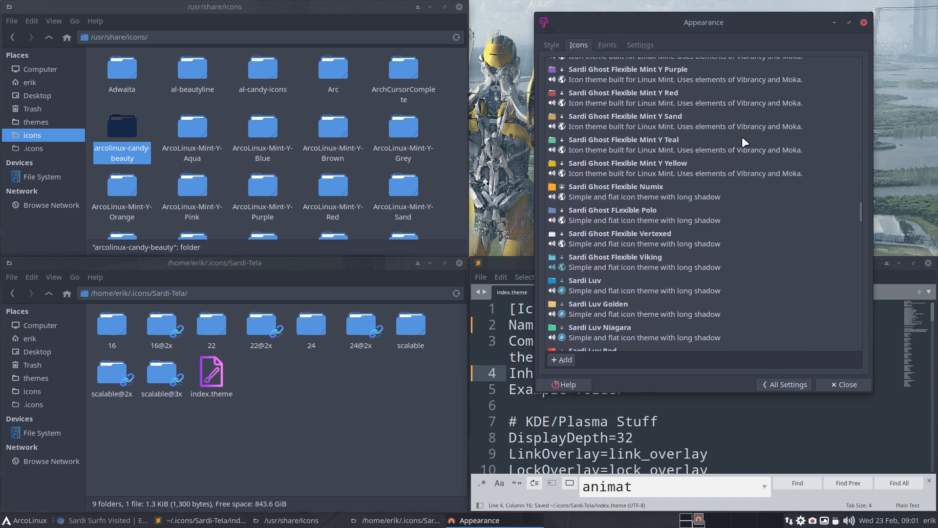
click(304, 110)
text(bre)
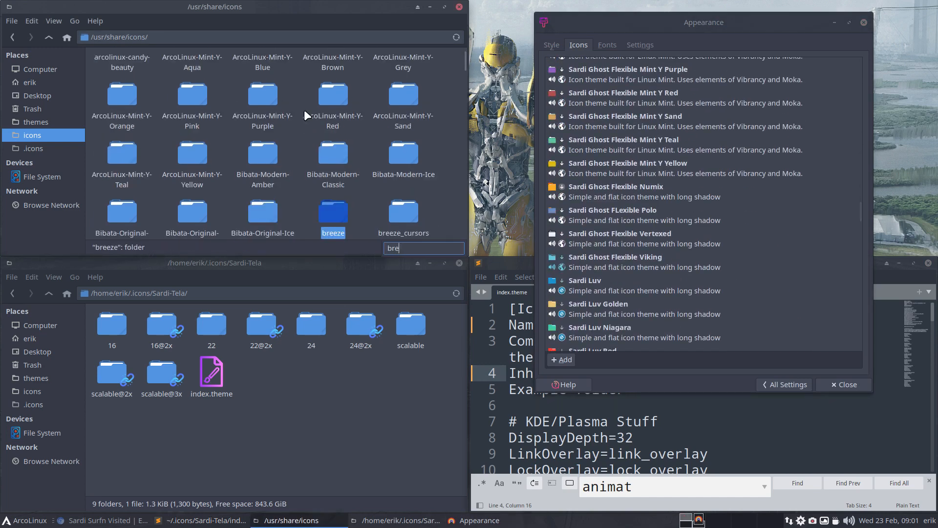
Step: Reload the edited icon theme by applying Sardi Polo and reapplying Sardi Tela, and check the application menu's icons
click(676, 220)
scroll(676, 220, down, 15)
scroll(677, 220, down, 5)
scroll(676, 220, up, 3)
click(676, 220)
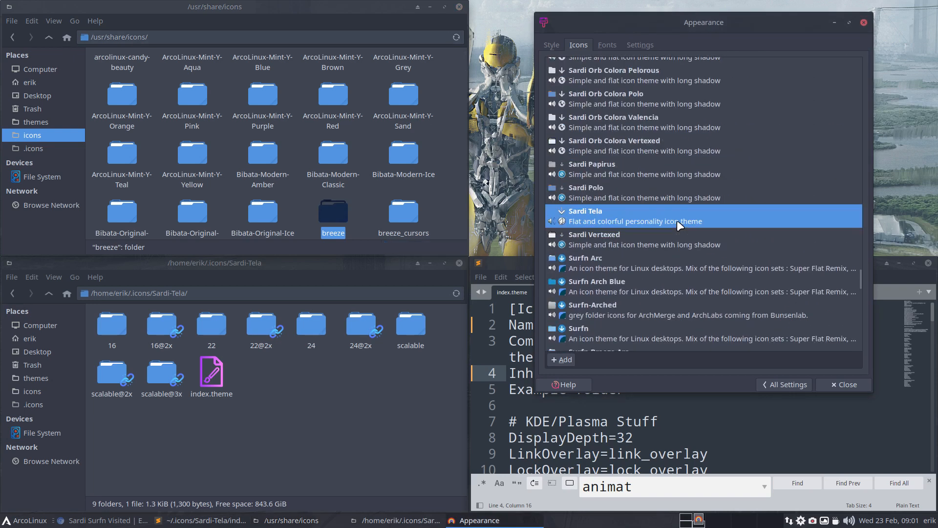
scroll(676, 220, up, 3)
click(633, 258)
click(619, 283)
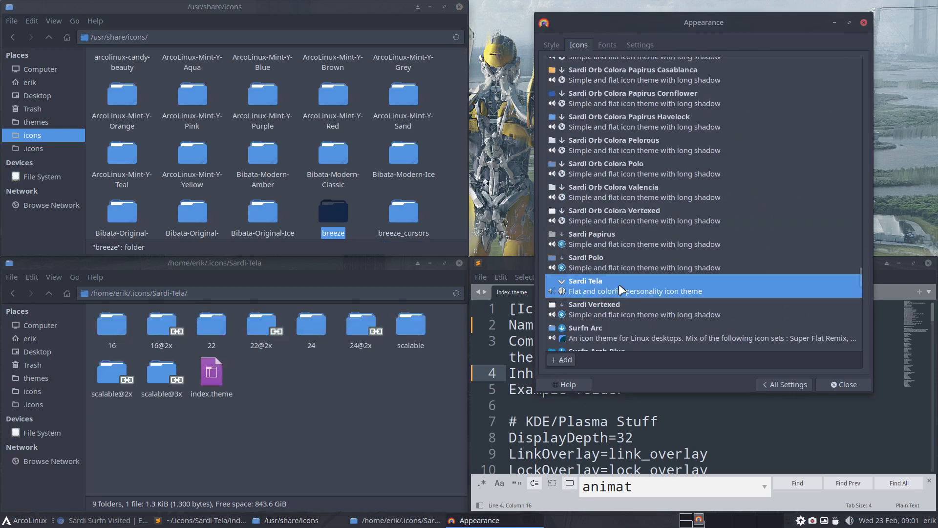
click(18, 521)
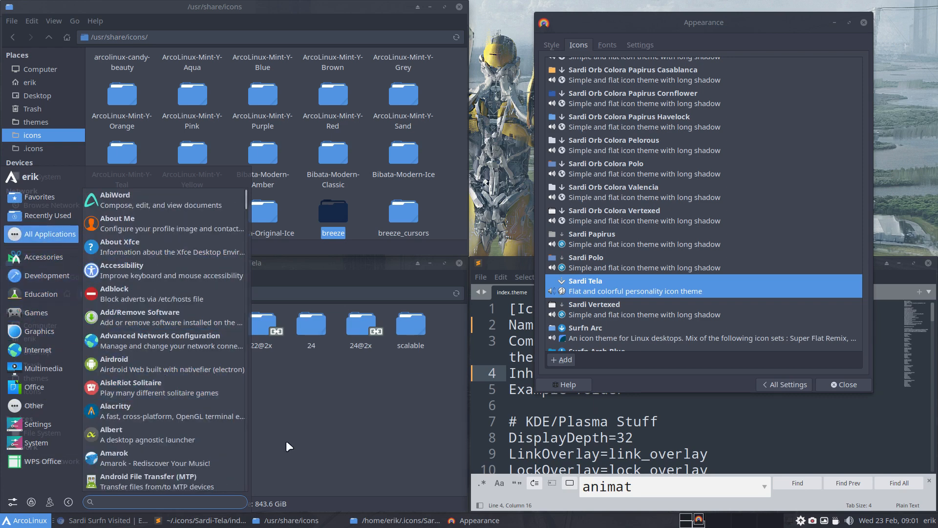
click(320, 439)
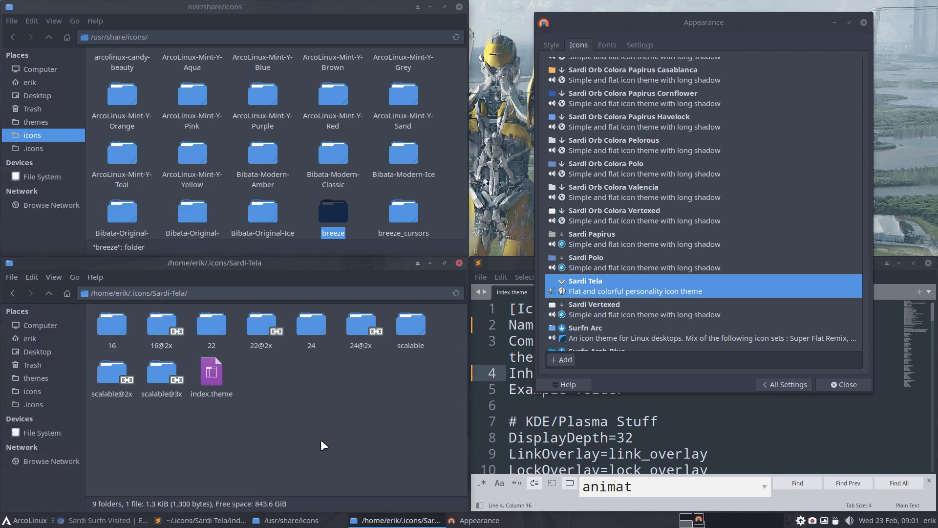
Step: Remove the arcolinux-icon-themes-fixer-git package with pacman -R in a terminal, entering the account password and accepting the removal
key(ctrl+alt+t)
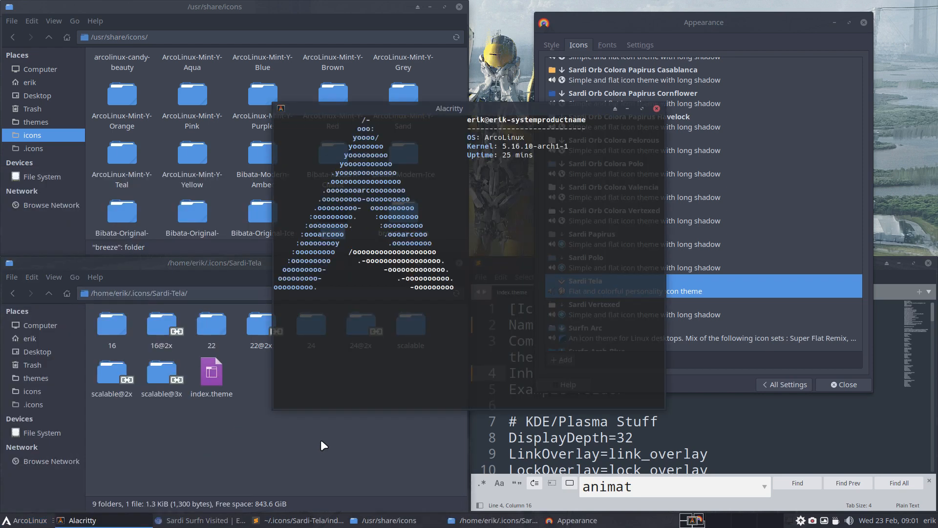
text(sudo pac)
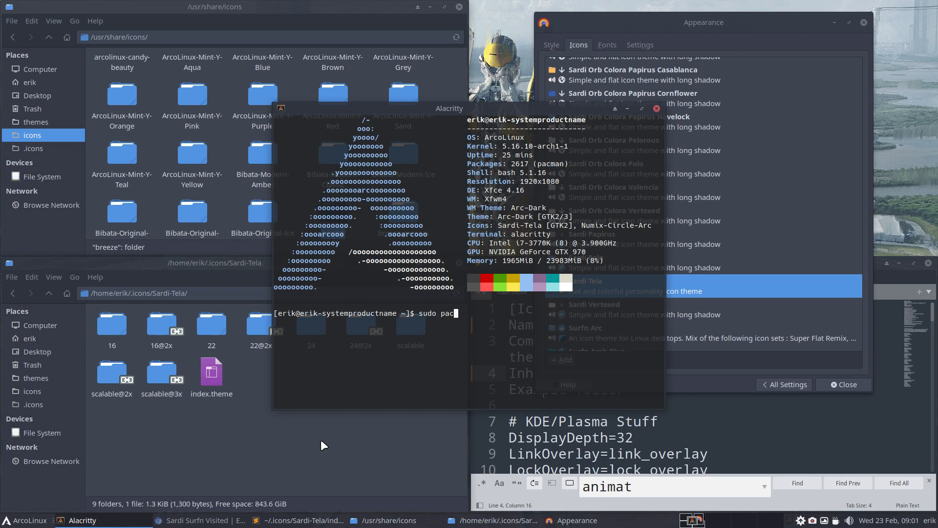
text(man -R arcolinux-ic)
key(Tab)
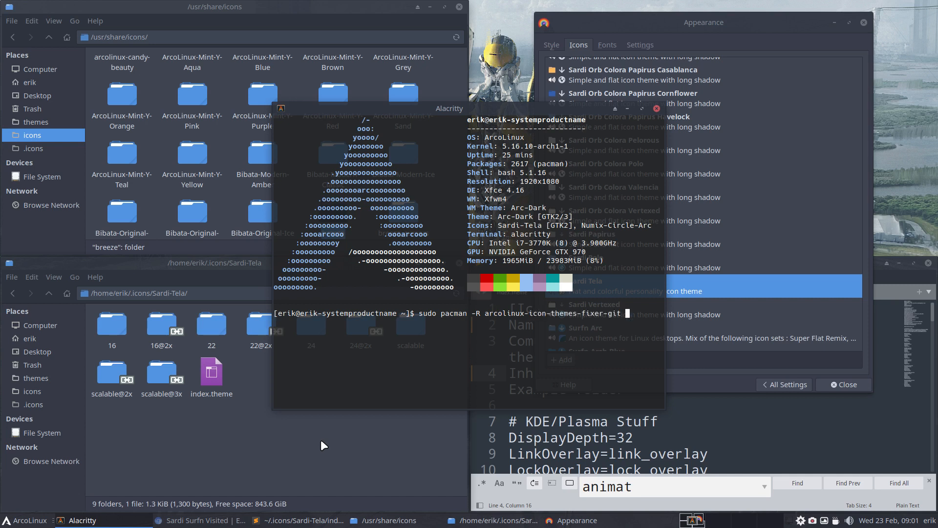
key(Return)
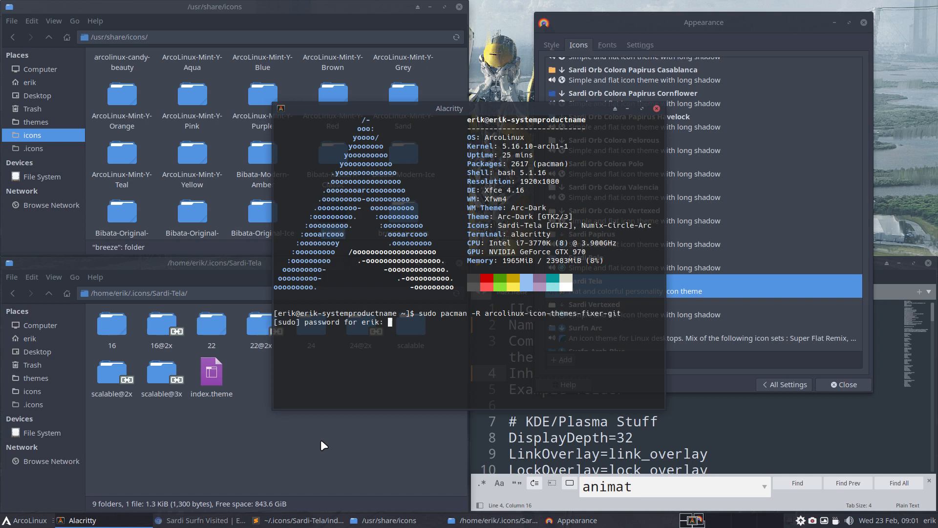
key(Return)
key(Return)
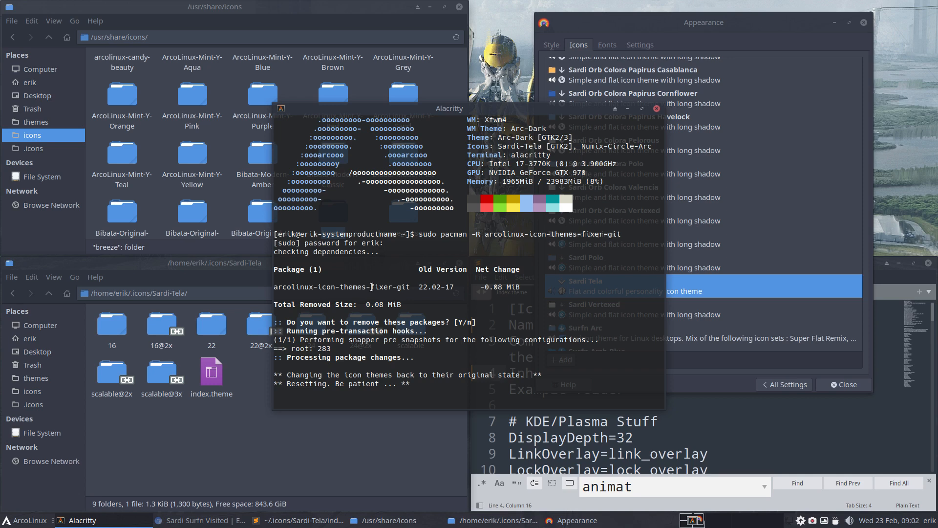
click(27, 520)
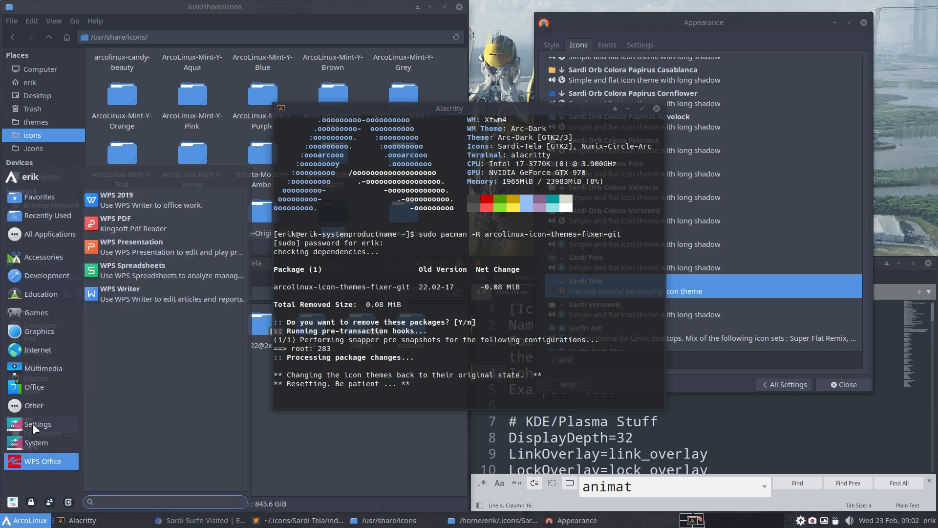
mouse_move(51, 263)
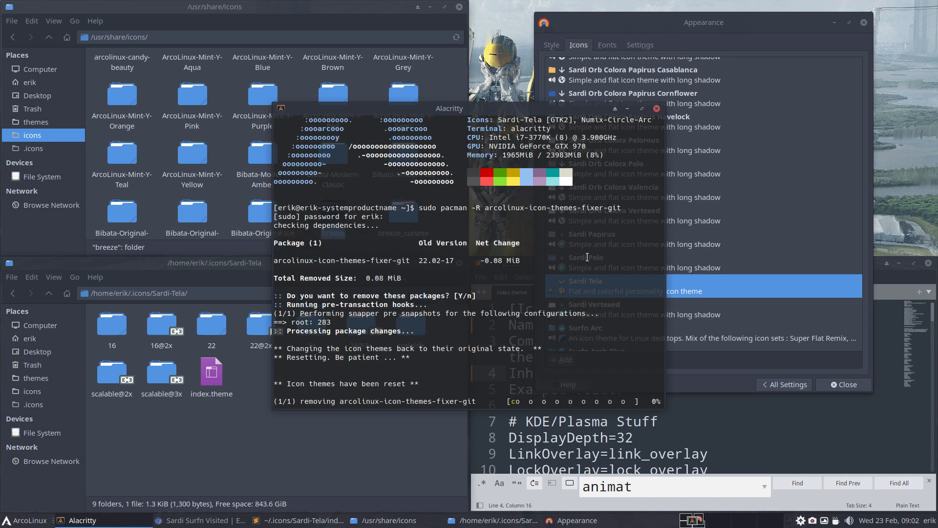
Step: Close the terminal and refresh the icons by switching to Sardi Polo and back to Sardi Tela
click(656, 108)
click(651, 263)
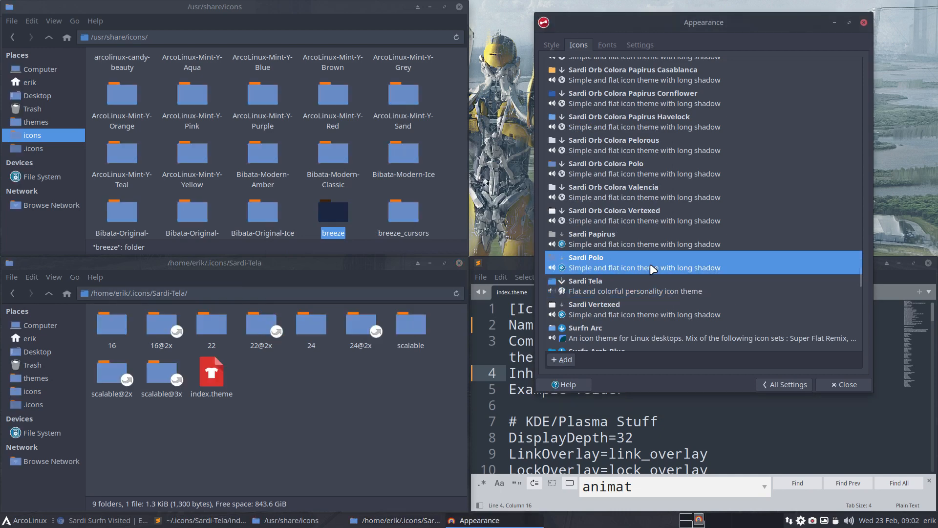
click(649, 288)
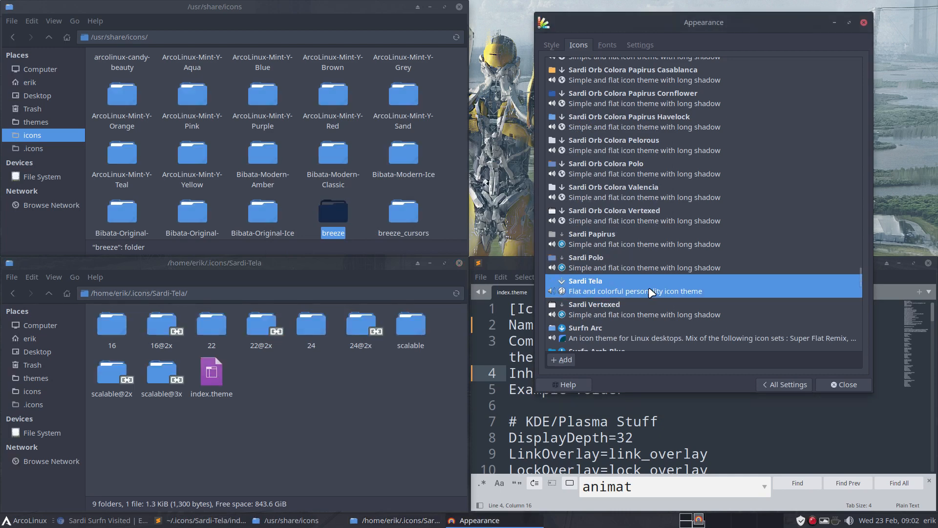
Step: Examine the application icons across the menu's categories, including Multimedia, Education, Accessories and All Applications
click(24, 520)
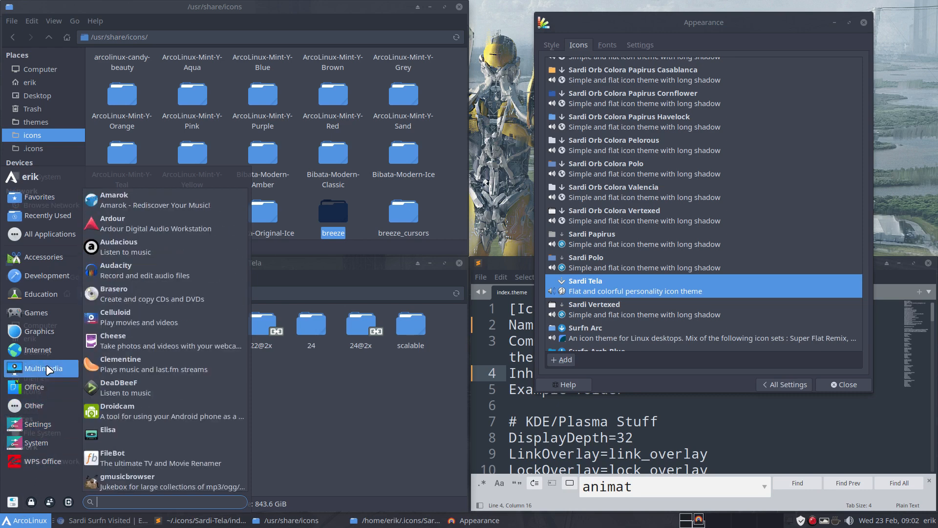
click(46, 349)
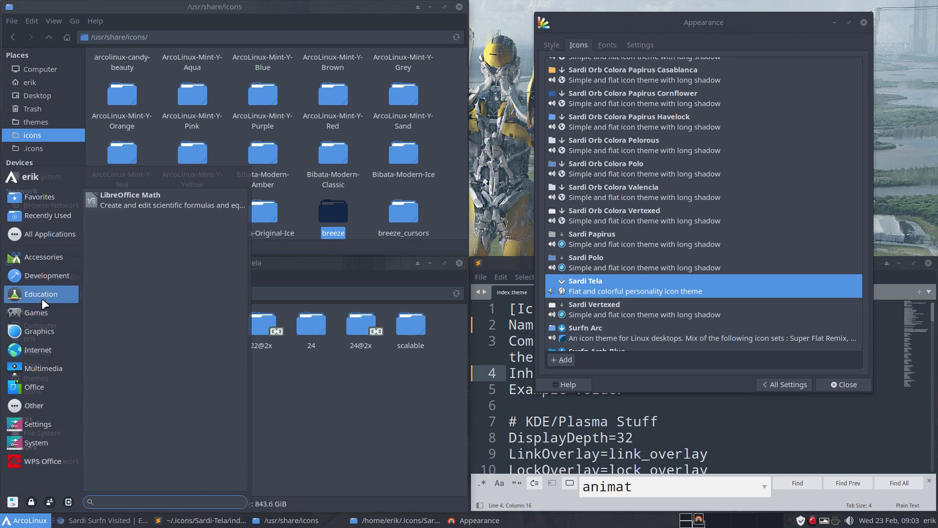
mouse_move(51, 277)
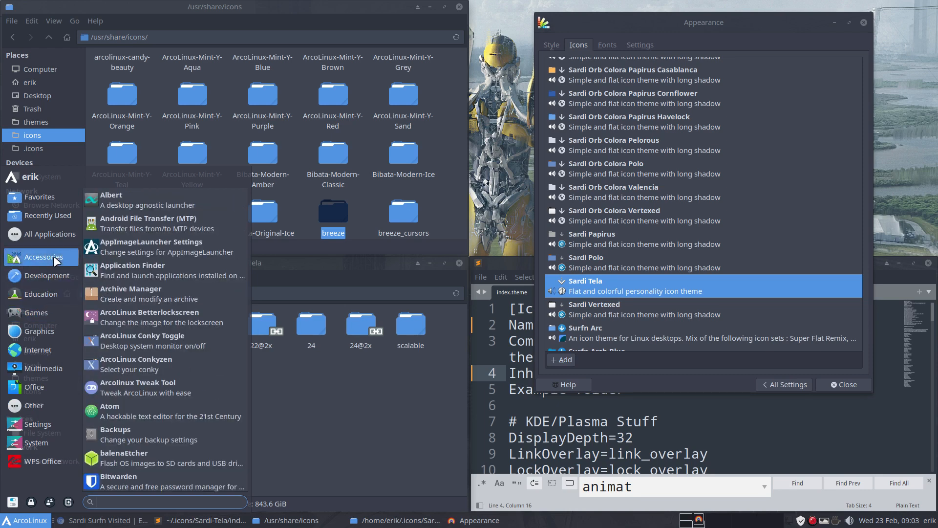
mouse_move(52, 233)
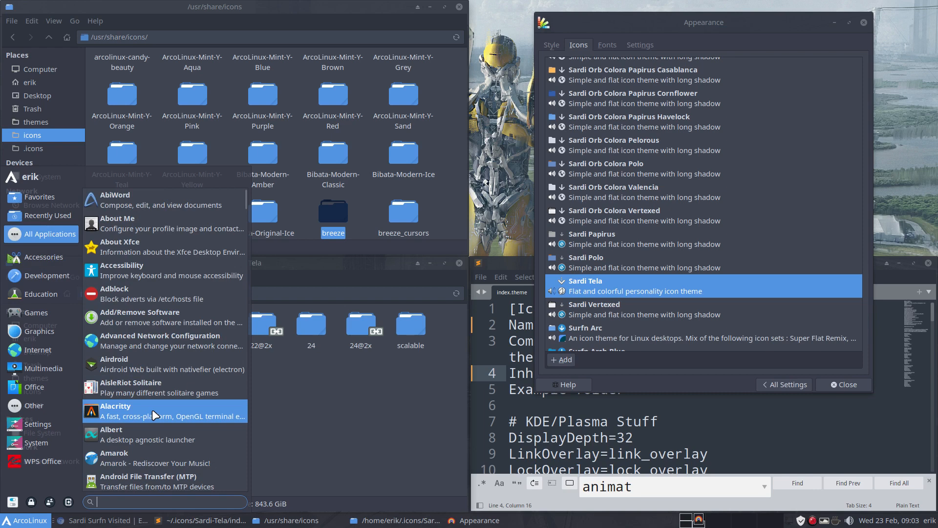
scroll(151, 409, down, 5)
scroll(152, 413, down, 5)
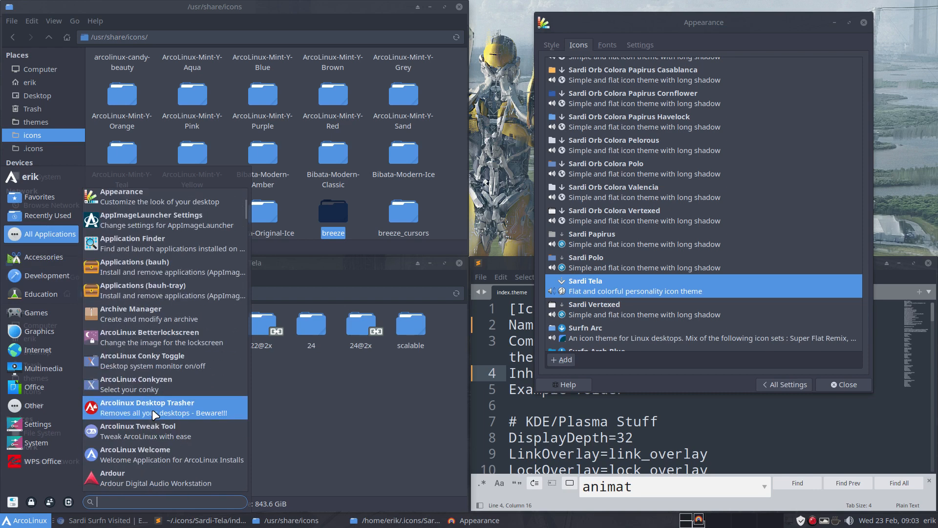
click(285, 424)
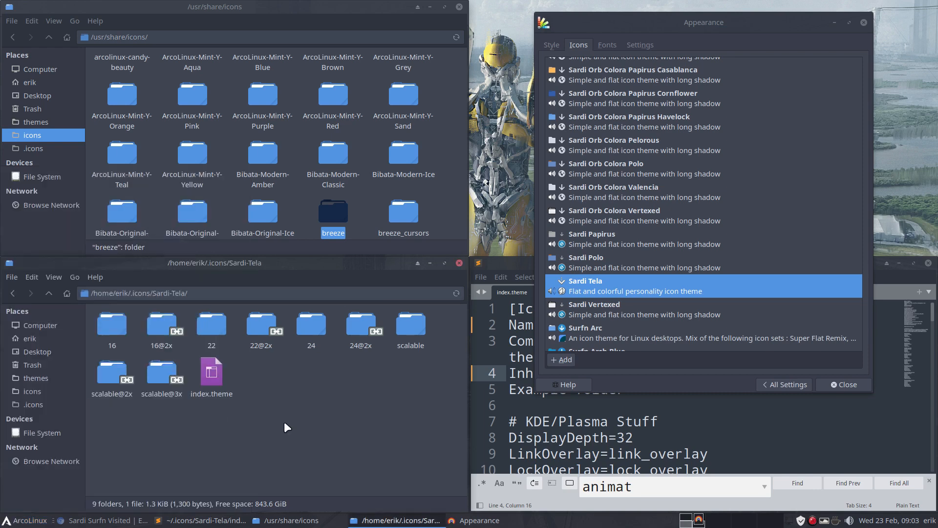
Step: Look through the installed icon themes and locate the Papirus folder in /usr/share/icons
scroll(609, 150, up, 20)
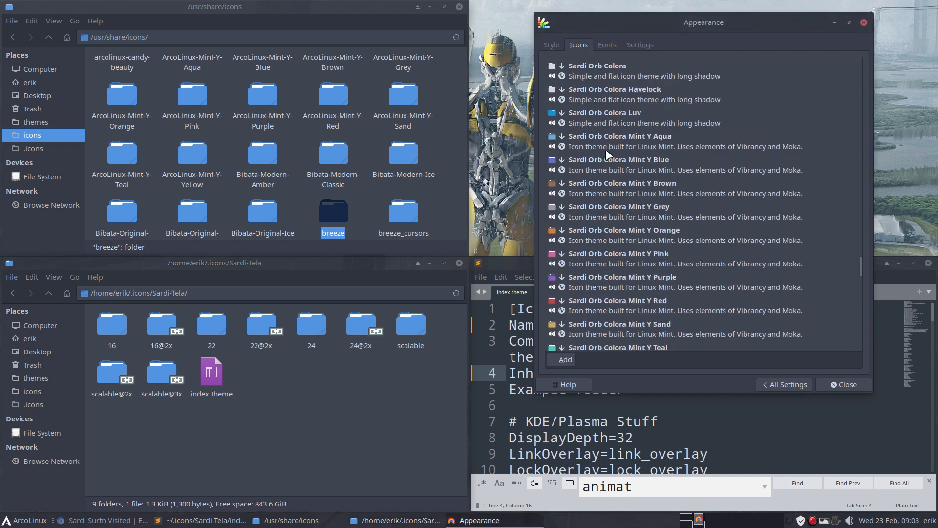
scroll(607, 152, up, 8)
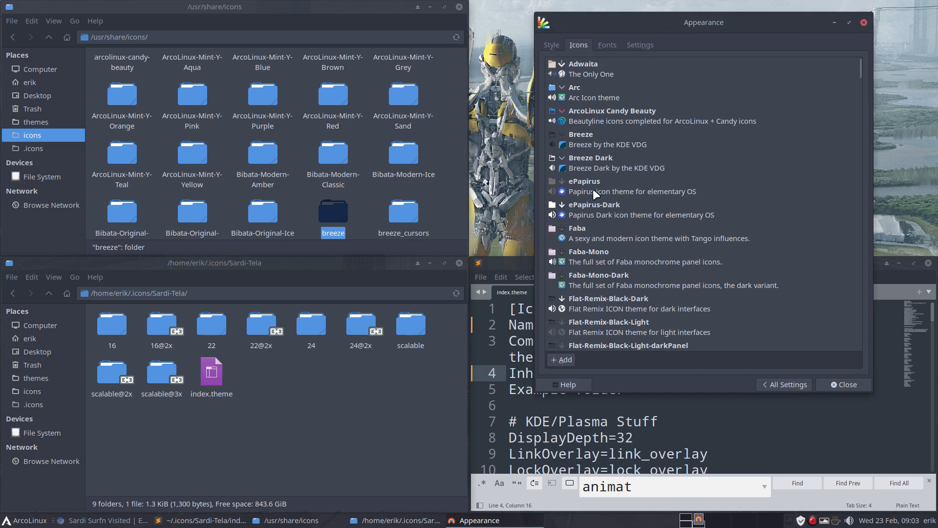
click(356, 221)
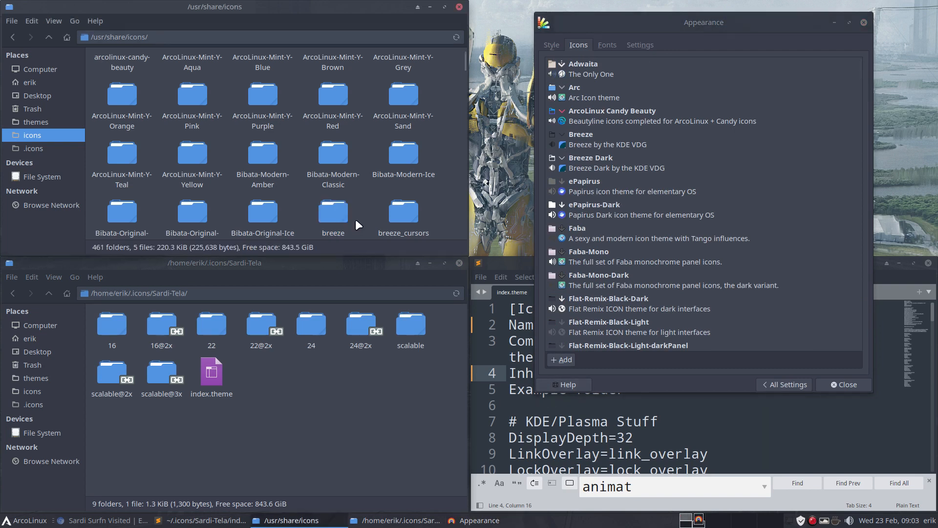
text(p)
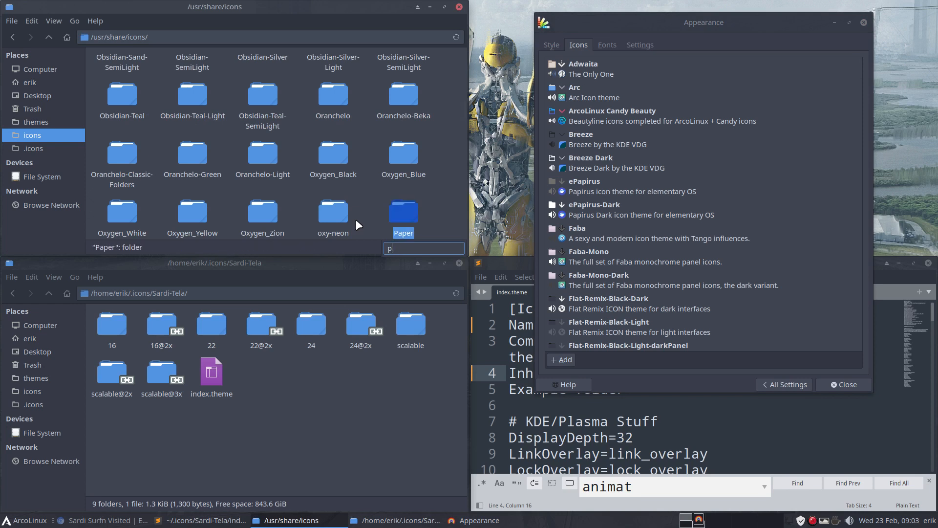
text(apiruy)
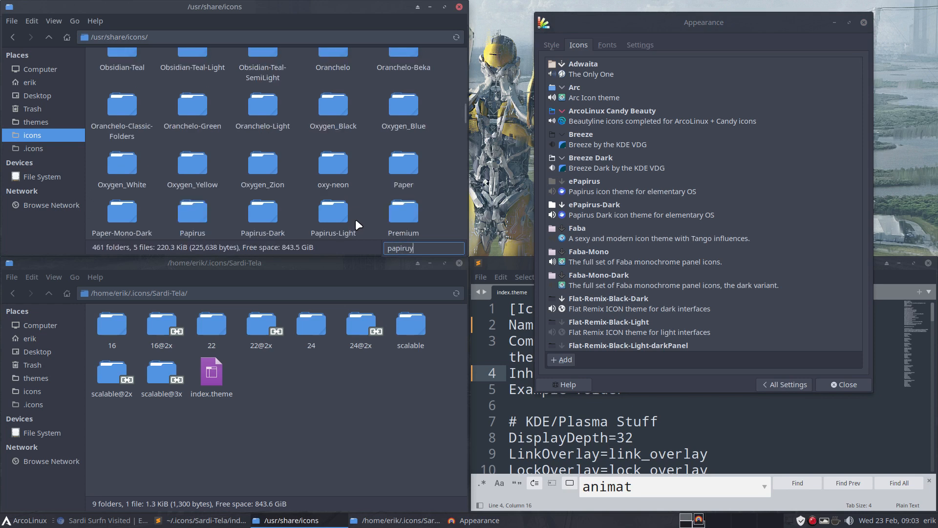
Step: Set the Inherits value in Sardi Tela's index.theme to Papirus and save the file
click(498, 264)
double_click(593, 373)
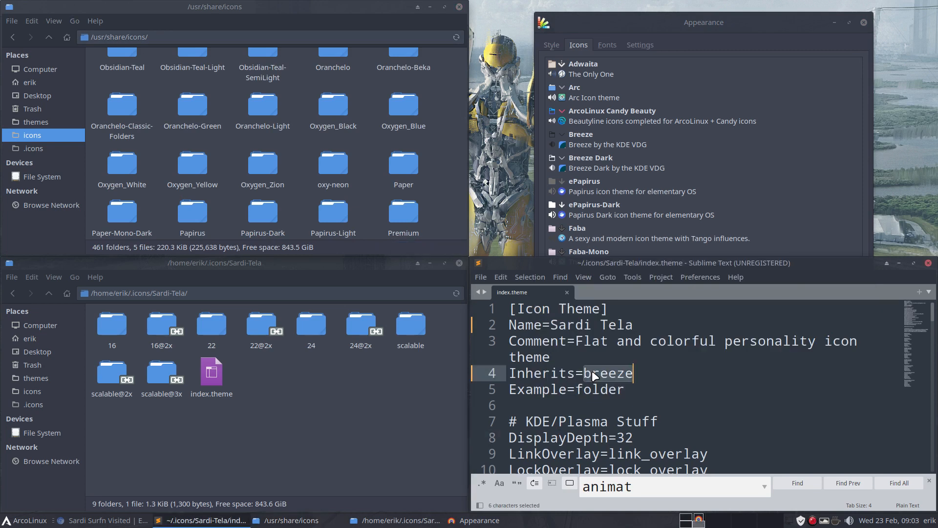
text(pa)
key(BackSpace)
key(BackSpace)
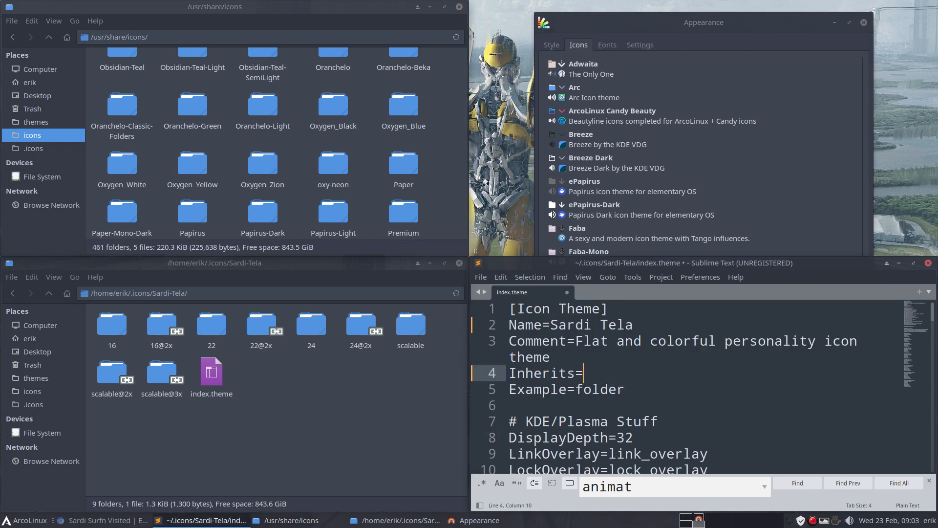
text(Papirus)
key(ctrl+s)
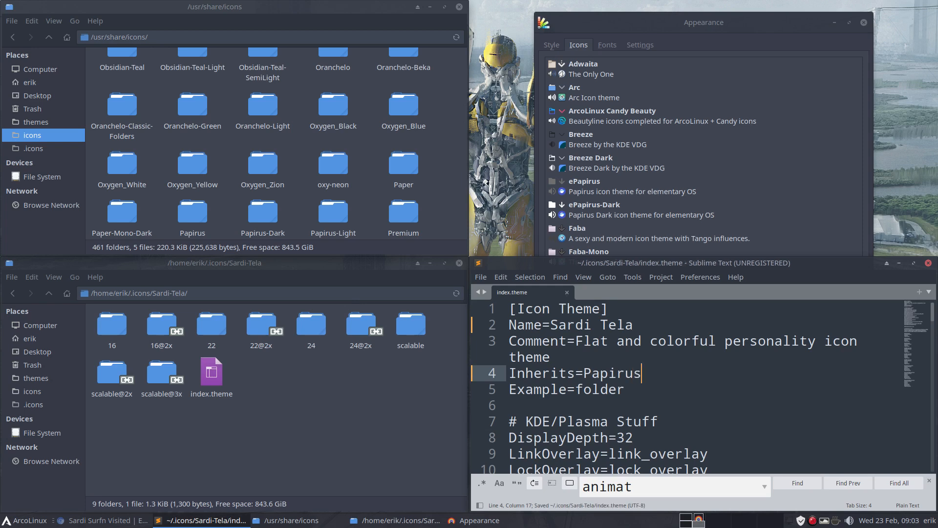
Step: Reload the edited theme by applying Sardi Polo and reapplying Sardi Tela in the appearance settings
click(658, 201)
scroll(659, 198, down, 20)
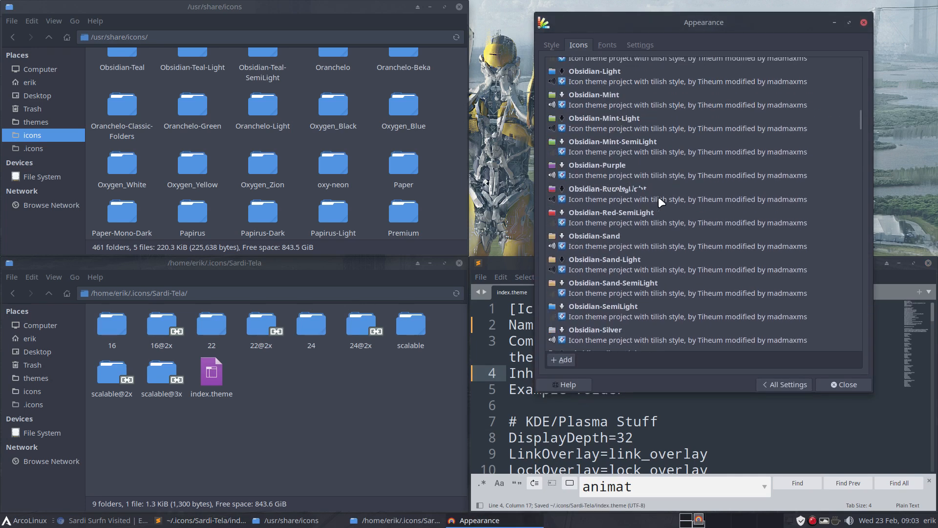
scroll(658, 198, down, 15)
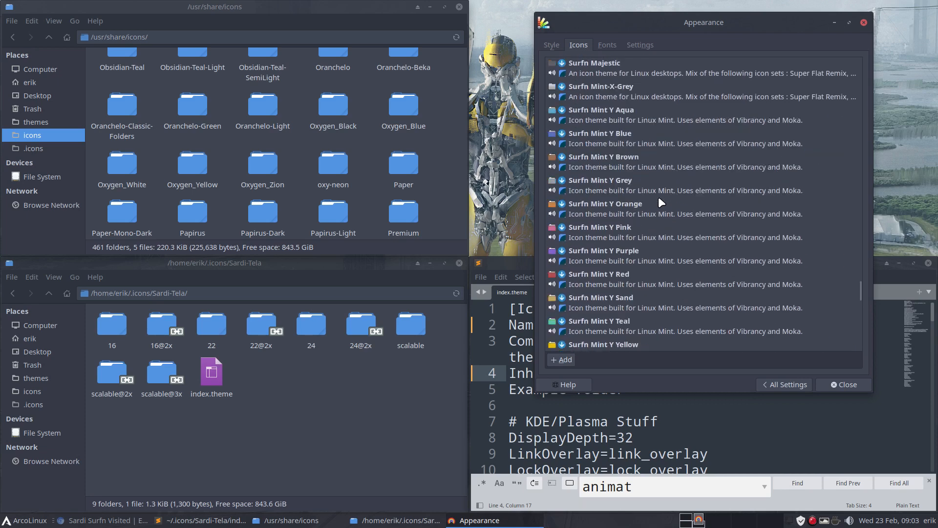
scroll(636, 161, up, 3)
click(603, 87)
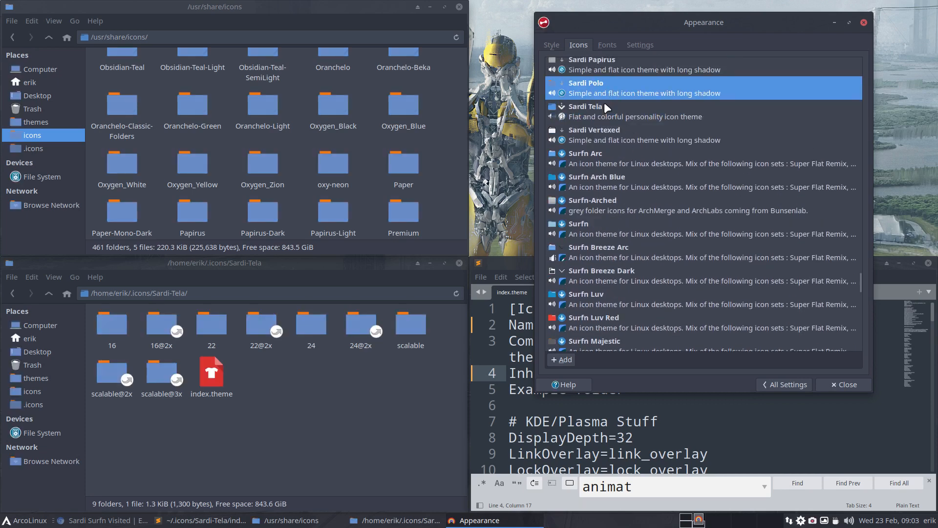
click(604, 102)
Step: Examine the application menu's icons in WPS Office, Office and All Applications, and close the menu
click(28, 521)
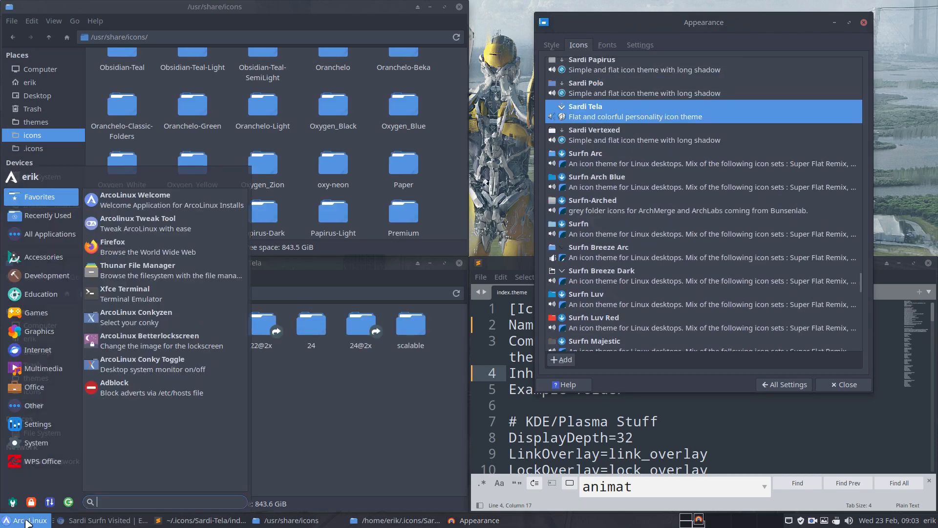
click(38, 458)
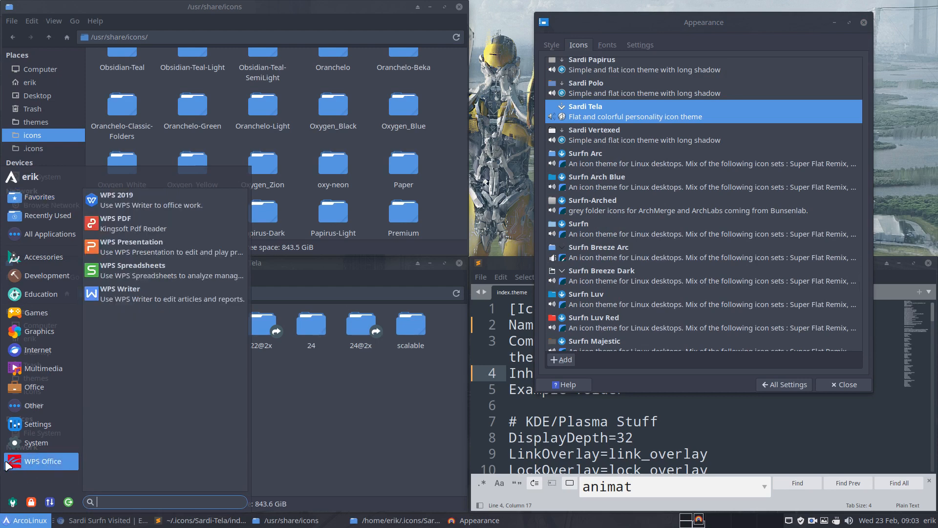
click(37, 443)
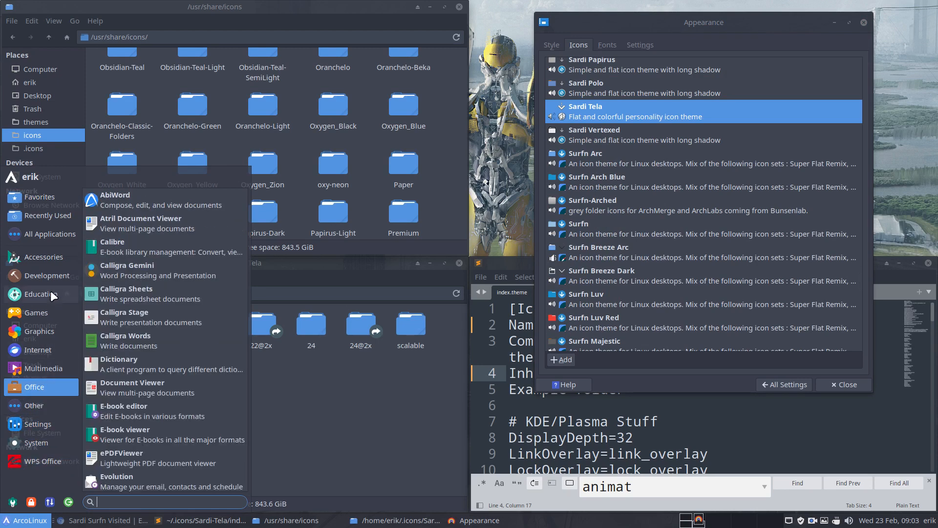
mouse_move(51, 236)
scroll(221, 359, down, 20)
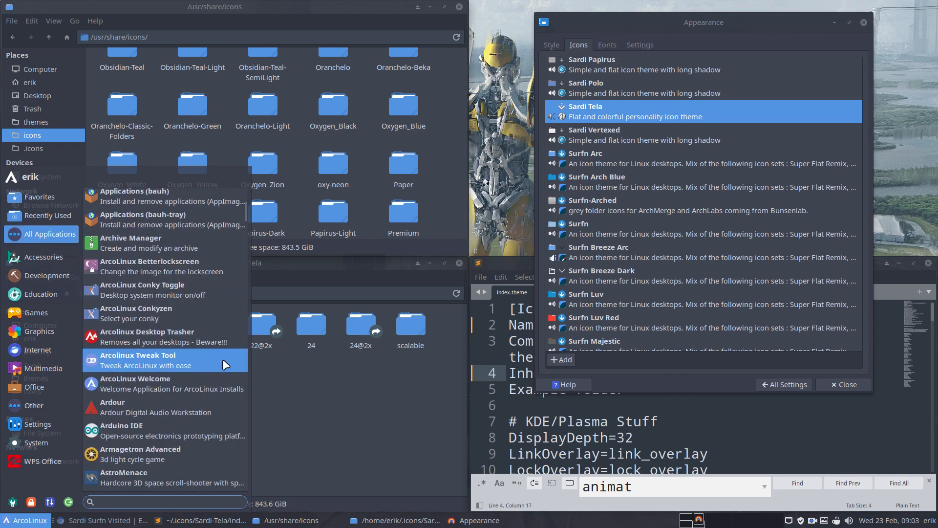
scroll(222, 359, down, 20)
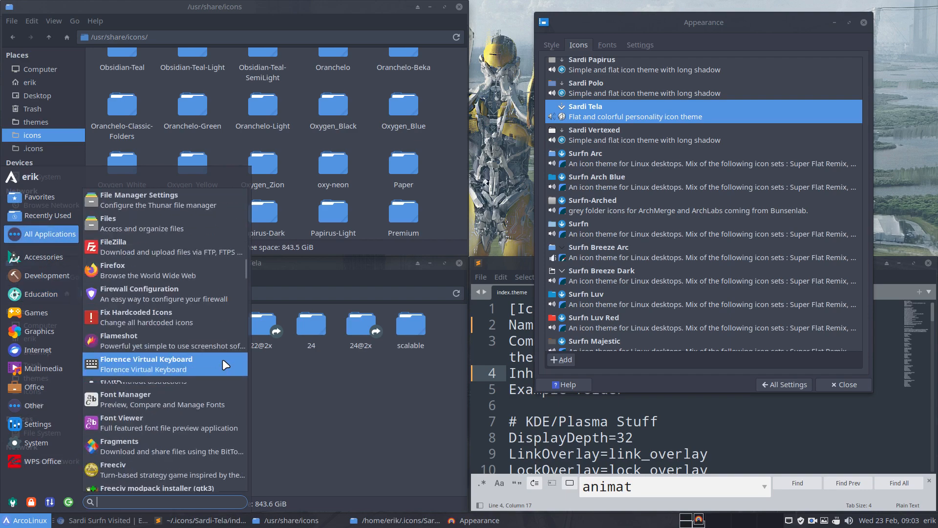
scroll(223, 362, down, 20)
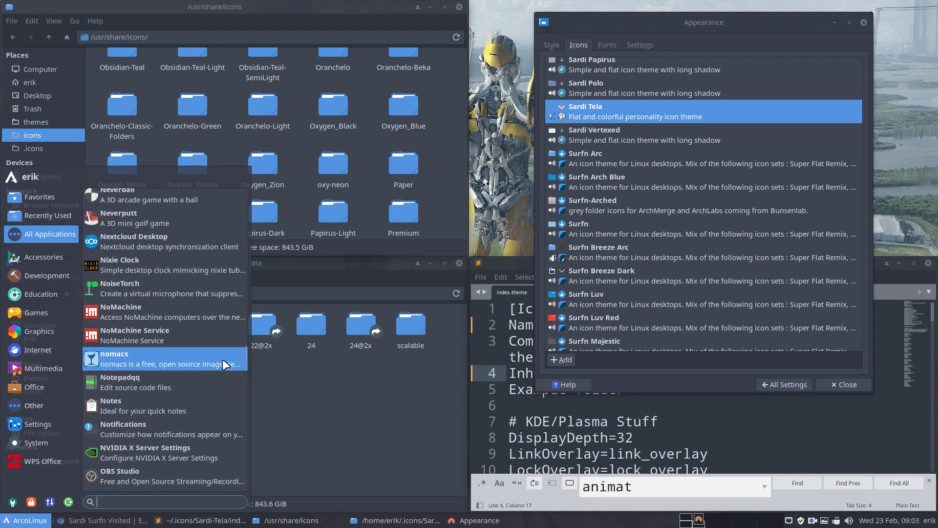
scroll(222, 359, down, 5)
click(313, 440)
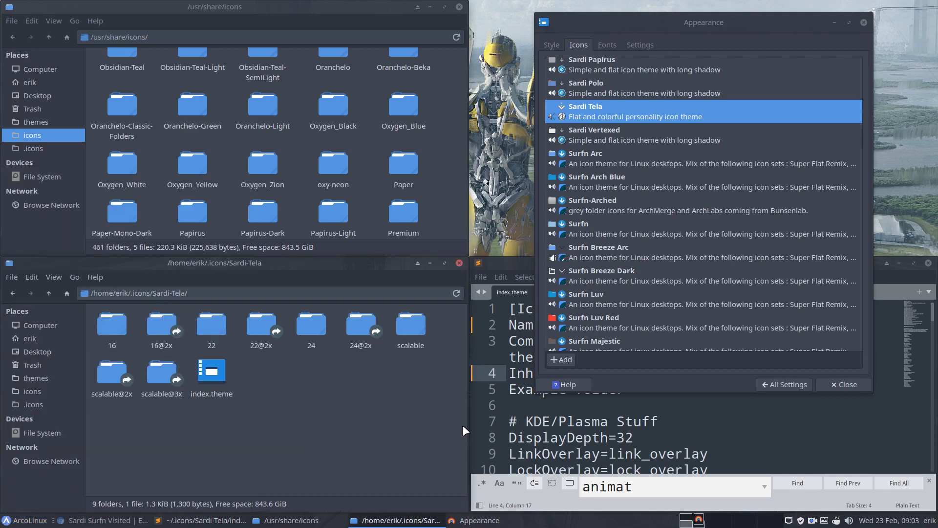
Step: Browse the list of installed icon themes, from Adwaita to the Obsidian variants, for other themes to inherit from
scroll(625, 130, up, 10)
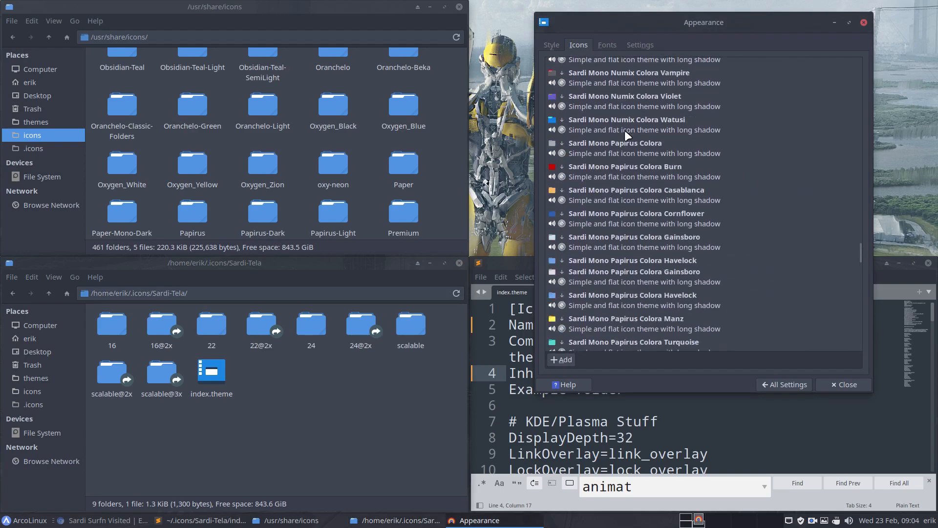
scroll(624, 130, up, 20)
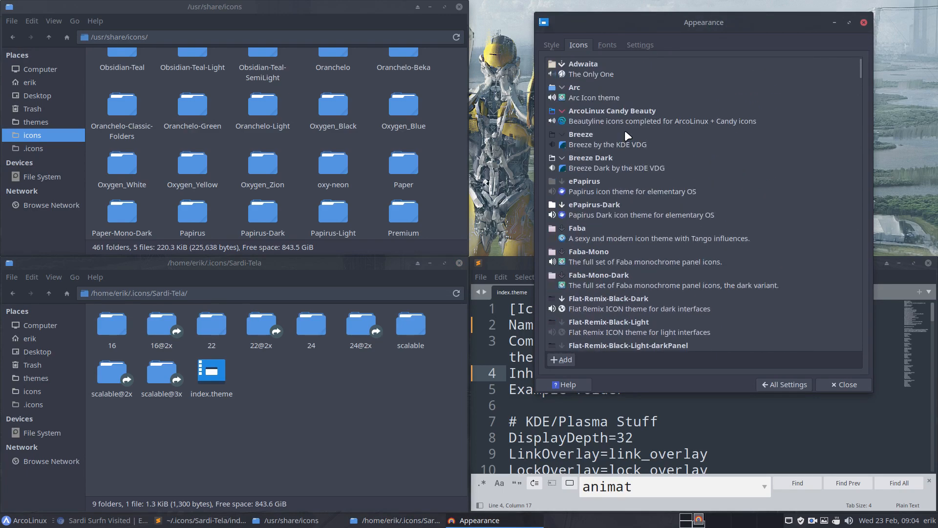
scroll(625, 130, down, 8)
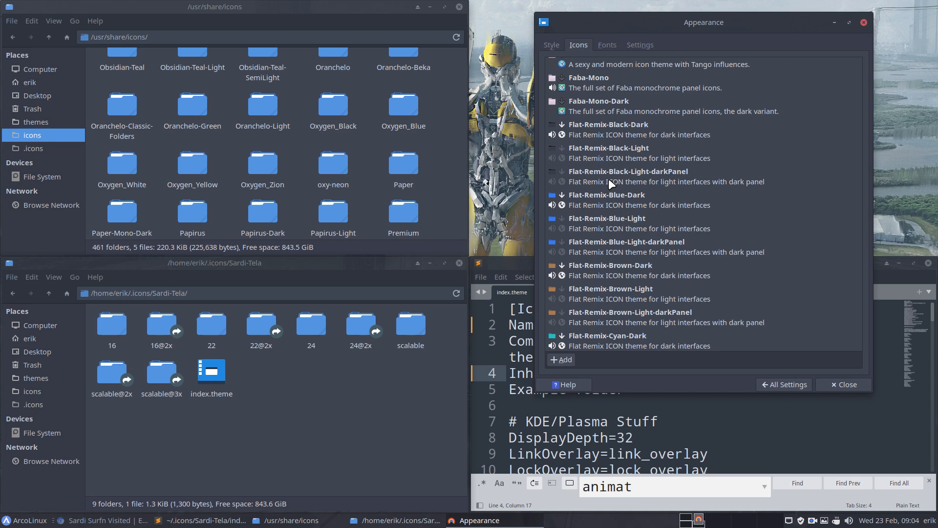
scroll(617, 292, down, 8)
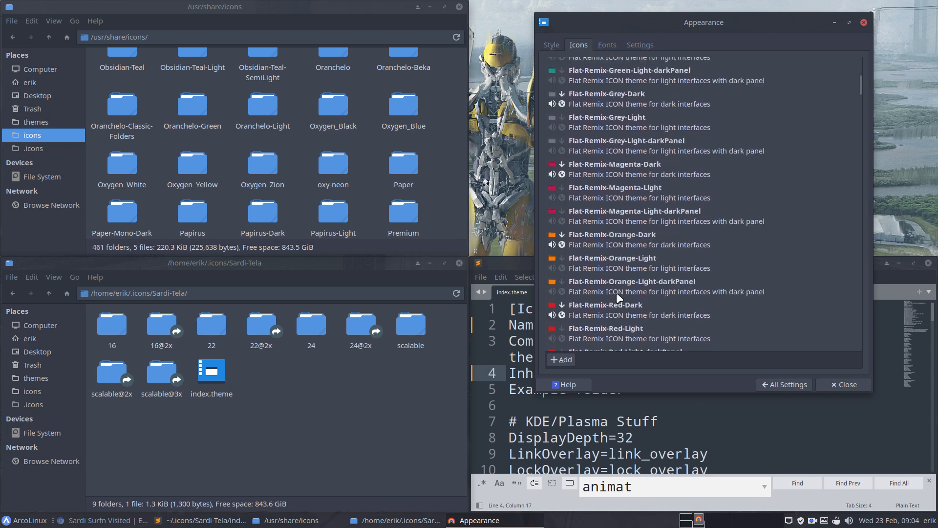
scroll(617, 292, down, 10)
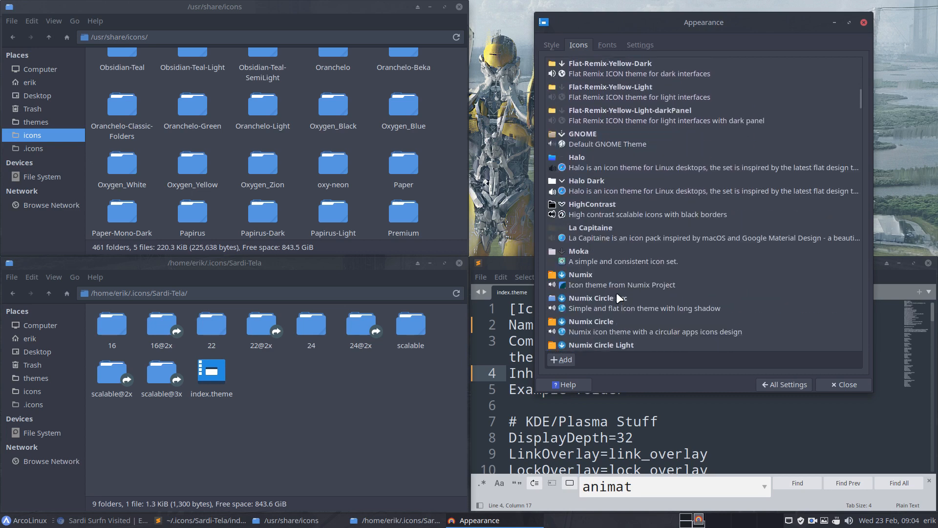
scroll(617, 292, down, 4)
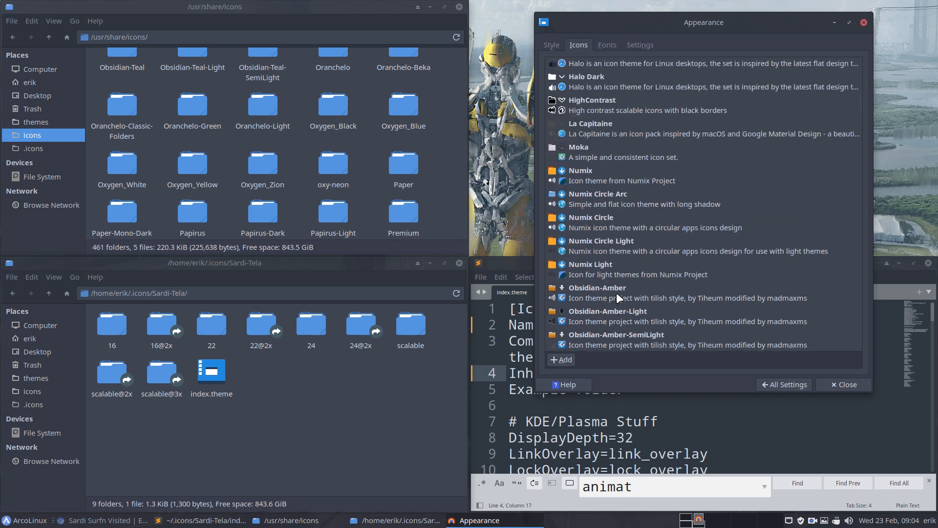
scroll(617, 292, down, 3)
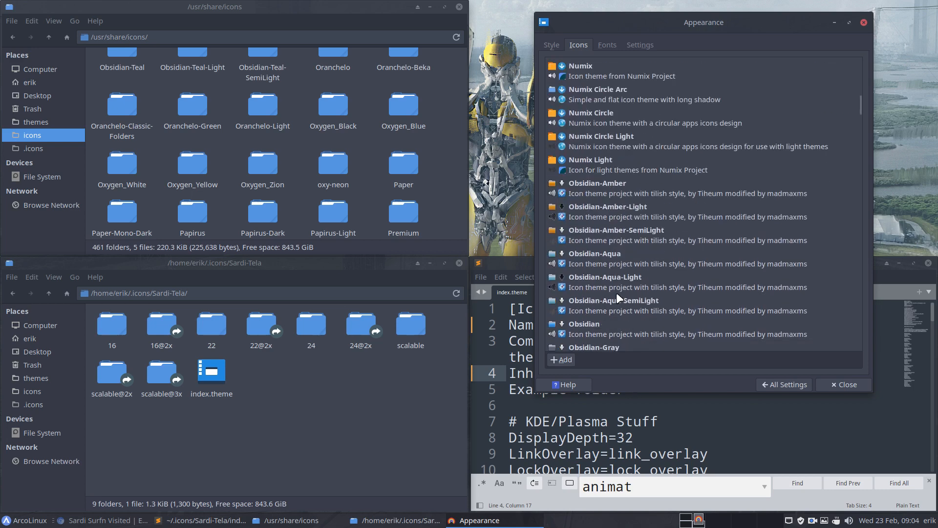
click(649, 454)
drag(584, 374, 650, 377)
scroll(678, 97, up, 20)
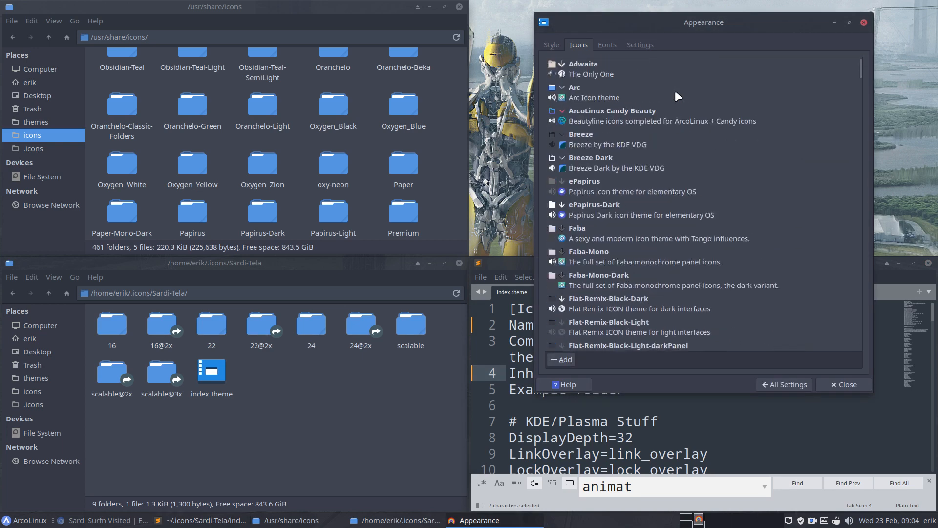
scroll(678, 97, down, 20)
Step: Undo the edits to index.theme until the Inherits value is arcolinux-candy-beauty again
click(678, 417)
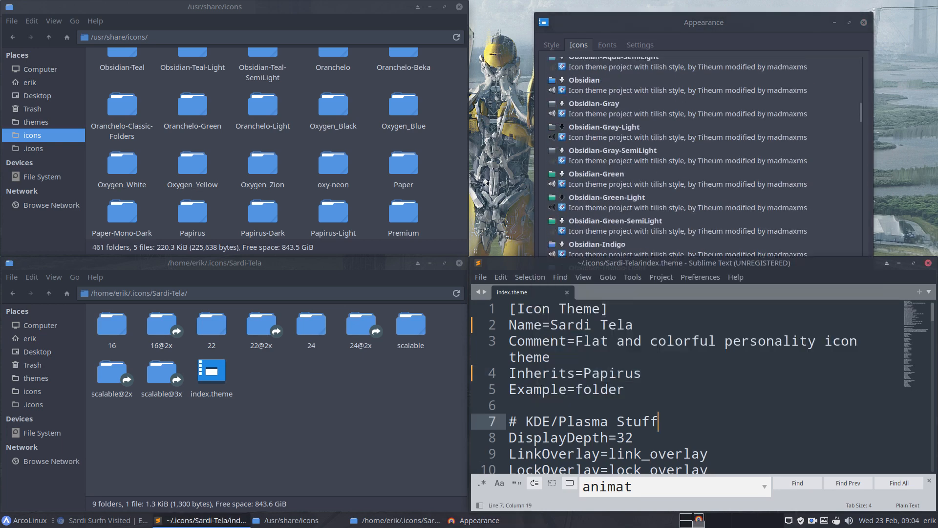
key(ctrl+z)
key(ctrl+z)
key(ctrl+z)
key(ctrl+z)
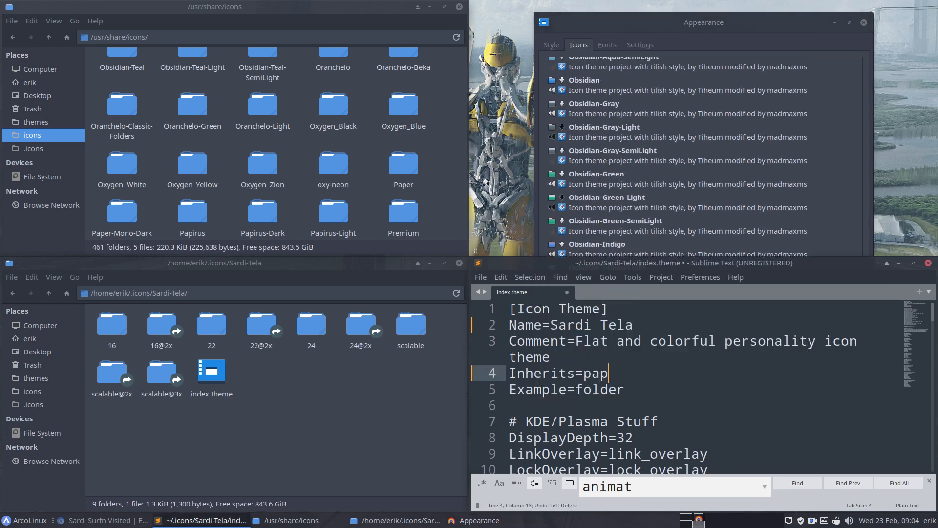
key(ctrl+z)
key(ctrl+z)
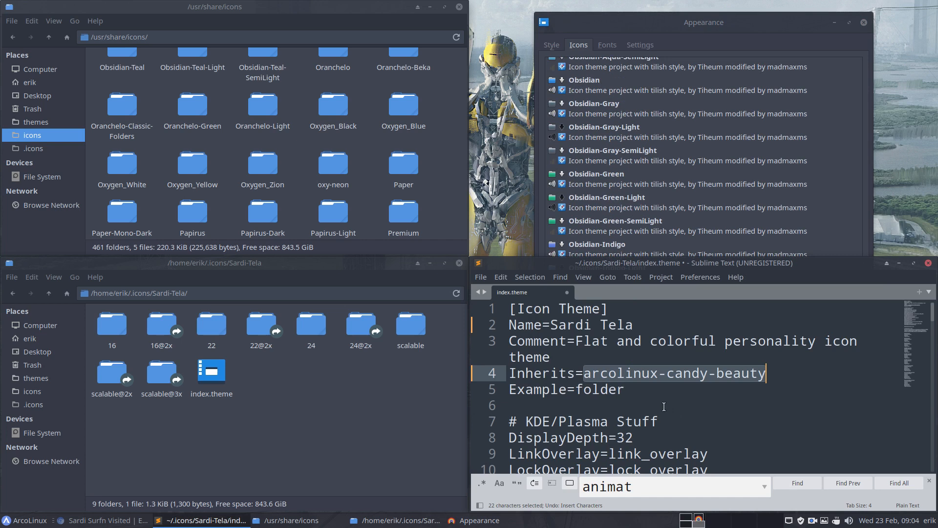
Step: Change the theme's Name value in index.theme to ArcoLinux Candy Beauty Tela and save the file
click(607, 352)
drag(551, 324, 633, 324)
text(A)
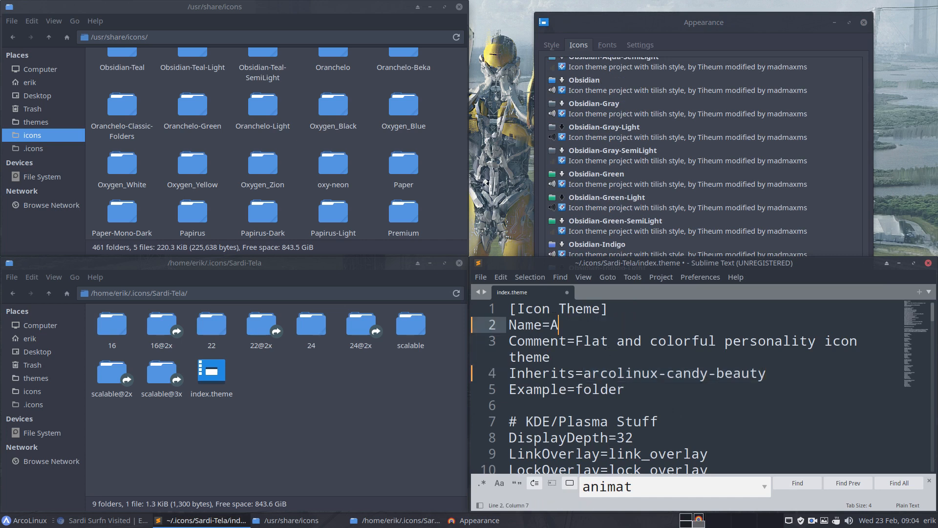
text(rcoLinux Candy Beauty)
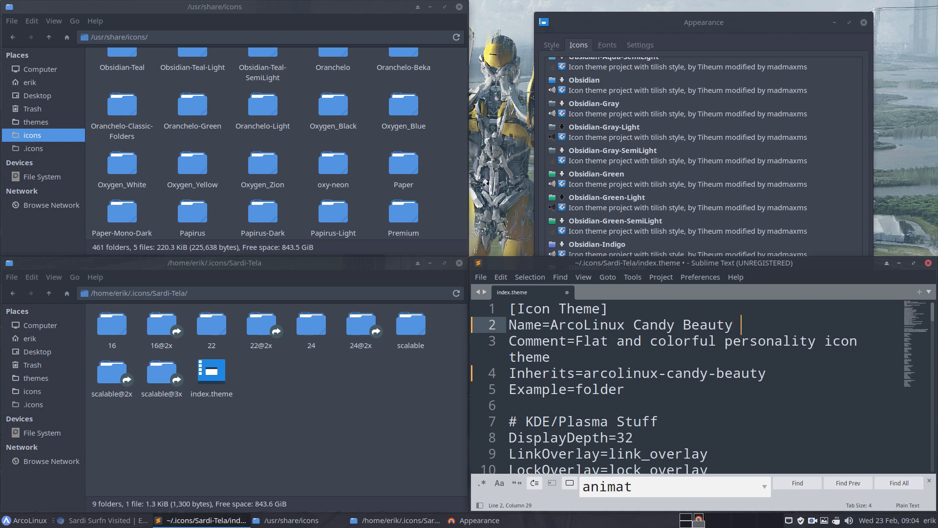
text( Tela)
key(ctrl+s)
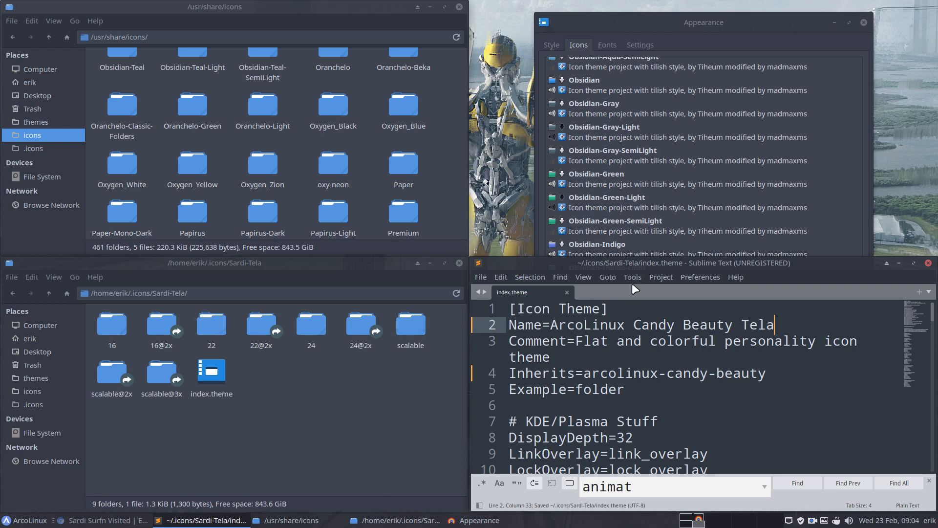
Step: Return the Appearance window to the overview of all settings and go up to the .icons folder in the file manager
click(764, 22)
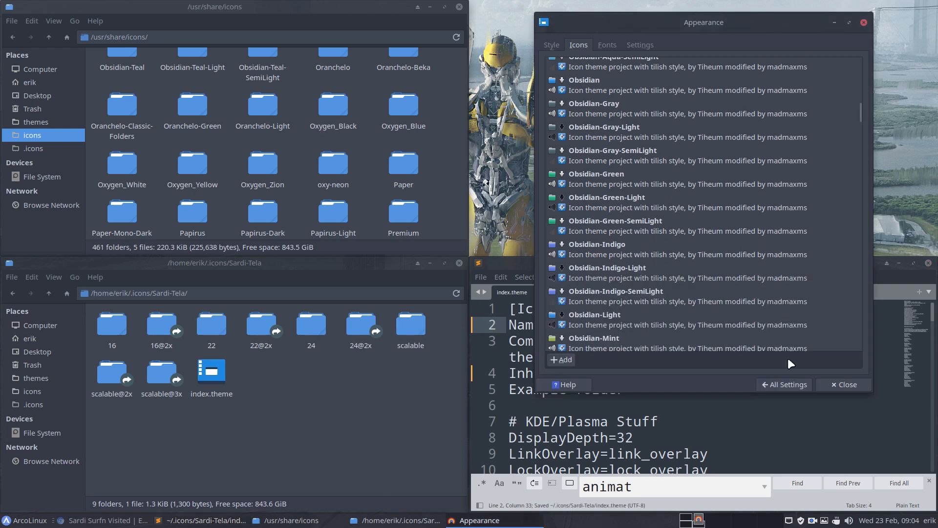
click(790, 385)
click(50, 293)
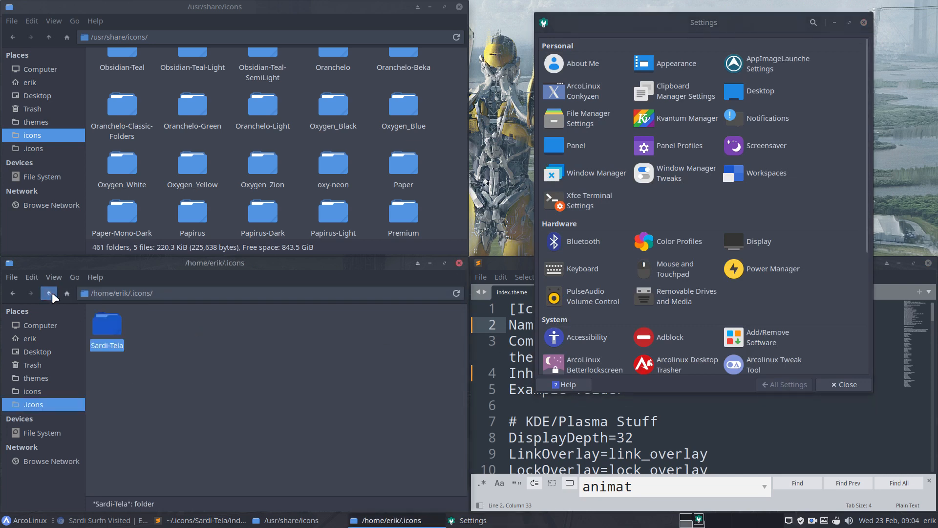
Step: Rename the Sardi-Tela folder in .icons as ArcoLinux-Candy-Beauty-Tela
key(F2)
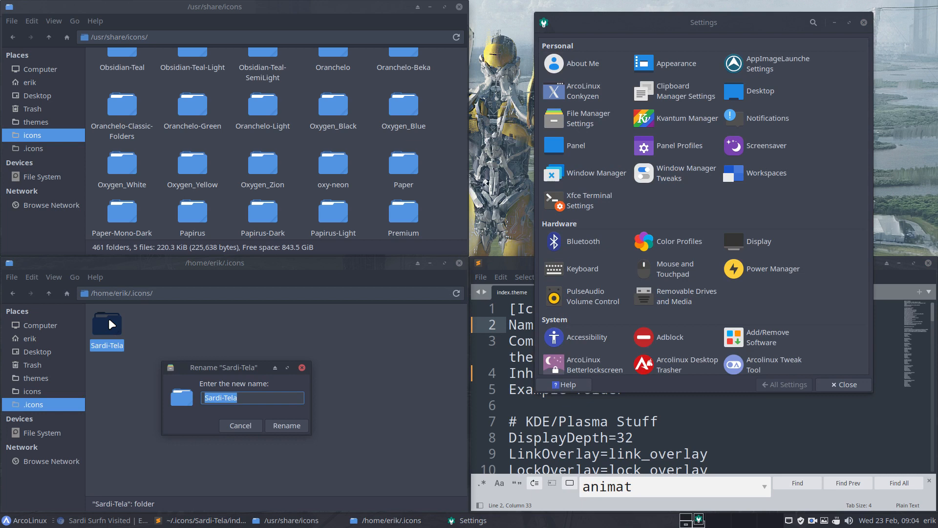
click(510, 422)
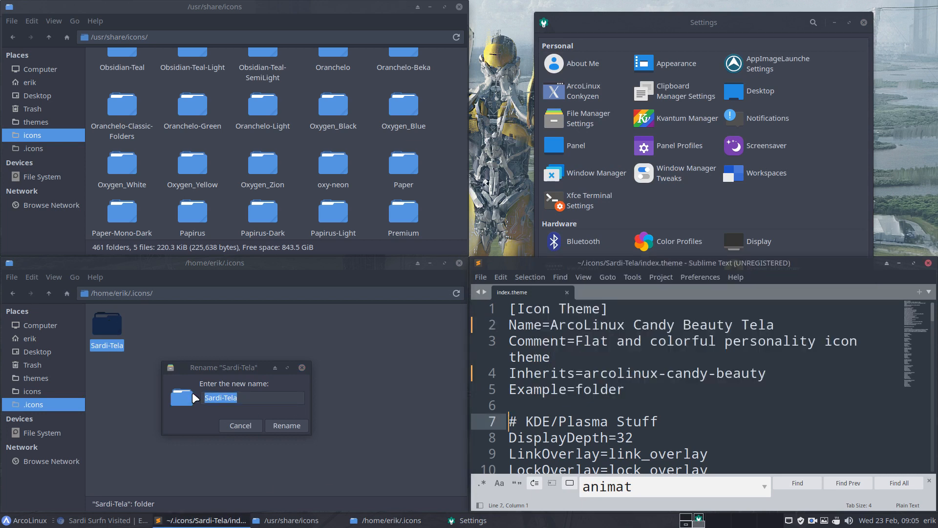
text(A)
key(BackSpace)
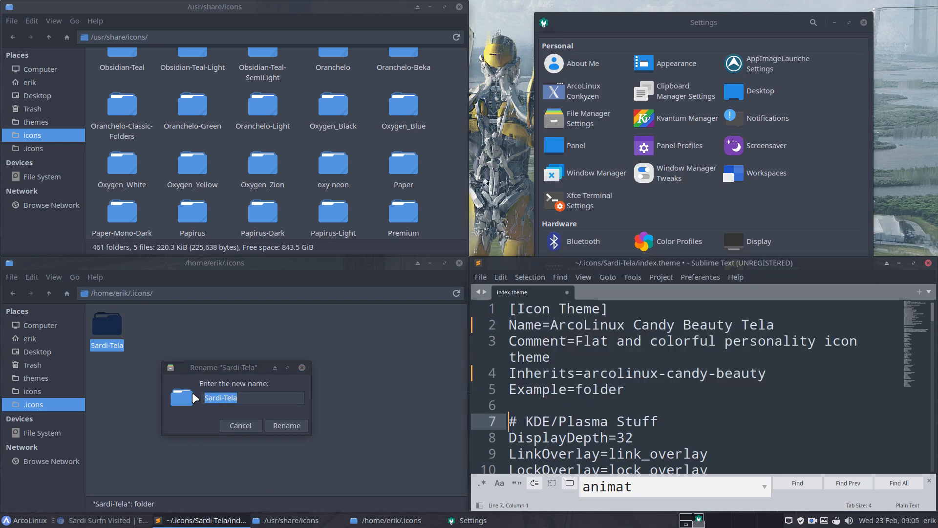
click(274, 397)
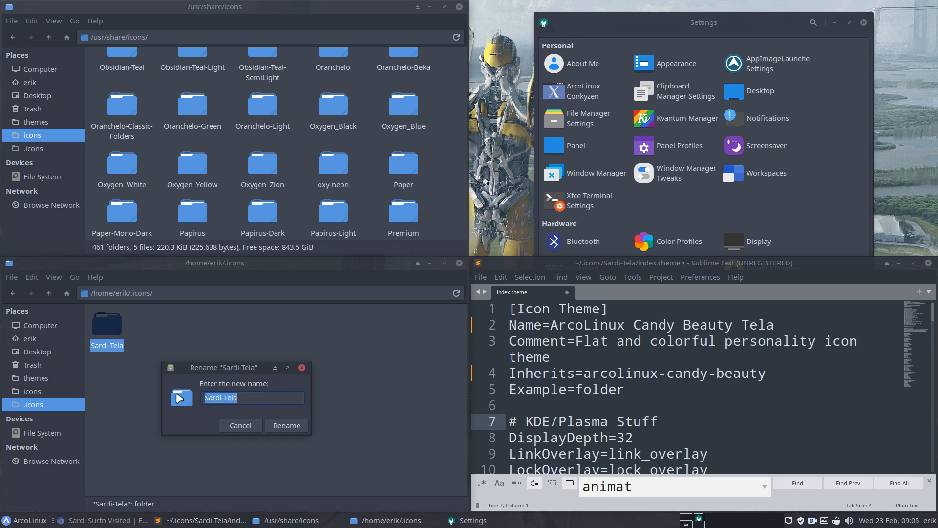
click(249, 398)
drag(227, 396, 183, 395)
text(ArcoLinux)
text()Can)
key(BackSpace)
key(BackSpace)
key(BackSpace)
key(BackSpace)
text(-C)
text(andy)
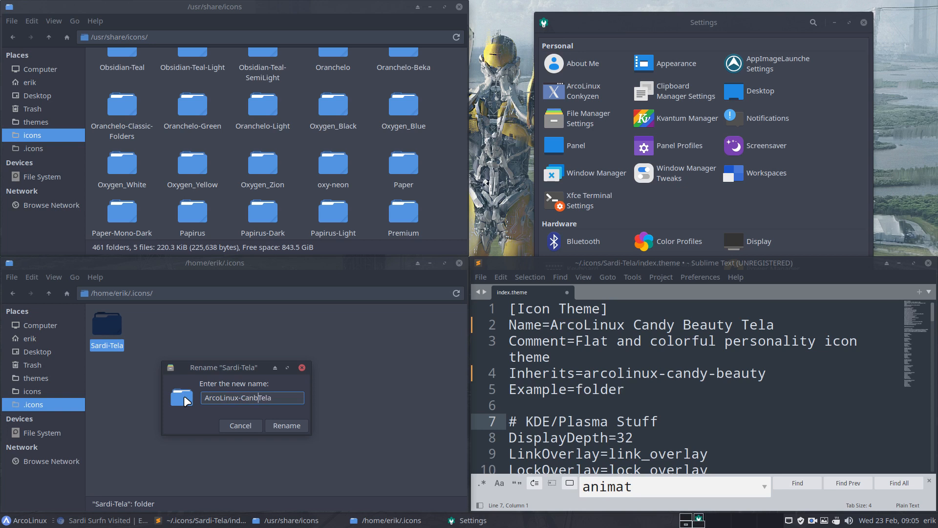
text(-Beauty)
text())
click(301, 423)
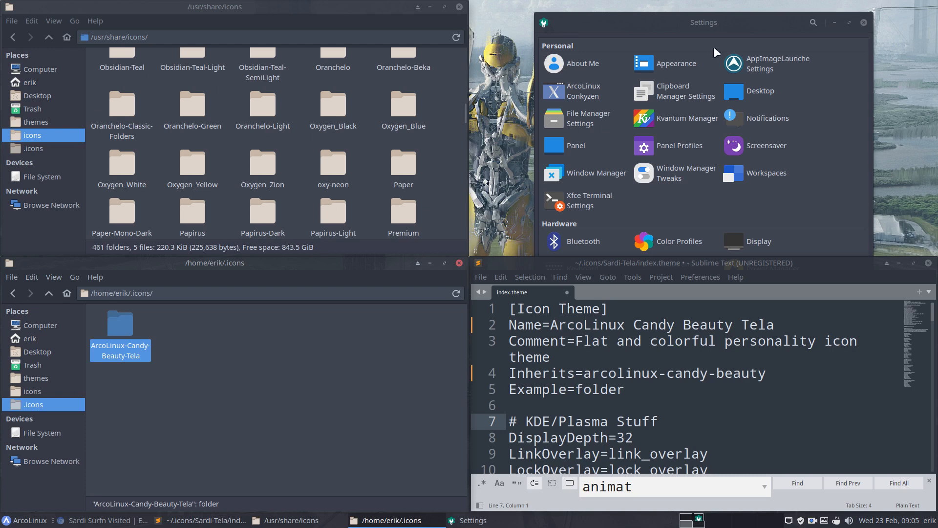
Step: Open the icon themes in the Appearance settings and apply ArcoLinux Candy Beauty Tela
click(682, 63)
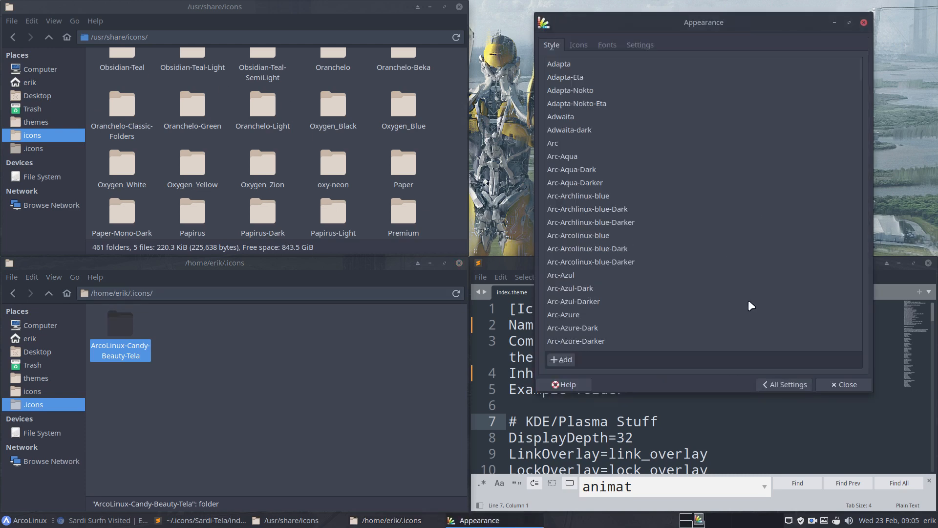
click(578, 45)
click(633, 439)
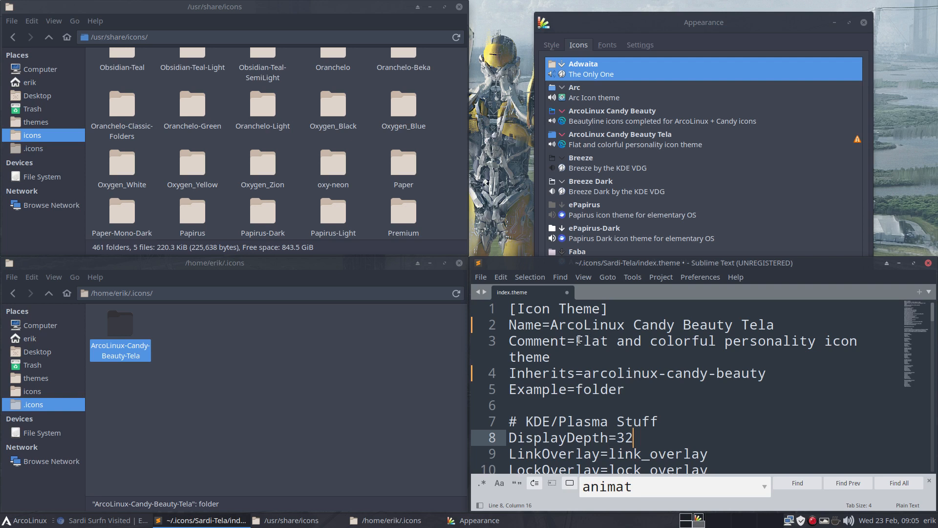
drag(579, 341, 858, 340)
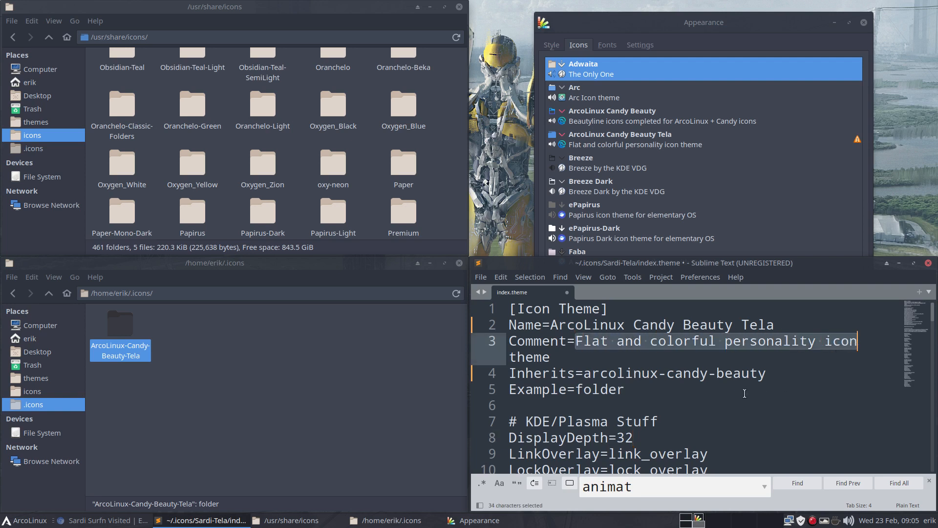
click(650, 352)
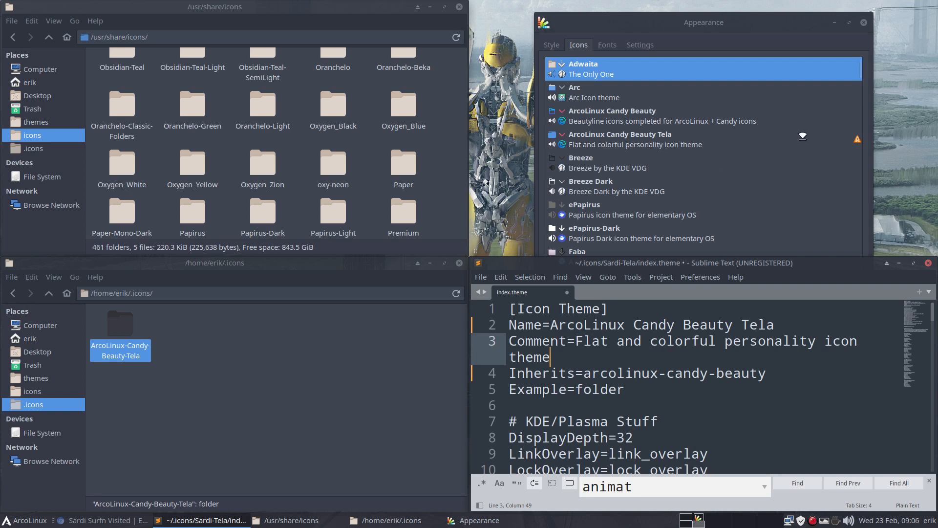
click(642, 142)
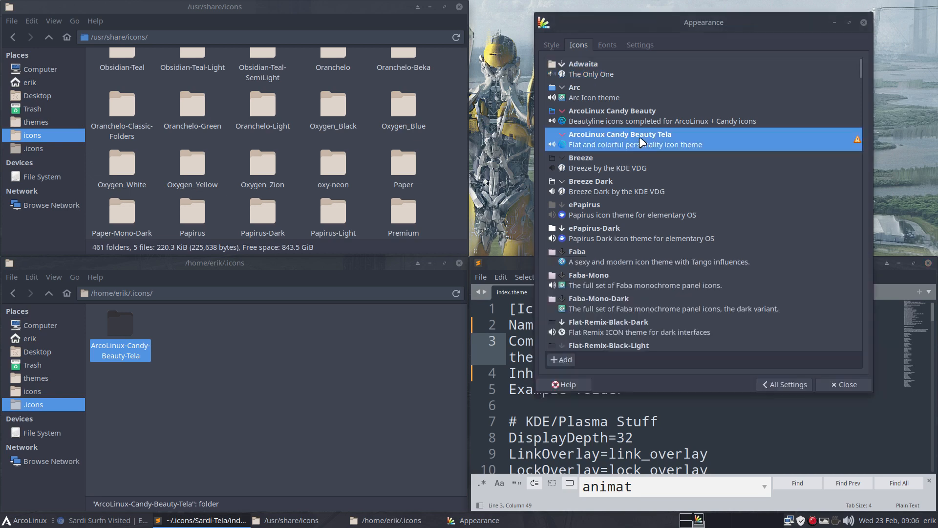
mouse_move(849, 142)
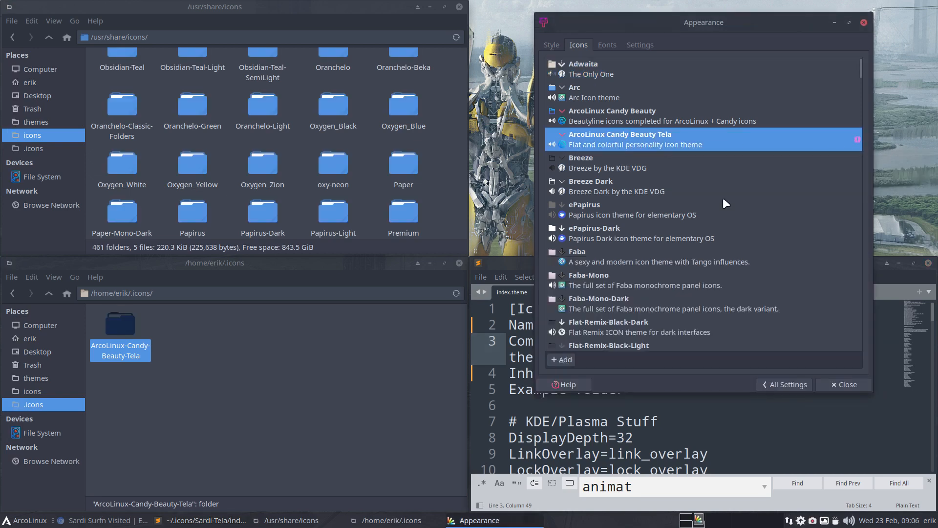
Step: Run gtk-update-icon-cache ArcoLinux-Candy-Beauty-Tela/ in a terminal opened in the .icons folder, and close the terminal
right_click(163, 384)
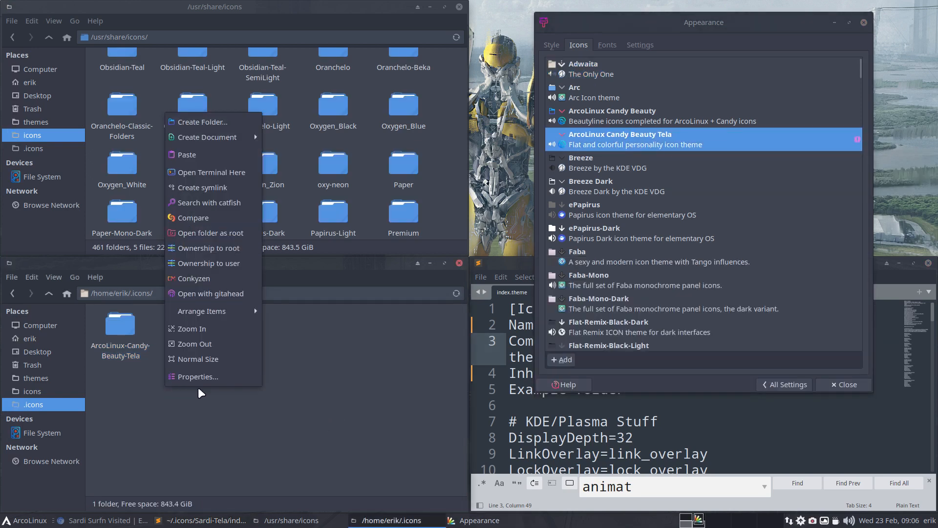
click(206, 175)
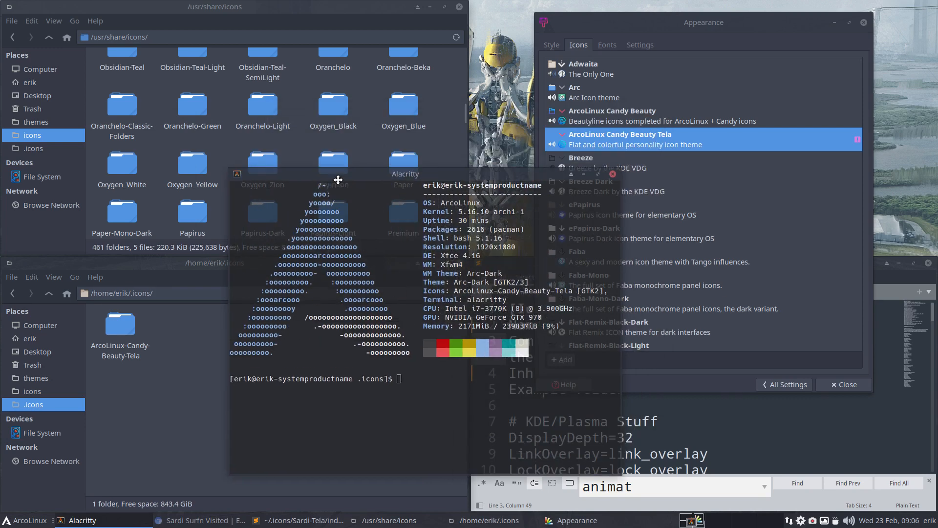
text(g)
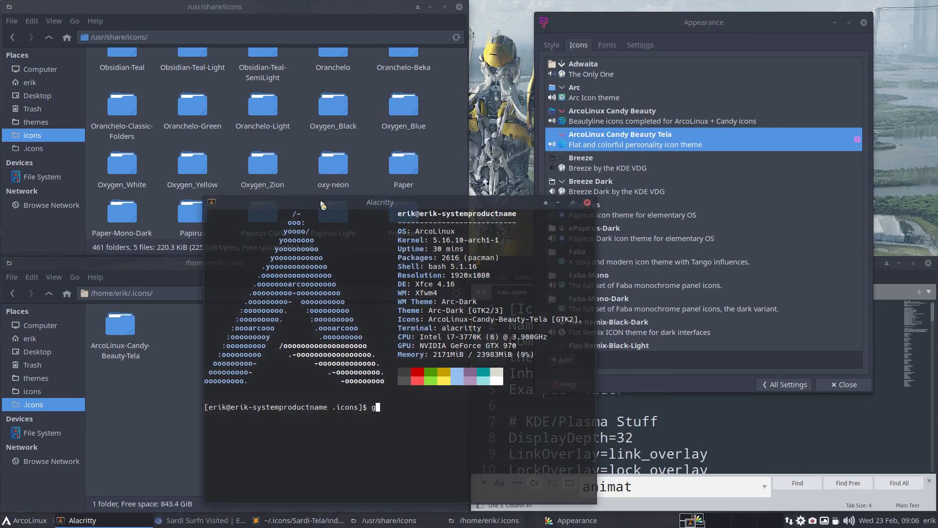
text(tk-i)
key(BackSpace)
text(u)
key(Tab)
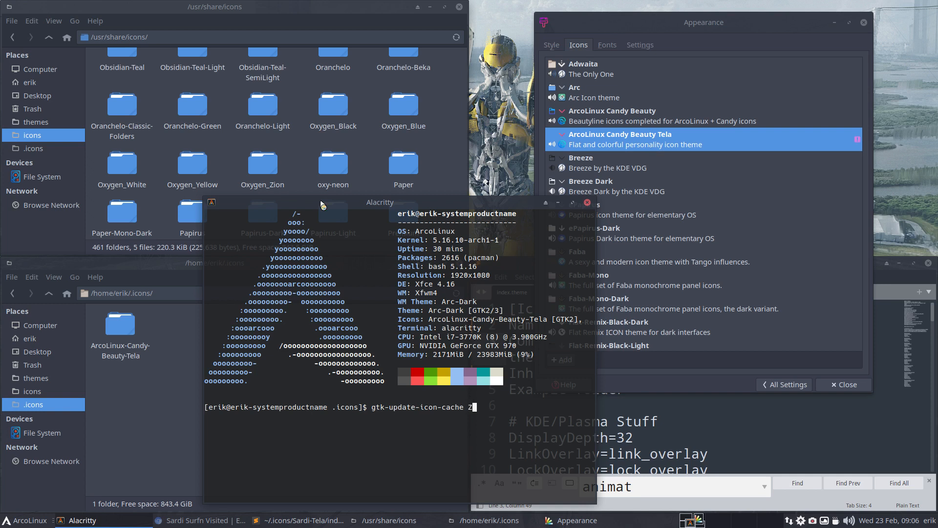
text(Arco)
key(Tab)
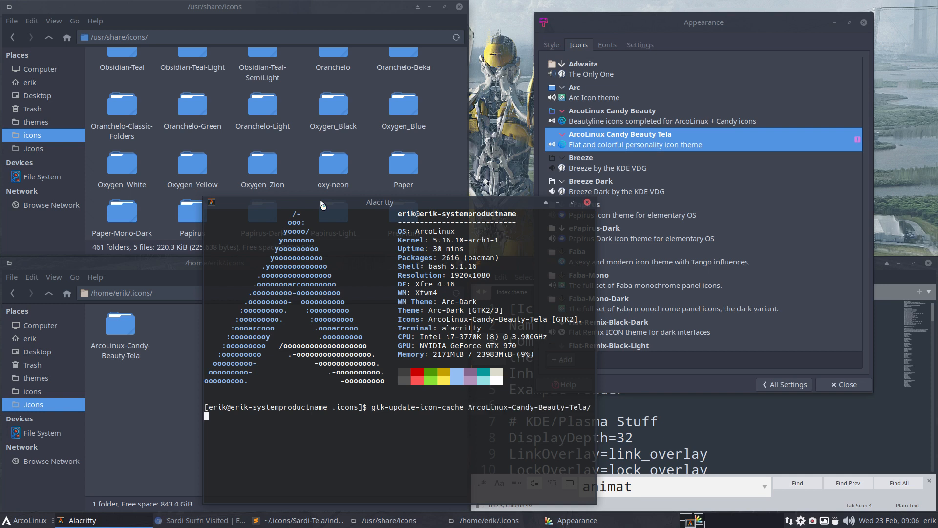
key(Return)
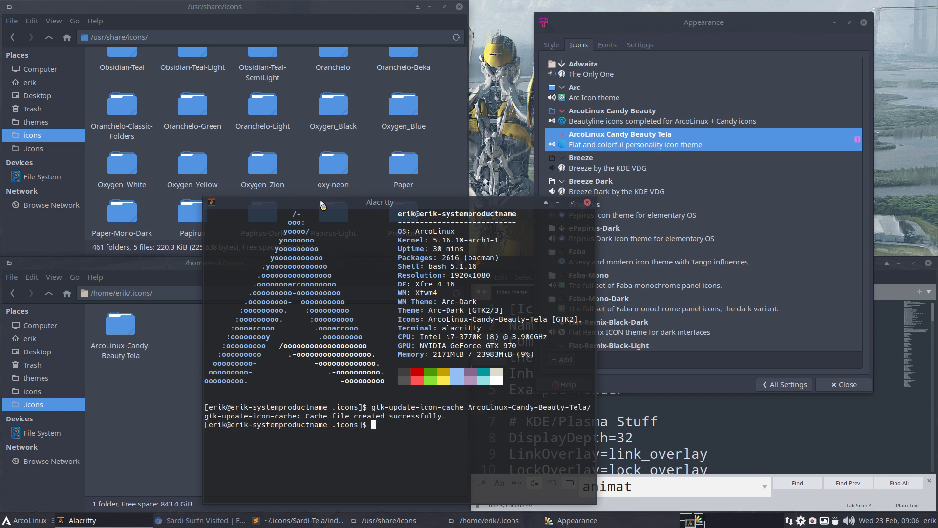
click(587, 203)
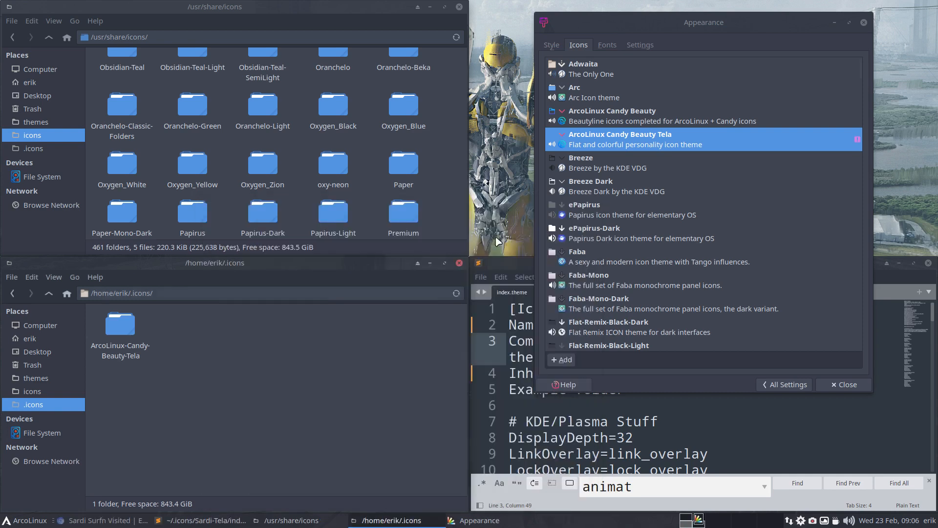
Step: Locate icon-theme.cache in the ArcoLinux-Candy-Beauty-Tela folder and select the ArcoLinux Candy Beauty Tela icon theme again
double_click(133, 322)
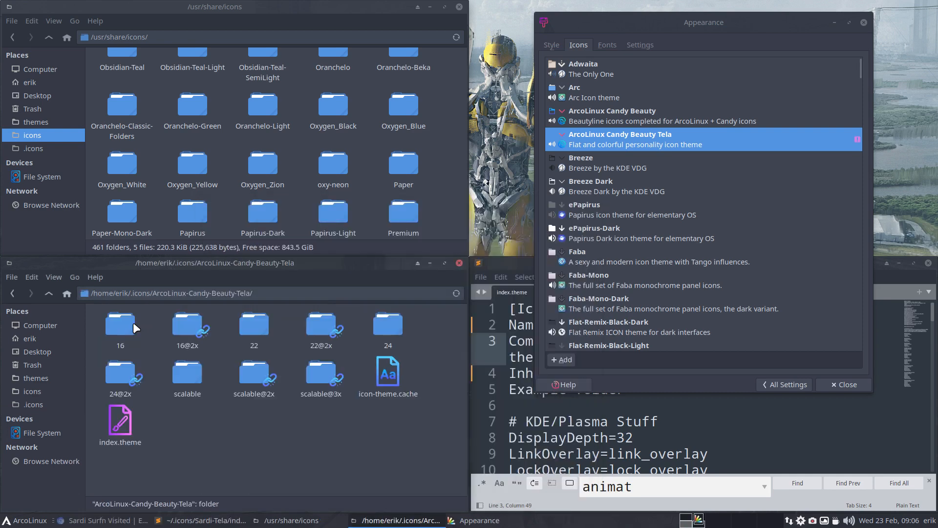
click(386, 379)
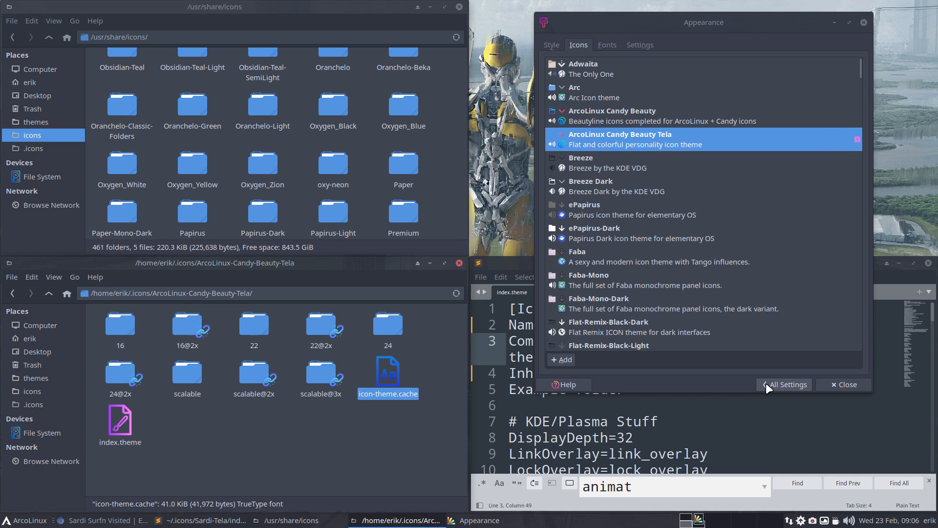
click(645, 166)
click(637, 137)
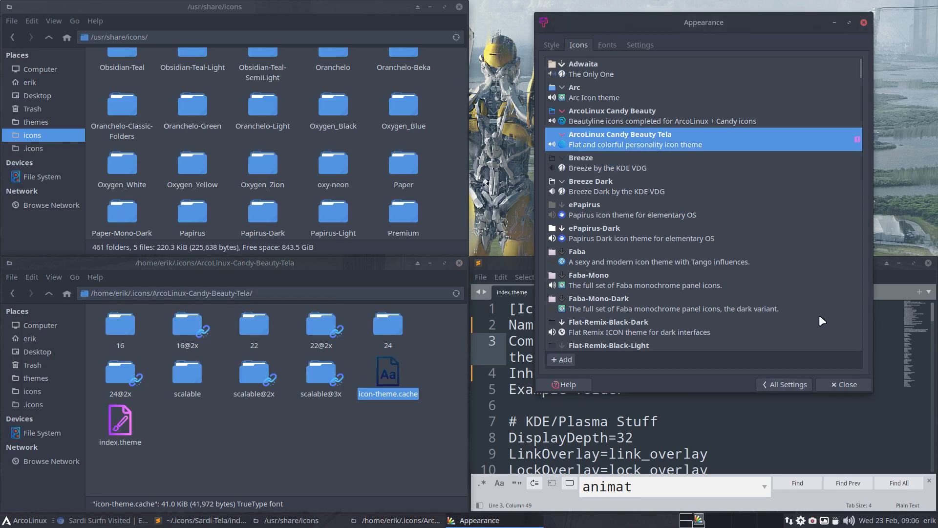
Step: Examine the icons in the maximized overview of all settings, and reopen Appearance in a normal-sized window
click(796, 383)
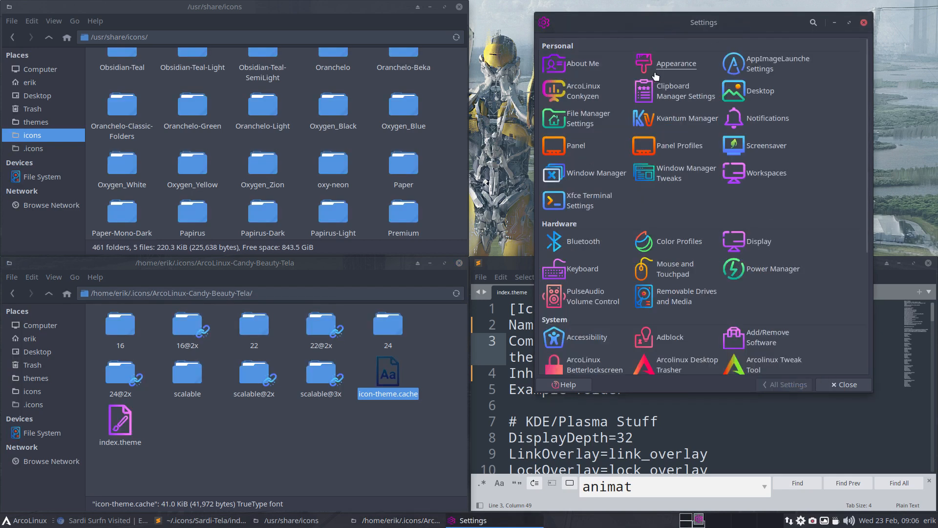
click(846, 22)
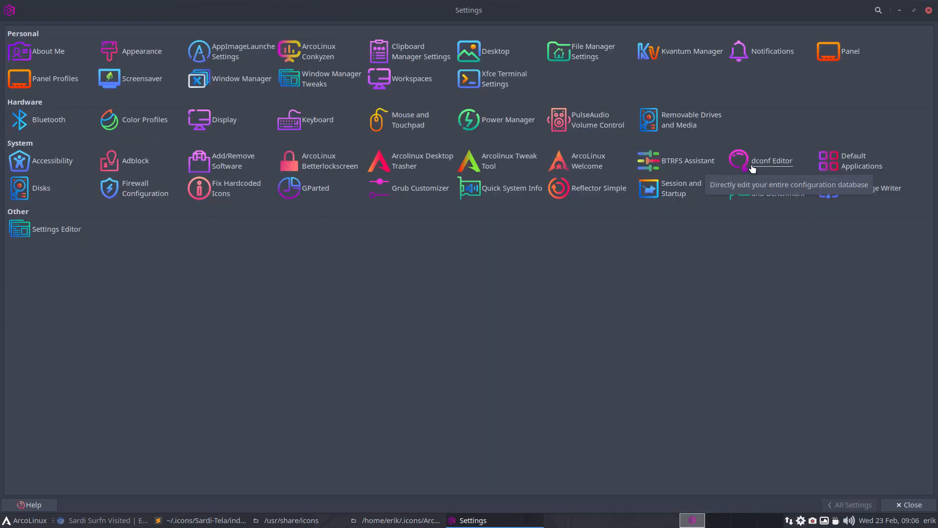
click(147, 51)
drag(685, 17, 820, 21)
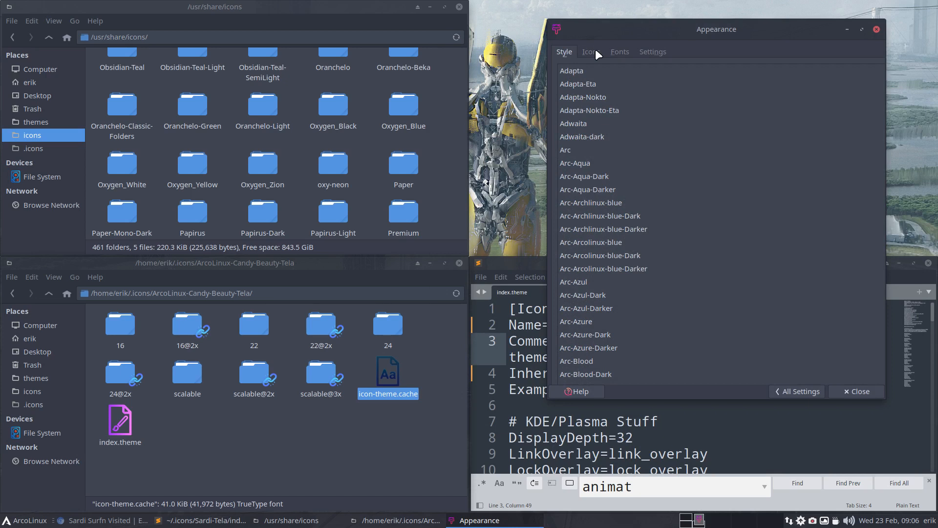
Step: Go back up to the .icons folder and select the ArcoLinux-Candy-Beauty-Tela folder
click(239, 436)
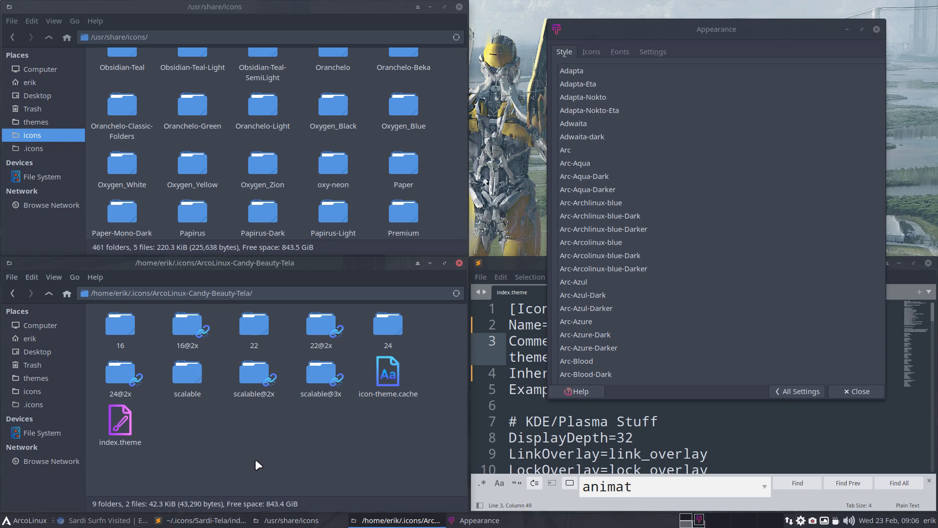
click(49, 292)
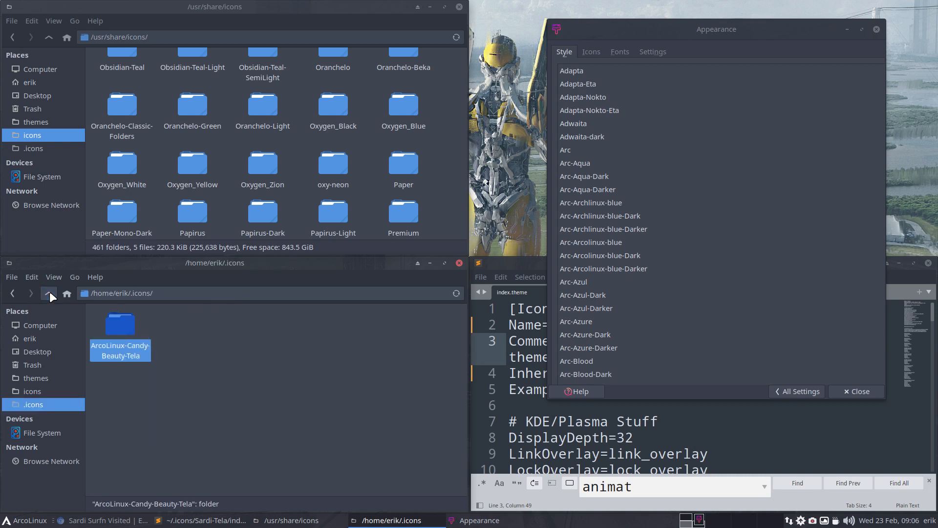
click(142, 387)
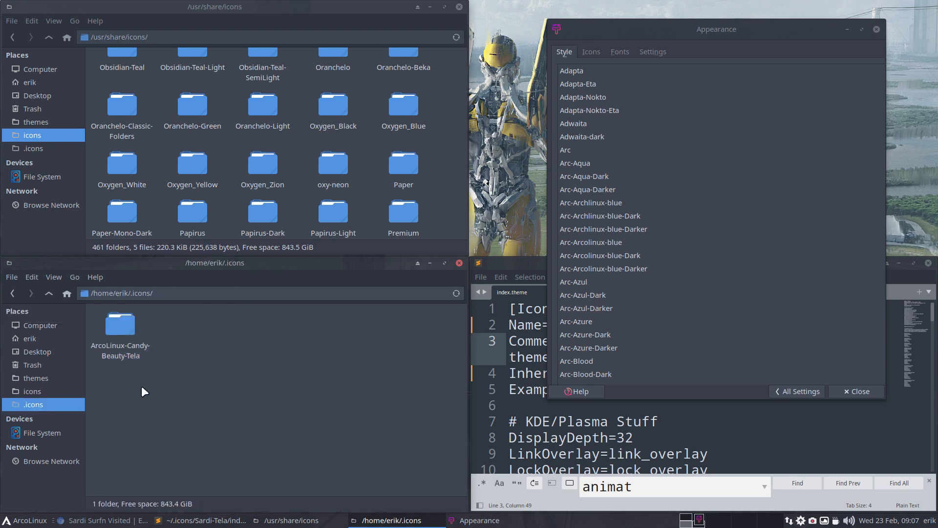
click(116, 324)
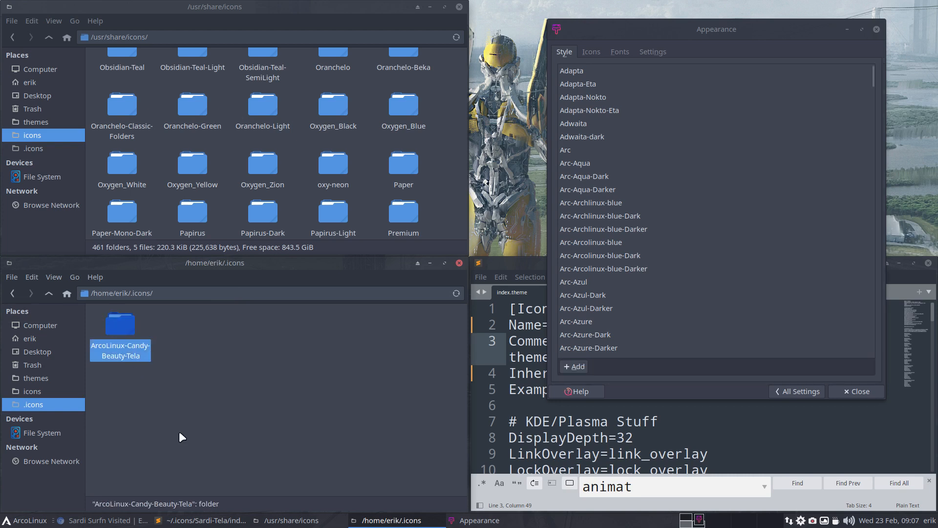
Step: Switch to Chromium and open the Sardi icon author's GitHub profile by its address in a new tab
click(118, 521)
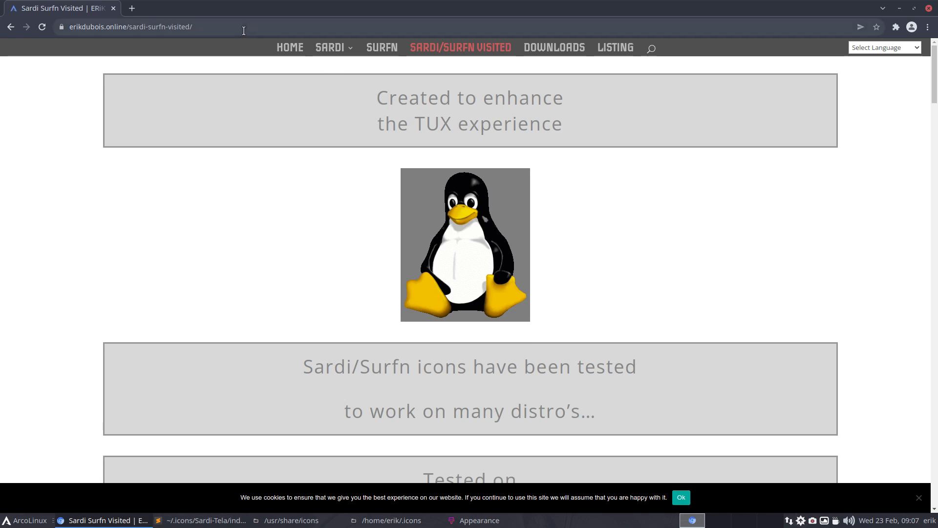
click(132, 9)
text(g)
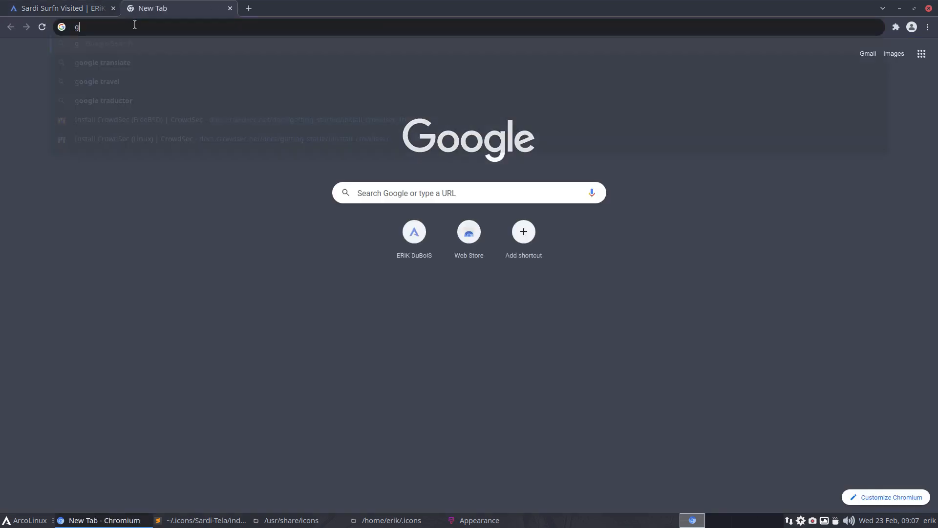
text(ithjub)
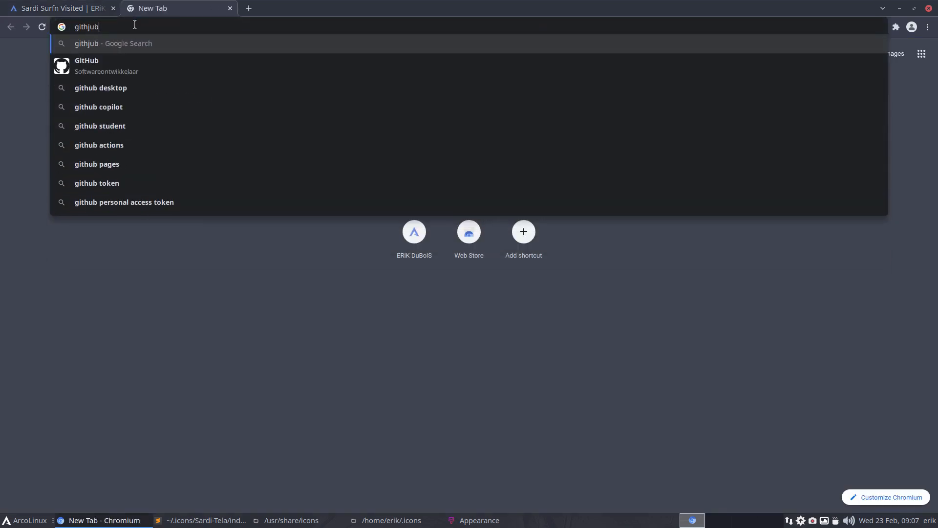
key(BackSpace)
key(BackSpace)
key(BackSpace)
text(ub.com/)
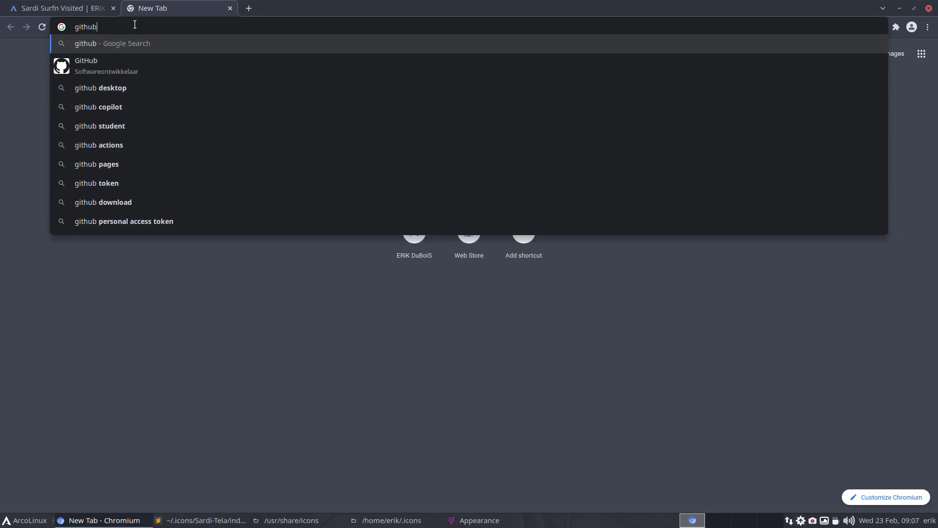
text(erikdubois)
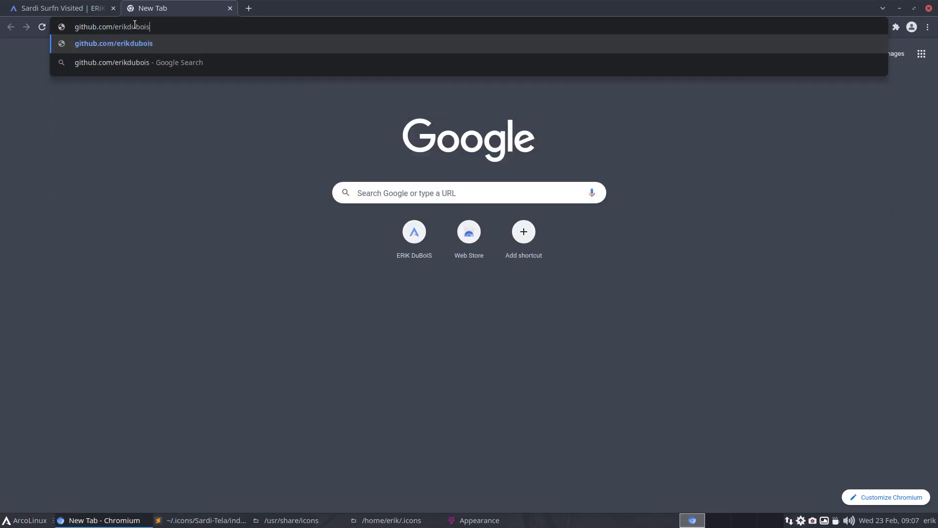
key(Return)
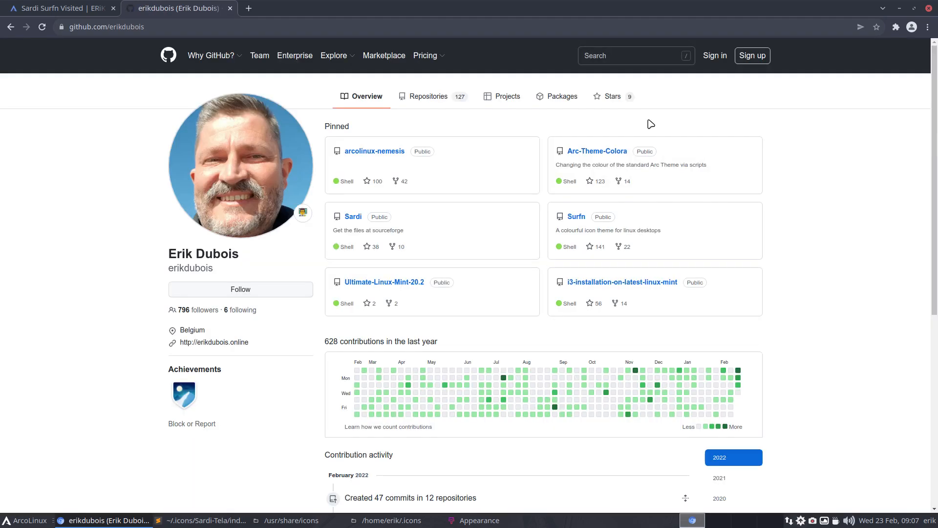
Step: Open the profile's repository list and look through the icon and theme repositories on its first page
click(436, 96)
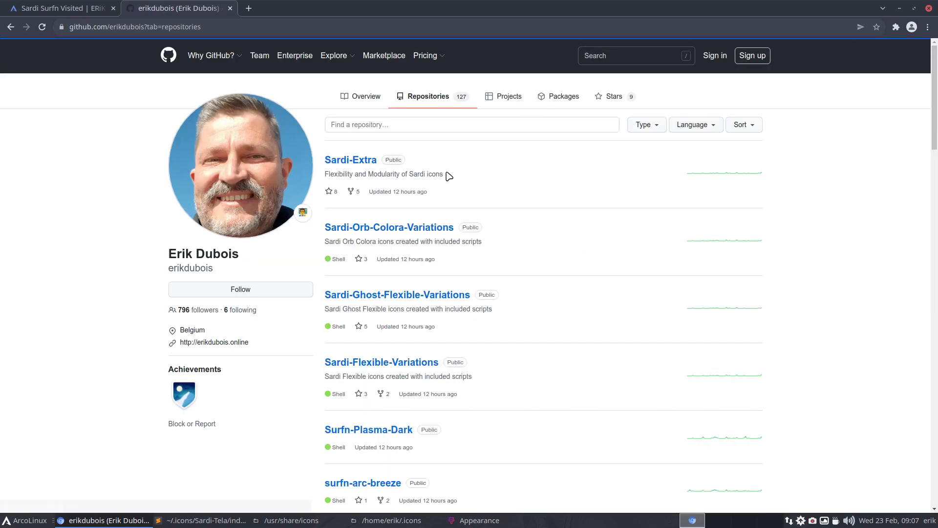
click(370, 97)
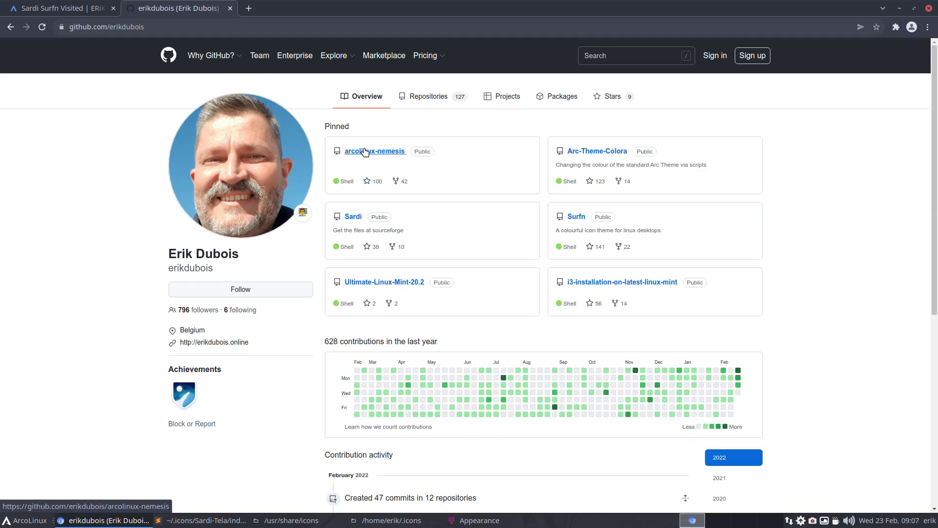
click(434, 98)
scroll(577, 303, down, 3)
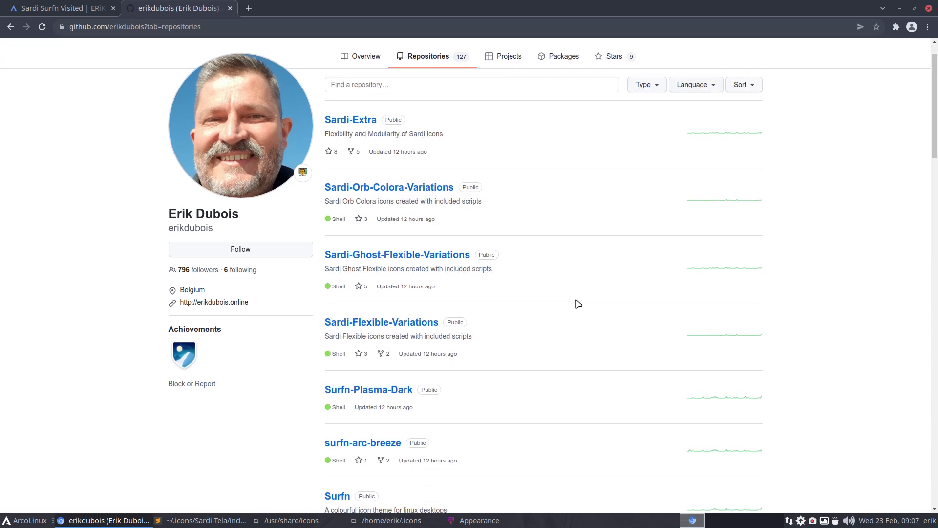
scroll(579, 304, down, 12)
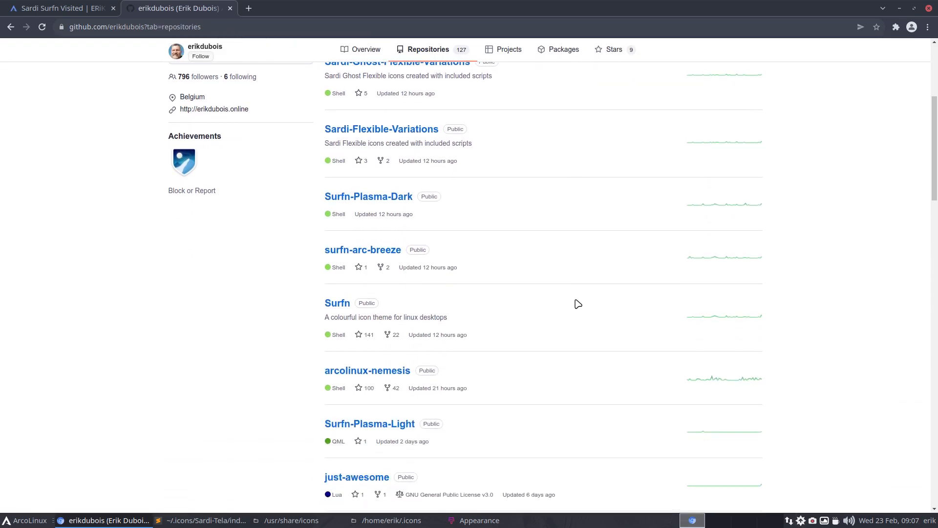
scroll(579, 304, down, 6)
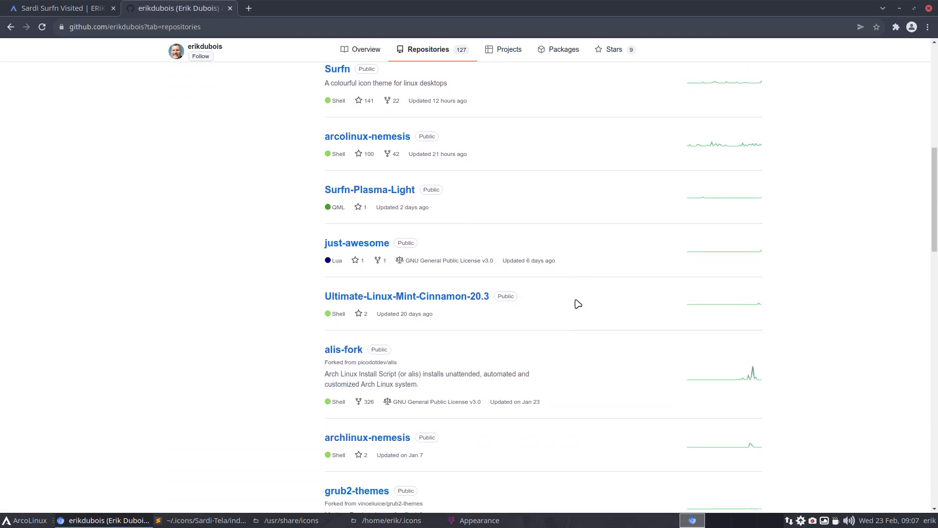
scroll(578, 304, down, 12)
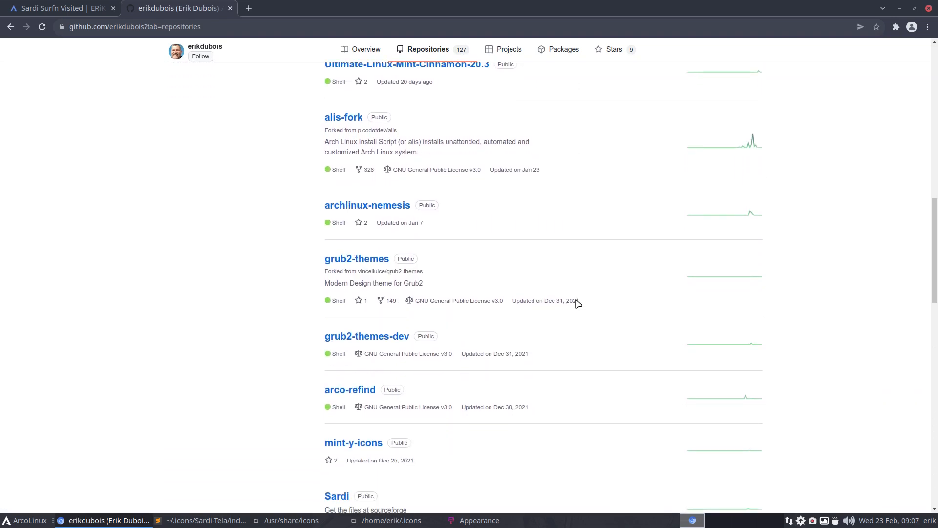
scroll(577, 300, down, 9)
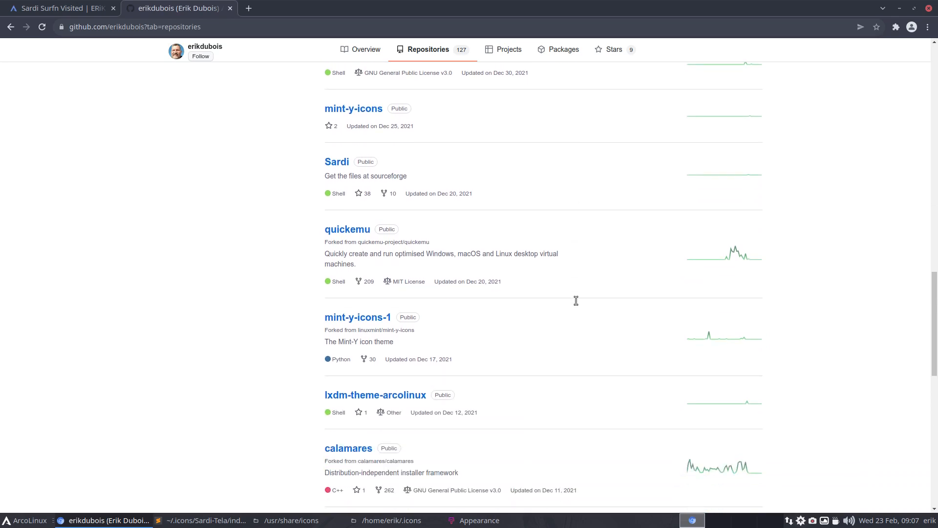
scroll(579, 304, down, 10)
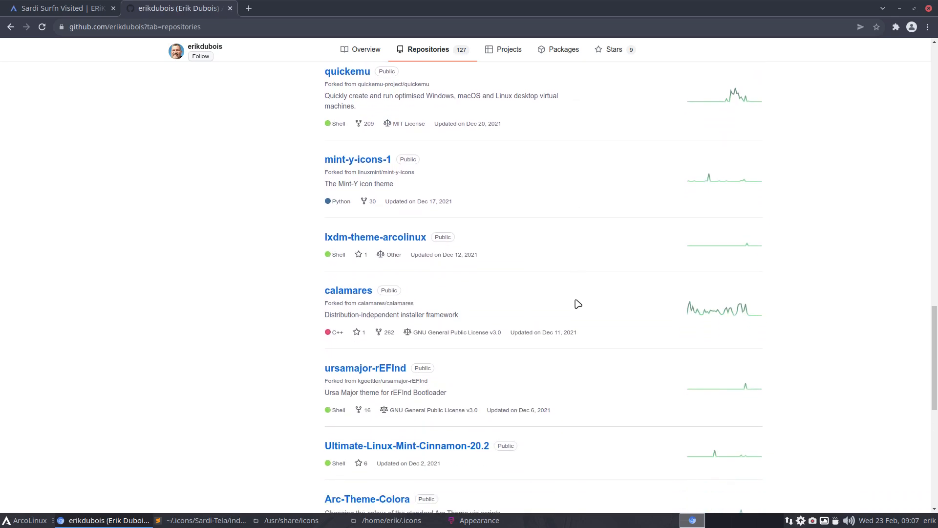
scroll(578, 304, down, 2)
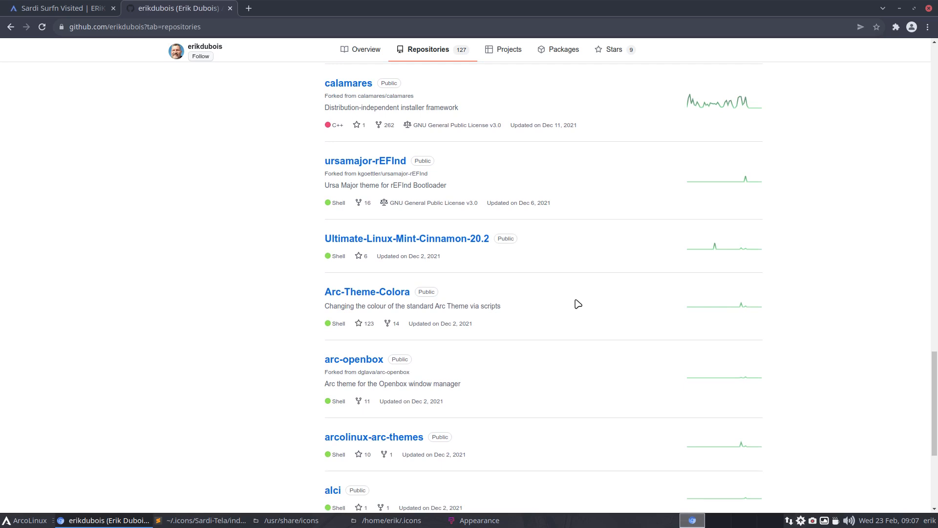
scroll(578, 304, down, 6)
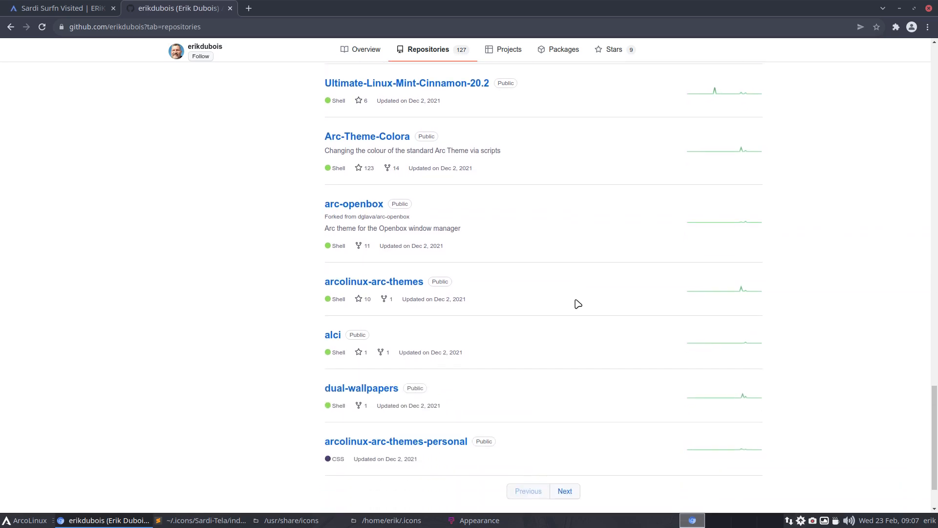
scroll(469, 366, down, 3)
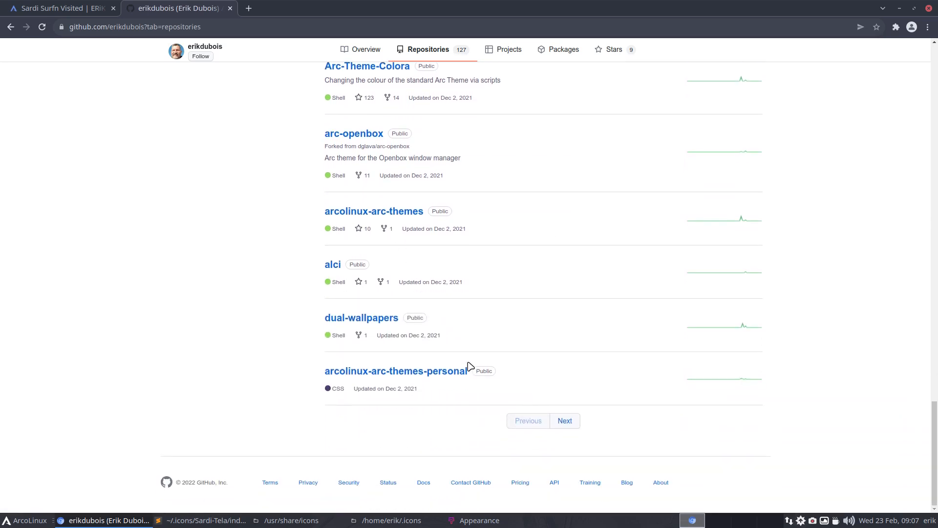
Step: Look through the second page of repositories, and return to the first page with the repository search ready for input
click(567, 423)
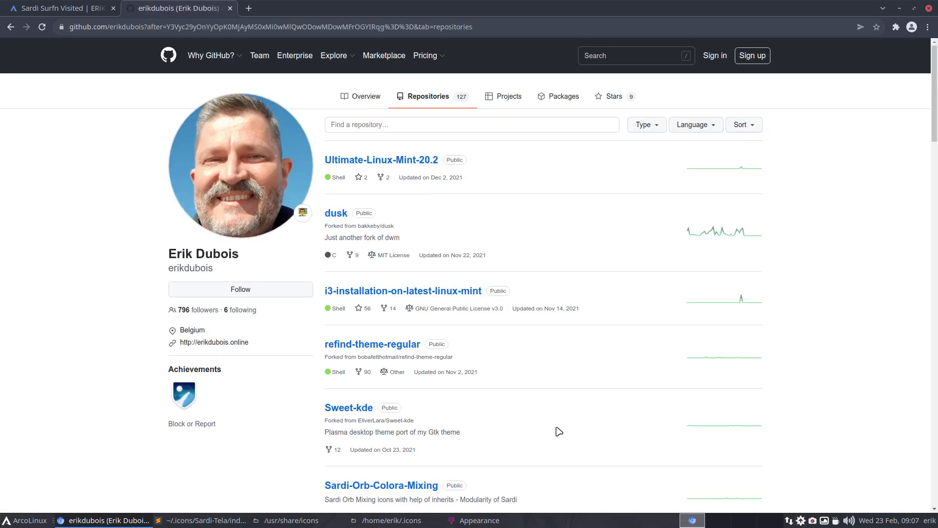
scroll(559, 432, down, 6)
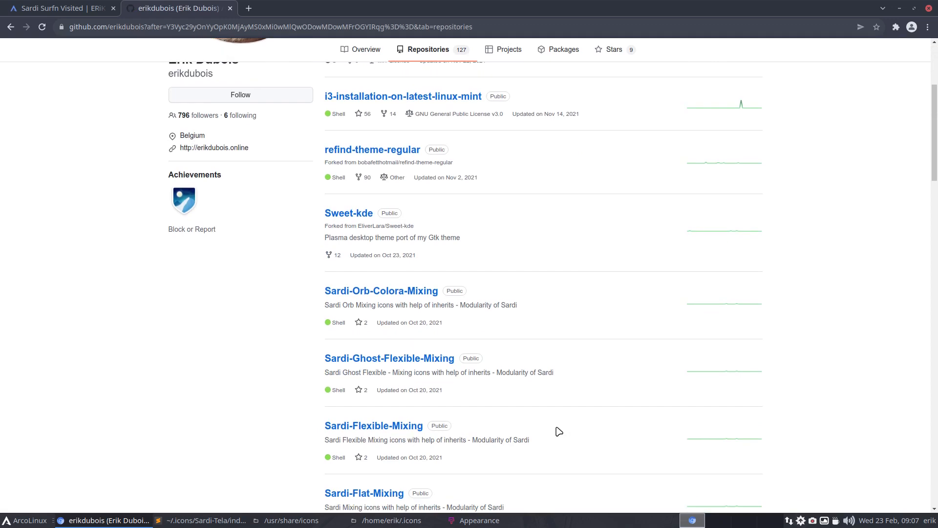
scroll(559, 432, down, 3)
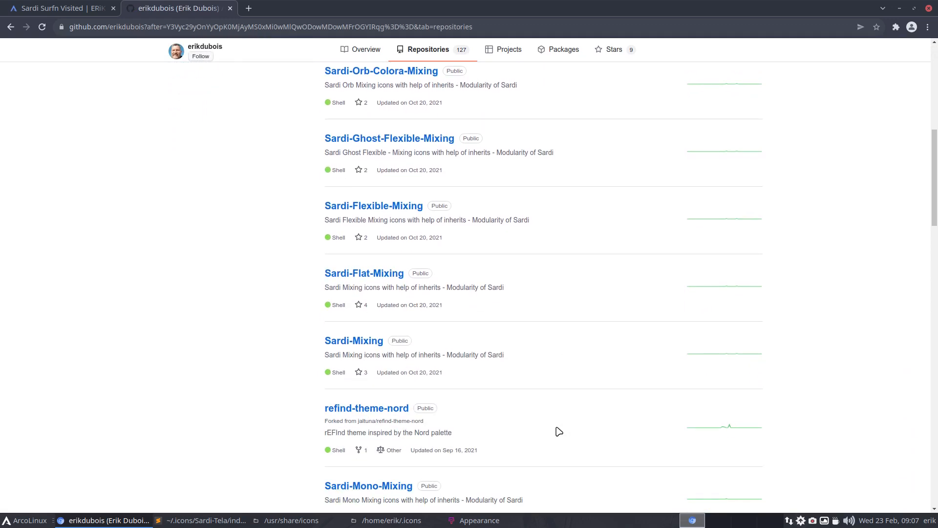
scroll(558, 431, down, 14)
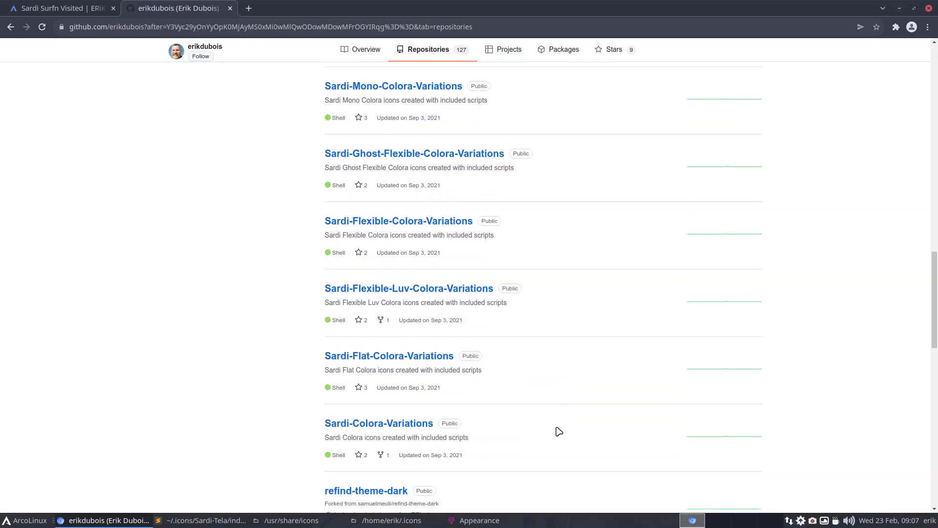
scroll(559, 431, down, 3)
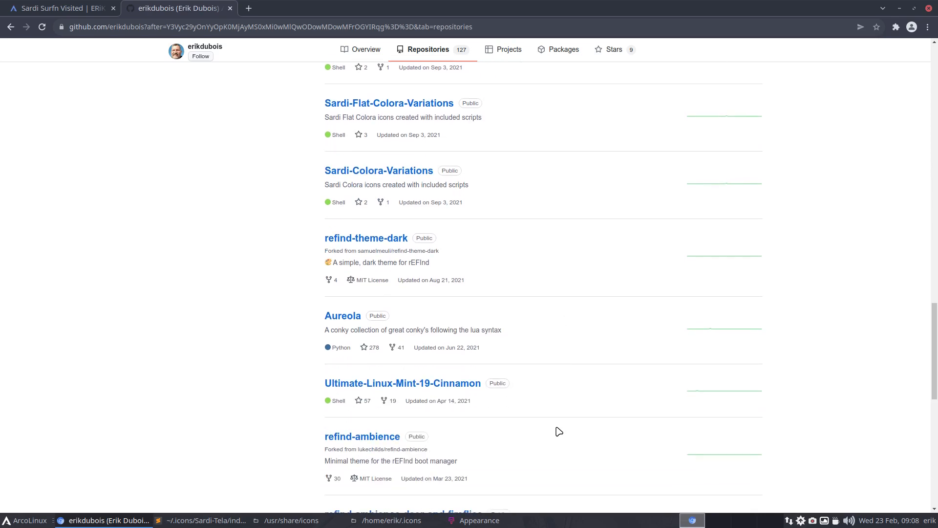
scroll(559, 432, down, 5)
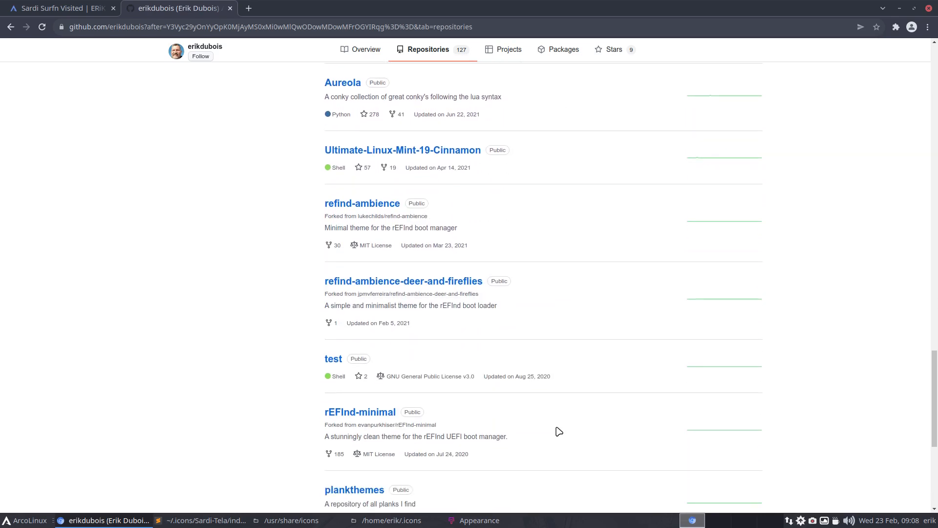
scroll(559, 432, up, 20)
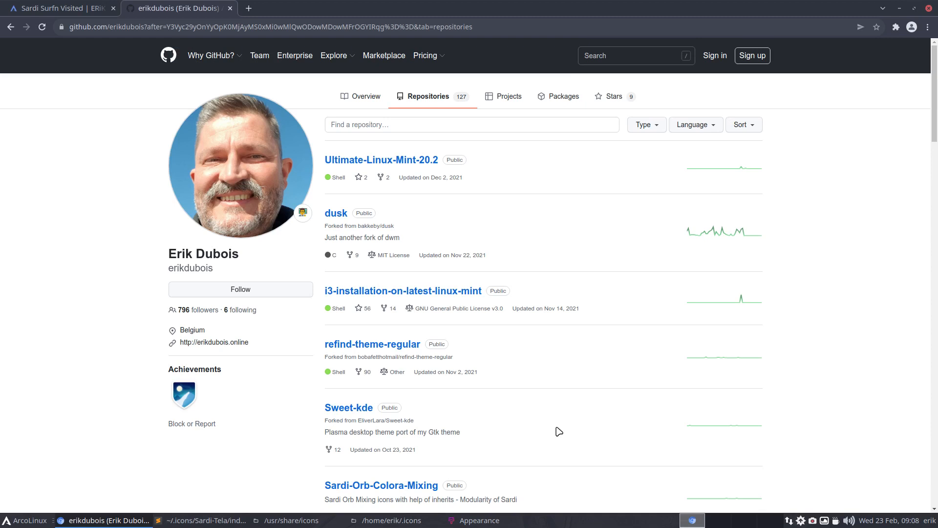
click(426, 99)
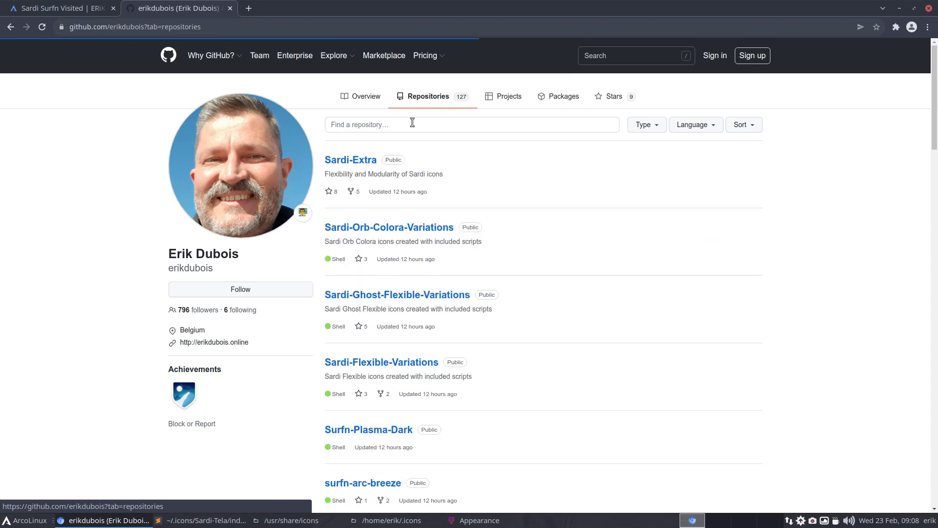
click(370, 126)
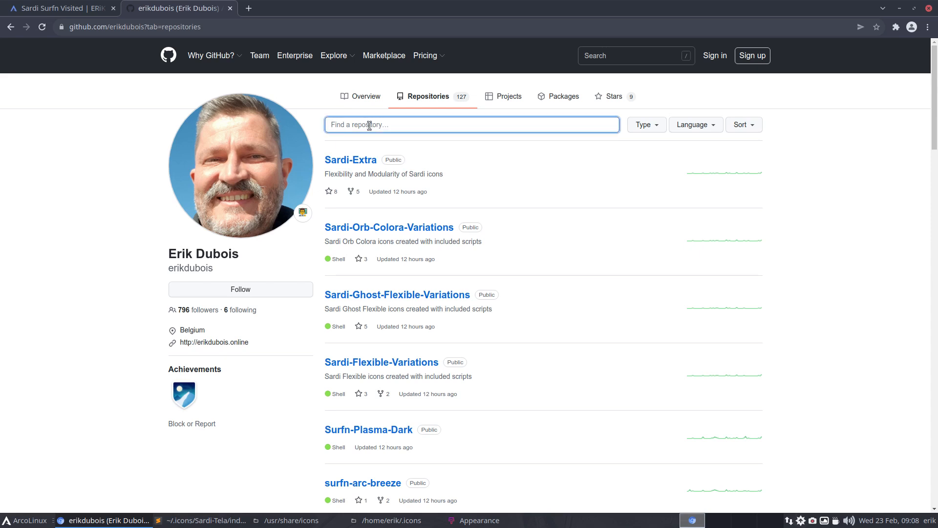
right_click(813, 522)
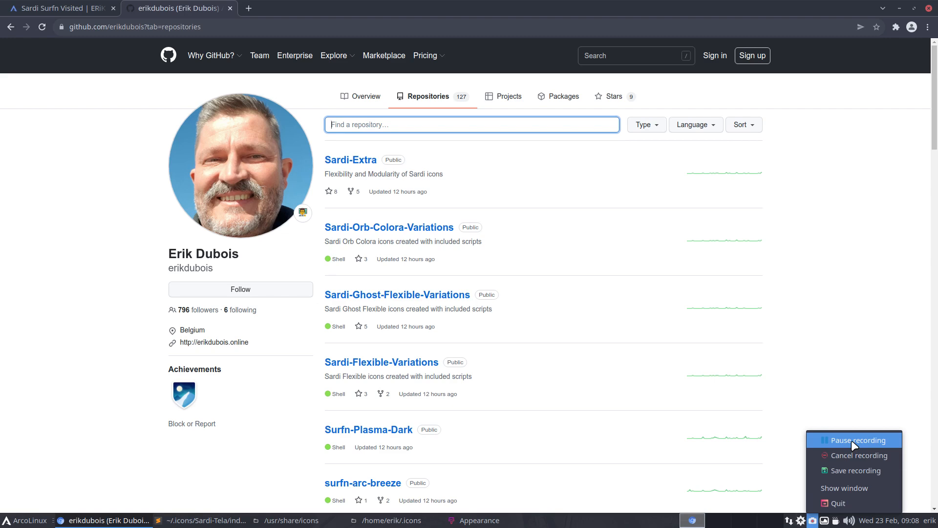
click(852, 440)
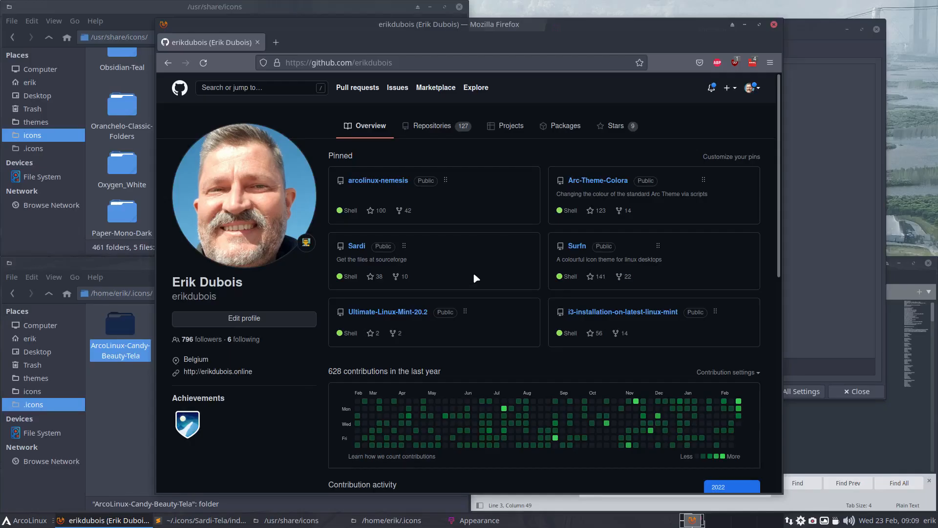
Step: In Firefox, search the profile's repositories for "icon" and look through the matching repositories to the end of the list
click(433, 126)
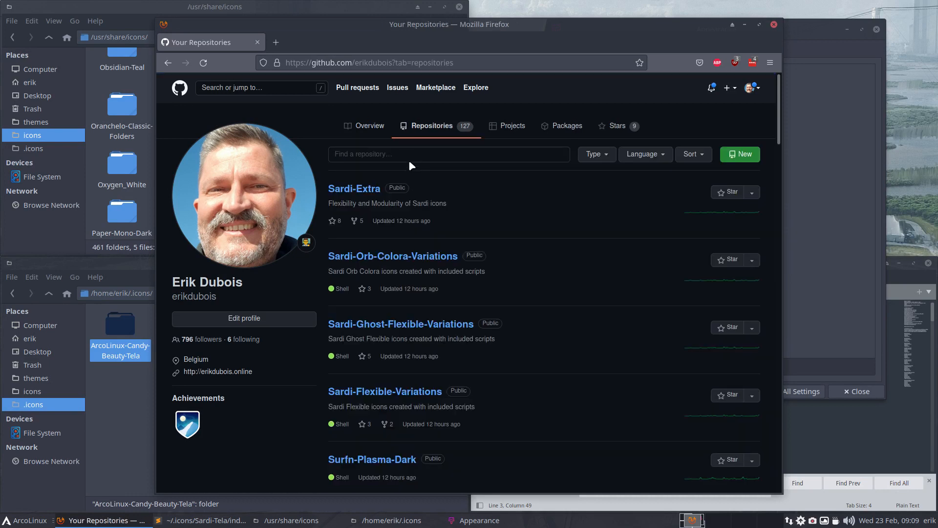
click(378, 156)
text(icon)
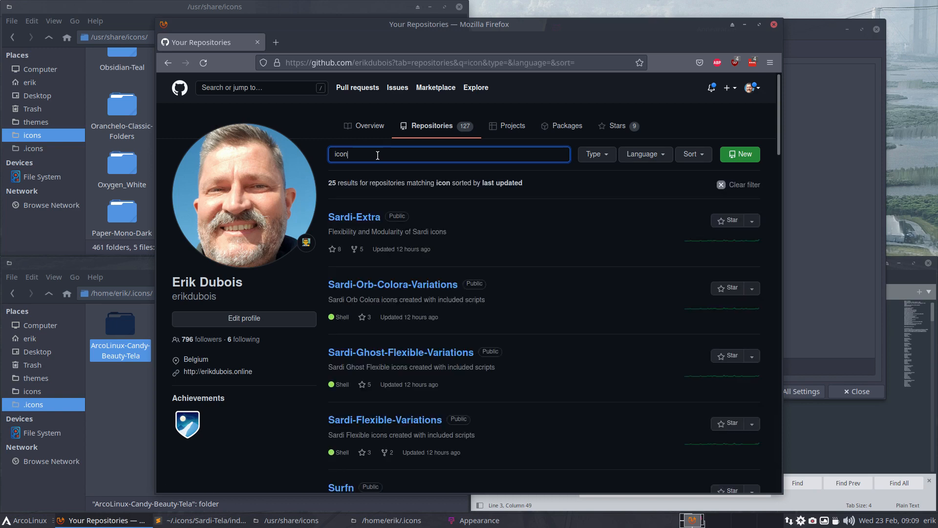
scroll(543, 243, down, 6)
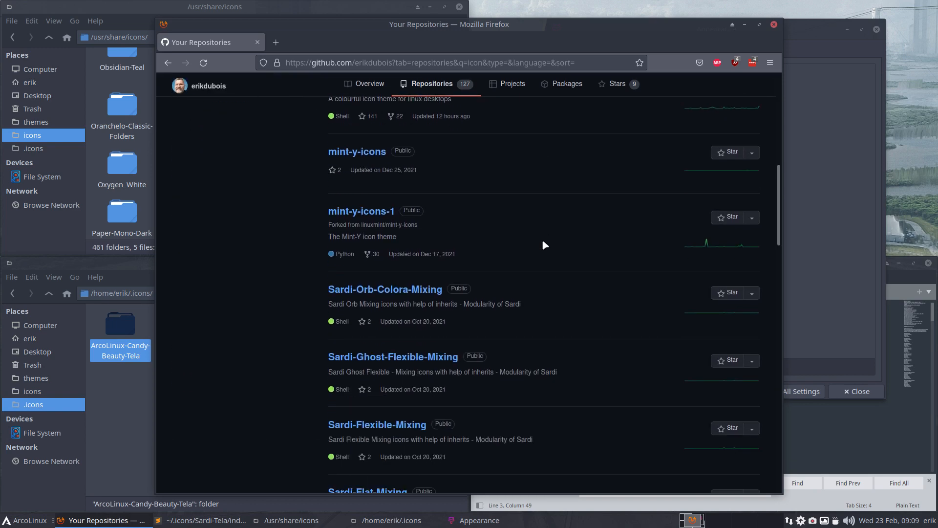
scroll(543, 242, down, 7)
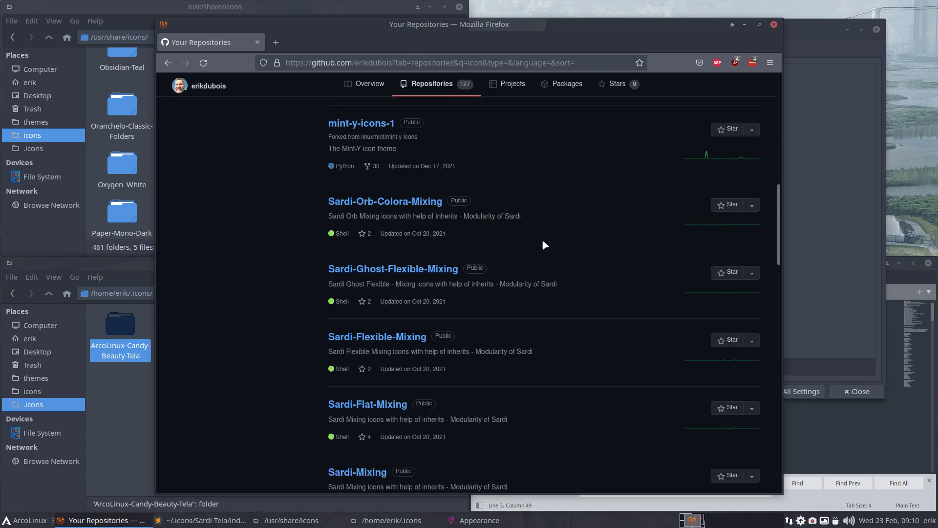
scroll(546, 244, down, 5)
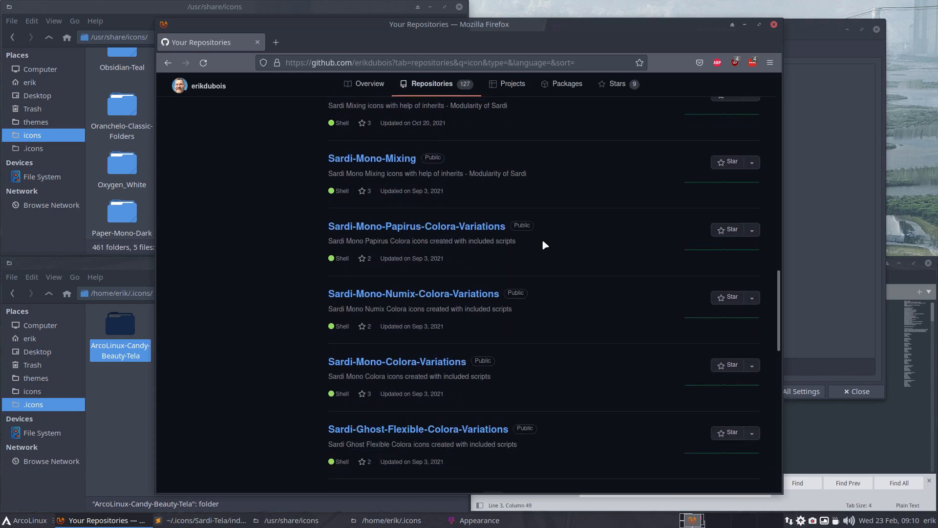
scroll(546, 245, down, 4)
scroll(544, 242, down, 6)
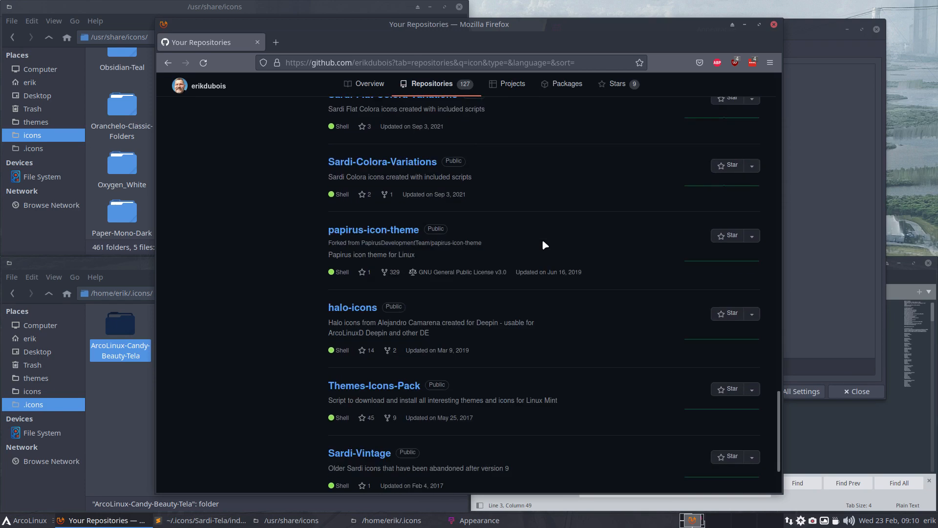
scroll(545, 245, down, 2)
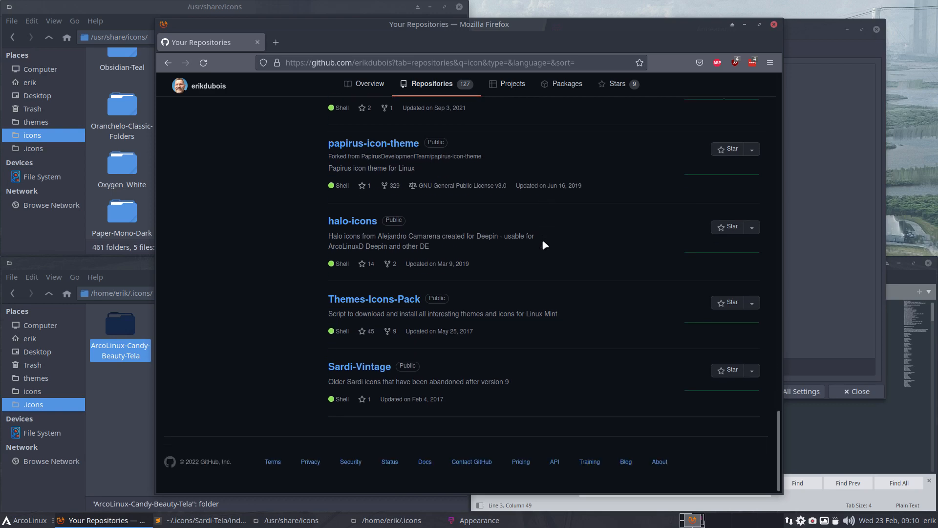
Step: Return to the start of the repository list and open the form for a new GitHub repository
scroll(545, 245, up, 20)
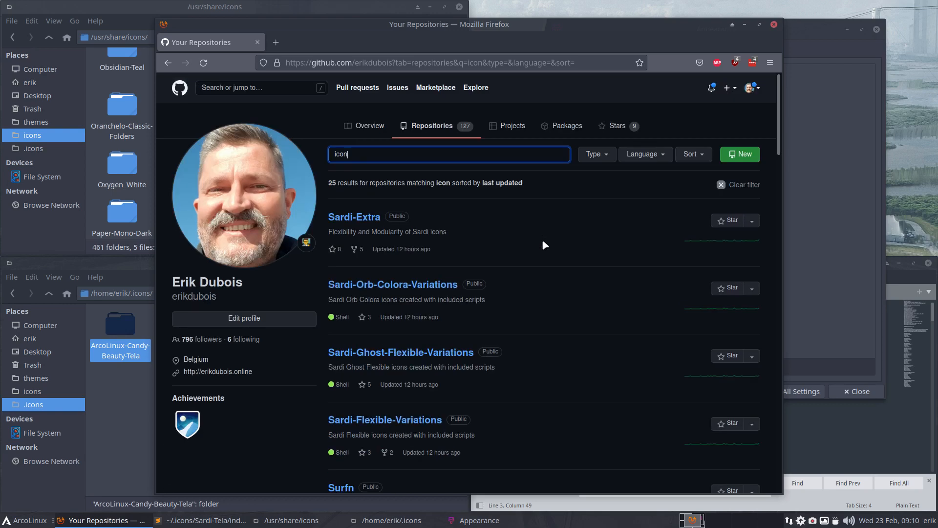
double_click(340, 154)
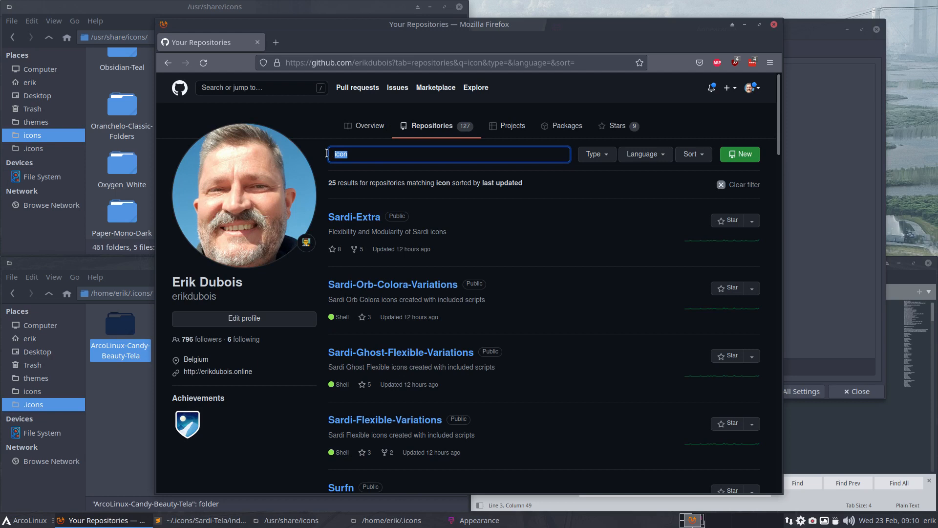
click(739, 154)
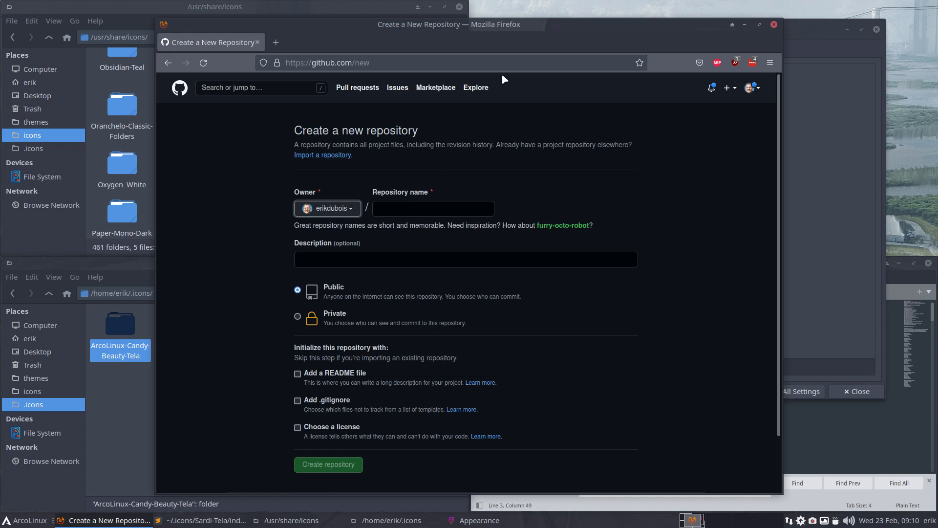
Step: Create a public repository named ArcoLinux-Candy-Beauty-Tela, copying the name from the theme folder in the home .icons folder
click(120, 323)
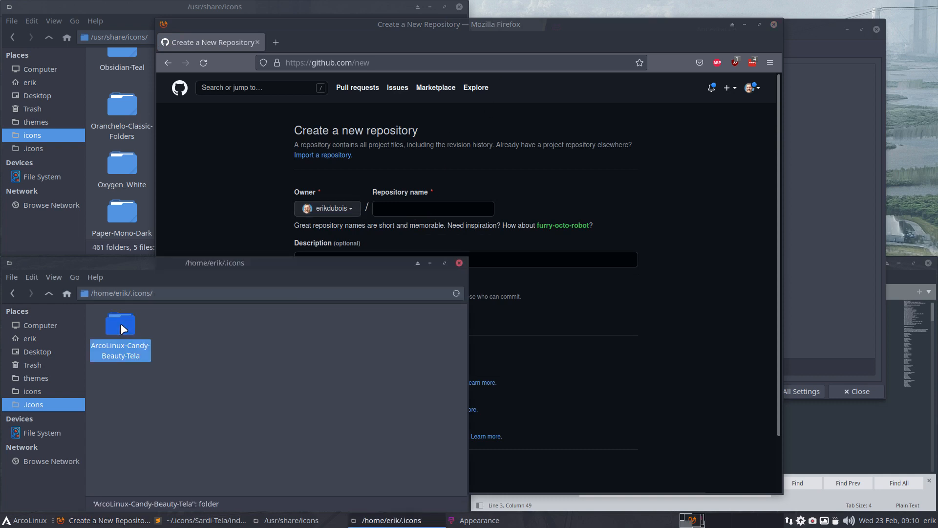
key(F2)
key(ctrl+c)
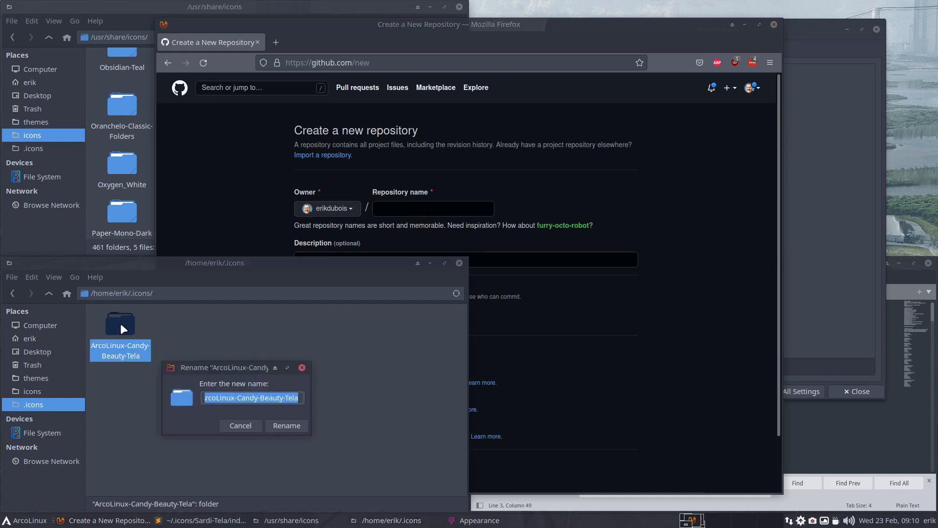
key(Escape)
click(400, 198)
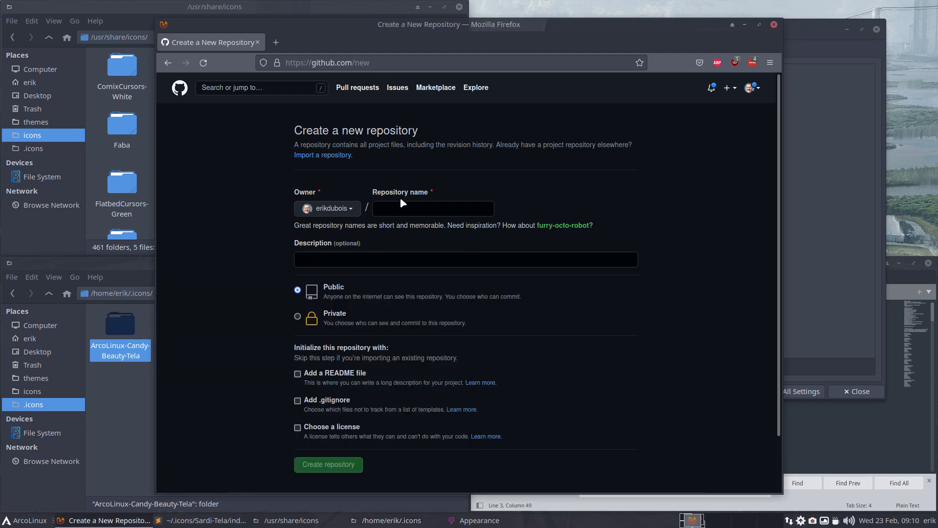
click(403, 206)
key(ctrl+v)
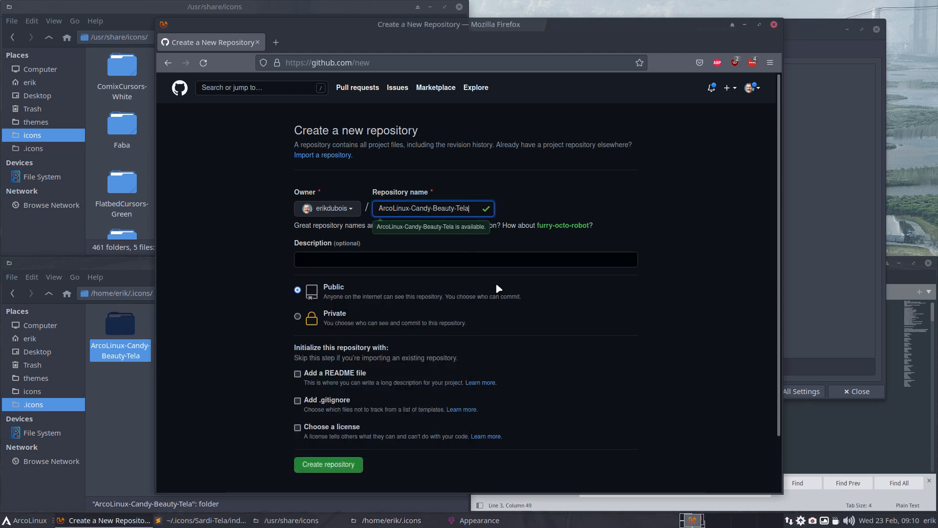
click(540, 202)
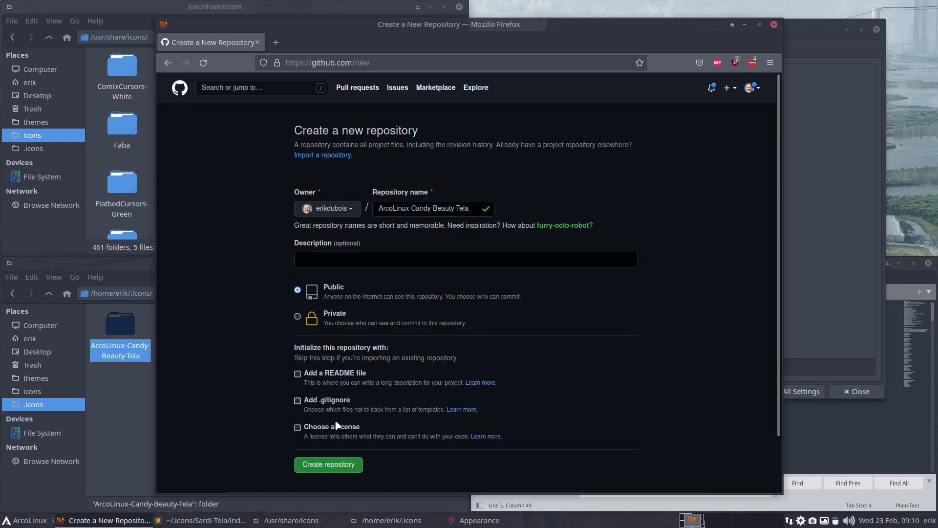
click(329, 464)
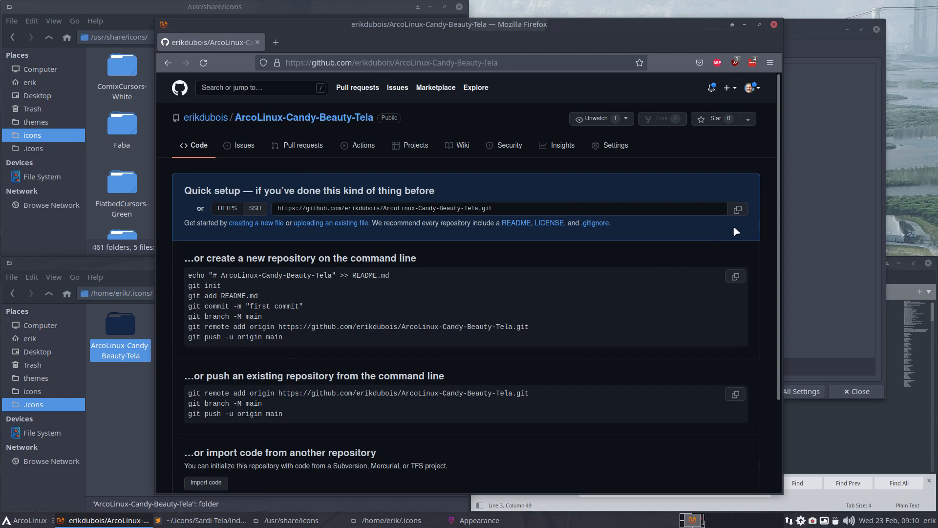
Step: Copy the new repository's HTTPS address, then minimize Firefox and close the Appearance window
click(736, 215)
click(745, 23)
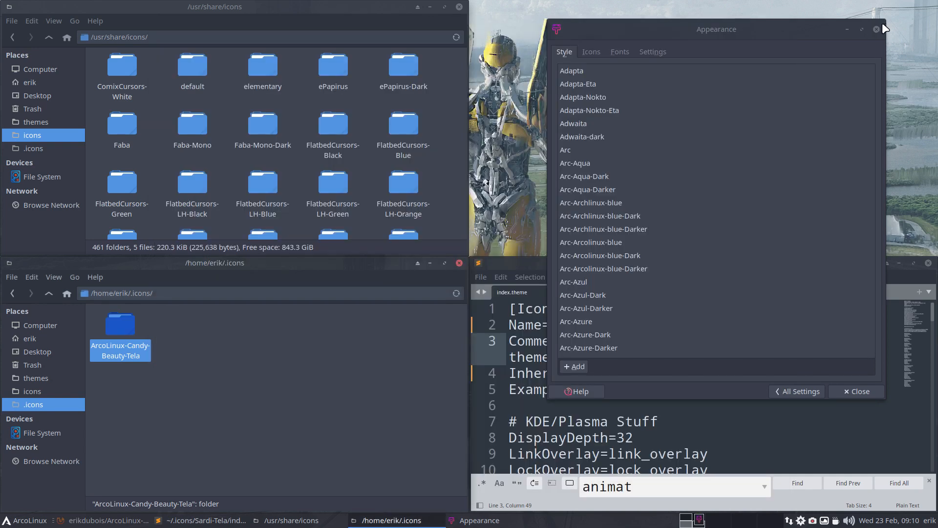
click(876, 30)
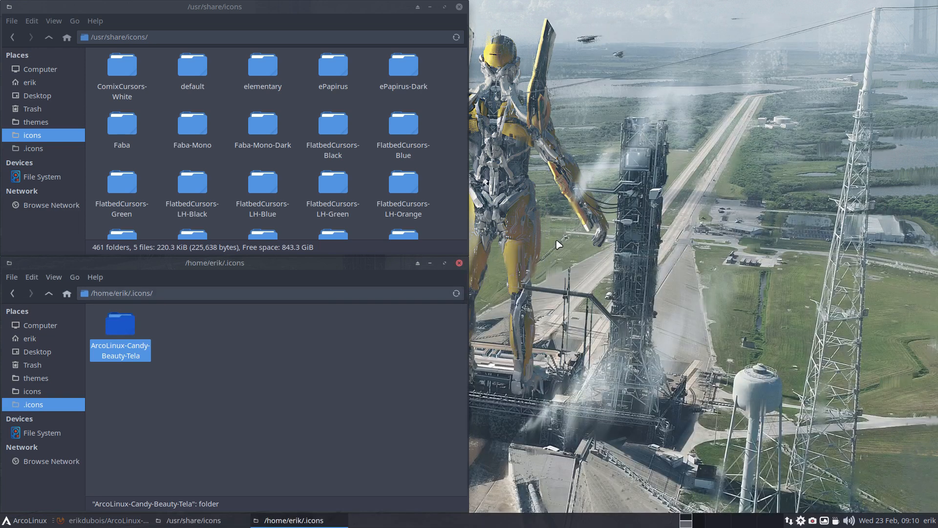
Step: Create a folder named DATA in the home folder
click(30, 81)
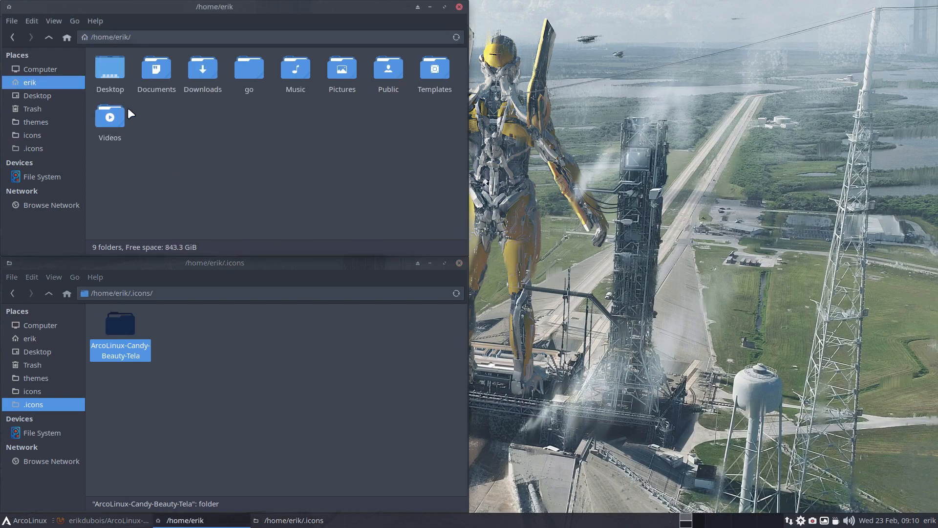
right_click(314, 152)
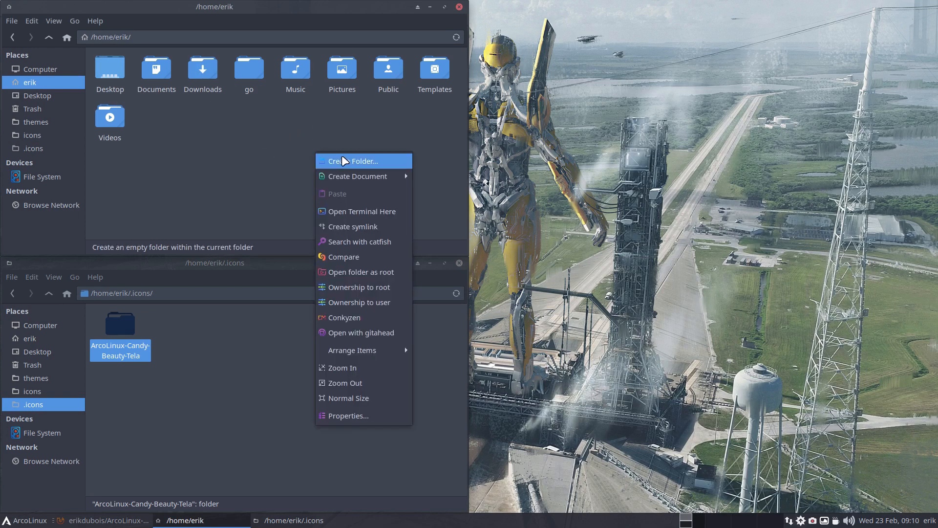
click(354, 155)
text(DATA)
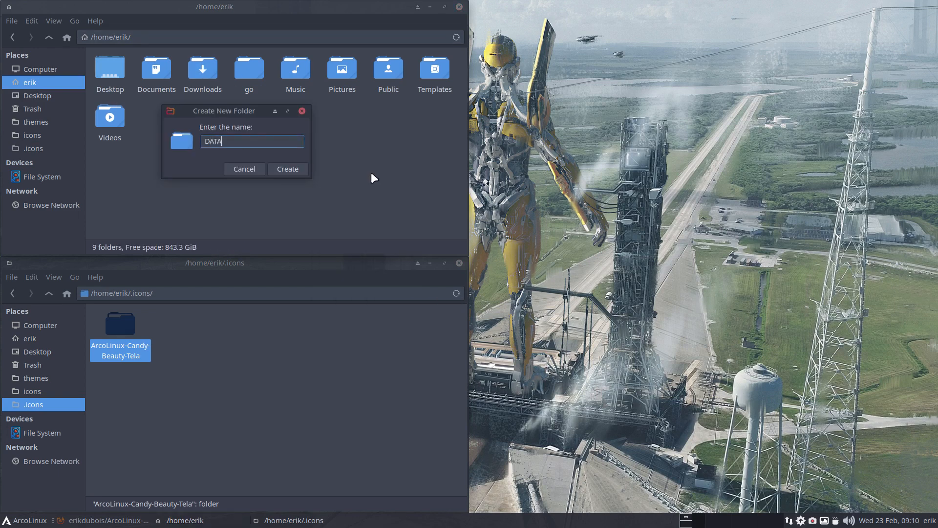
key(Return)
Step: Clone the ArcoLinux-Candy-Beauty-Tela repository into the DATA folder with git clone and the copied address, and close the terminal
double_click(108, 77)
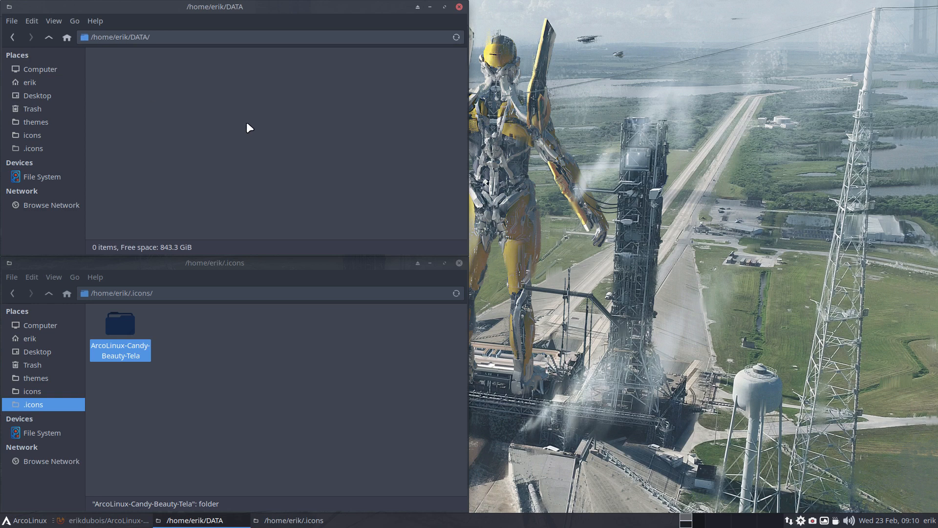
right_click(288, 147)
click(354, 200)
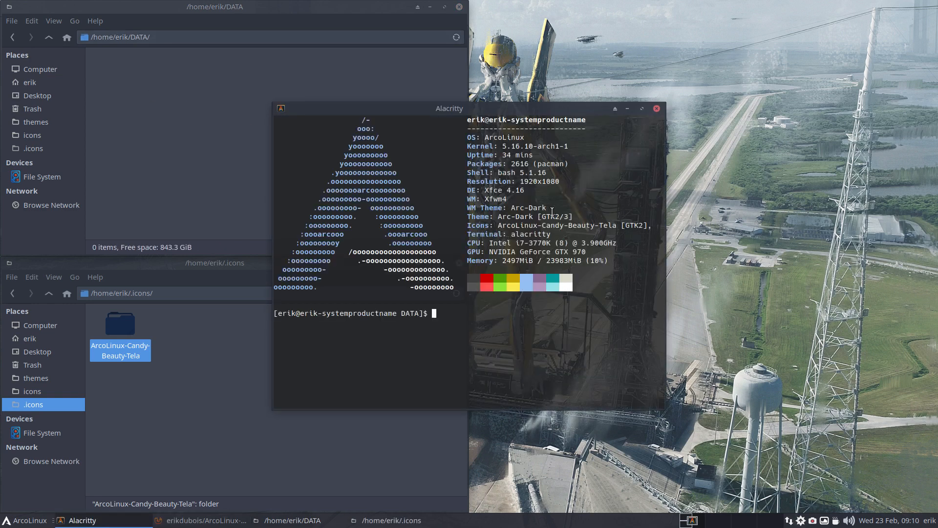
text(git l)
text(lone)
key(ctrl+shift+v)
key(Return)
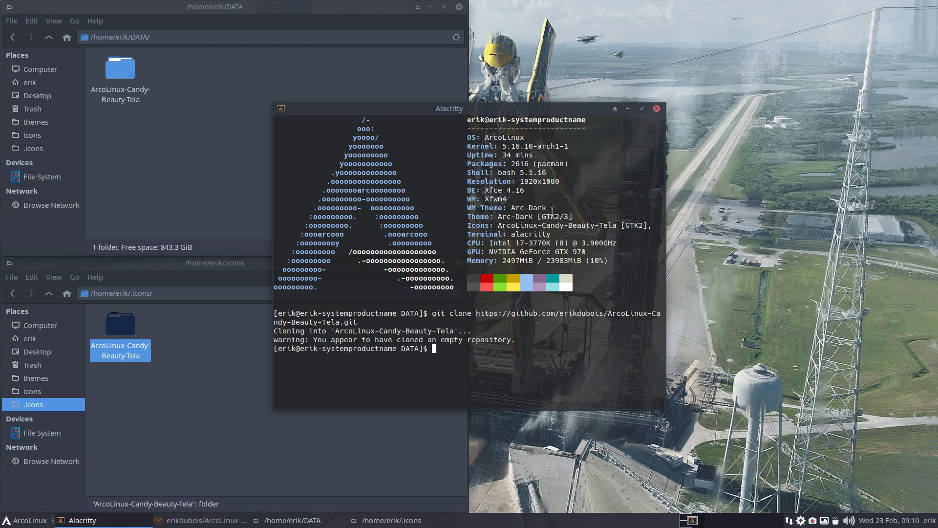
click(657, 108)
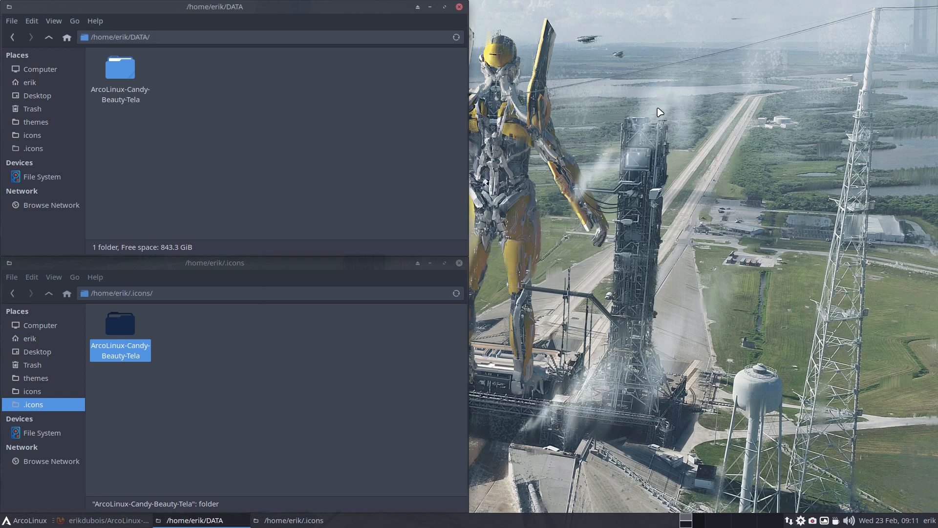
Step: Move the theme folder from the home .icons folder into the cloned repository folder, and open that folder
click(123, 328)
drag(131, 325, 128, 76)
double_click(128, 73)
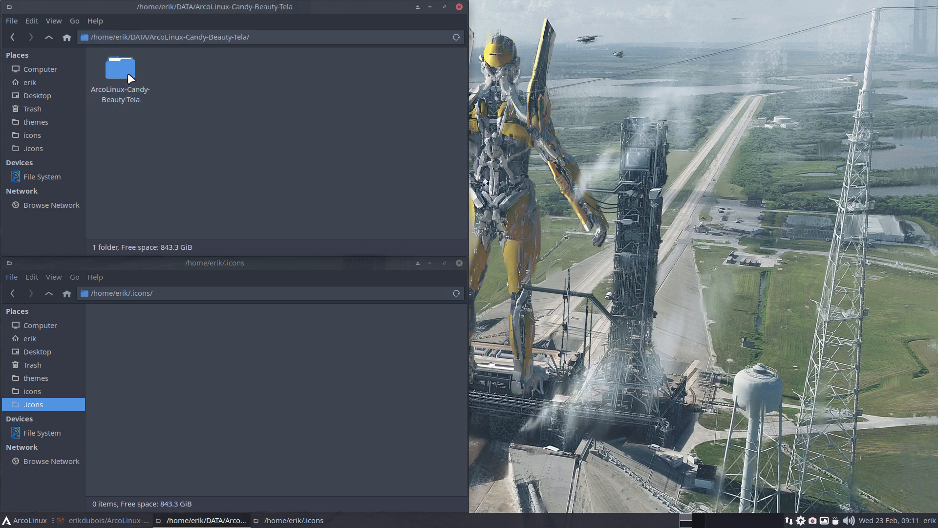
Step: Create a folder named .icons in the cloned repository and move the ArcoLinux-Candy-Beauty-Tela theme folder into it
right_click(210, 93)
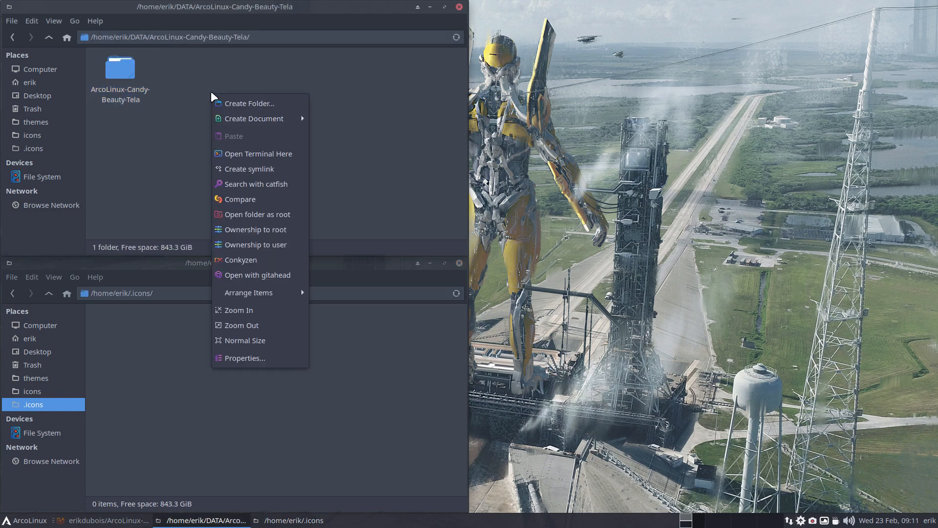
click(240, 103)
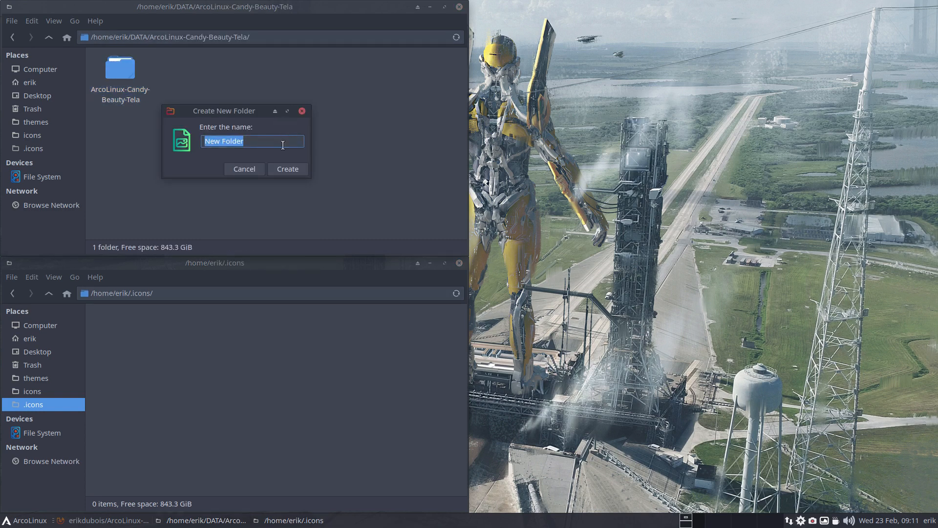
text(icons)
key(Return)
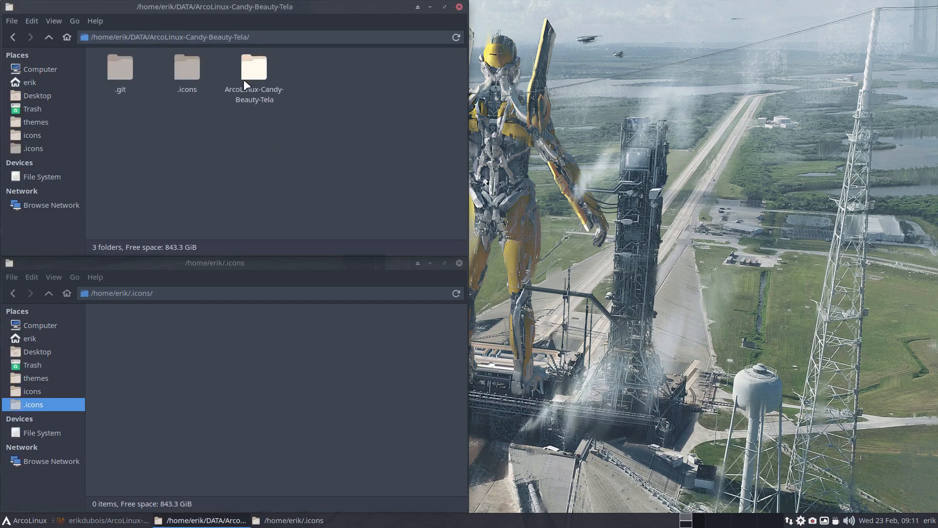
drag(243, 79, 191, 72)
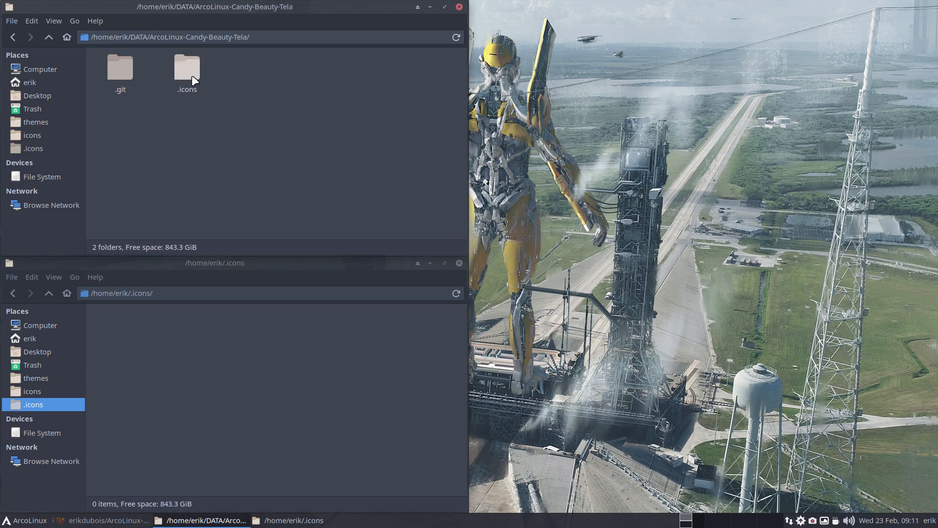
Step: Copy the theme folder from the repository's .icons folder back into the home .icons folder
double_click(195, 79)
click(122, 67)
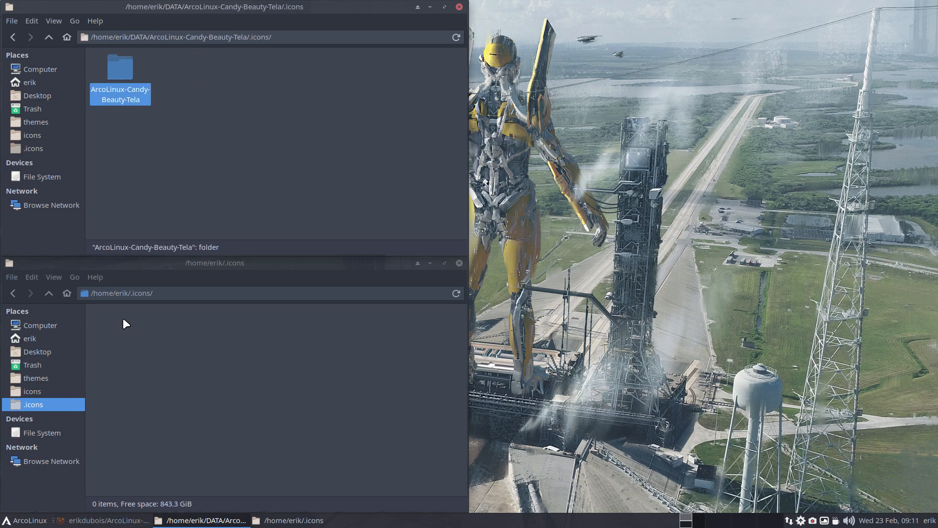
drag(123, 320, 128, 347)
click(164, 137)
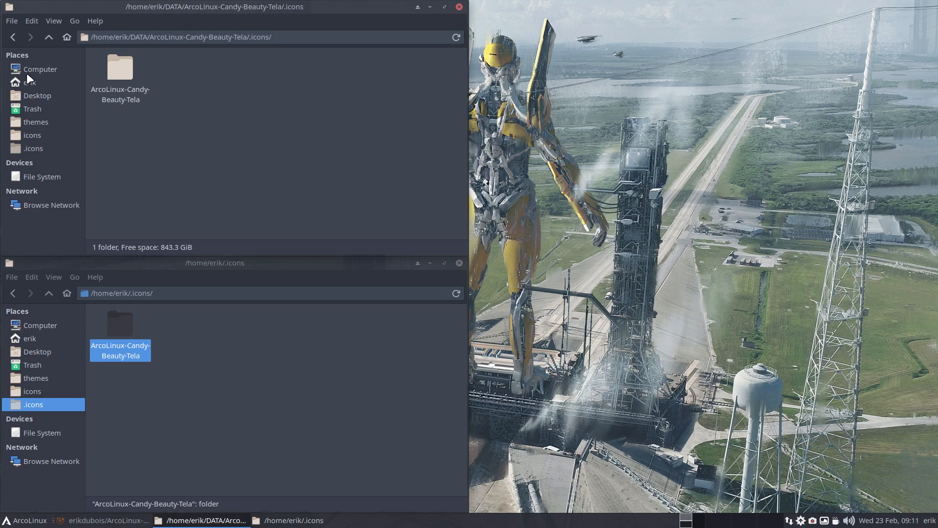
Step: Check the icons in the application menu, and look through the repository's folder structure down to the theme folder's contents
click(20, 523)
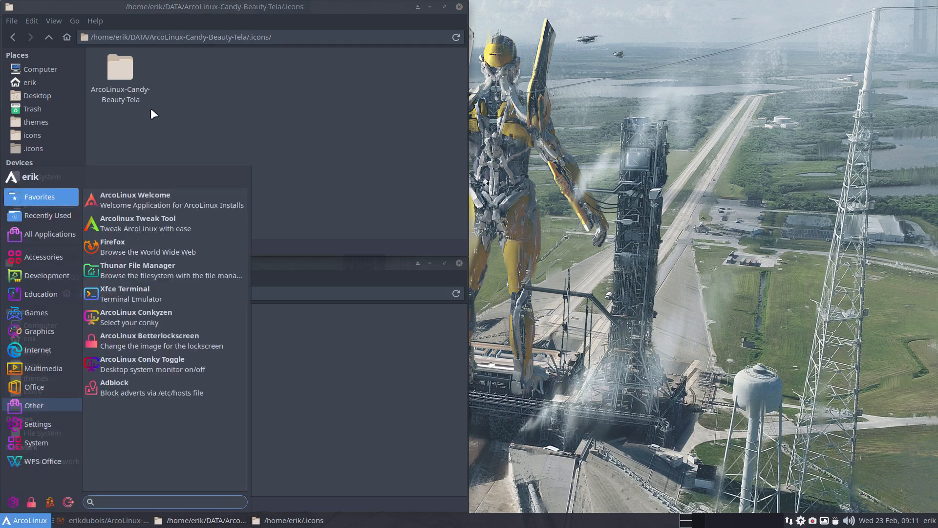
click(151, 109)
click(120, 64)
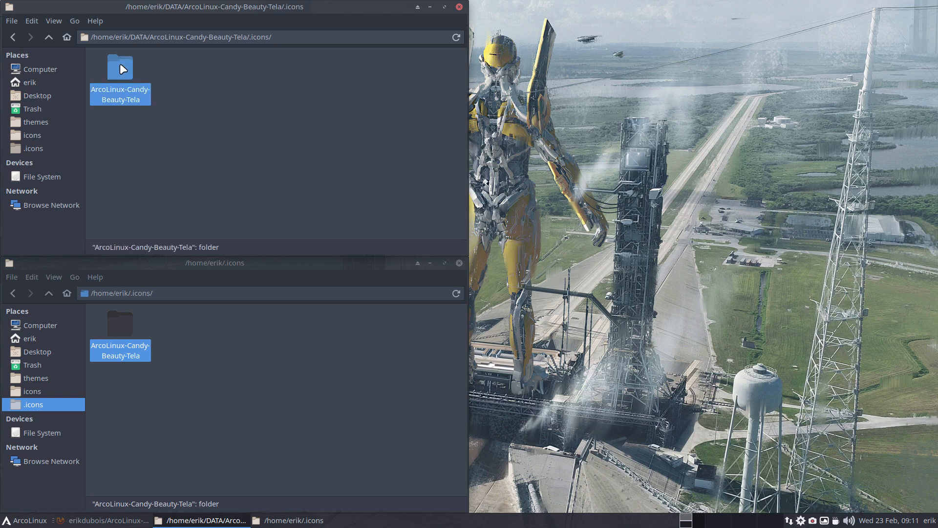
click(49, 37)
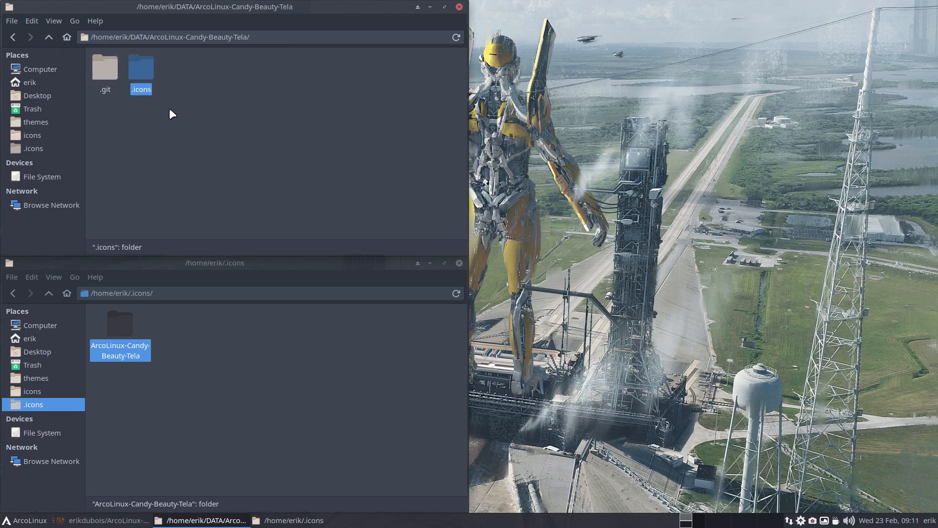
click(169, 108)
click(142, 68)
double_click(148, 67)
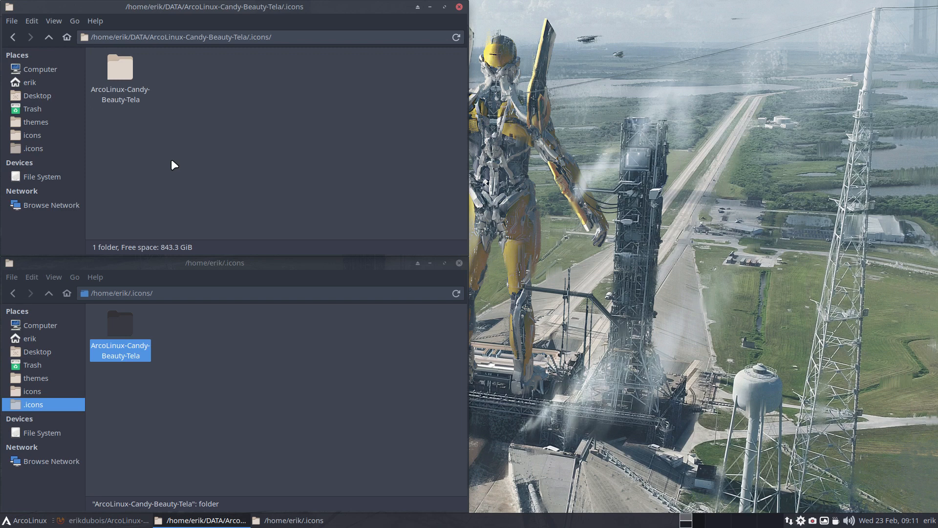
double_click(118, 83)
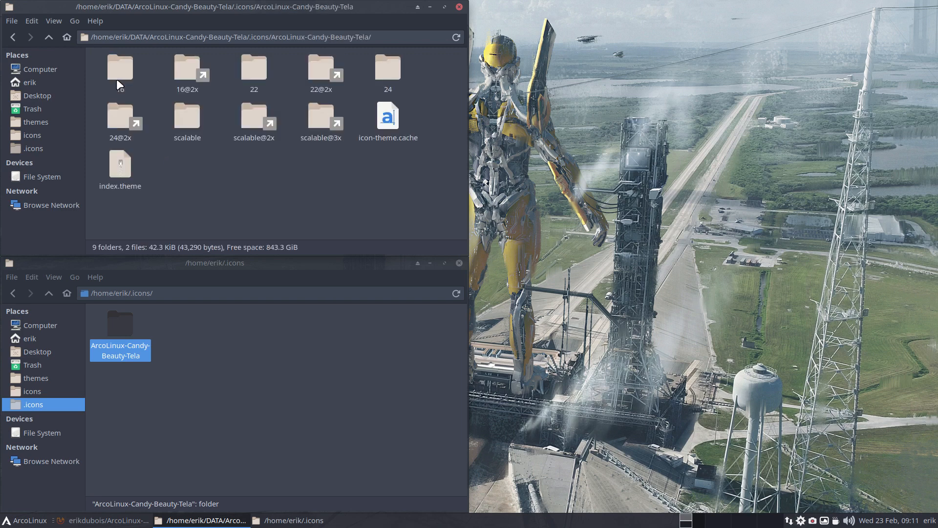
click(44, 36)
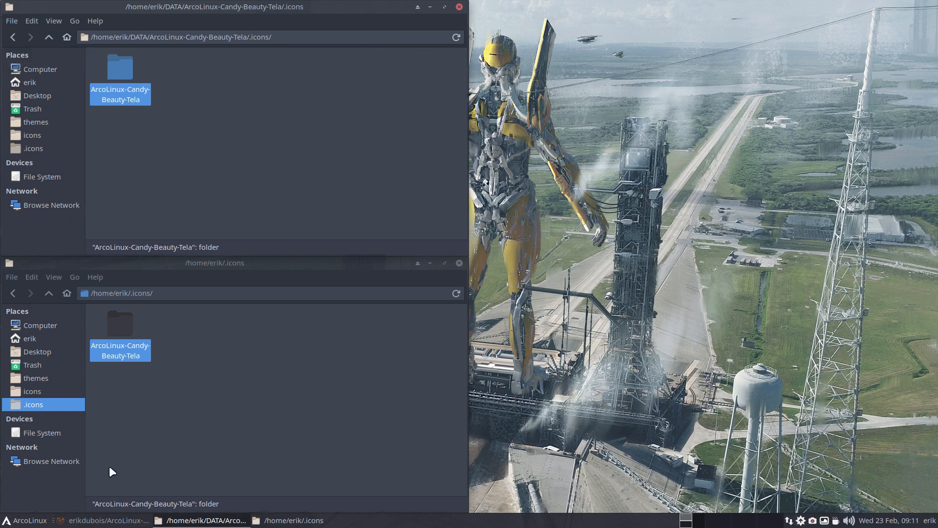
Step: In Firefox, open the arcolinux-nemesis repository from the GitHub profile and copy its HTTPS clone URL
click(112, 521)
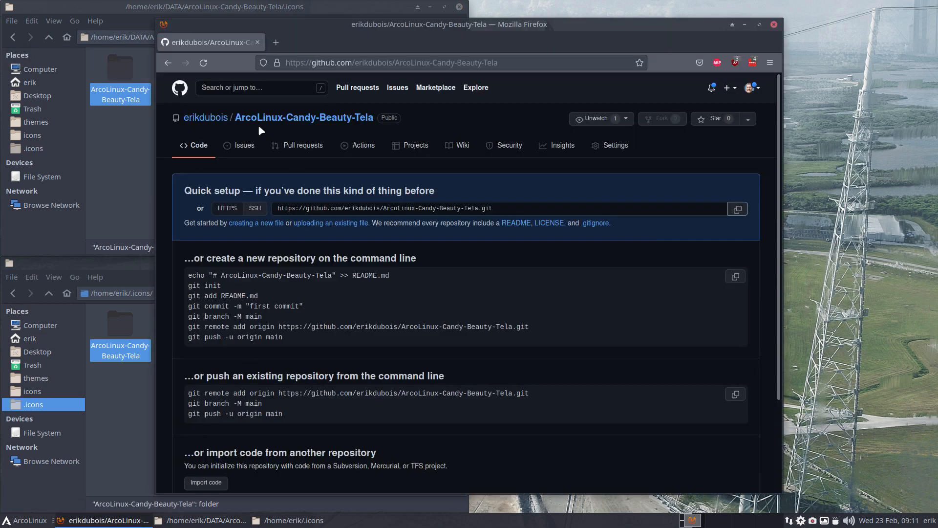
click(206, 118)
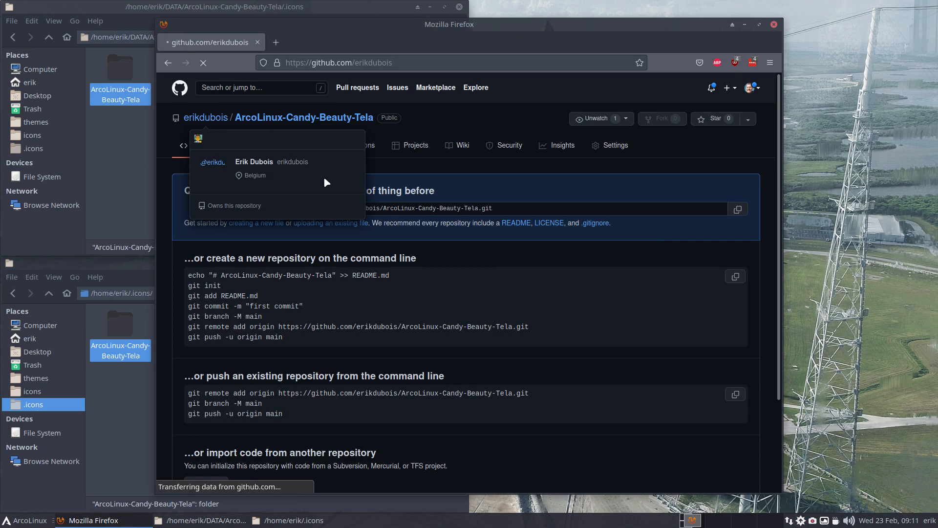
click(386, 181)
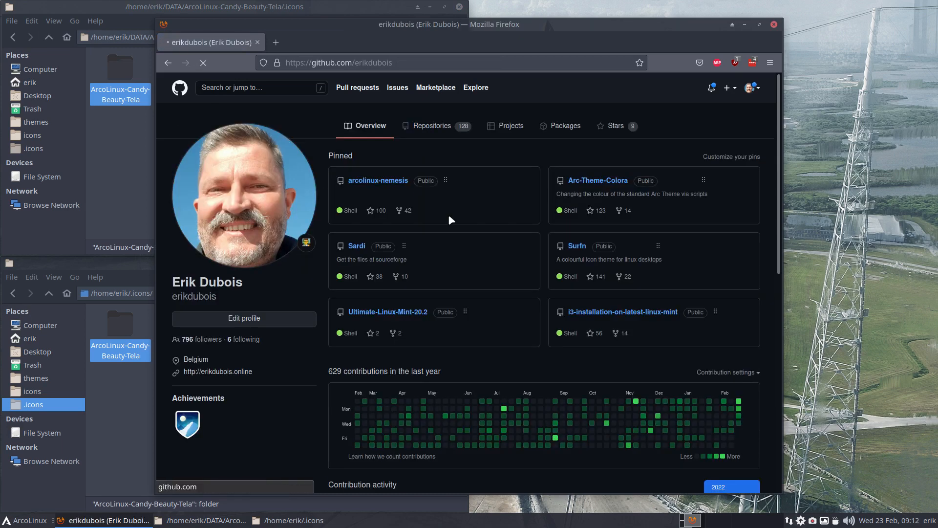
scroll(451, 220, down, 3)
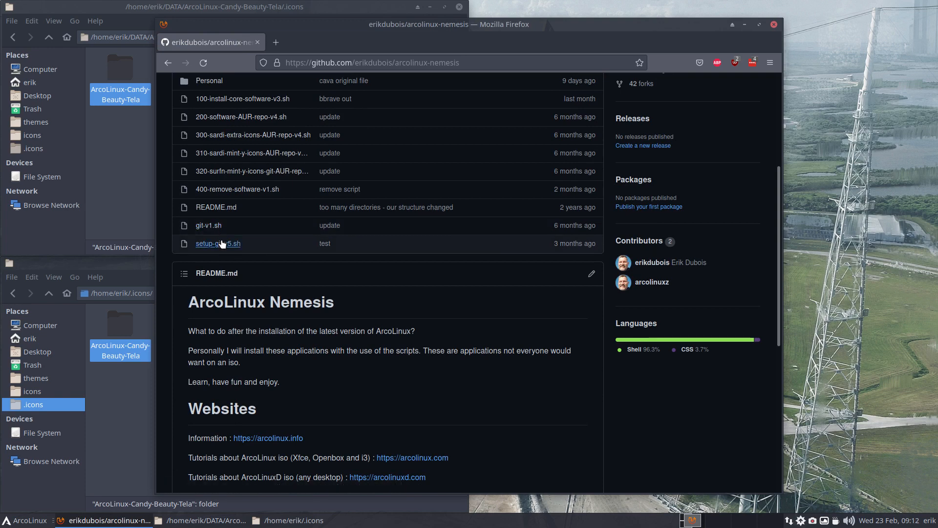
scroll(562, 228, up, 3)
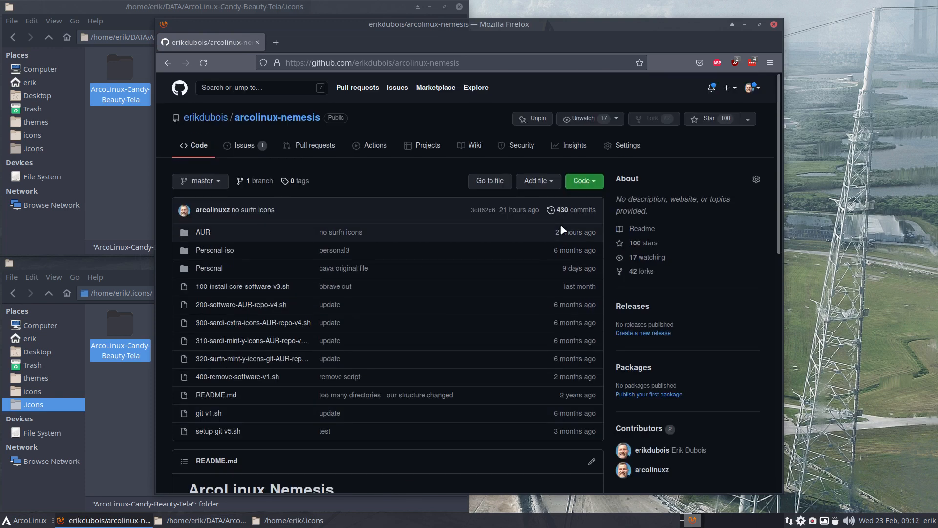
click(593, 183)
click(584, 238)
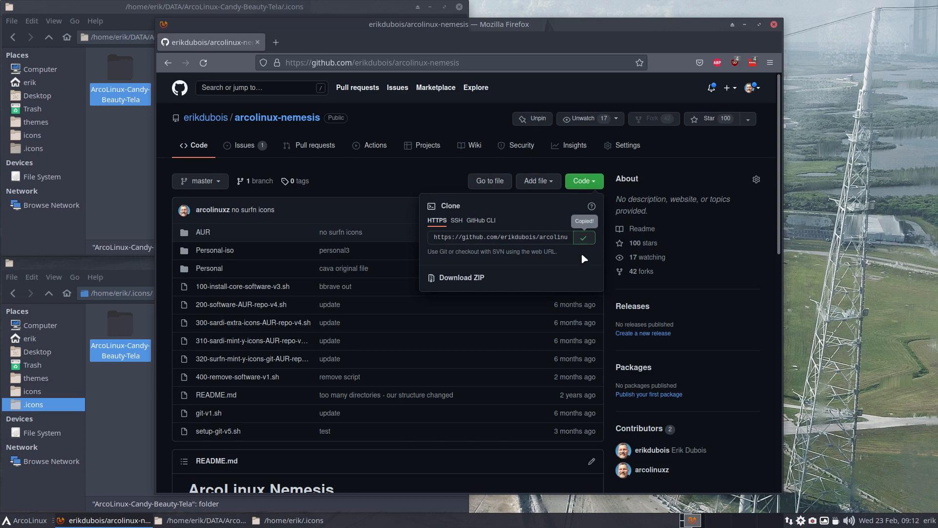
click(745, 28)
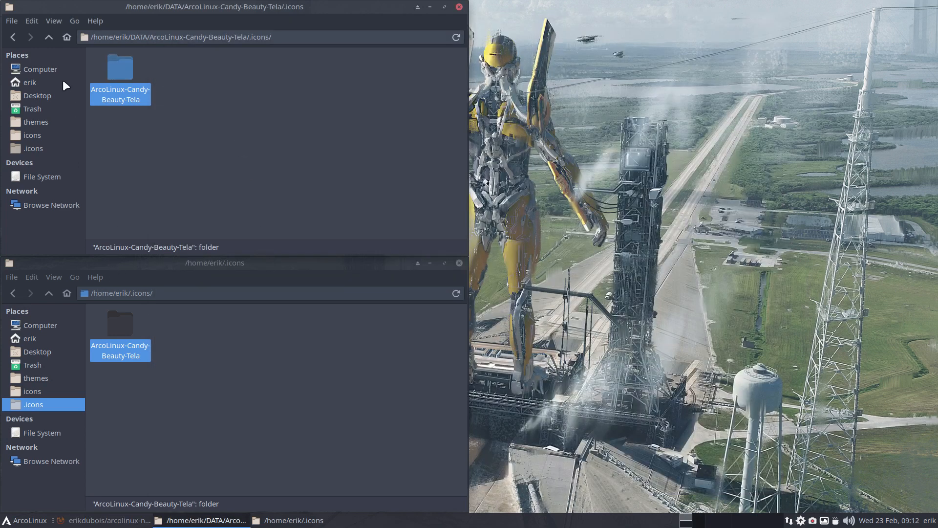
Step: Clone the arcolinux-nemesis repository into the DATA folder using git clone in a terminal there, and close the terminal
click(53, 36)
click(52, 36)
right_click(257, 107)
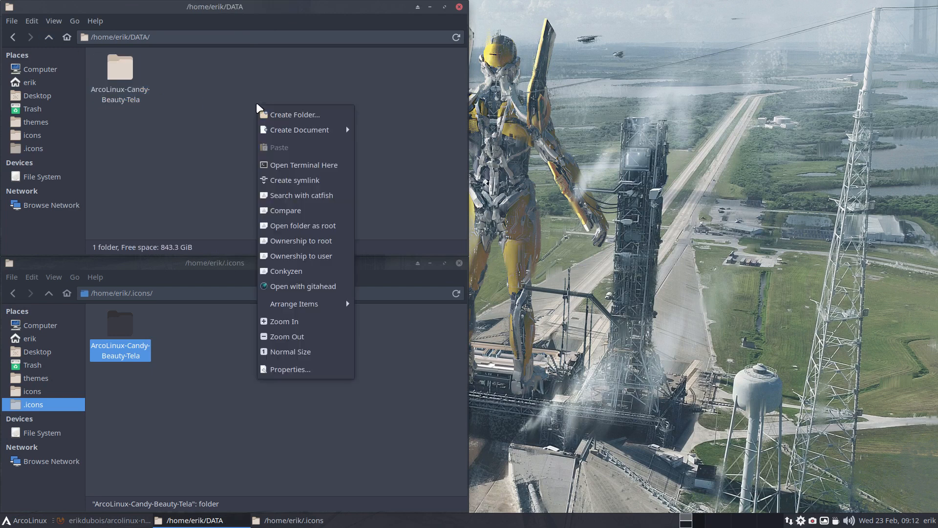
click(312, 165)
text(gi)
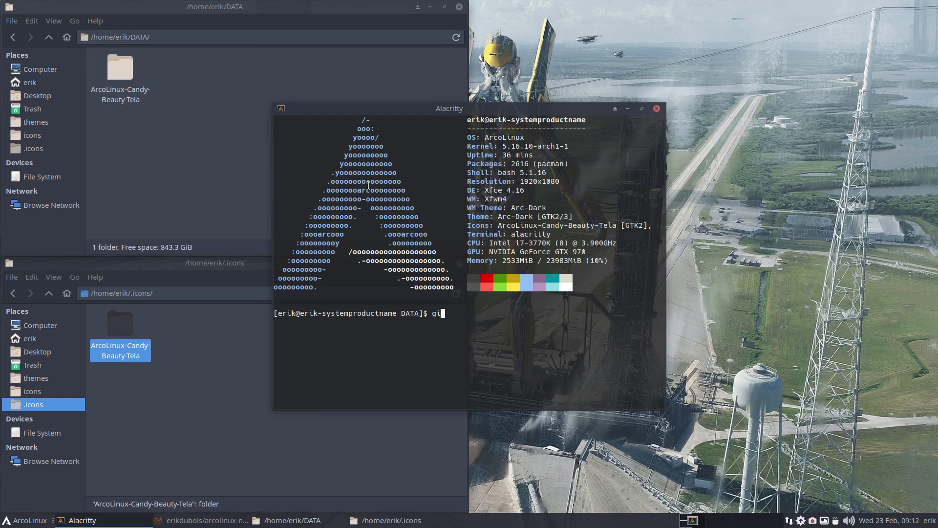
text(t clone)
key(ctrl+shift+v)
key(Return)
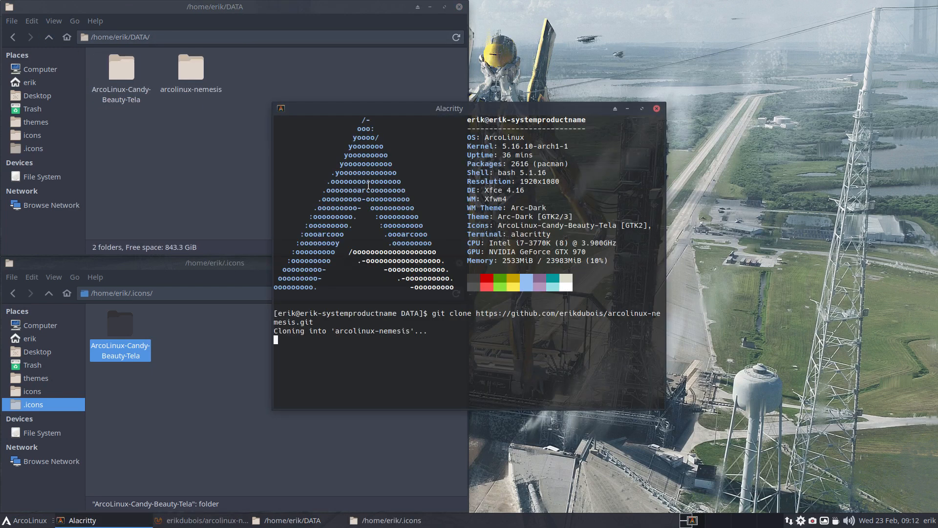
click(657, 109)
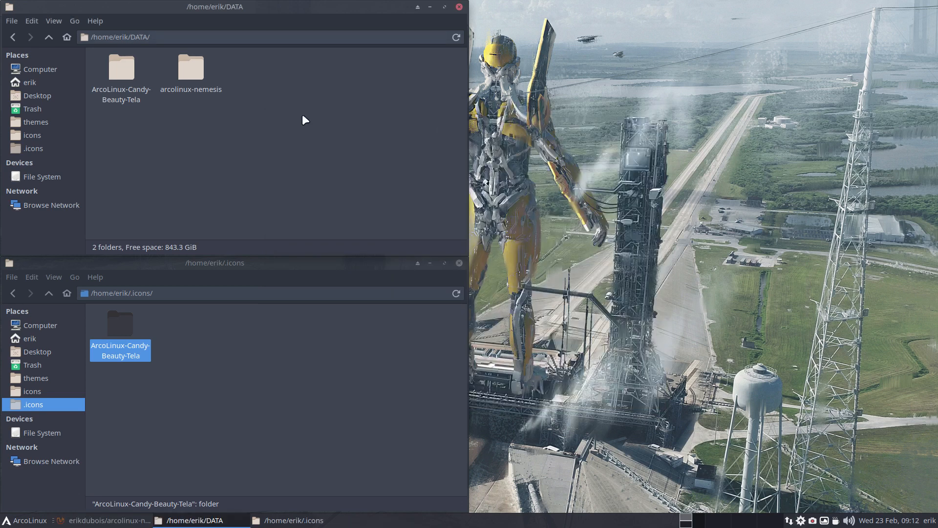
Step: Copy git-v1.sh, README.md and setup-git-v5.sh from the cloned arcolinux-nemesis folder to the clipboard
double_click(191, 71)
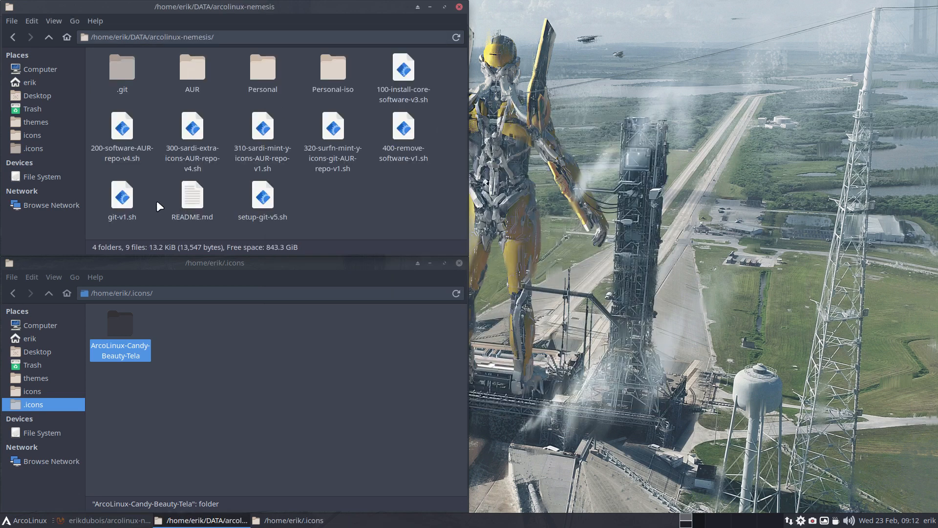
click(123, 196)
ctrl+click(269, 202)
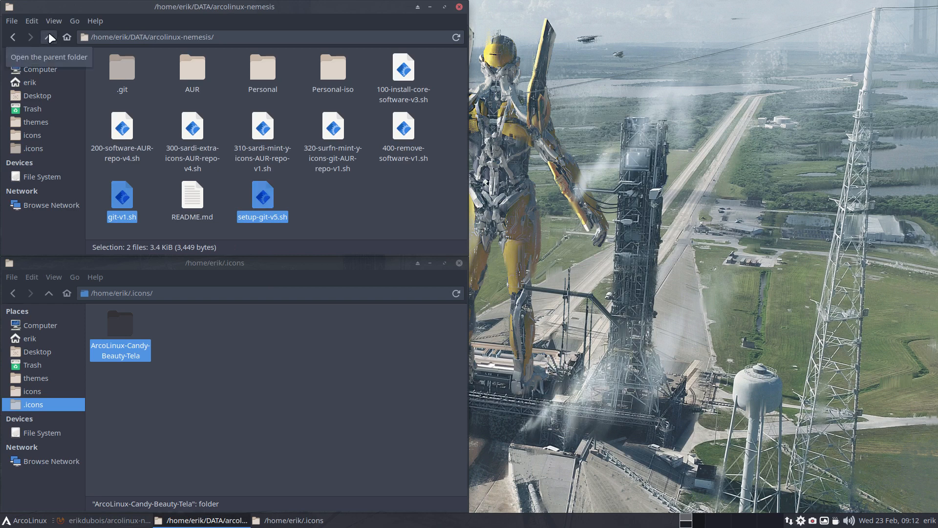
click(189, 192)
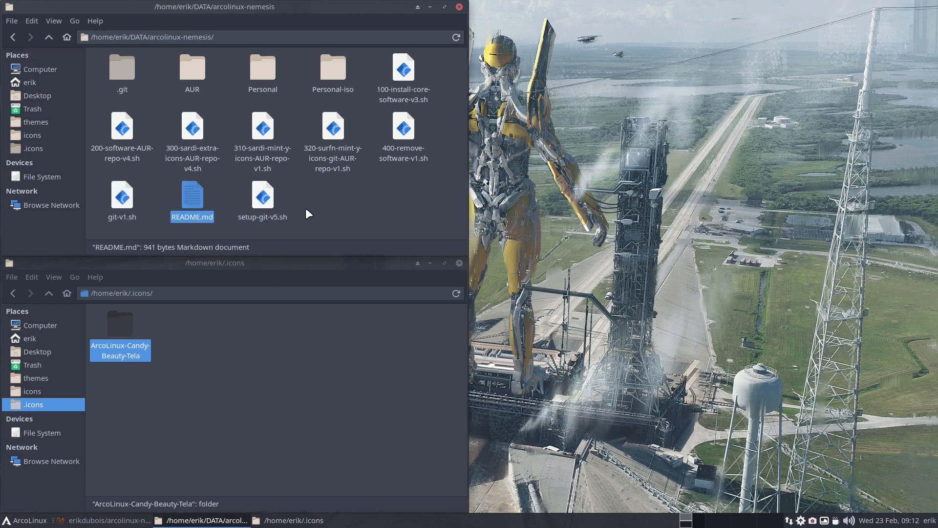
drag(307, 204, 115, 191)
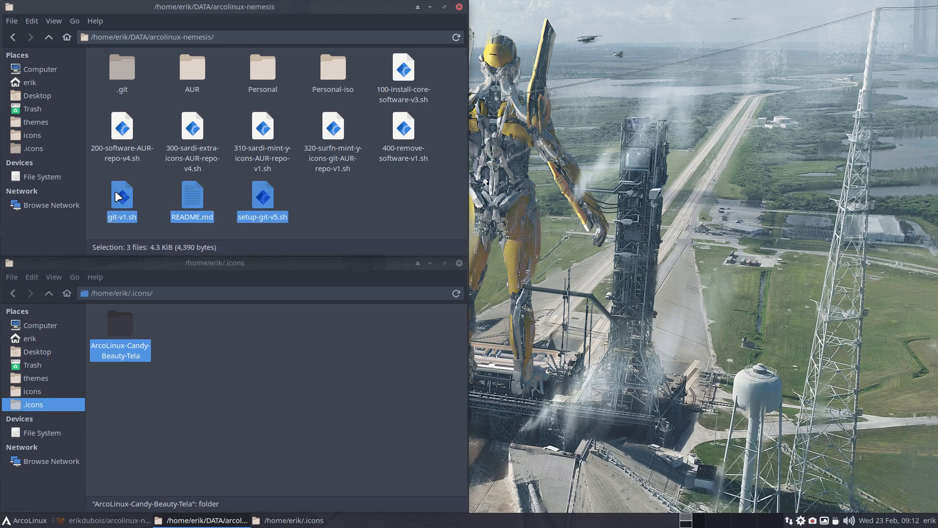
Step: Paste the three copied files into the top level of the ArcoLinux-Candy-Beauty-Tela repository folder, beside .git and .icons
click(48, 36)
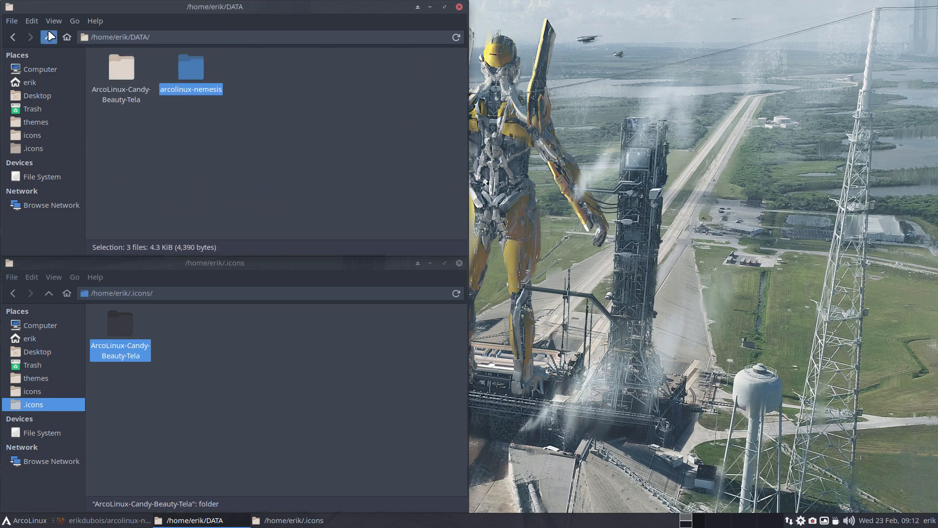
double_click(121, 68)
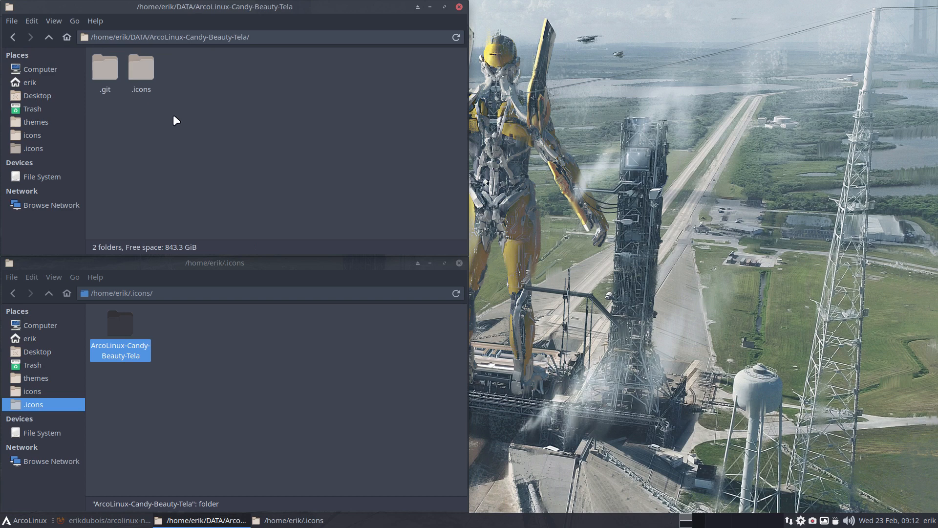
click(143, 69)
double_click(143, 69)
click(124, 69)
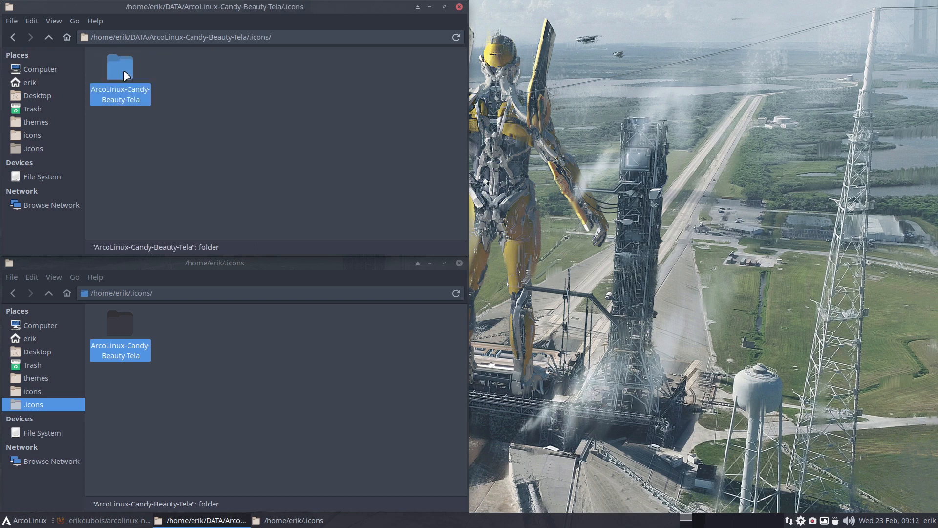
double_click(123, 70)
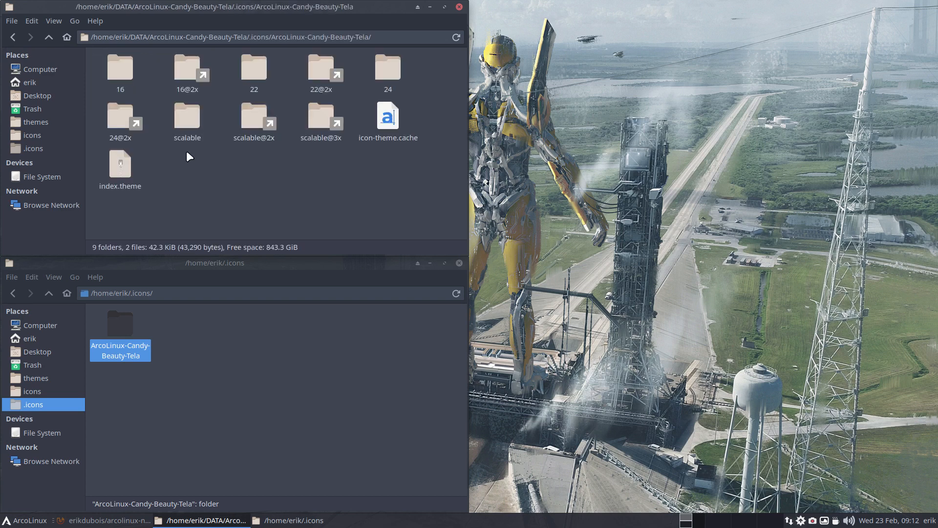
click(48, 37)
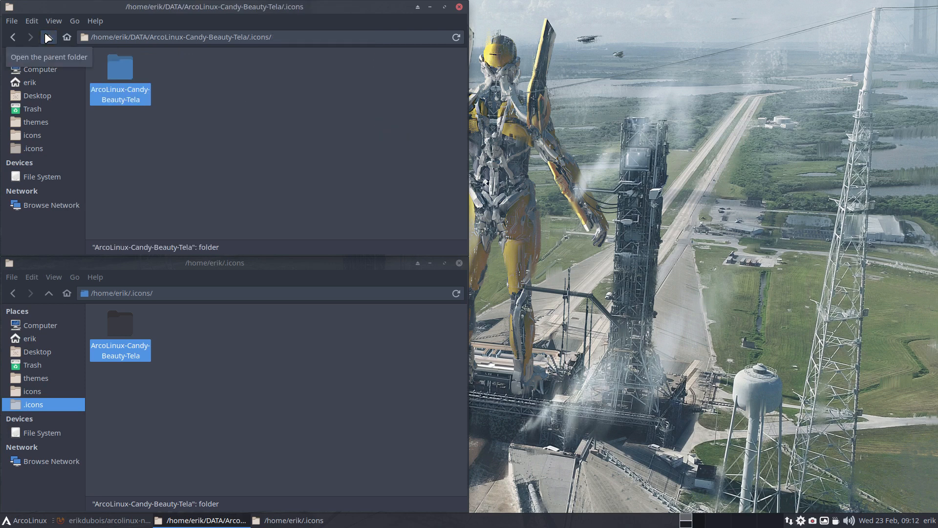
click(48, 37)
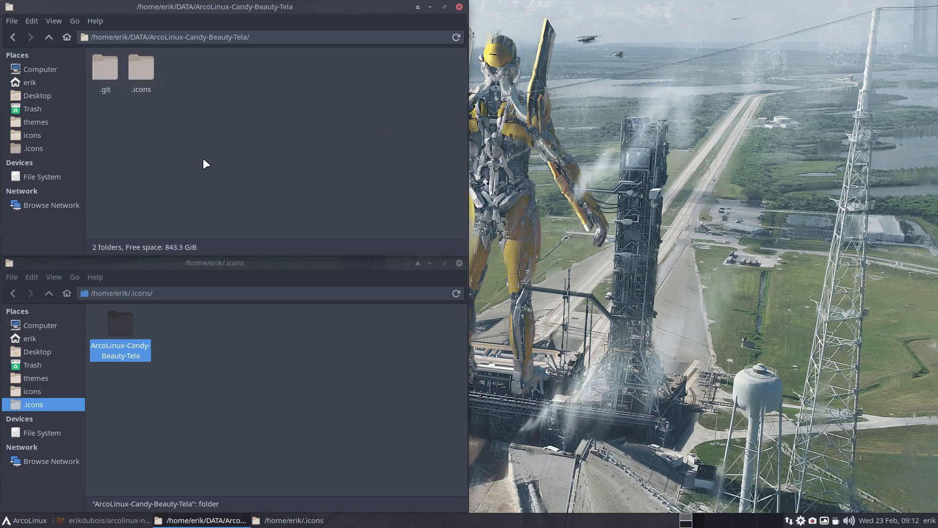
key(ctrl+v)
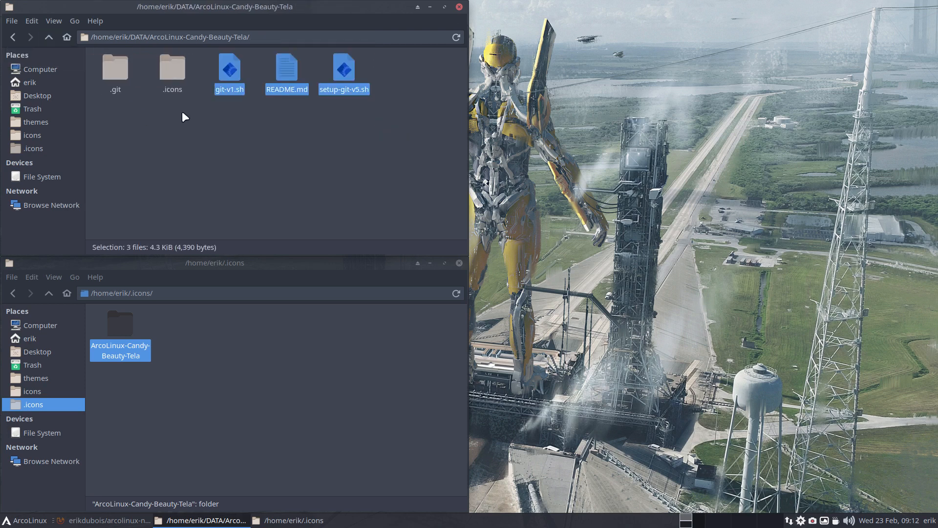
click(49, 37)
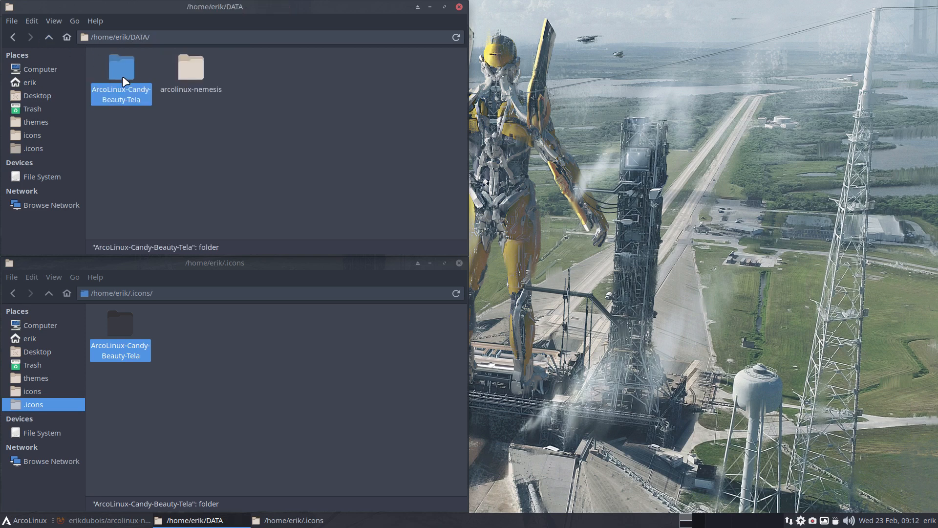
double_click(126, 81)
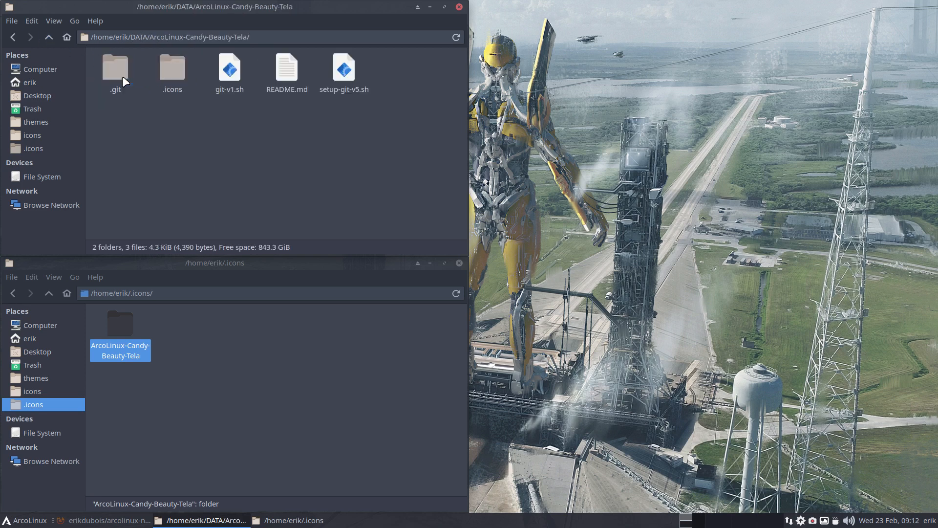
Step: Search the web for "arcolinuxd github explained" in a new Firefox tab
click(118, 524)
click(276, 42)
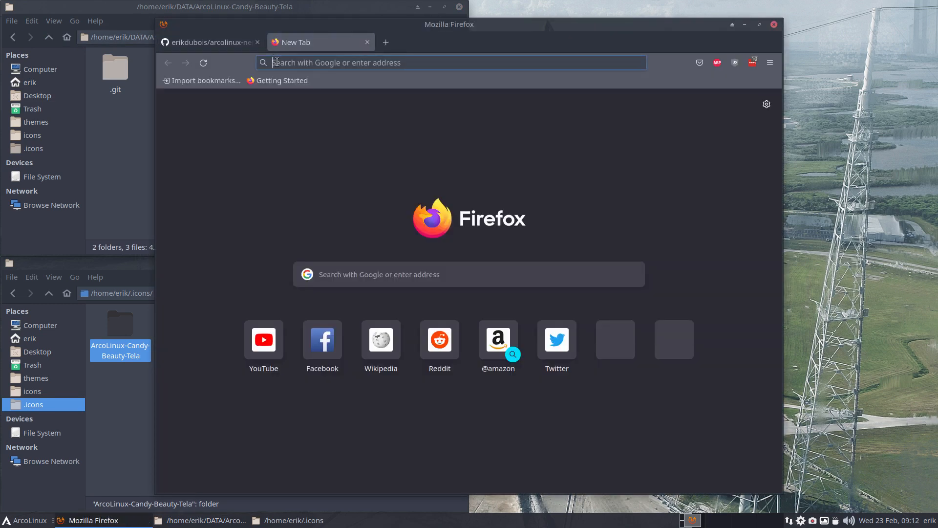
text(arcikuiyu)
key(BackSpace)
key(BackSpace)
key(BackSpace)
key(BackSpace)
key(BackSpace)
key(BackSpace)
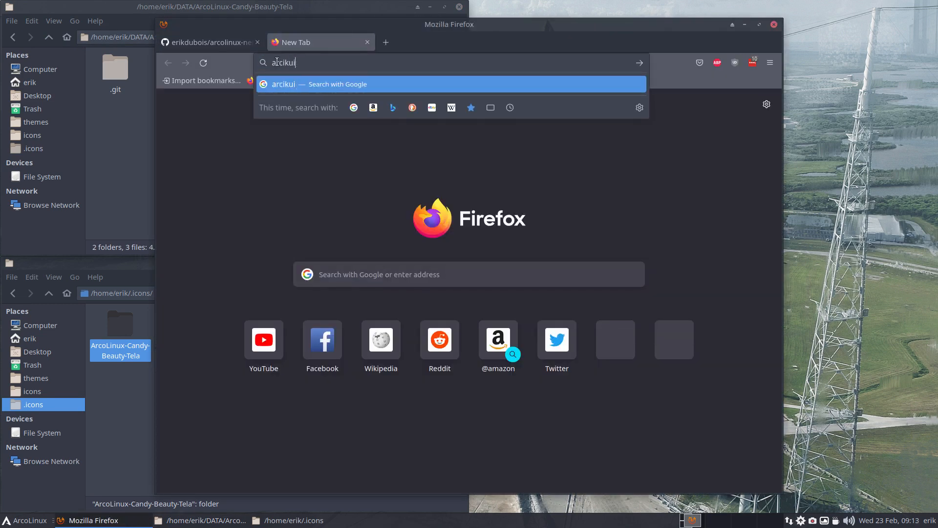
text(olinu)
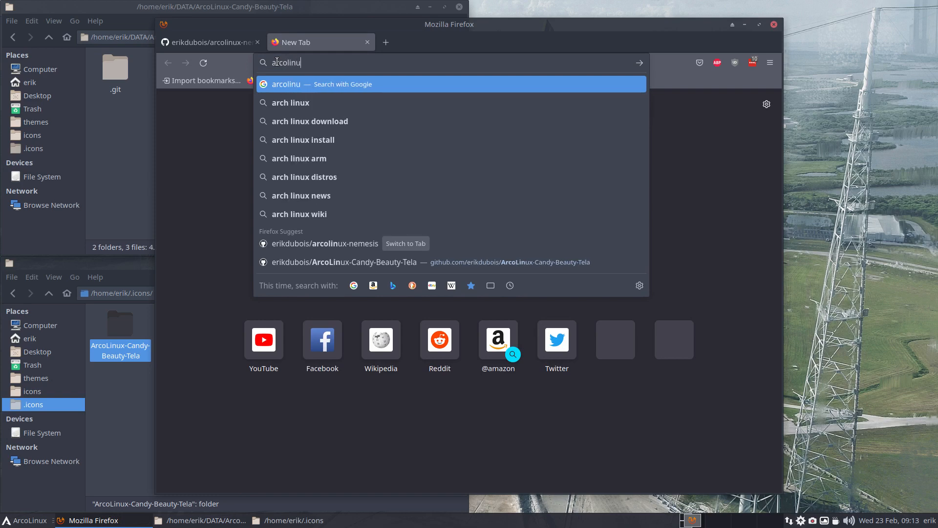
text(xd github explained)
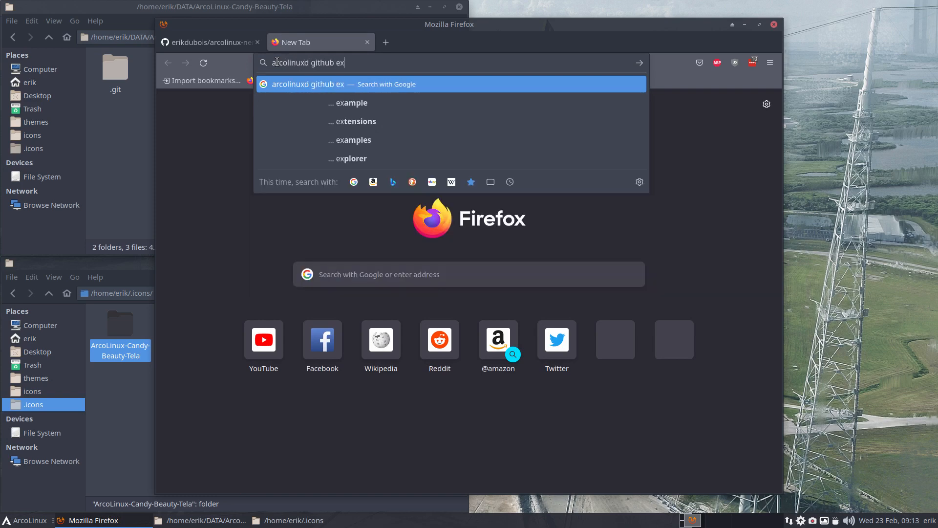
key(Return)
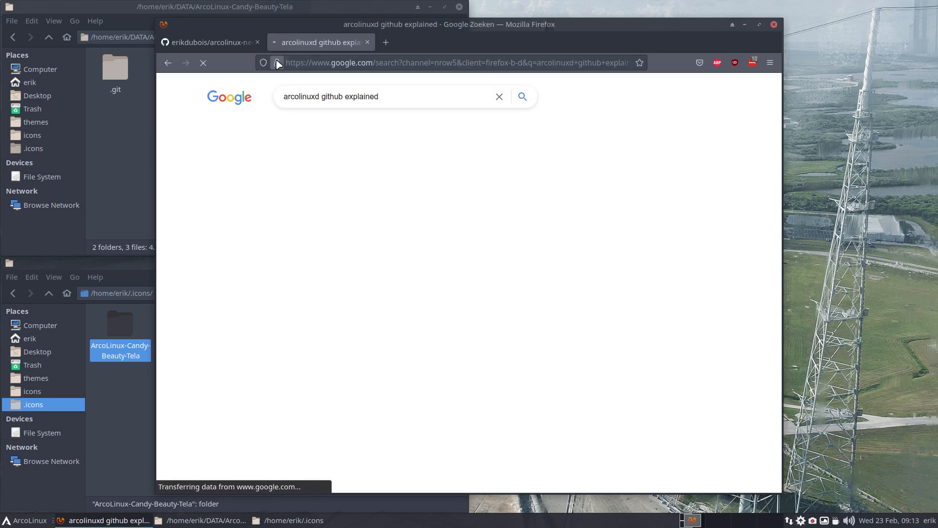
click(623, 451)
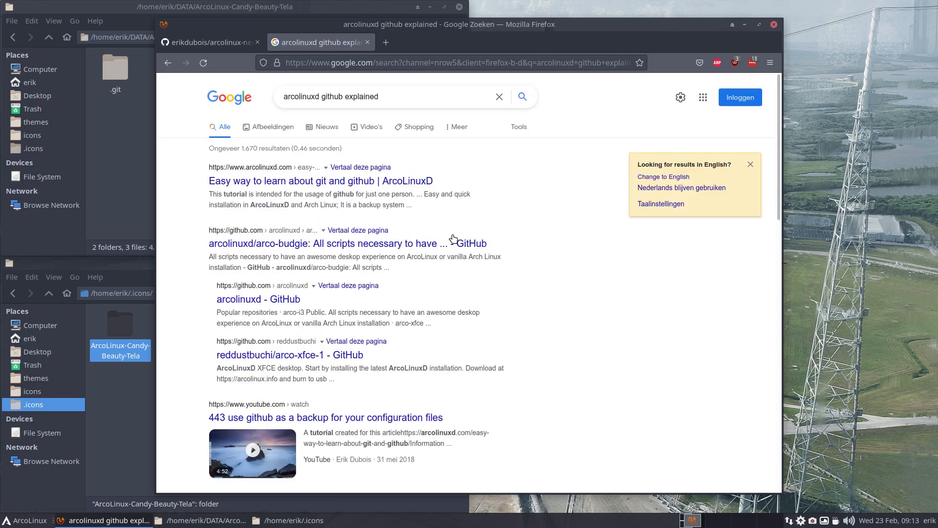
Step: Open the ArcoLinuxD article "Easy way to learn about git and github" and read about the two scripts for a first repository
click(361, 185)
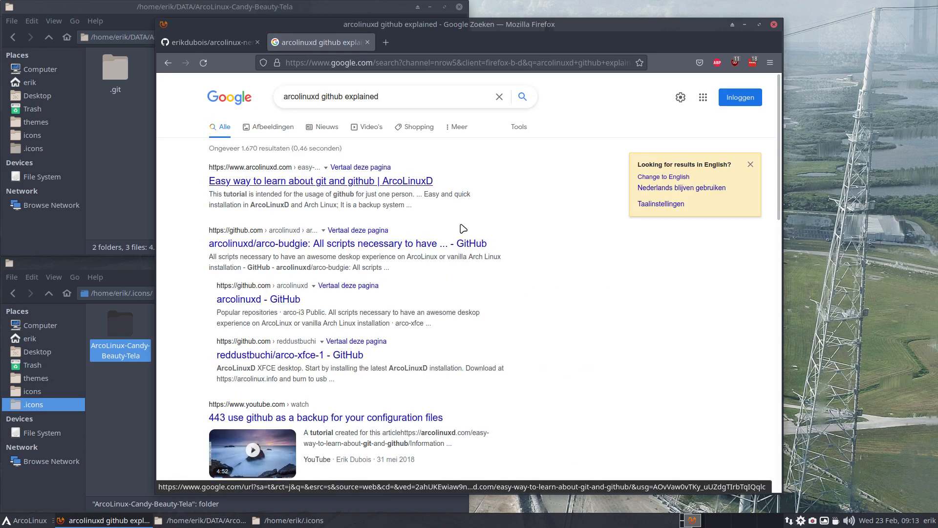
scroll(517, 323, down, 10)
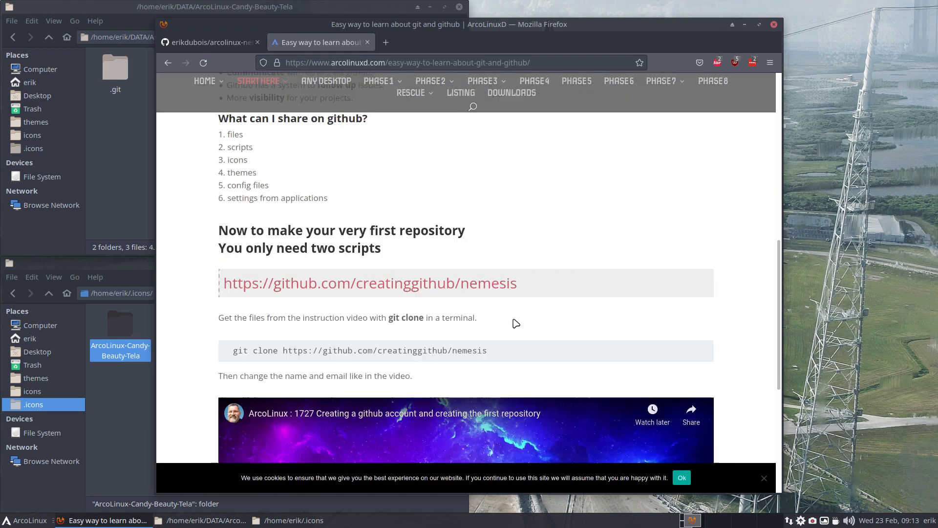
click(683, 478)
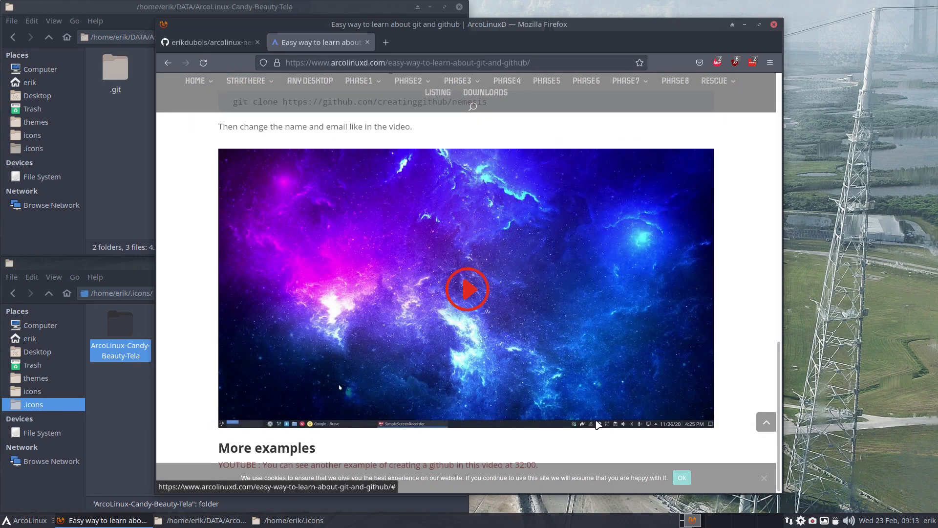
scroll(398, 310, up, 5)
scroll(399, 312, down, 3)
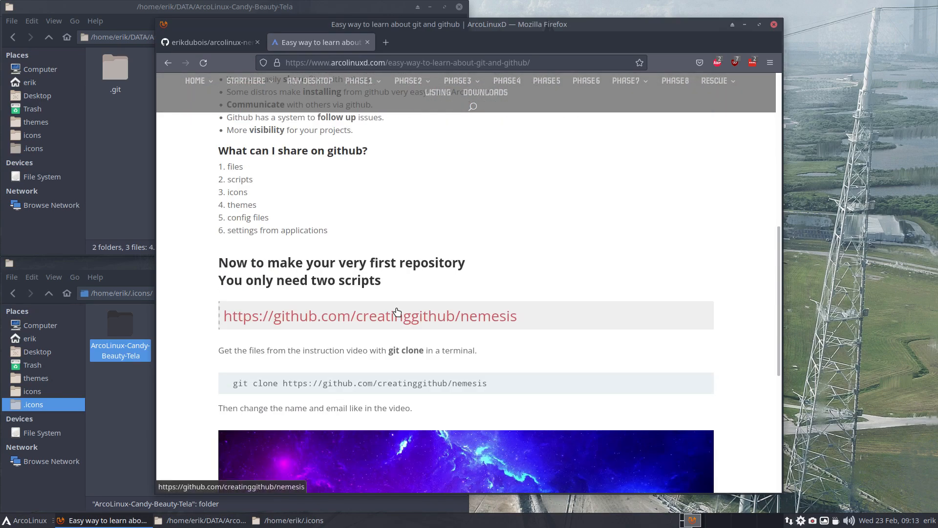
scroll(397, 342, up, 3)
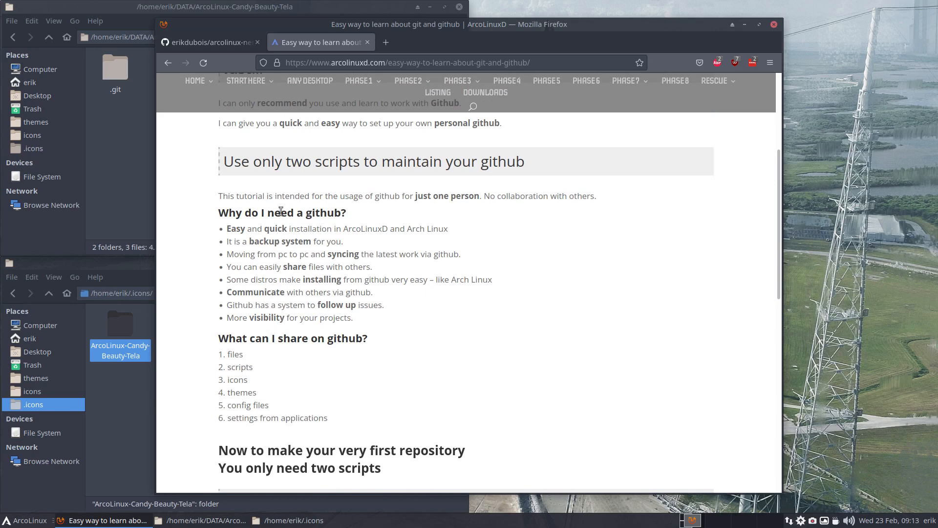
Step: Open setup-git-v5.sh from the ArcoLinux-Candy-Beauty-Tela repository folder in Sublime Text and read through its git configuration commands
click(745, 26)
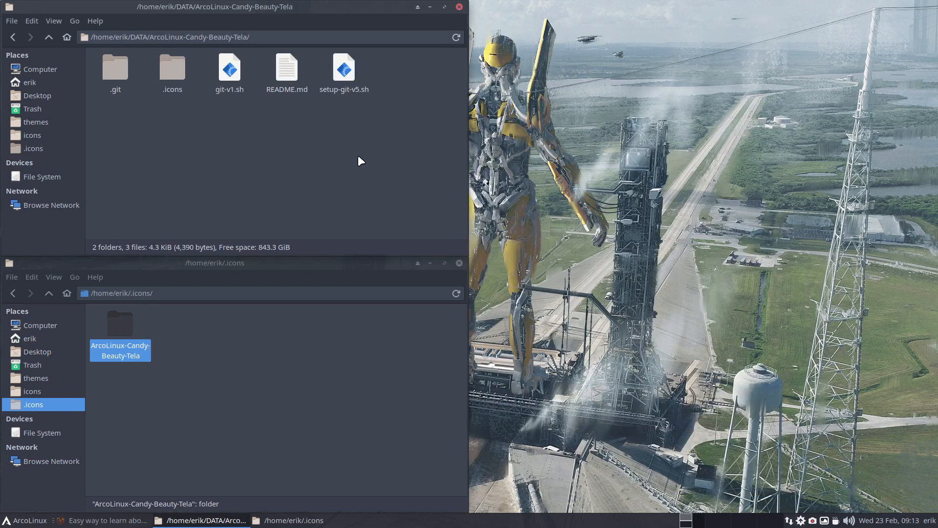
click(230, 68)
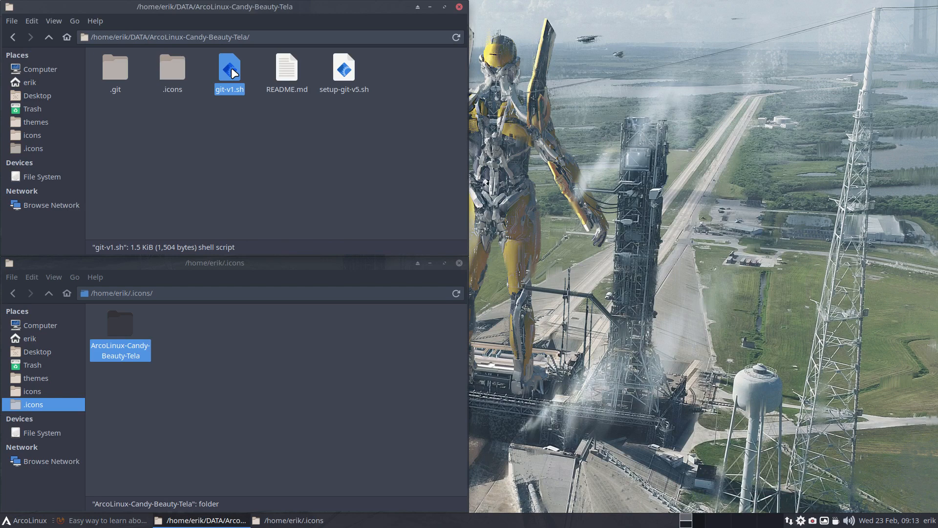
click(341, 69)
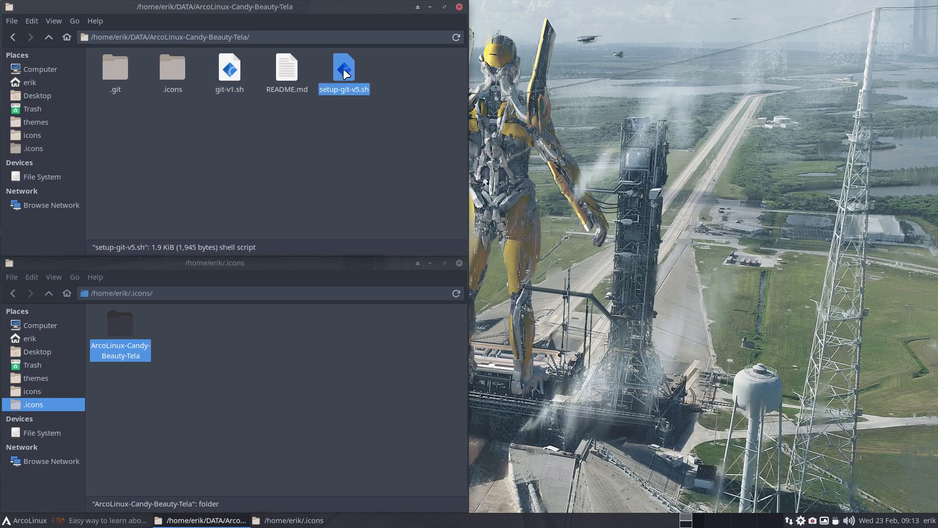
double_click(343, 69)
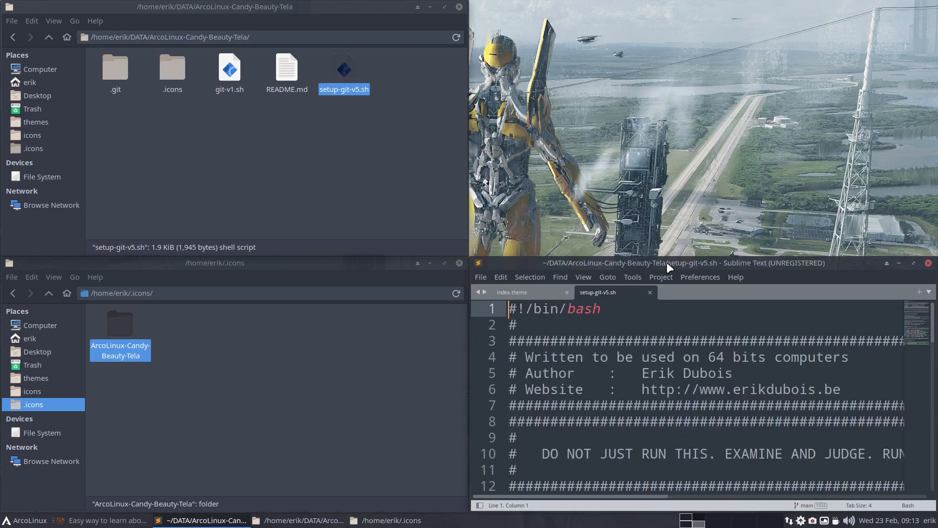
double_click(667, 262)
scroll(383, 339, down, 4)
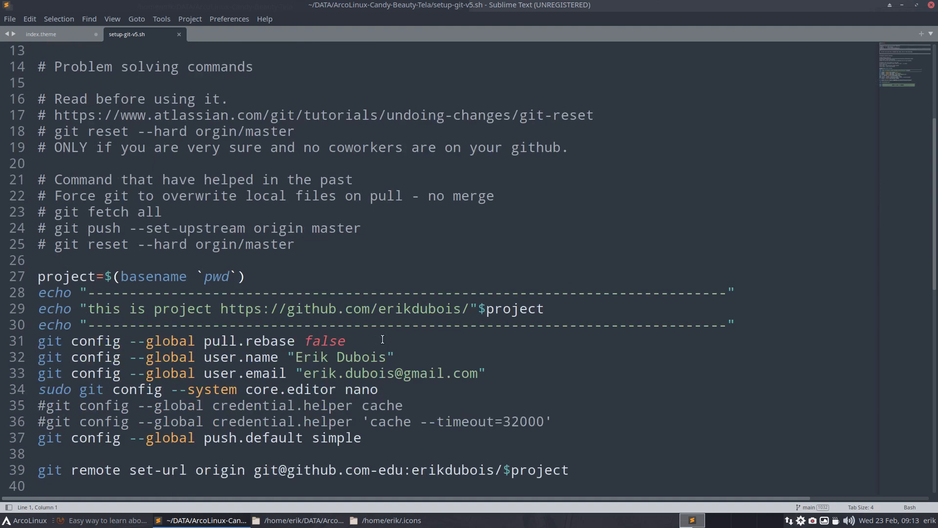
scroll(382, 339, down, 4)
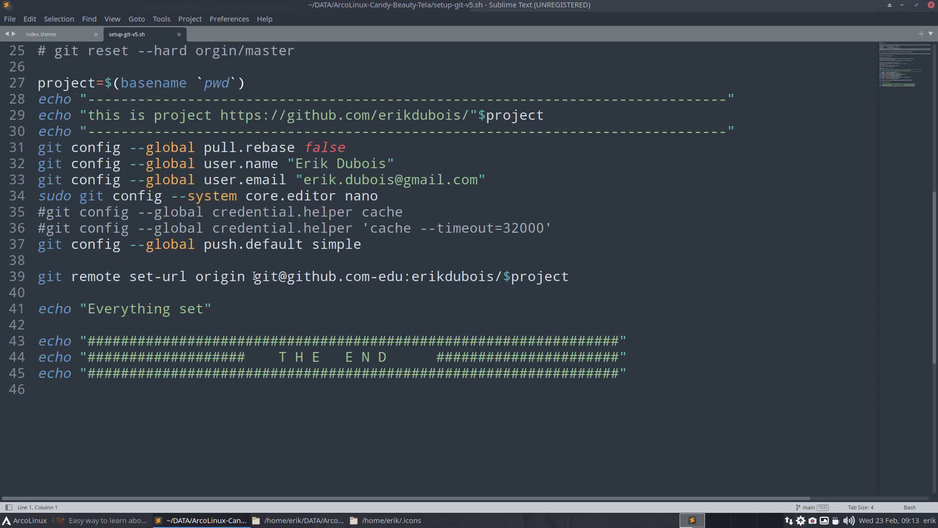
Step: Comment out the git remote set-url line in setup-git-v5.sh with a leading #, save the script, and close the editor
drag(254, 276, 462, 277)
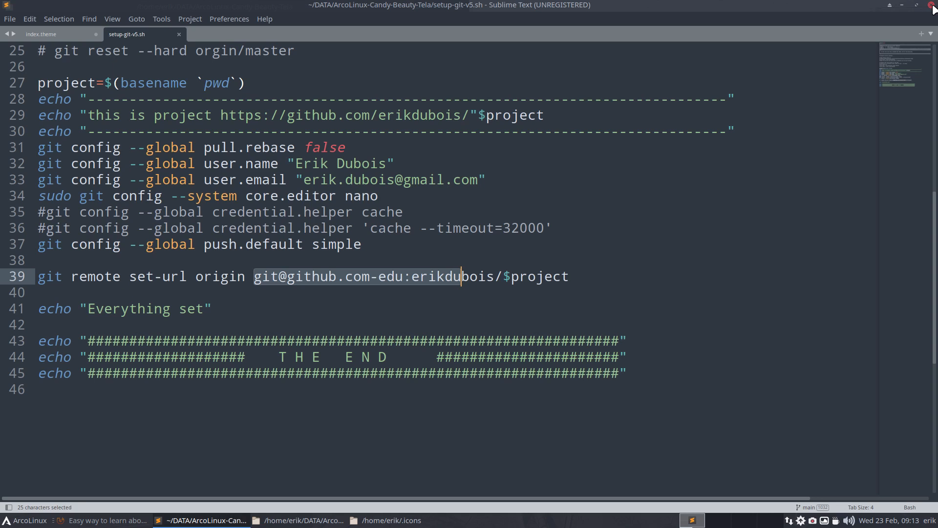
click(32, 274)
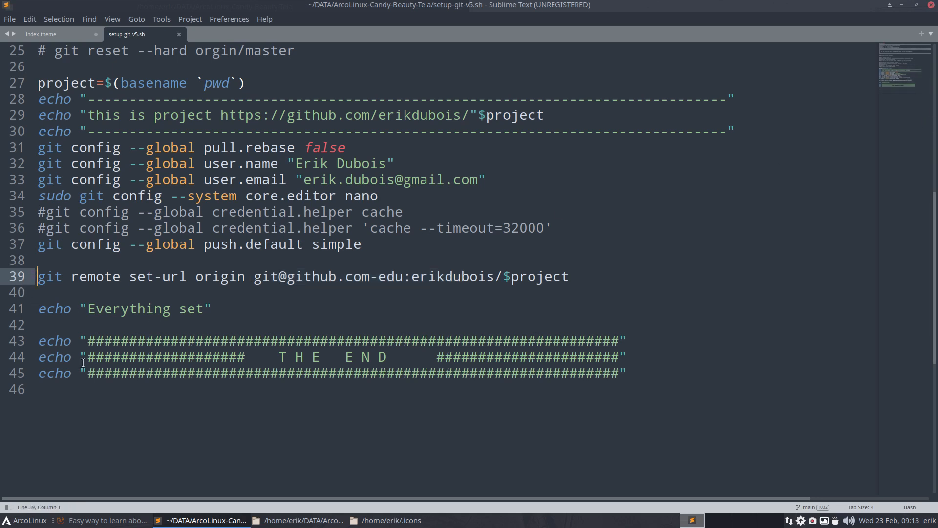
text(¼)
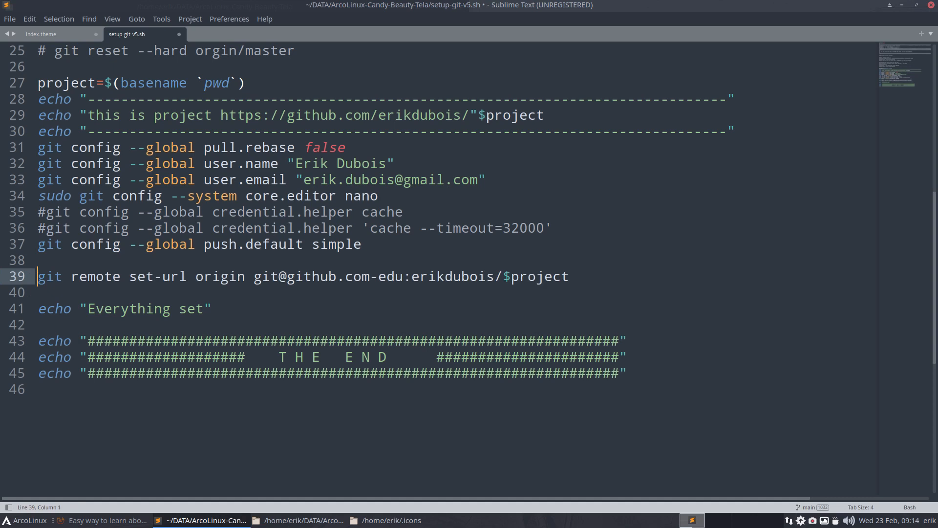
text(#)
key(ctrl+s)
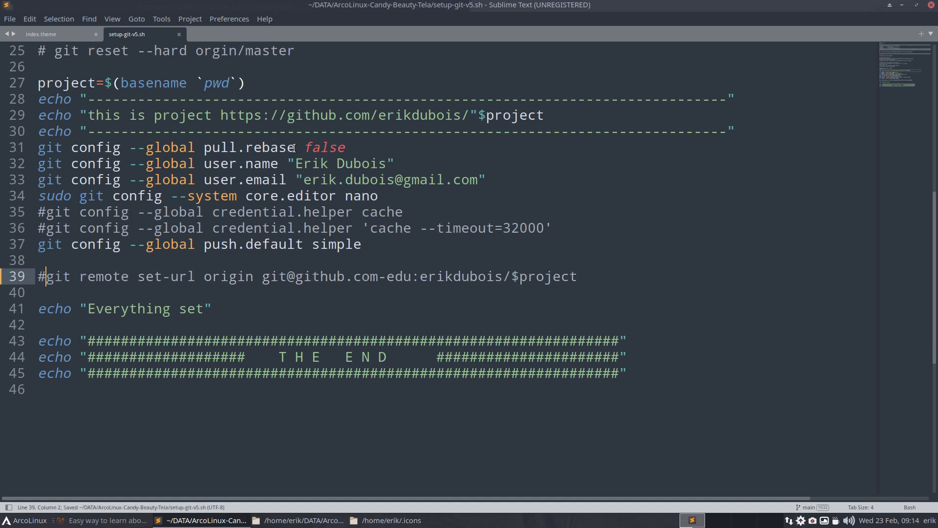
double_click(354, 196)
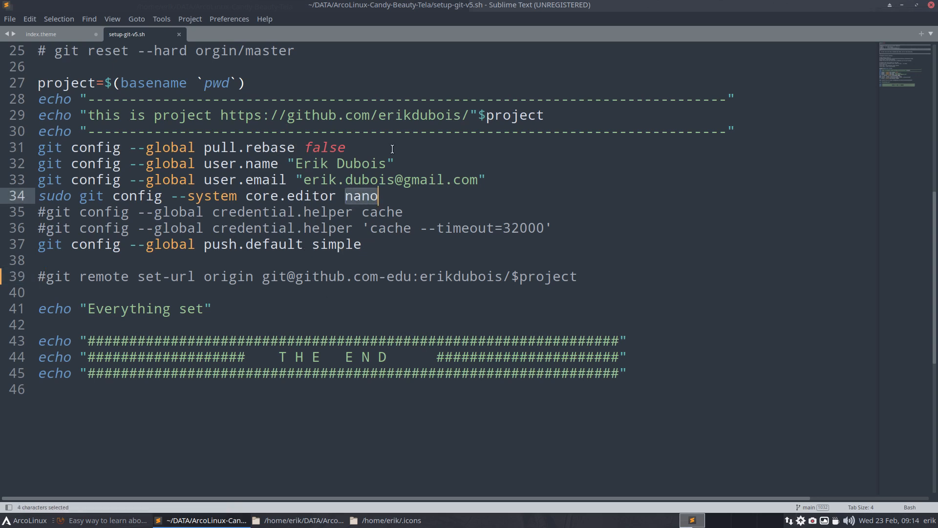
click(931, 7)
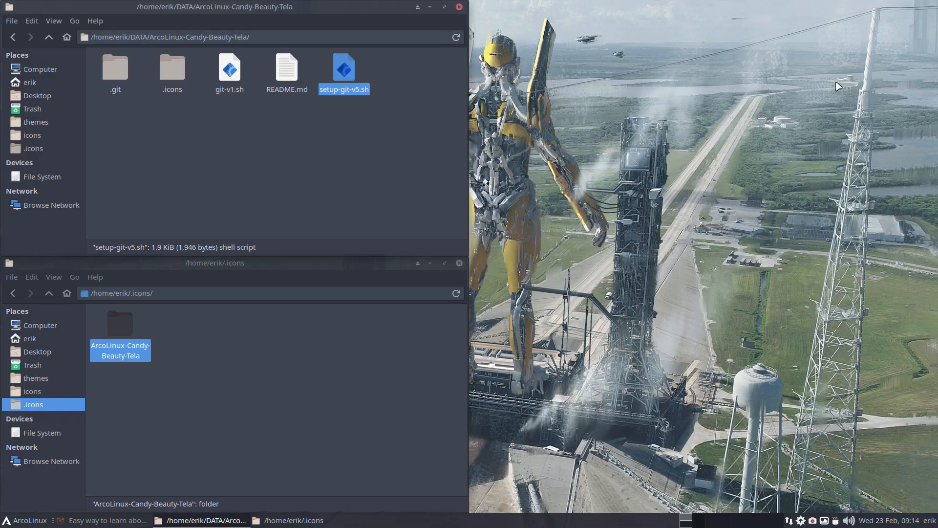
Step: Open a terminal in the ArcoLinux-Candy-Beauty-Tela repository folder and run ./setup-git-v5.sh, entering the sudo password
right_click(359, 140)
click(383, 197)
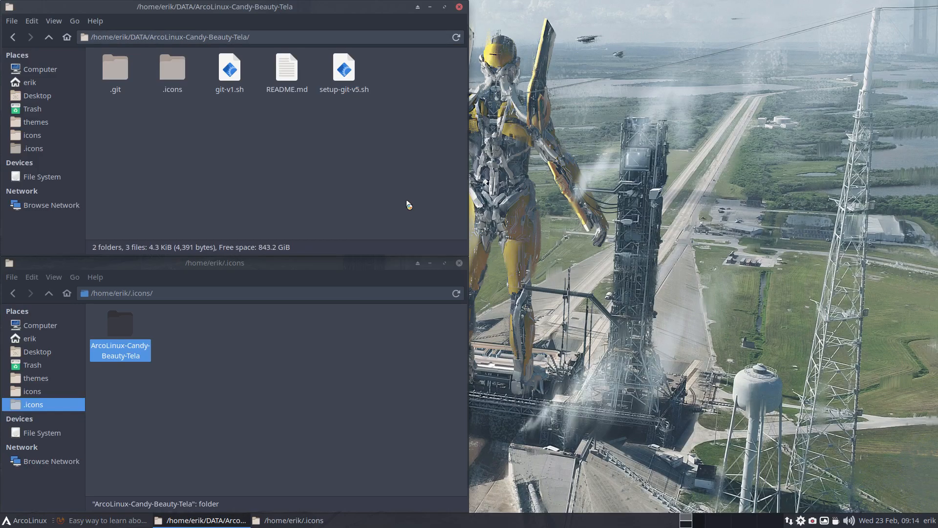
drag(446, 105, 688, 103)
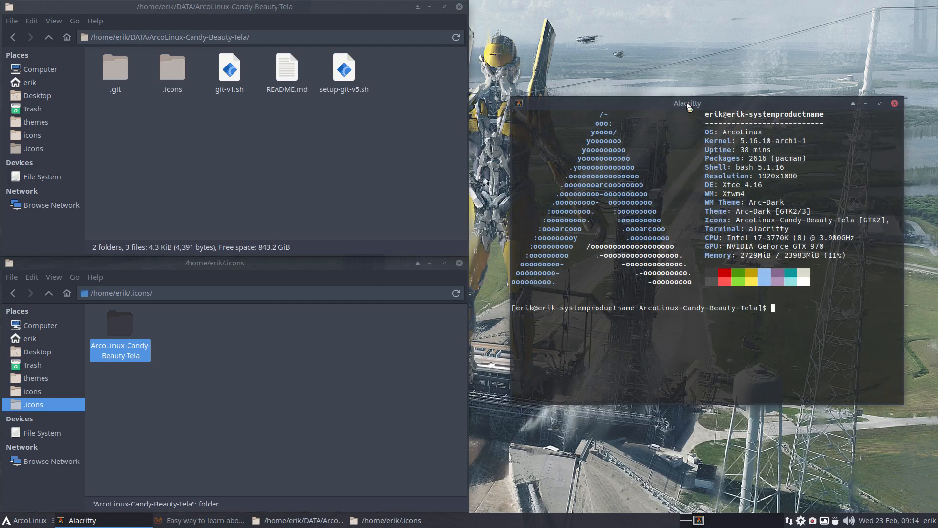
text(./set)
key(Tab)
key(Return)
key(Return)
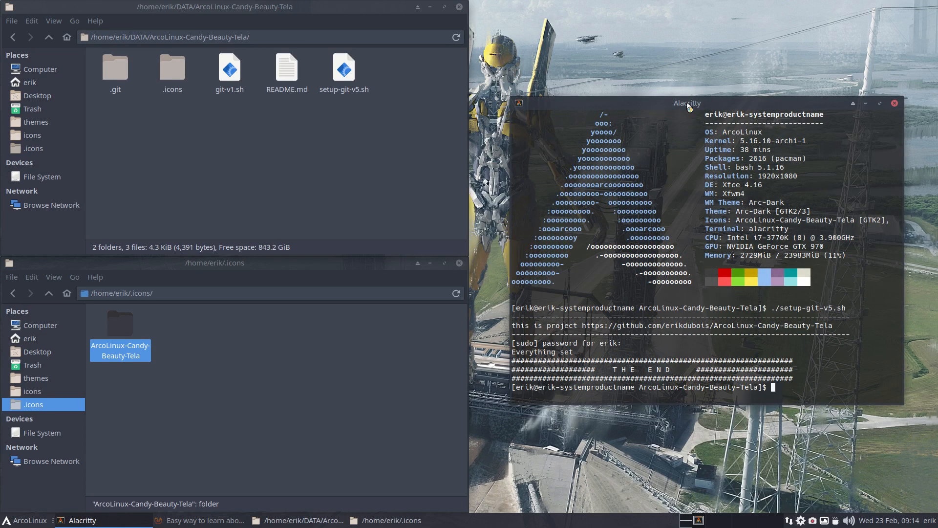
text(./gi)
key(Tab)
key(Return)
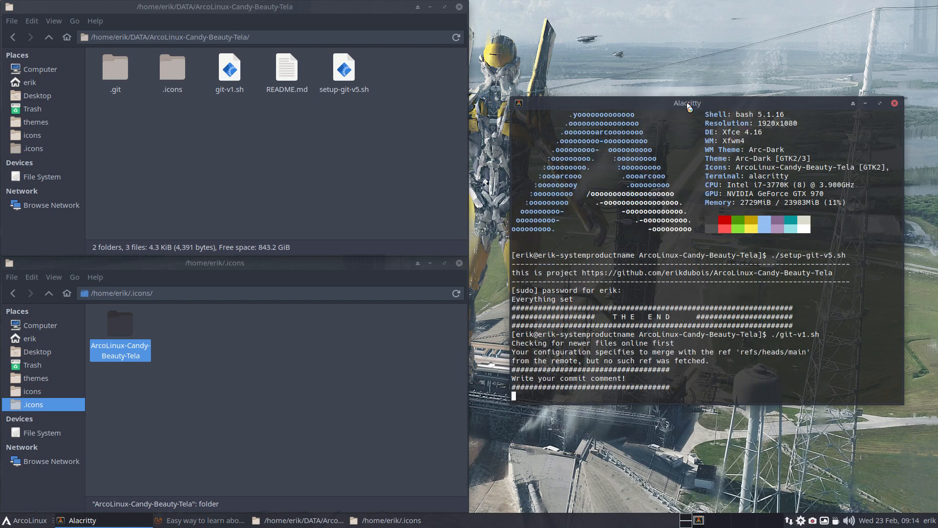
Step: Open git-v1.sh from the repository folder, change the push branch from master to main, and save the script
double_click(229, 70)
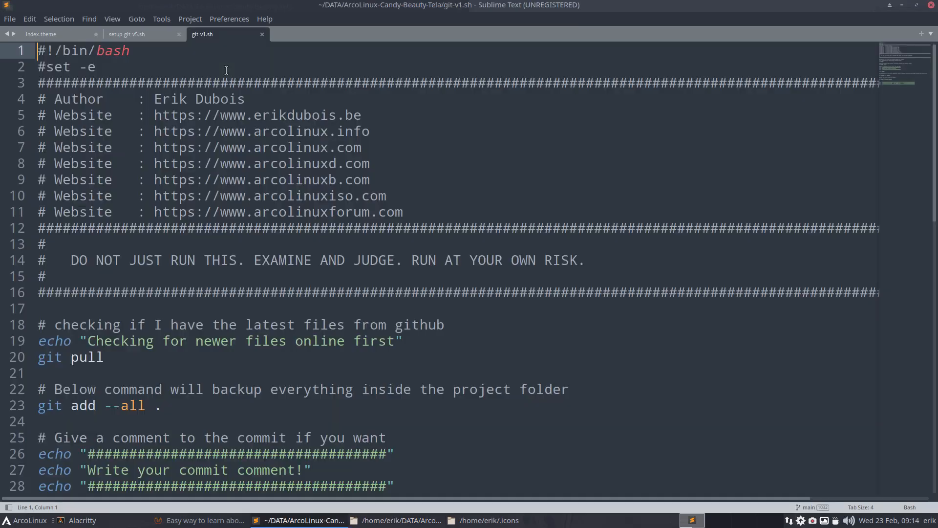
scroll(342, 249, down, 10)
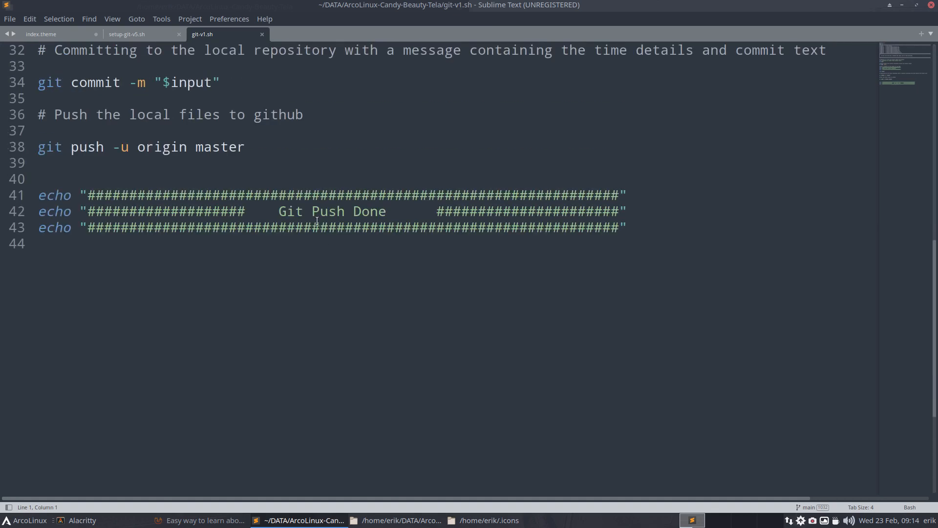
double_click(231, 148)
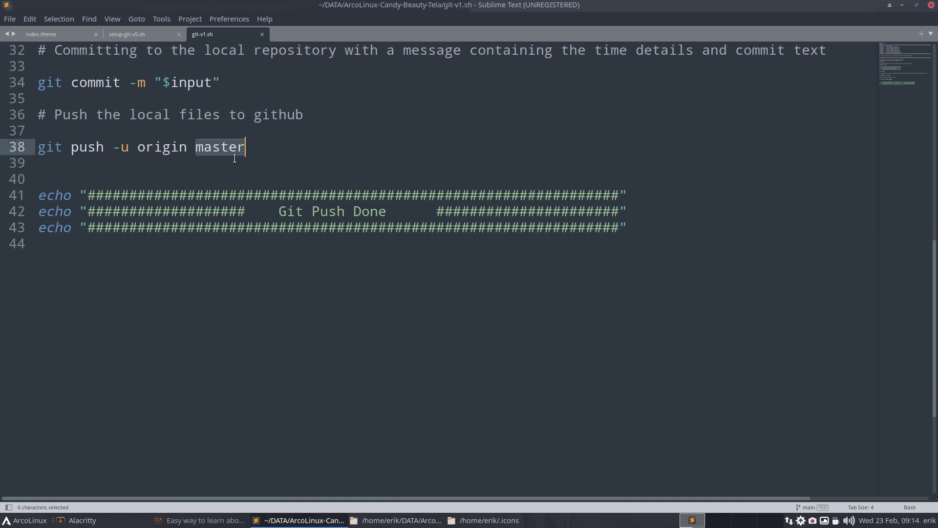
text(main)
key(ctrl+s)
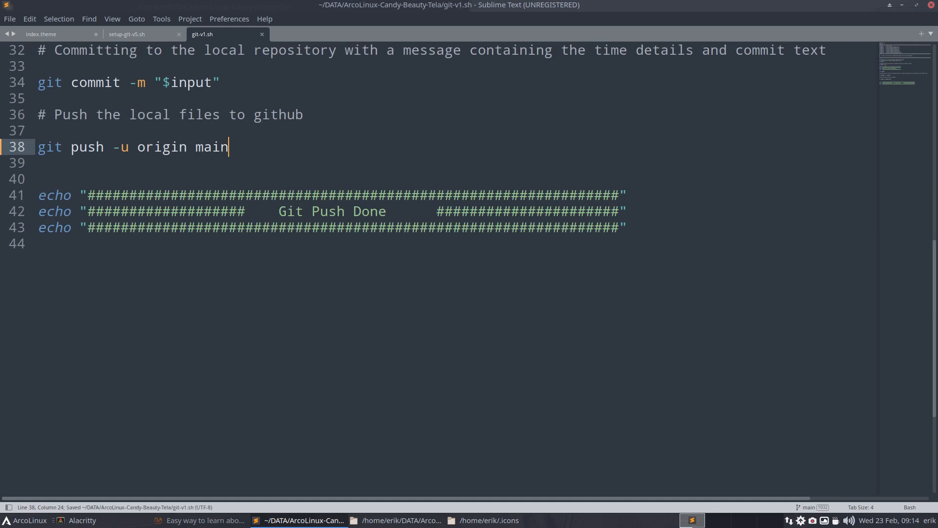
Step: Switch to Firefox and open the ArcoLinux-Candy-Beauty-Tela repository page from the GitHub account's list of repositories
click(201, 520)
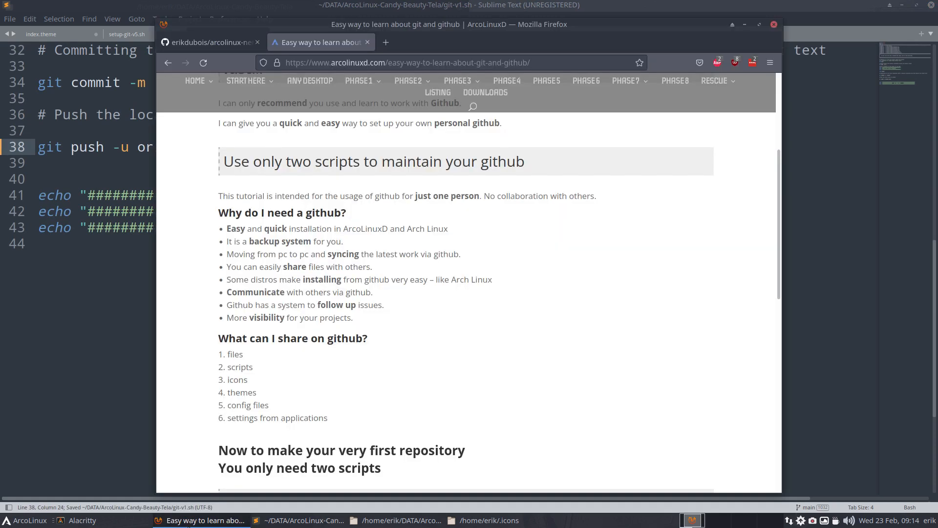
click(208, 42)
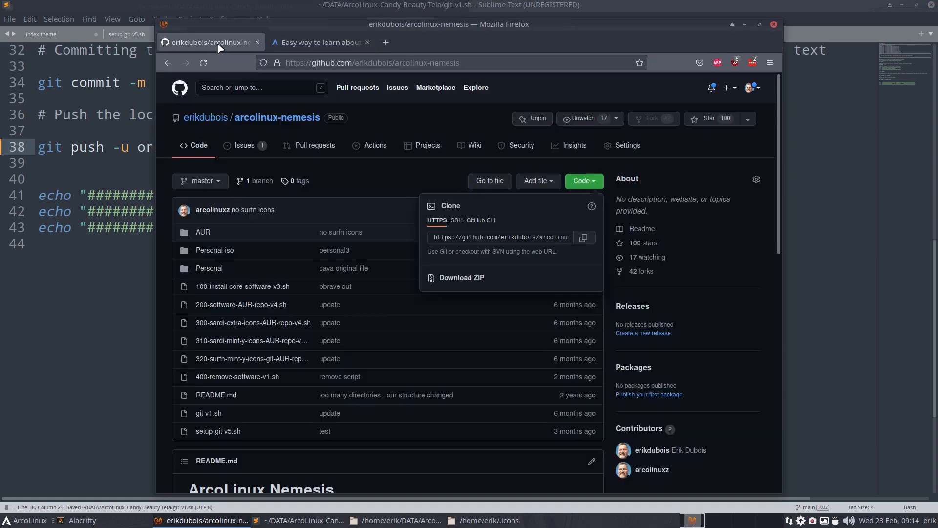
click(213, 116)
mouse_move(213, 116)
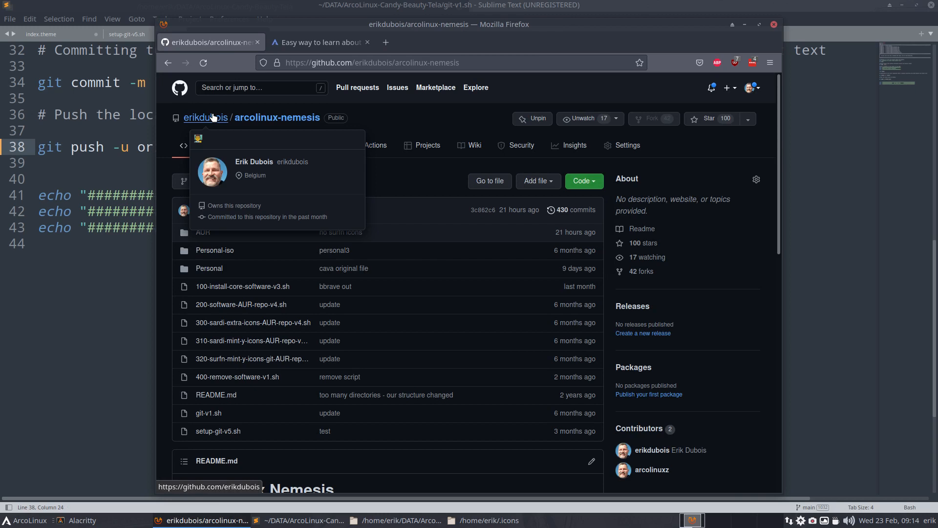
click(214, 119)
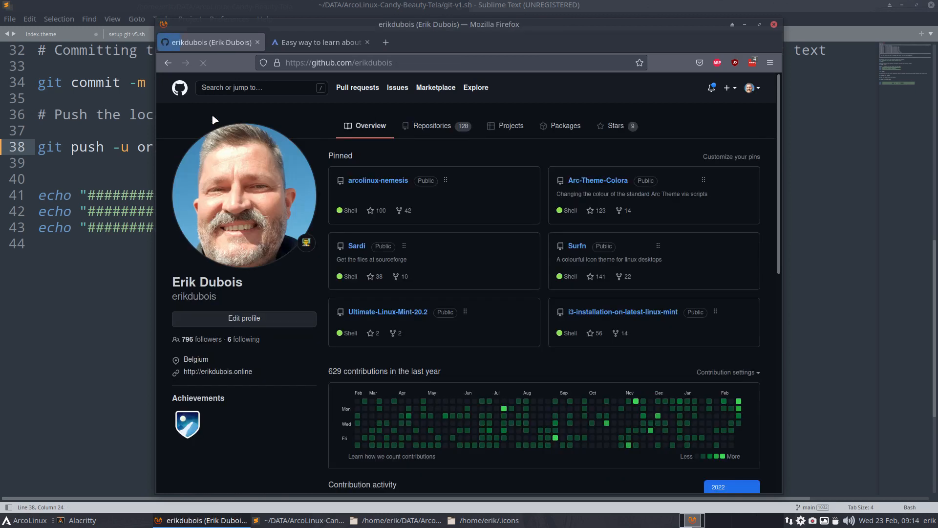
click(432, 127)
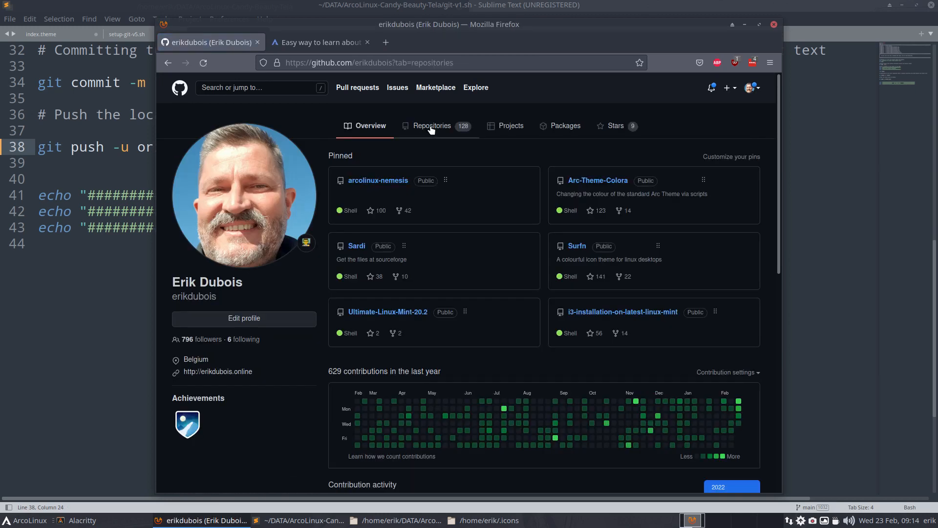
click(425, 192)
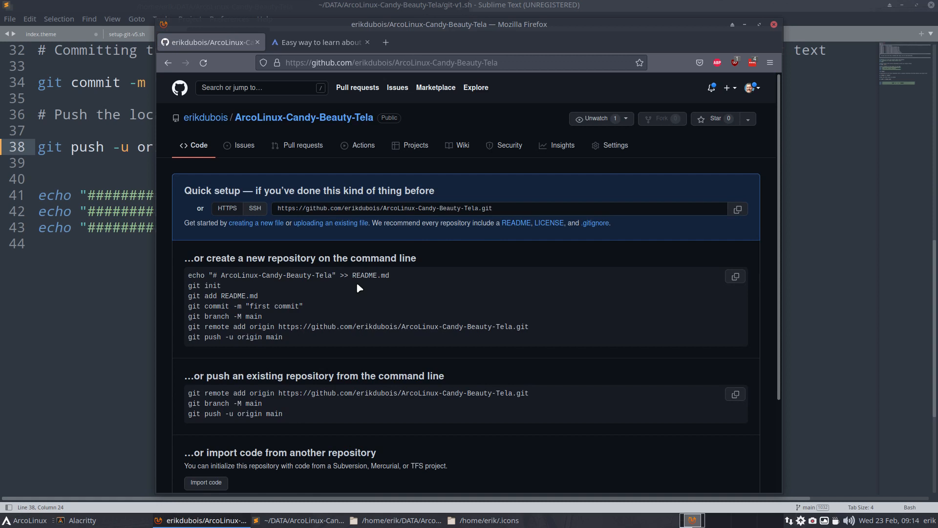
Step: Compare the branch name in GitHub's suggested push commands with the push line in git-v1.sh, and review the script's commands
double_click(275, 414)
click(275, 338)
double_click(275, 337)
click(745, 23)
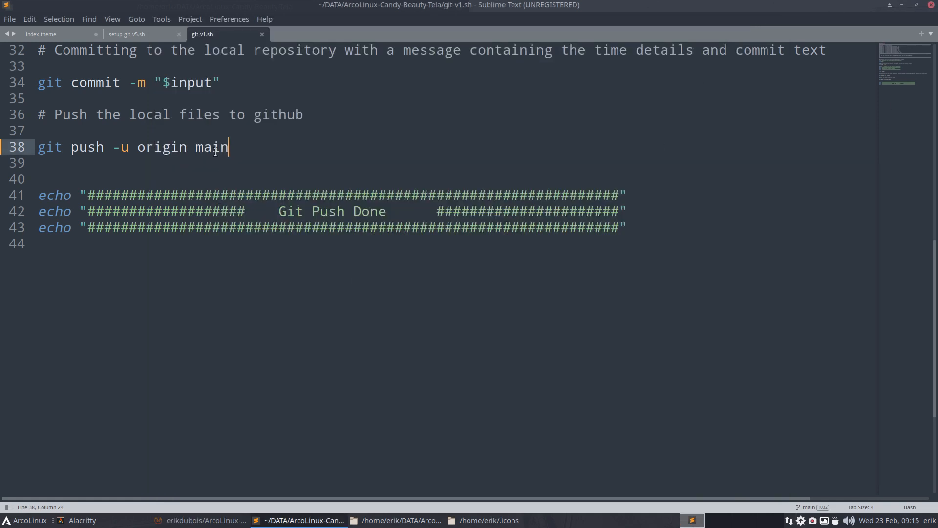
scroll(215, 153, up, 3)
scroll(215, 153, up, 3)
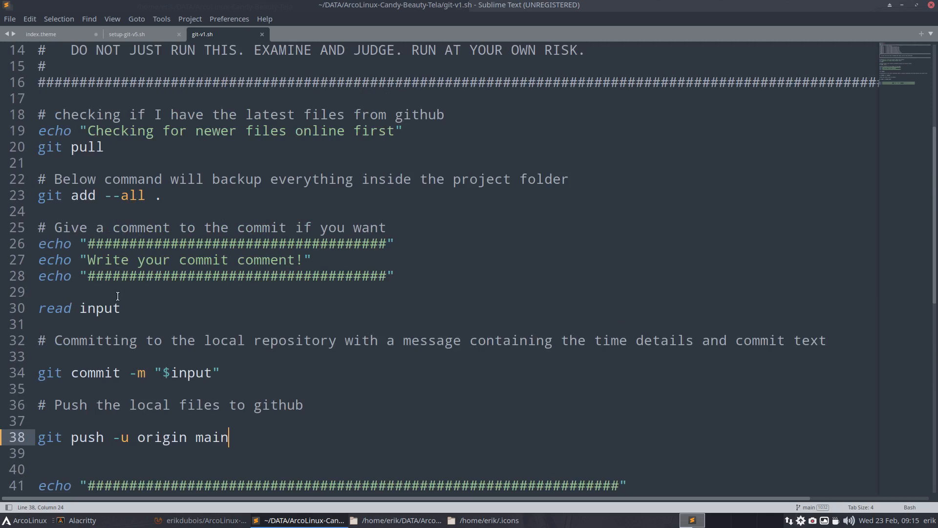
scroll(118, 296, down, 2)
scroll(118, 296, down, 1)
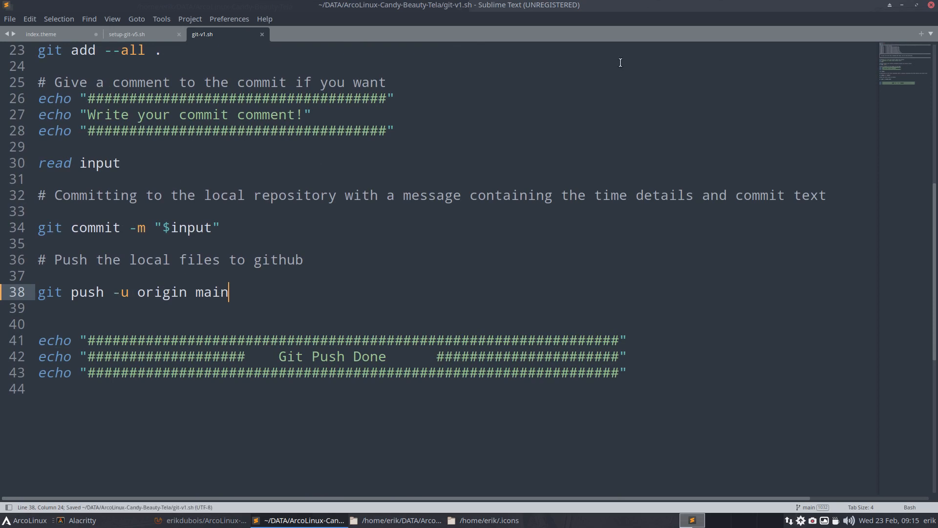
Step: Return to the terminal, interrupt the waiting git-v1.sh run, and start the script again
click(903, 5)
click(717, 340)
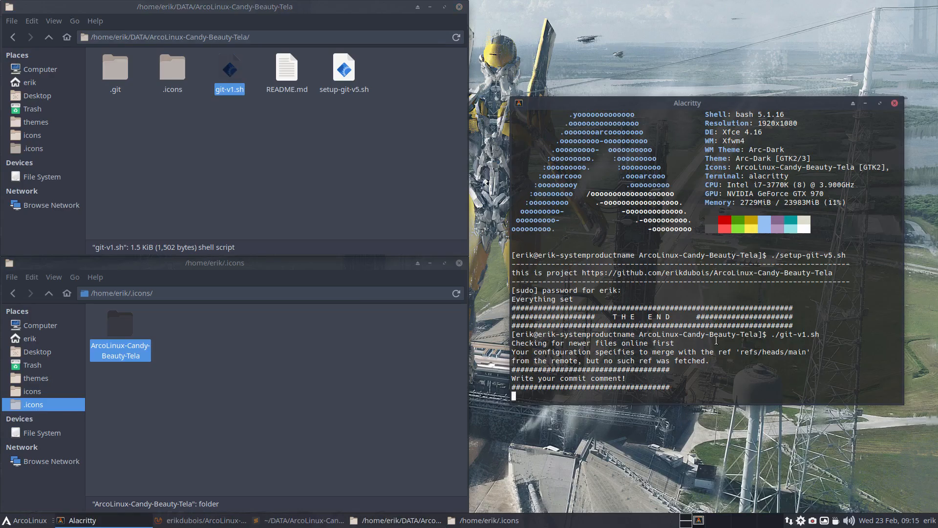
key(ctrl+c)
key(Up)
key(Return)
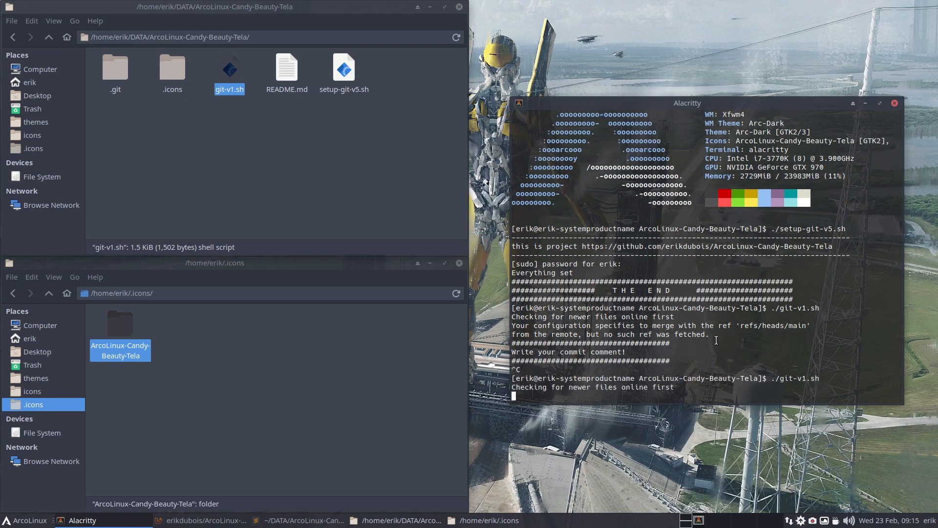
Step: Submit "first commit" as the commit comment for git-v1.sh
text(gith)
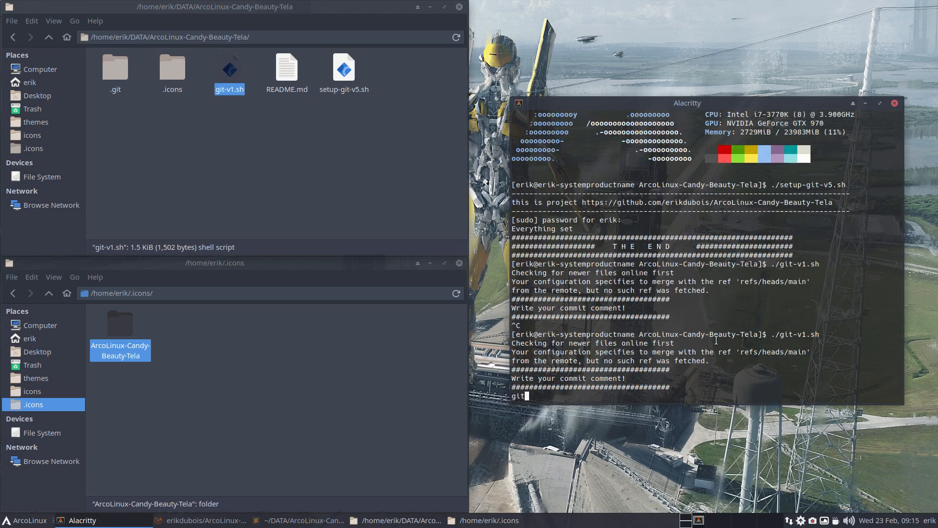
key(BackSpace)
key(BackSpace)
key(BackSpace)
key(BackSpace)
text(firsrt)
key(BackSpace)
key(BackSpace)
key(BackSpace)
text(t commit)
key(Return)
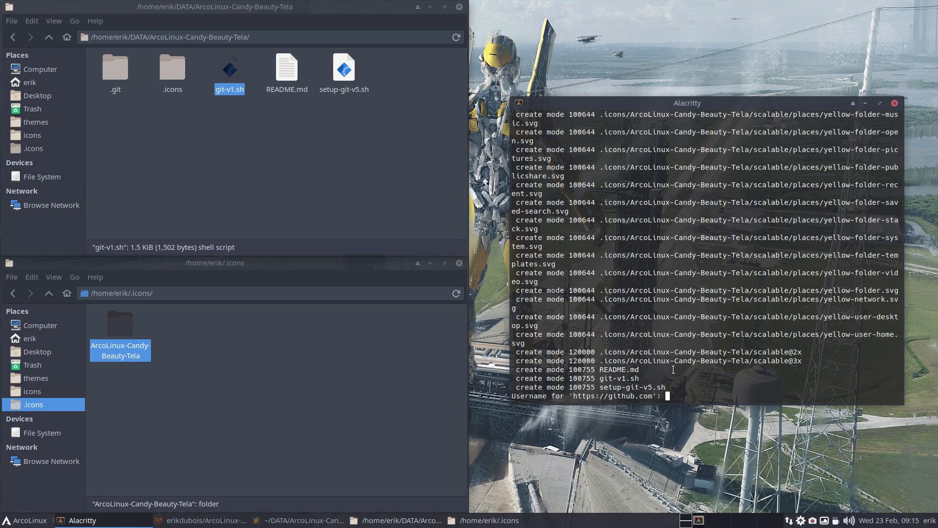
click(813, 521)
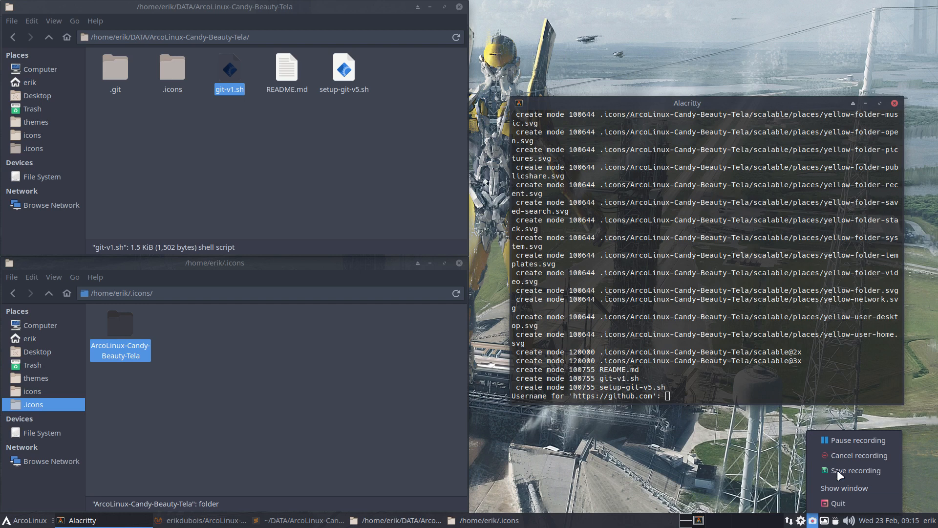
click(846, 441)
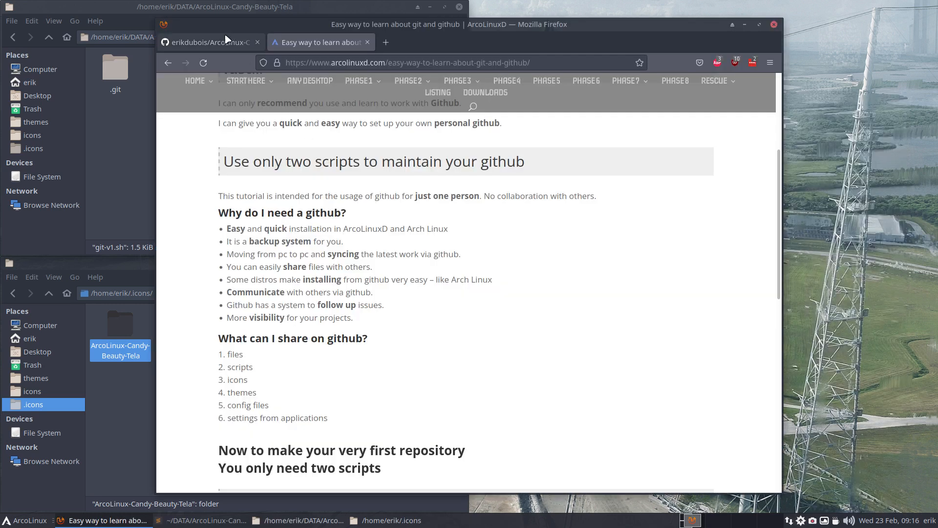
Step: Copy the HTTPS clone URL of the ArcoLinux-Candy-Beauty-Tela repository on GitHub and return to the file manager windows
click(227, 39)
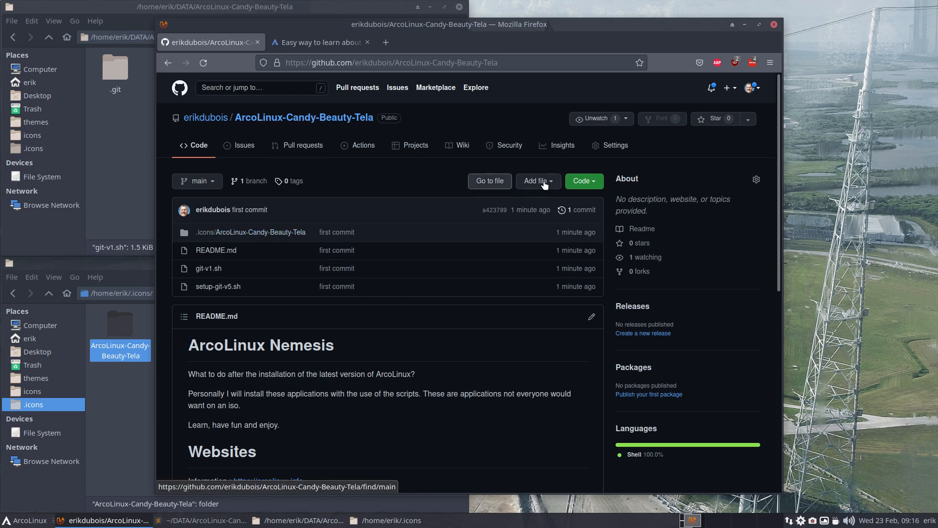
click(585, 181)
click(584, 238)
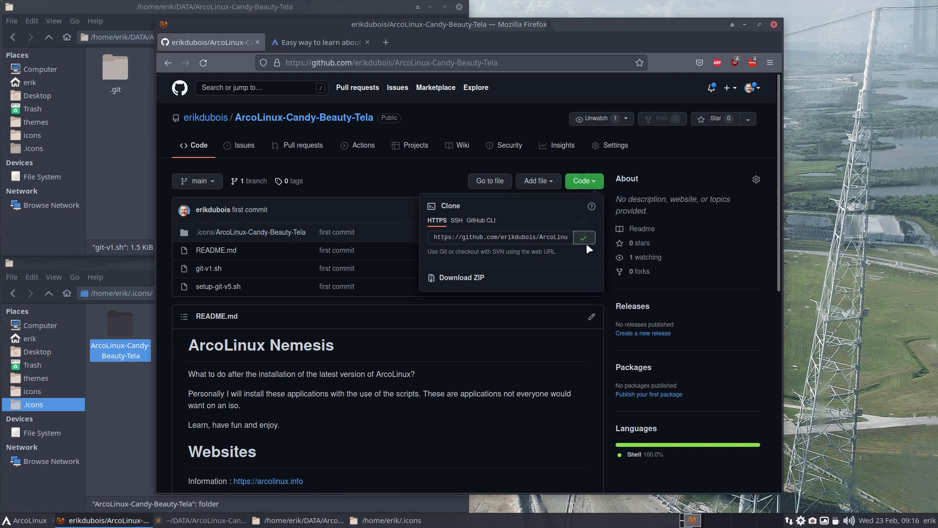
click(745, 24)
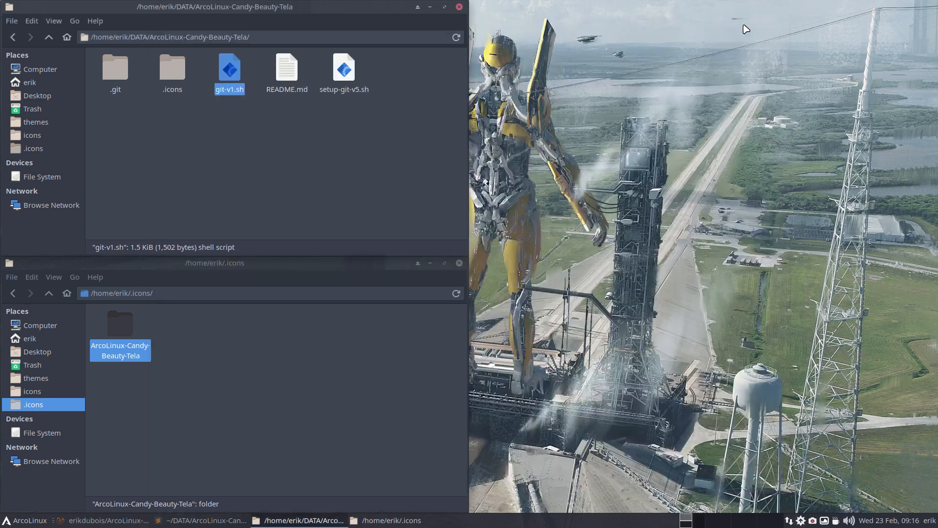
click(201, 365)
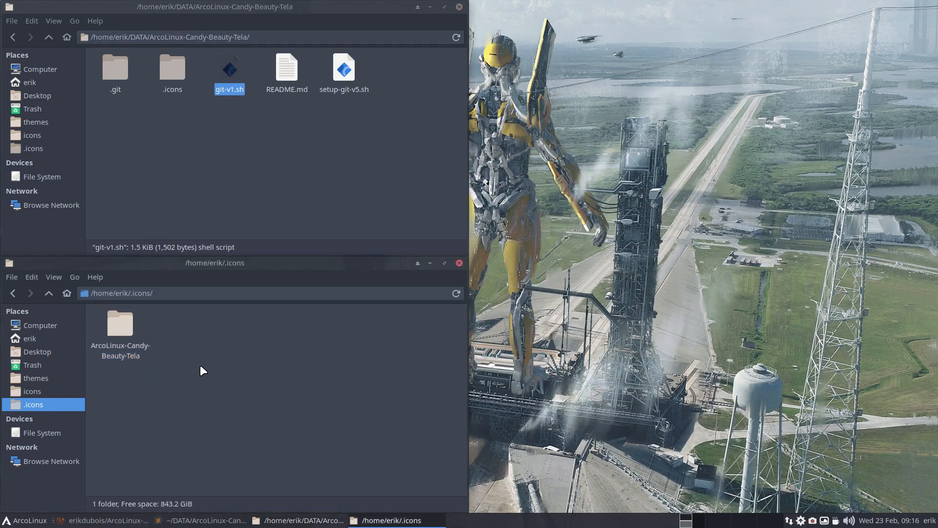
Step: Open 100-install-core-software-v3.sh from the arcolinux-nemesis folder in DATA and read through its package installation commands
click(48, 37)
double_click(199, 69)
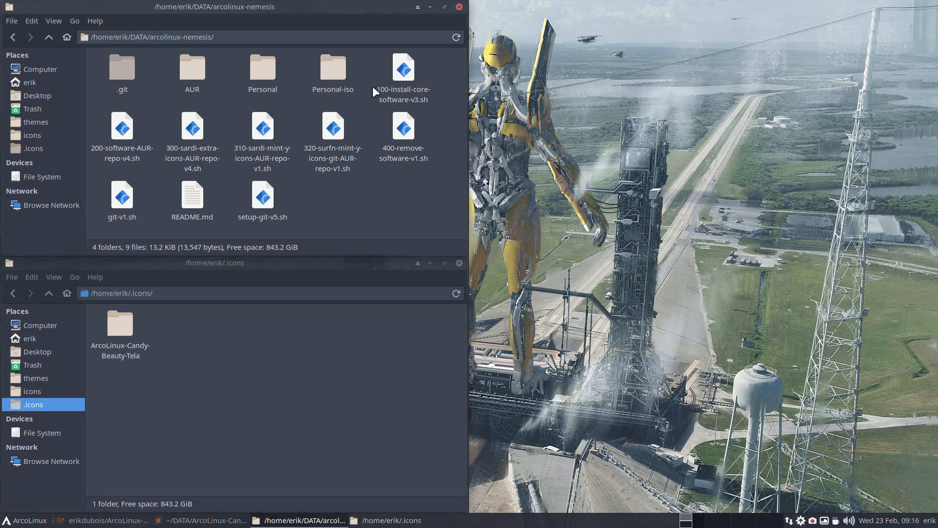
click(406, 76)
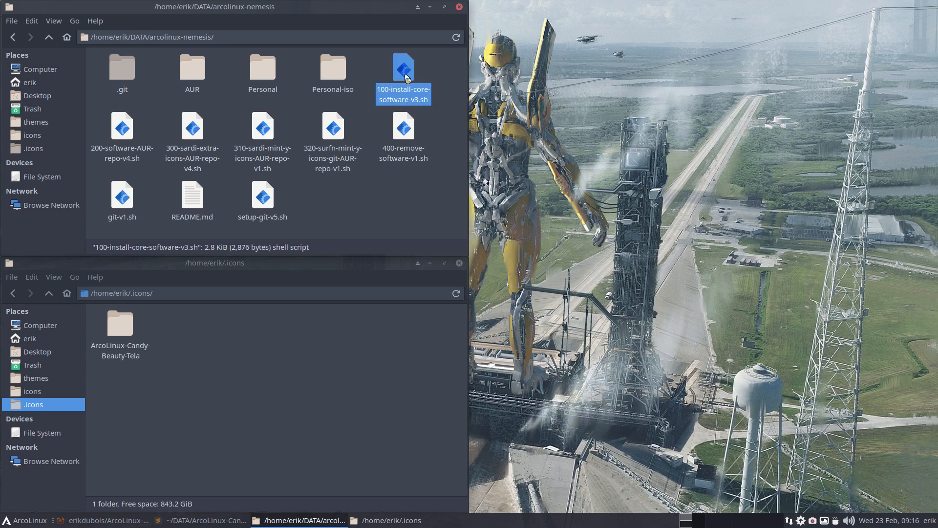
double_click(406, 76)
scroll(284, 289, down, 5)
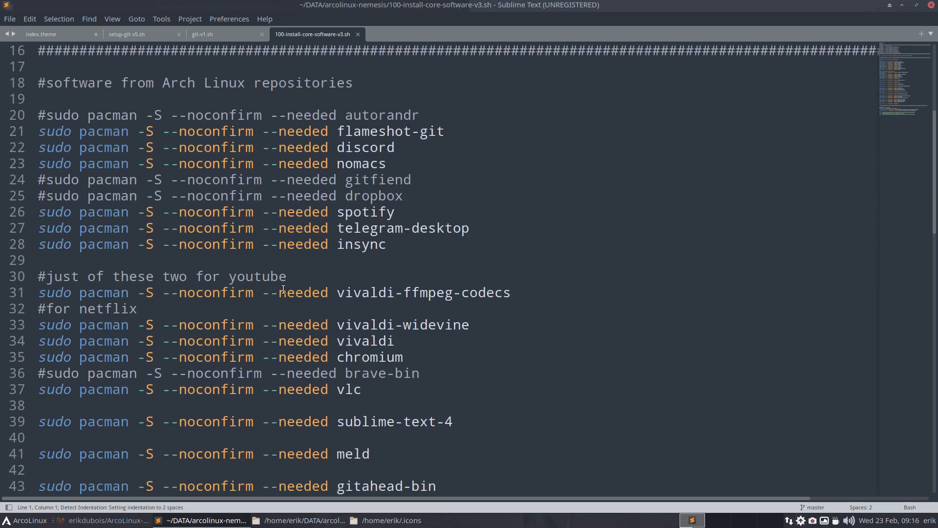
scroll(283, 289, down, 15)
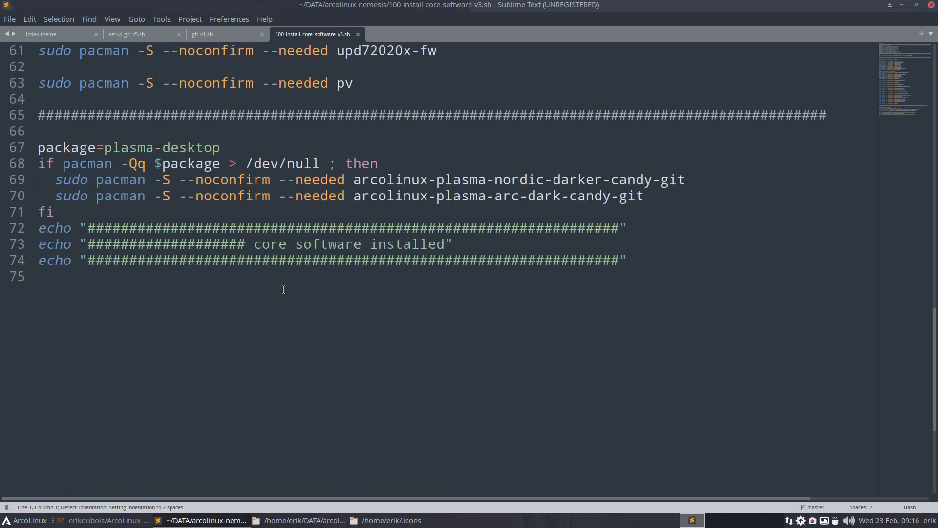
scroll(145, 210, up, 3)
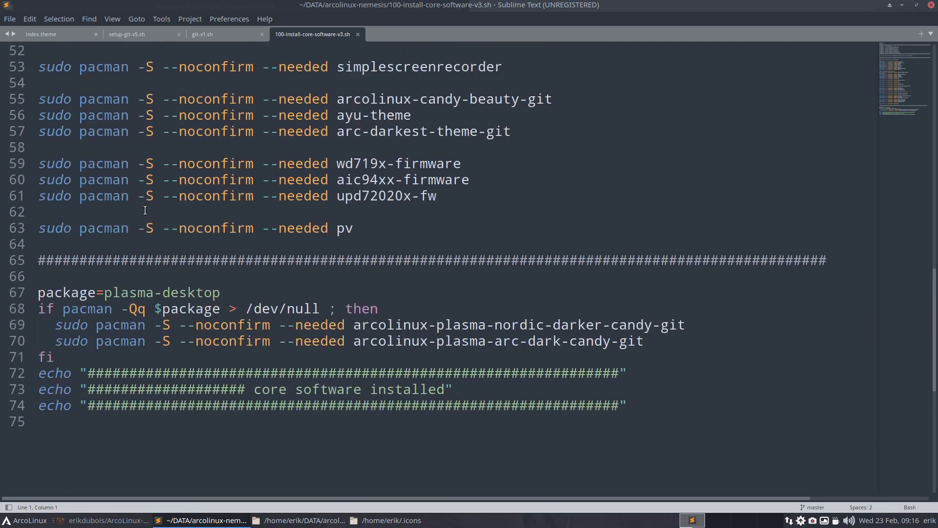
scroll(146, 211, up, 17)
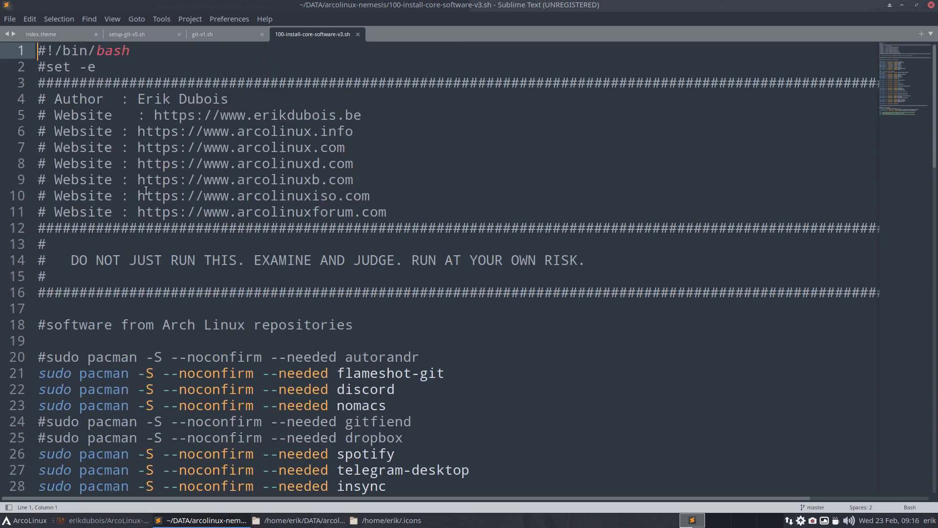
Step: Remove the two extra spaces before the colon on line 5's Website comment, save the script and close the editor
click(138, 117)
key(BackSpace)
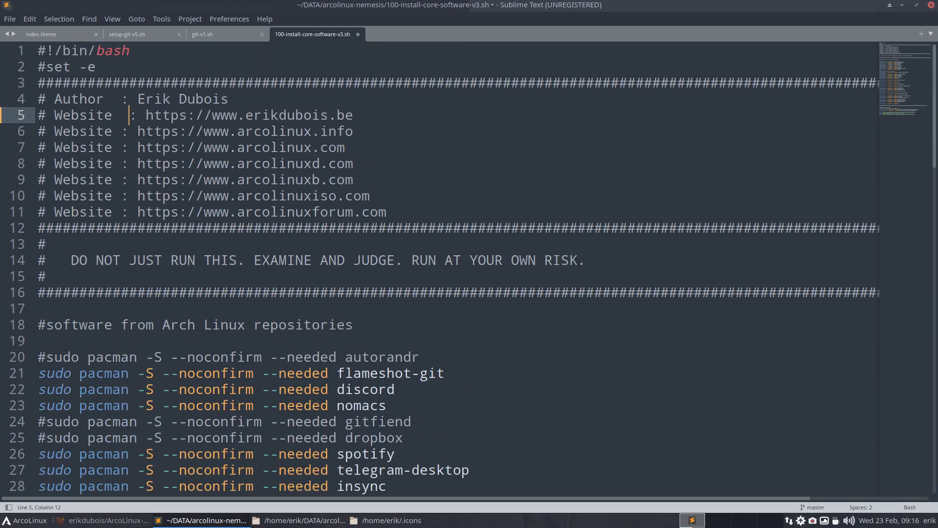
key(BackSpace)
key(ctrl+s)
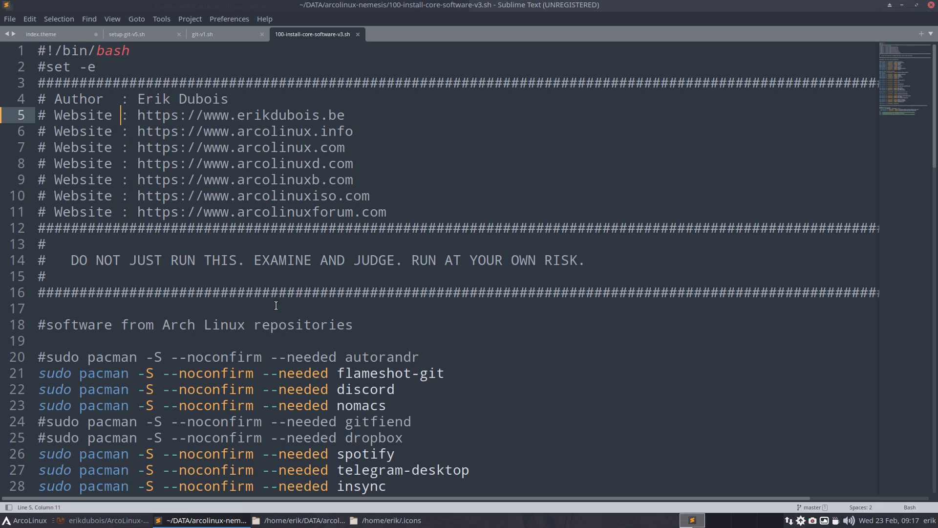
click(931, 5)
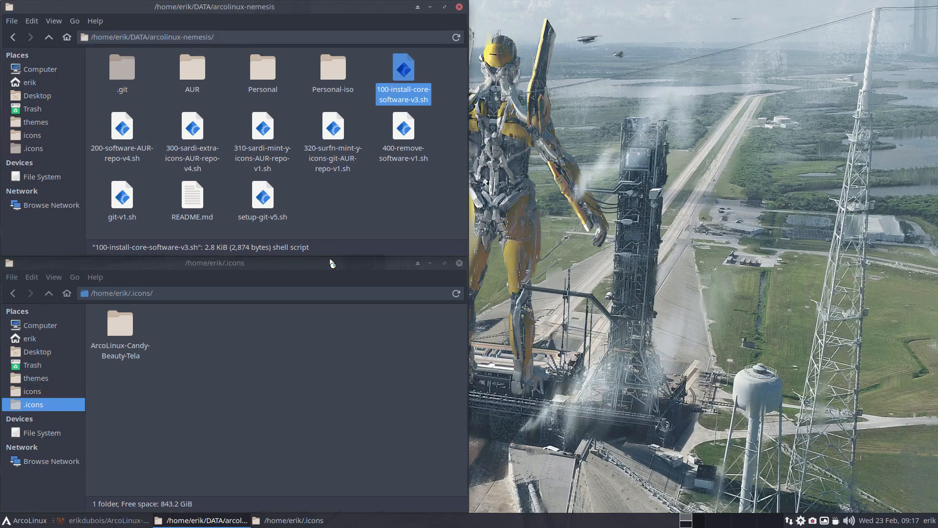
Step: Go to the home folder, hide its hidden files, and open a second file manager window with a terminal there
click(39, 125)
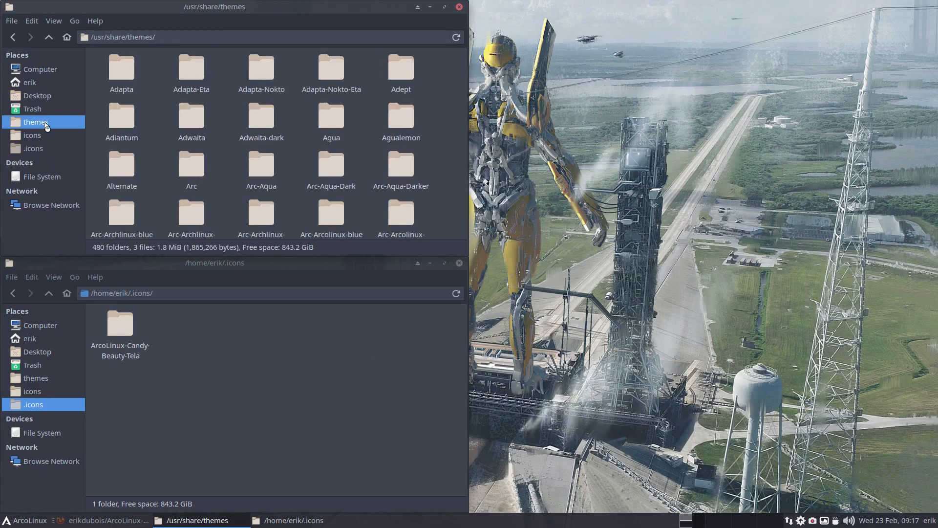
click(35, 83)
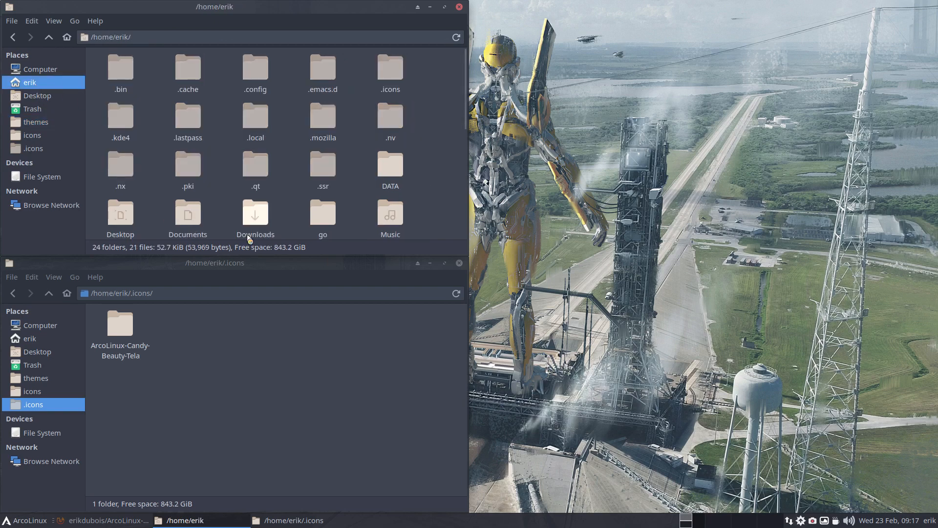
key(ctrl+h)
key(ctrl+n)
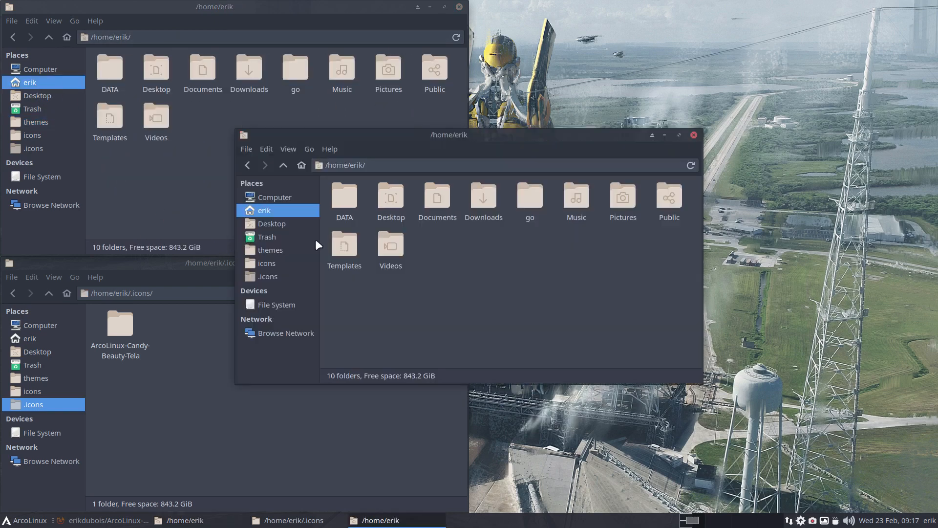
right_click(518, 263)
click(557, 296)
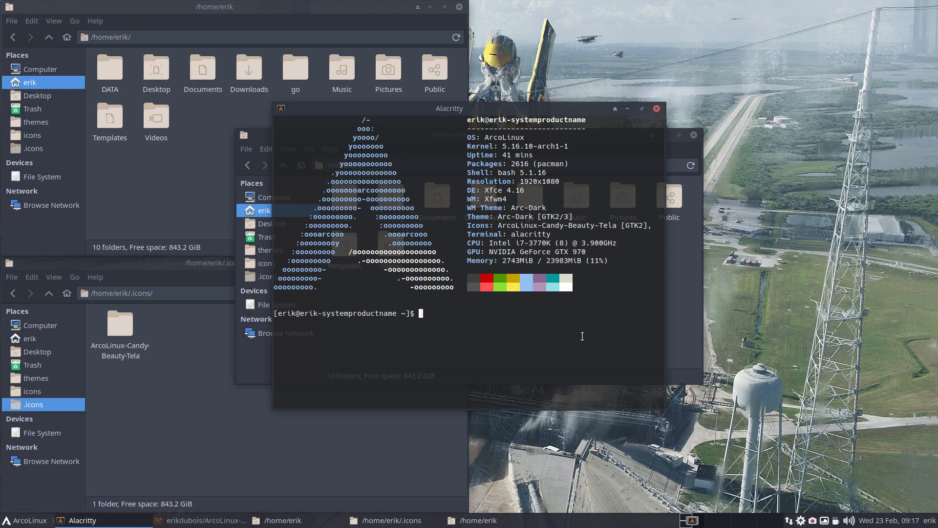
Step: Run git clone with the copied ArcoLinux-Candy-Beauty-Tela URL in the home folder and close the terminal
text(gitr)
key(BackSpace)
text(clone)
key(ctrl+shift+v)
key(Return)
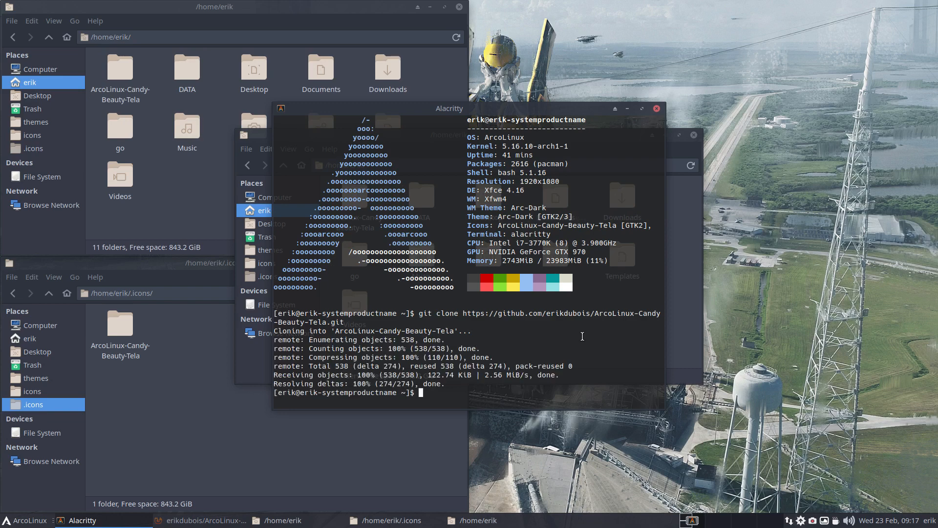
click(657, 108)
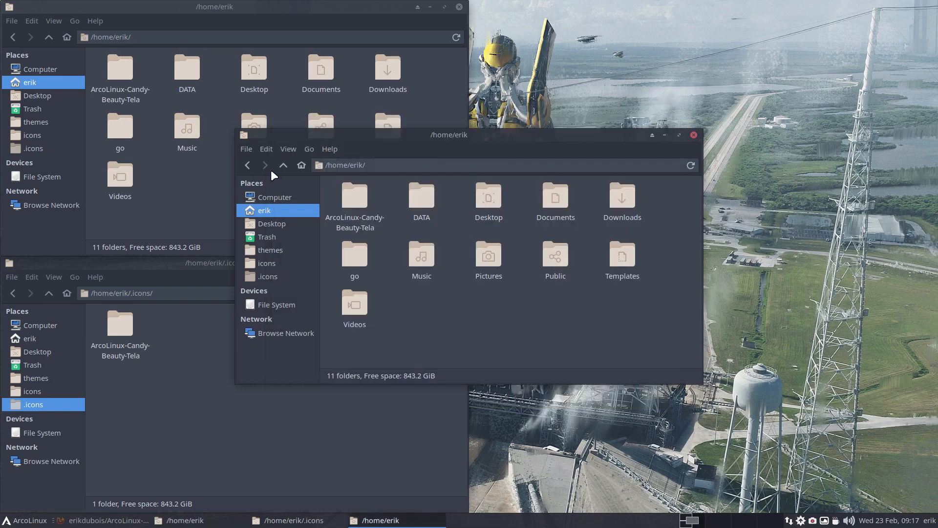
Step: Close the extra file manager window and open the cloned ArcoLinux-Candy-Beauty-Tela folder with its hidden files shown
click(695, 135)
click(121, 69)
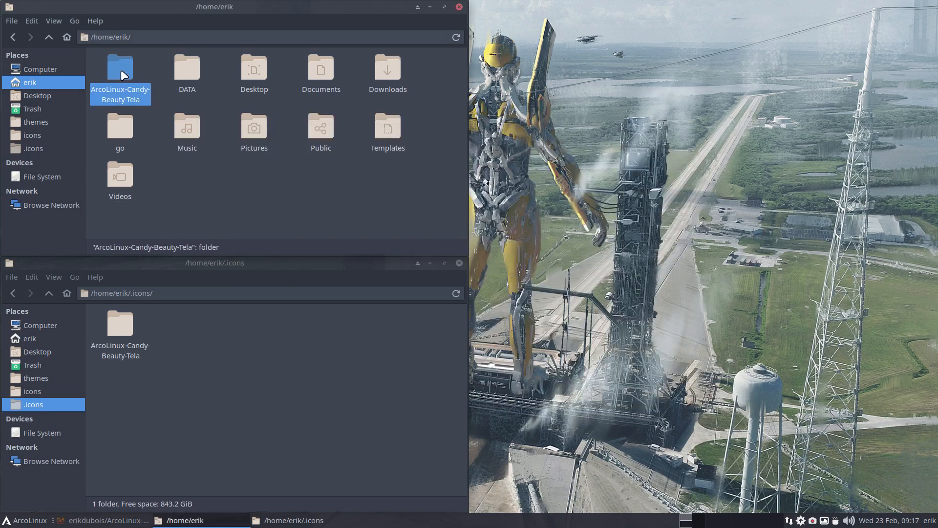
double_click(121, 69)
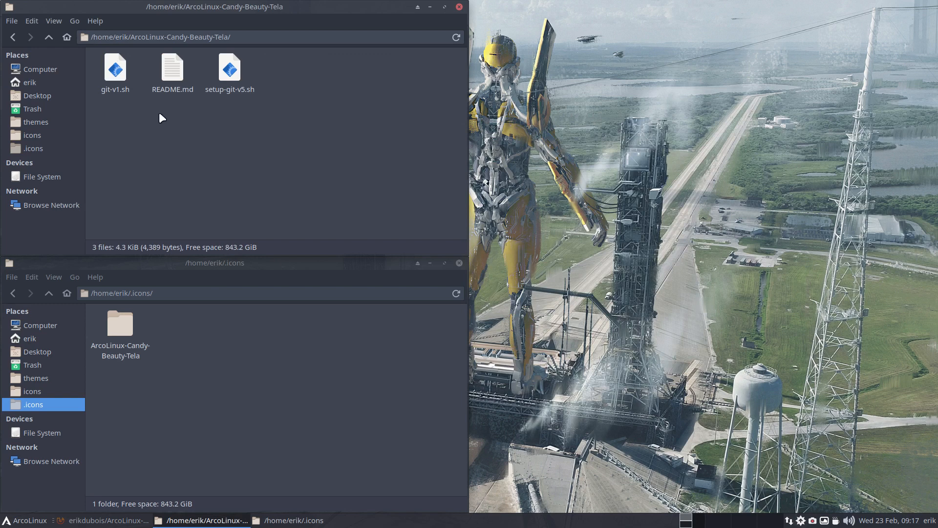
key(ctrl+h)
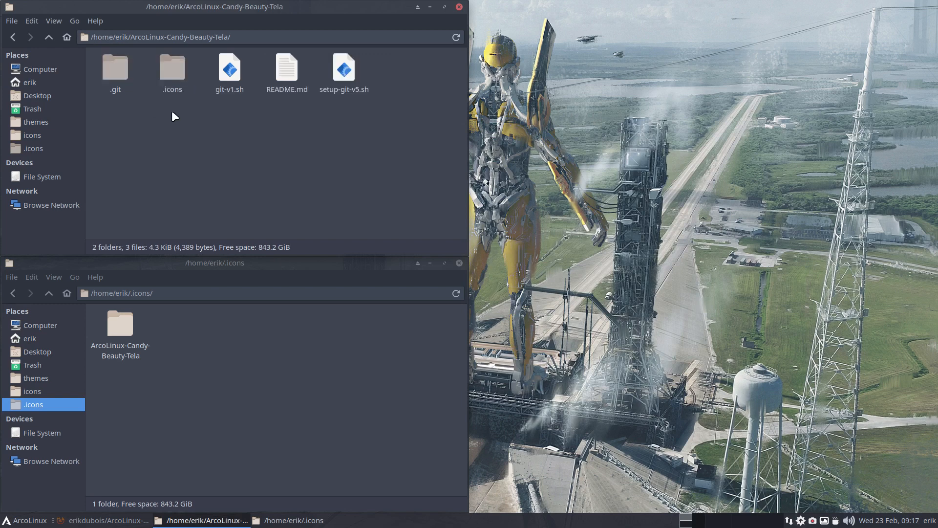
key(ctrl+h)
key(ctrl+h)
Step: Compare the properties of the clone's .icons folder with those of ArcoLinux-Candy-Beauty-Tela in the home .icons folder, then close both dialogs
click(171, 74)
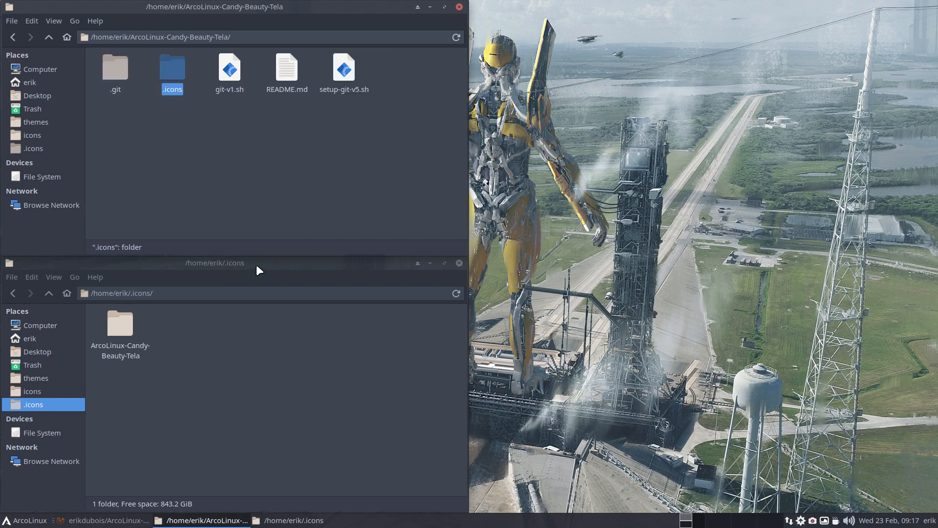
right_click(174, 70)
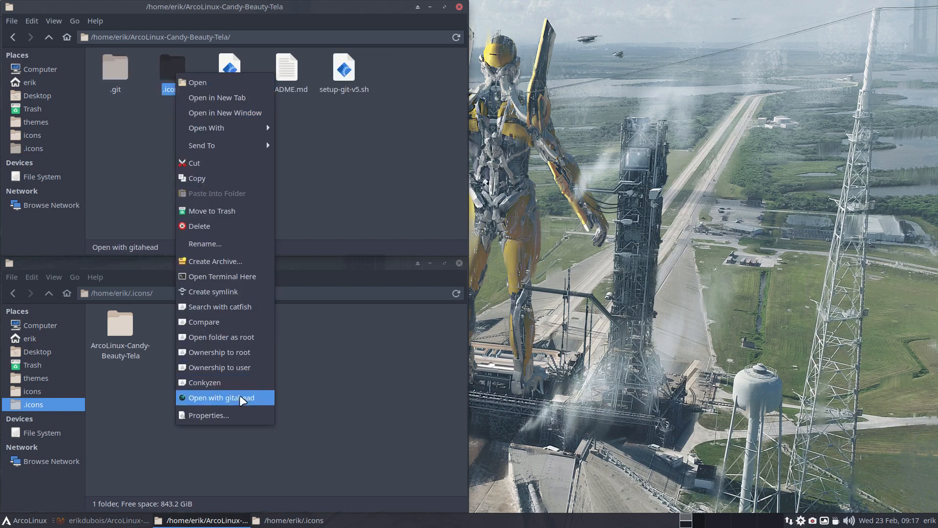
click(239, 414)
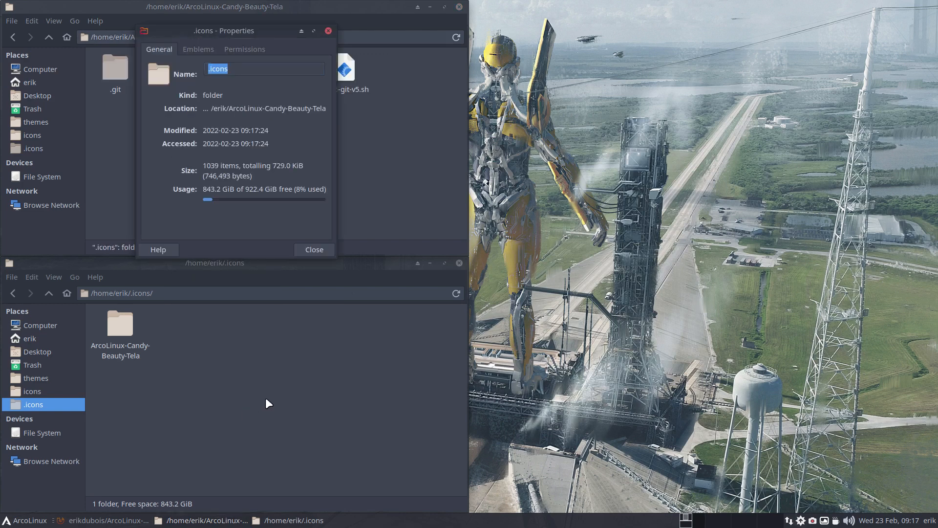
click(118, 324)
right_click(119, 324)
click(160, 509)
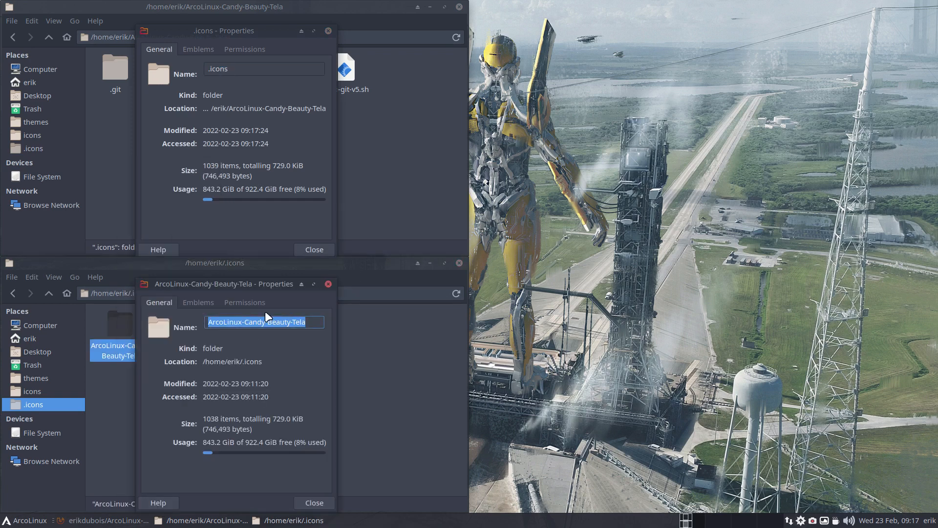
drag(260, 264, 482, 29)
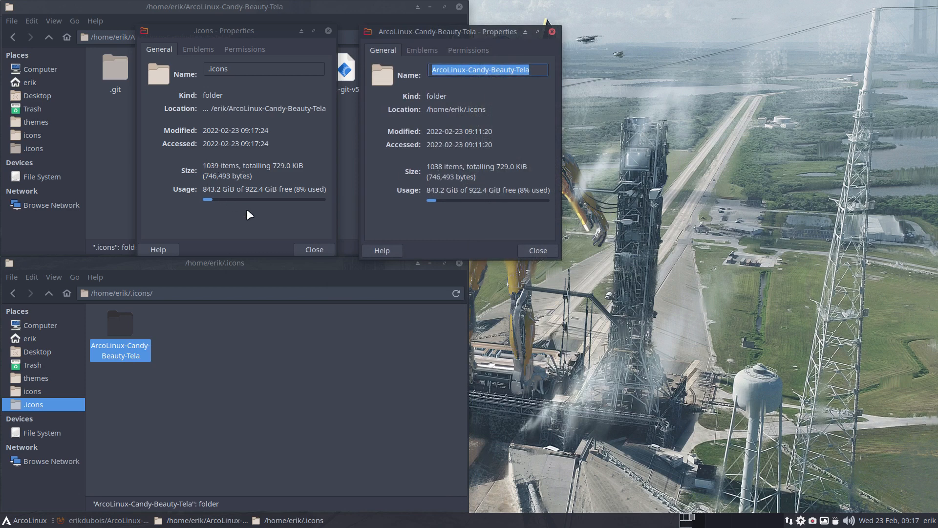
click(542, 250)
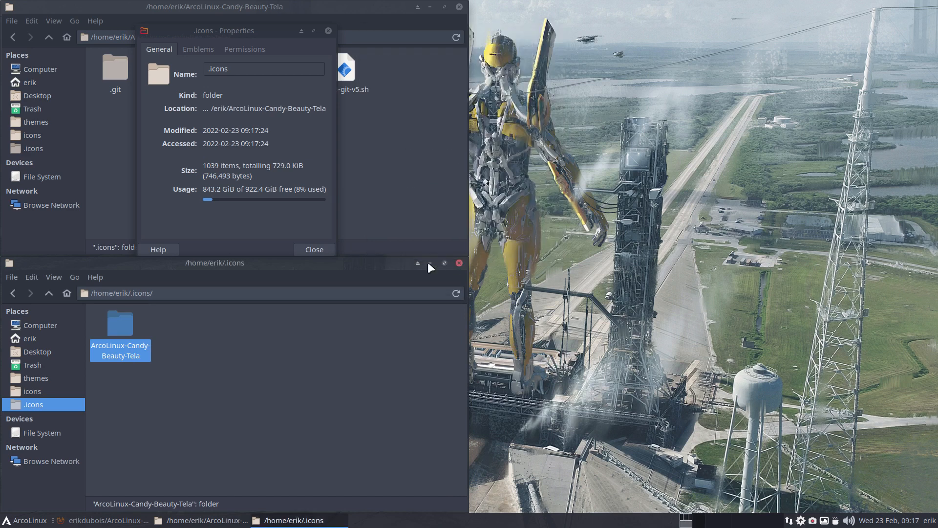
click(318, 248)
click(260, 456)
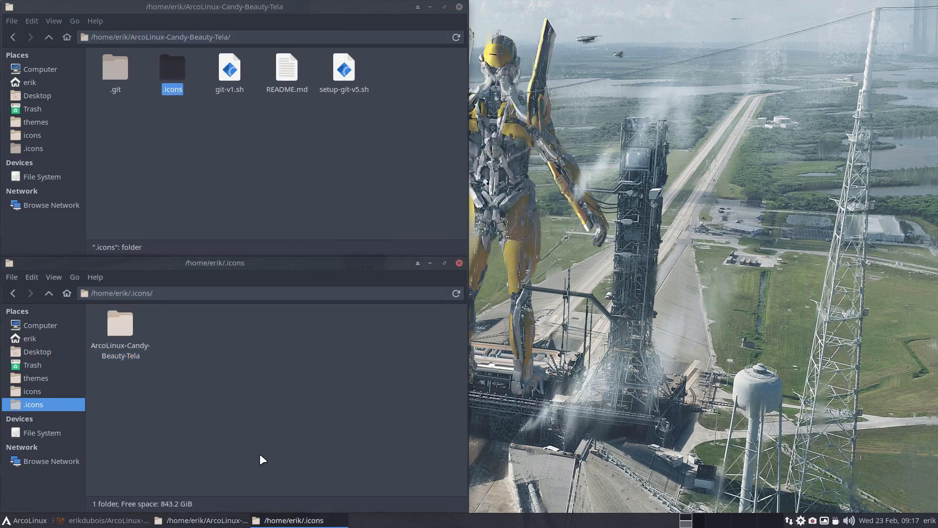